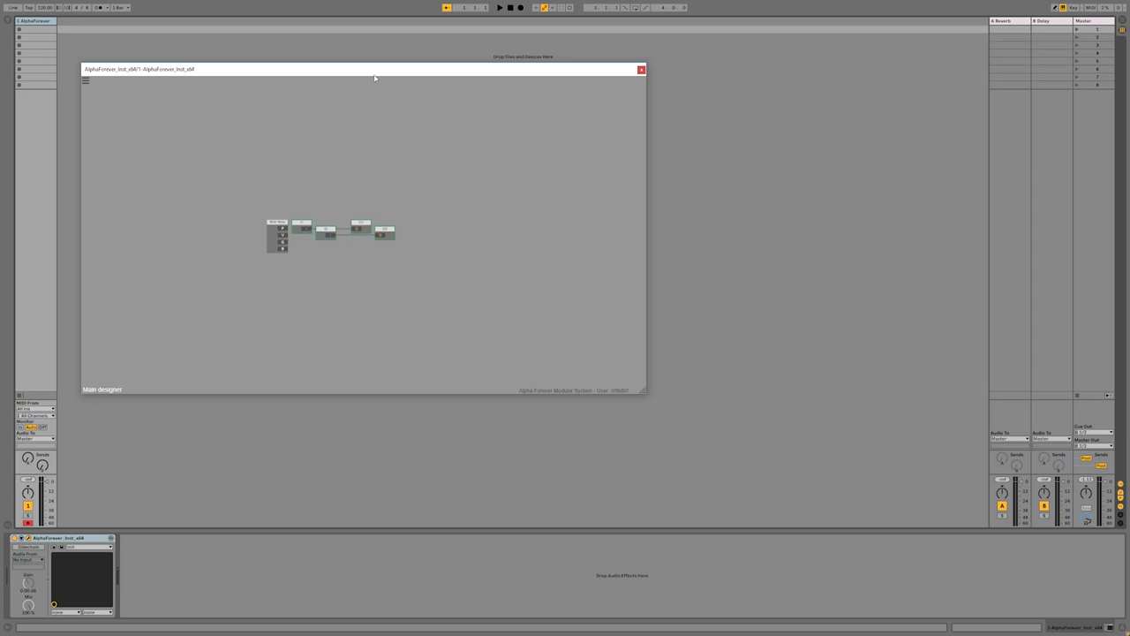
Enlarge the plugin window and delete all existing modules from the main designer.
left_click_drag(626, 368, 1043, 580)
key("ctrl+a")
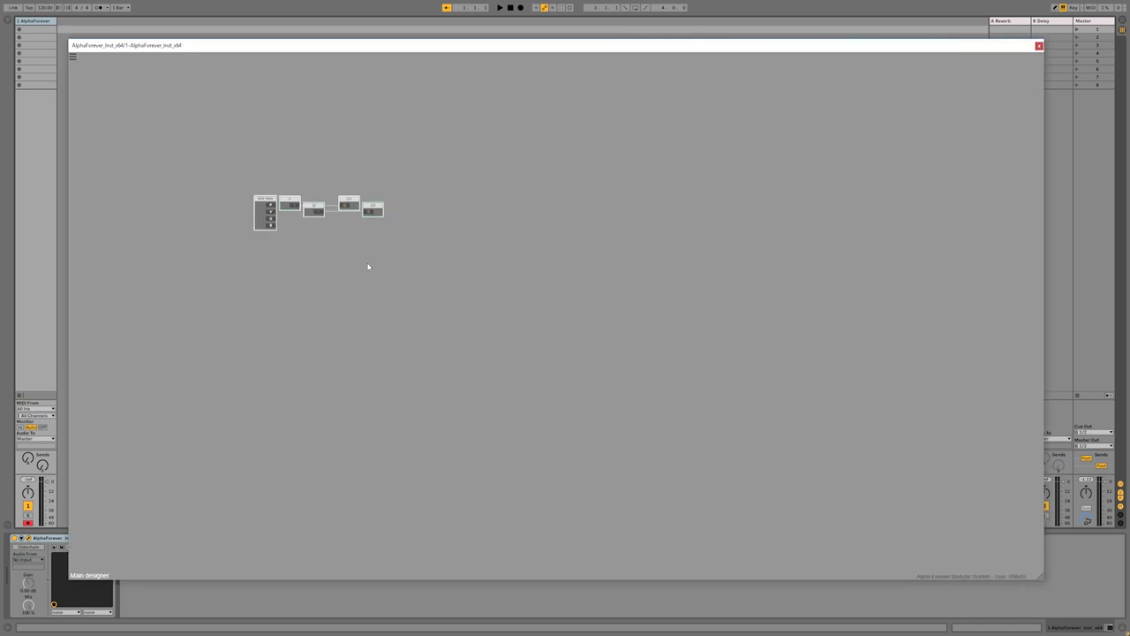
key("Delete")
Add an ADSR Modulated module to look over its controls, and delete it from the designer.
right_click(439, 220)
type("adsr")
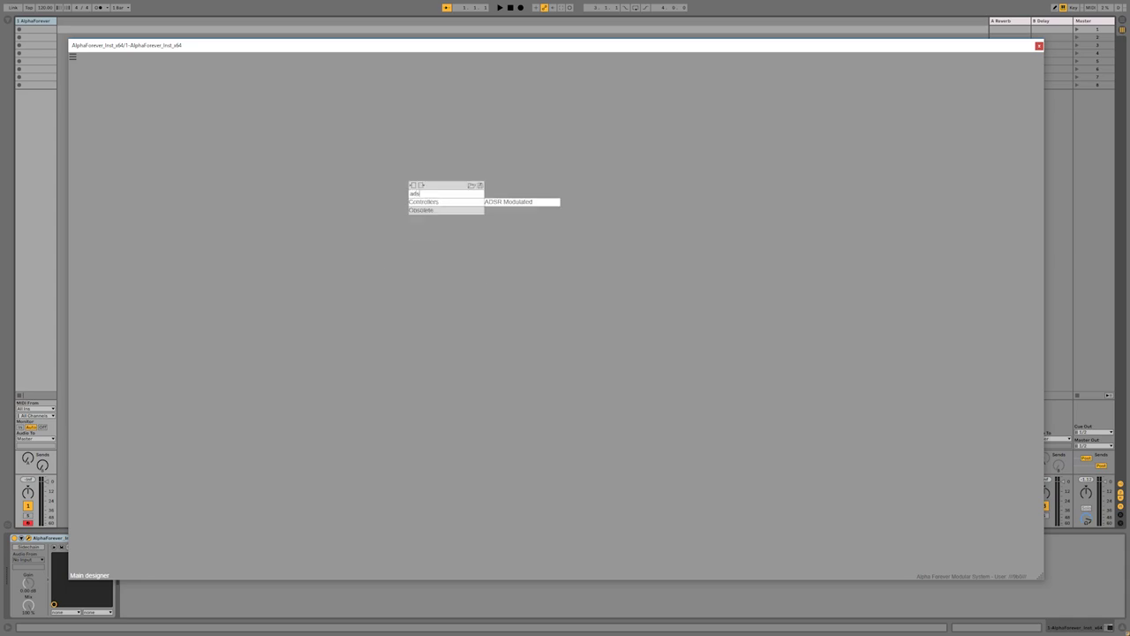
left_click(508, 205)
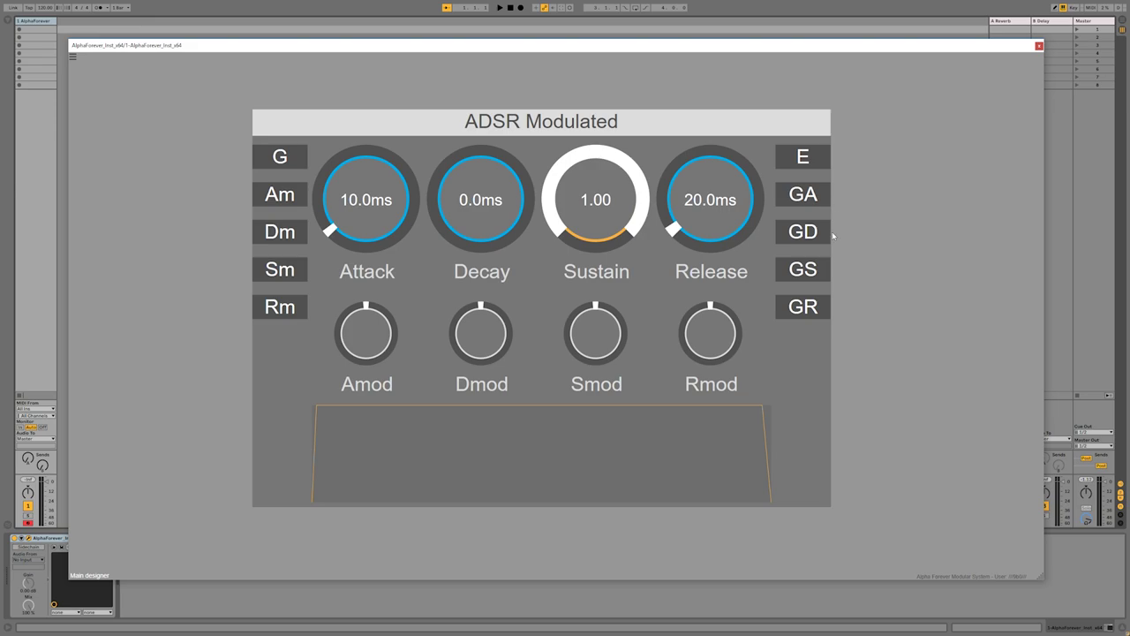
left_click(696, 134)
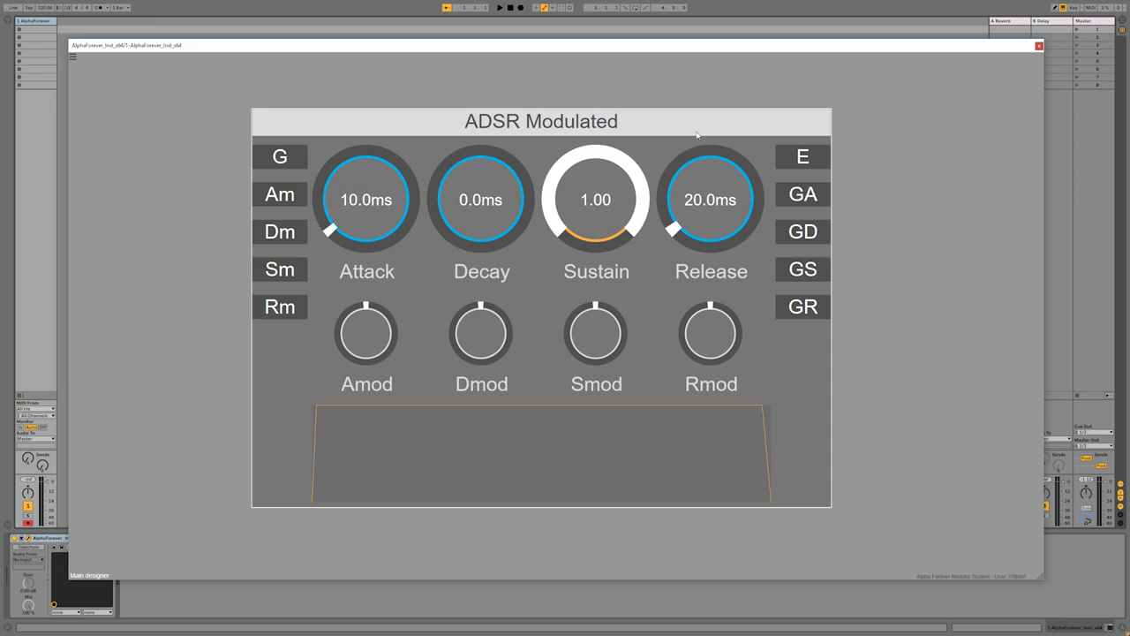
key("Delete")
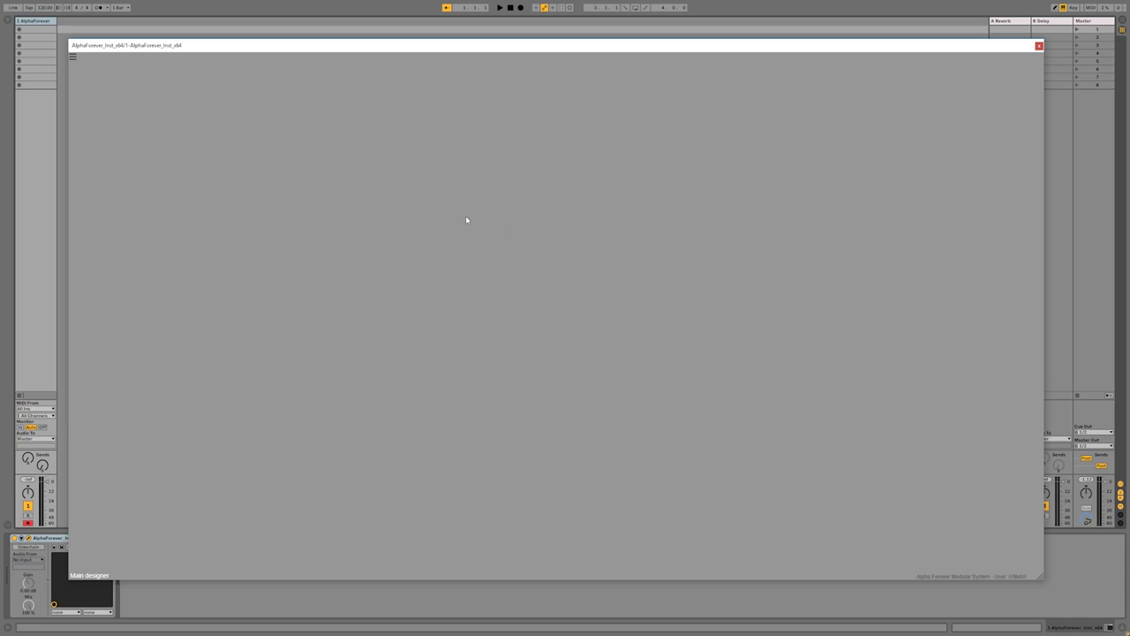
Add a Midi Note module to the empty main designer.
right_click(401, 220)
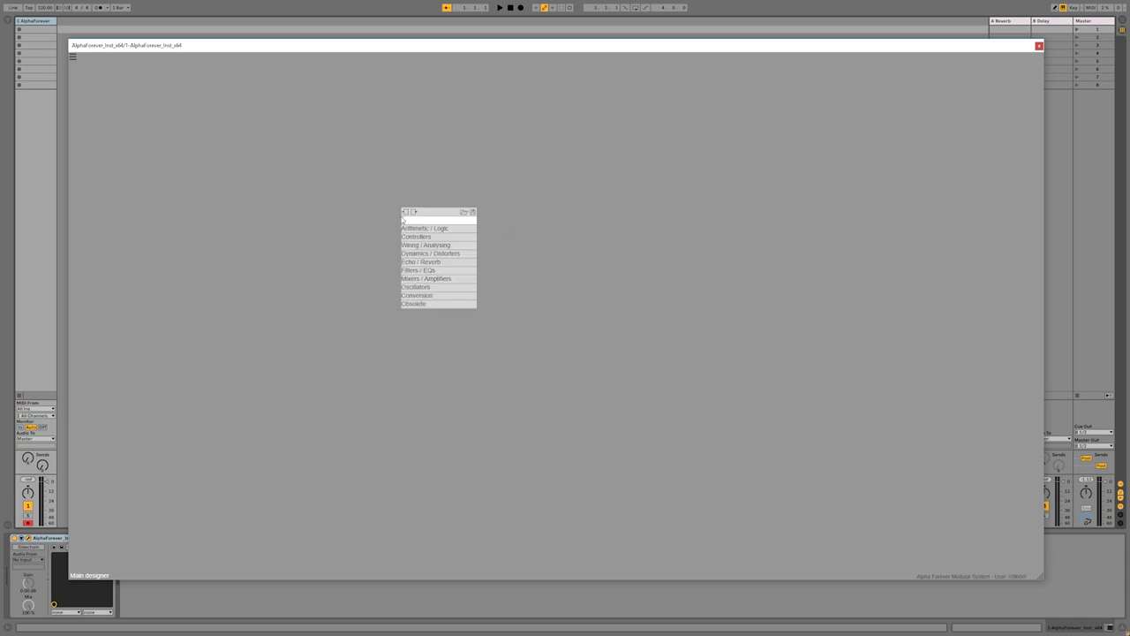
type("midi")
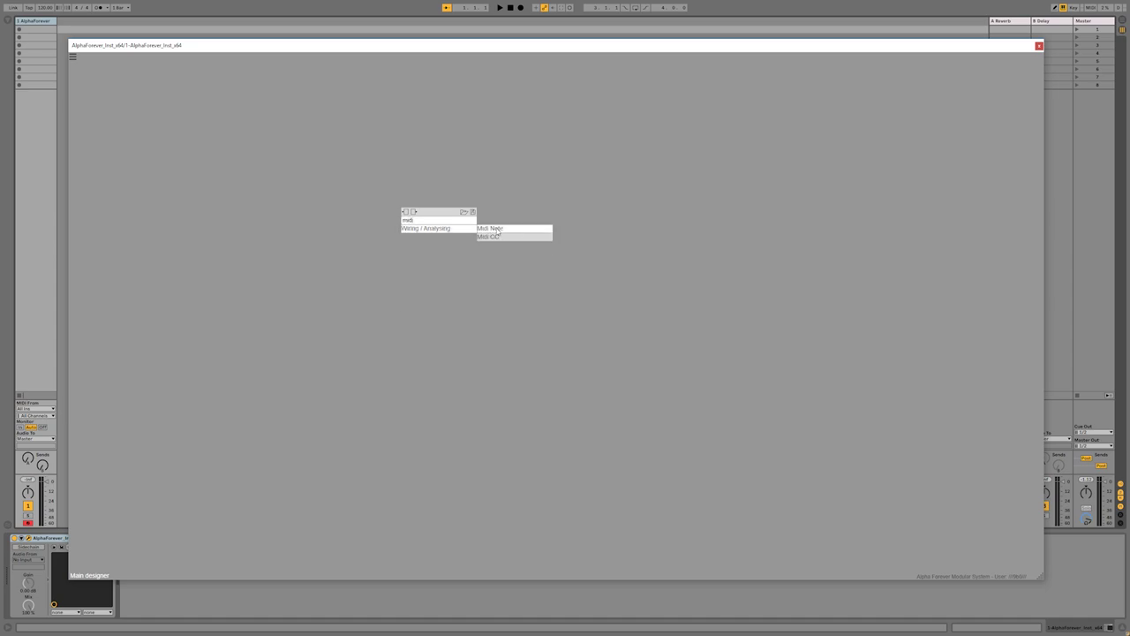
left_click(490, 228)
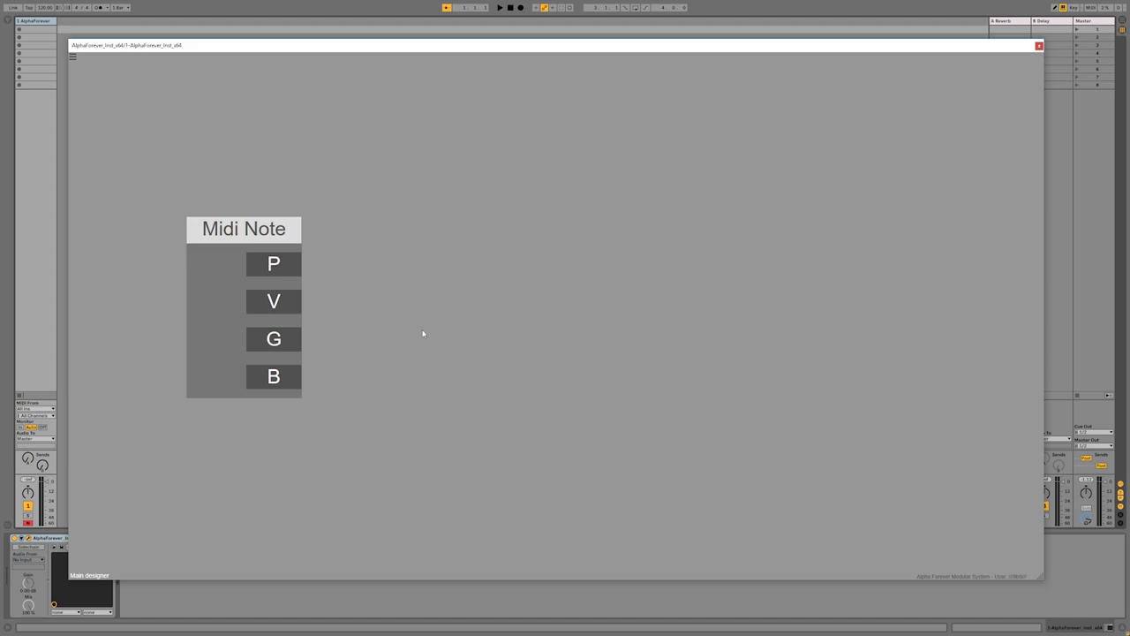
left_click_drag(425, 349, 387, 344)
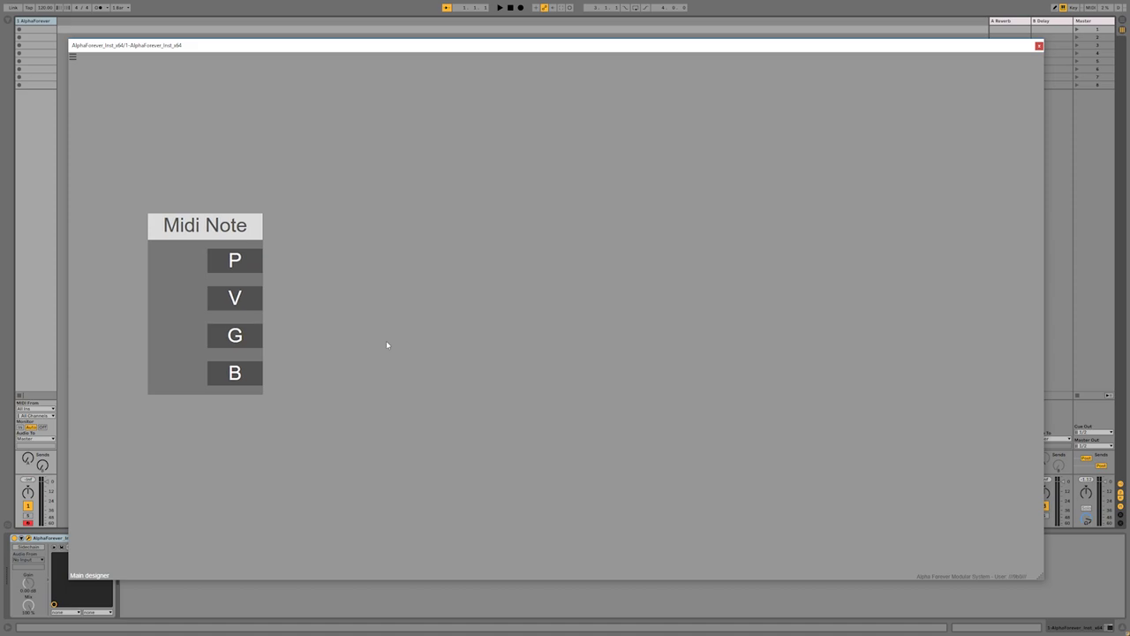
Add an Env. follower Modulated module and connect the Midi Note's G output to its In port.
right_click(429, 324)
type("env")
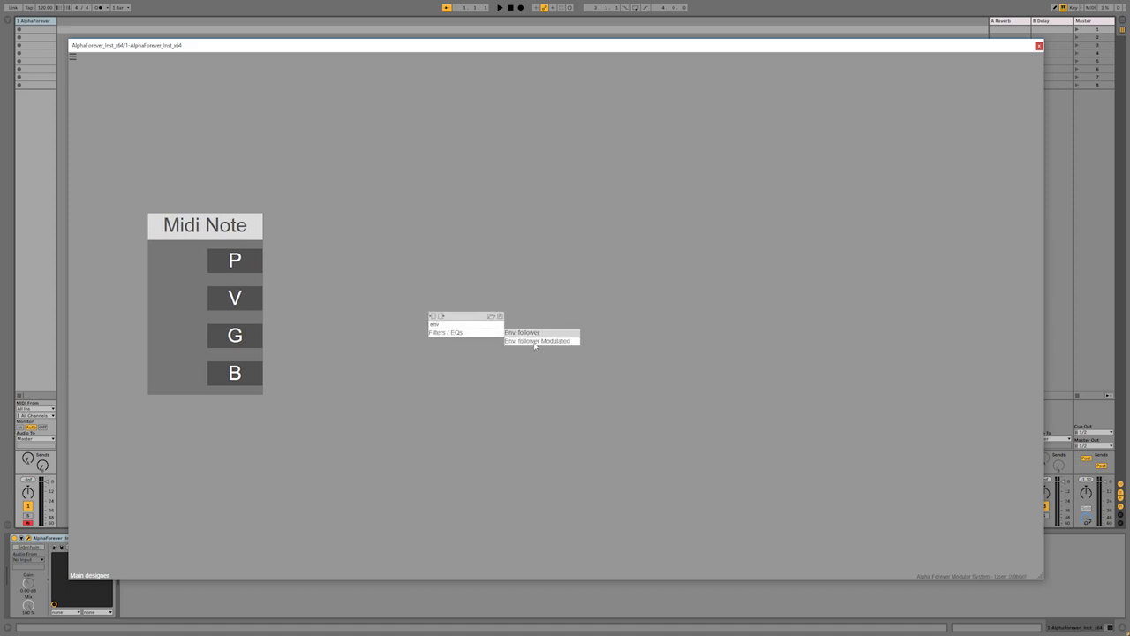
left_click(534, 341)
left_click_drag(264, 345, 452, 367)
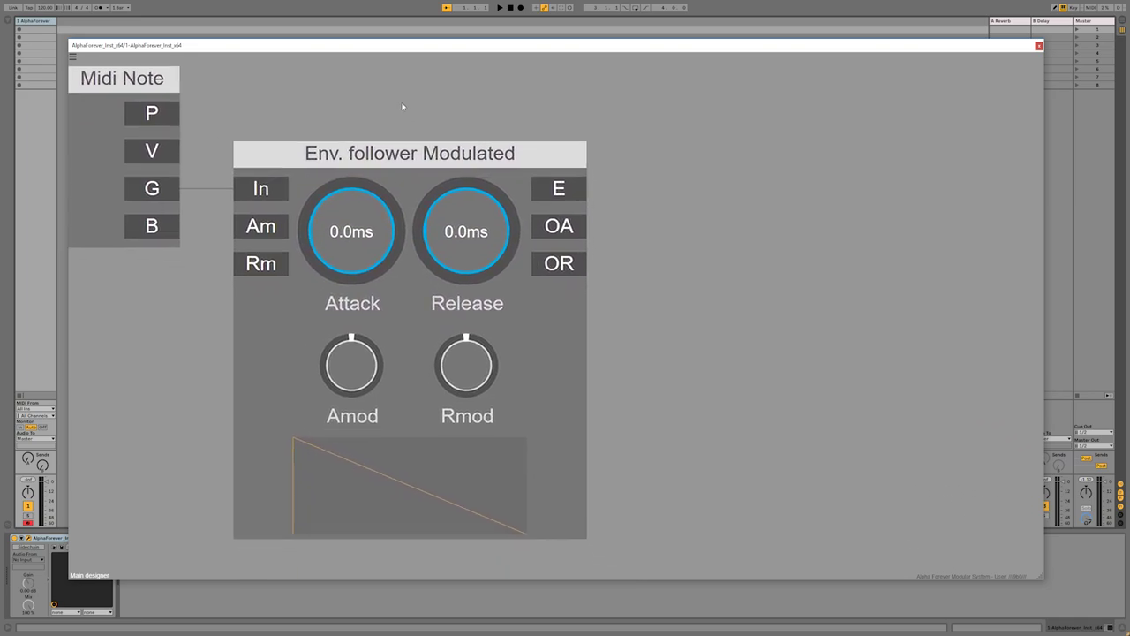
Add a Scope module with its IA input fed by the envelope follower's E output.
right_click(589, 190)
type("sc")
left_click(700, 206)
left_click_drag(793, 156, 678, 160)
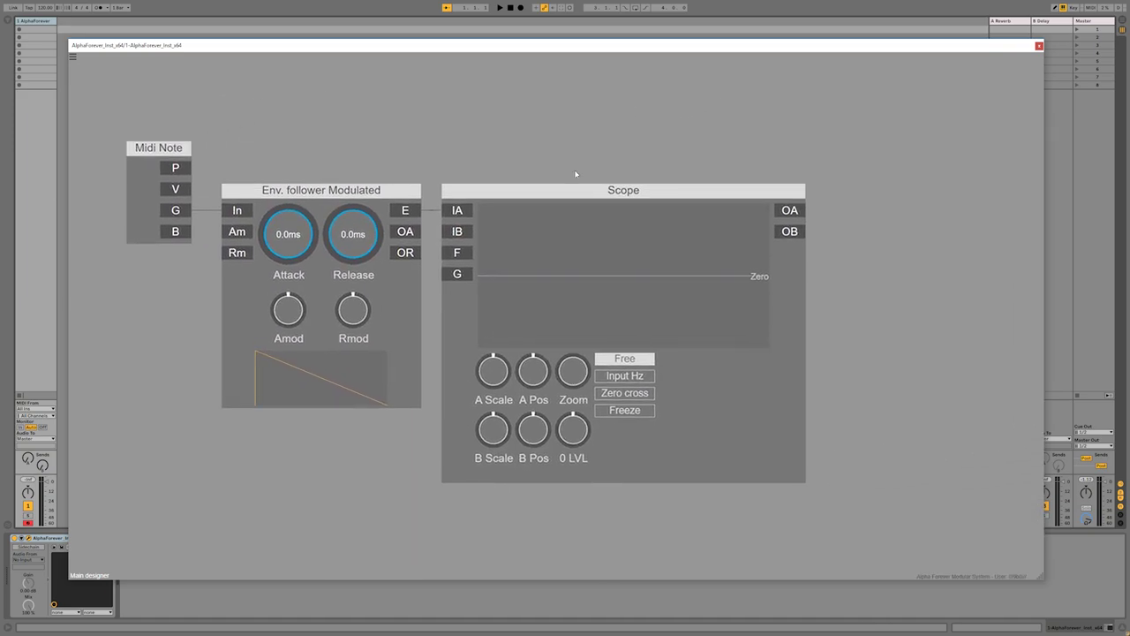
Create an output module from the Scope's OB port, rename it O1 and place it closer to the Scope.
left_click(790, 233)
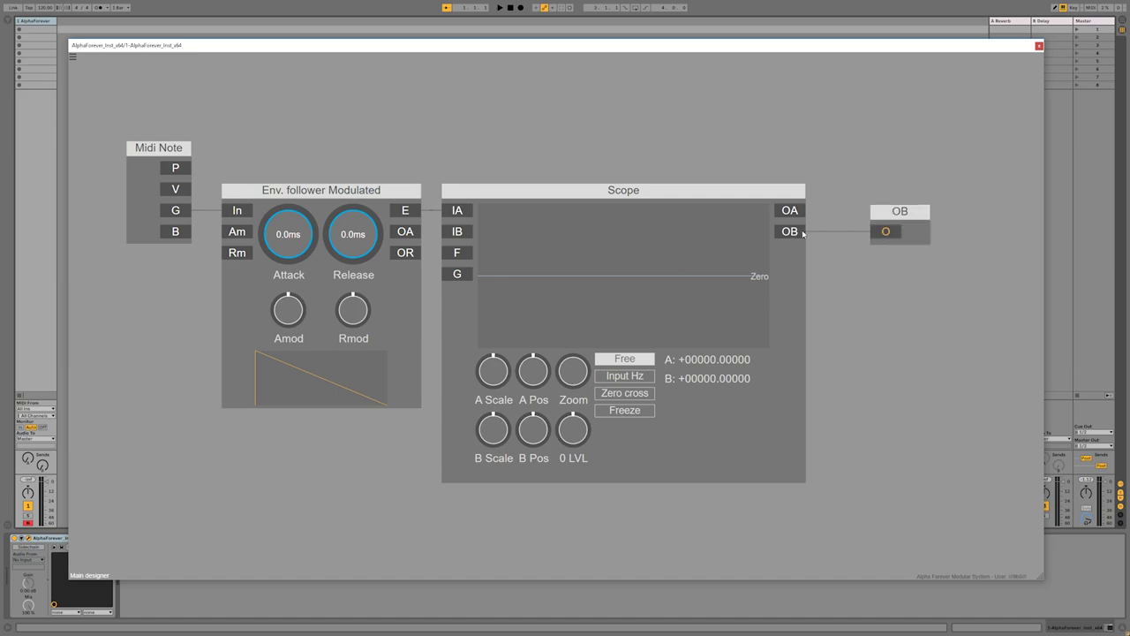
double_click(899, 212)
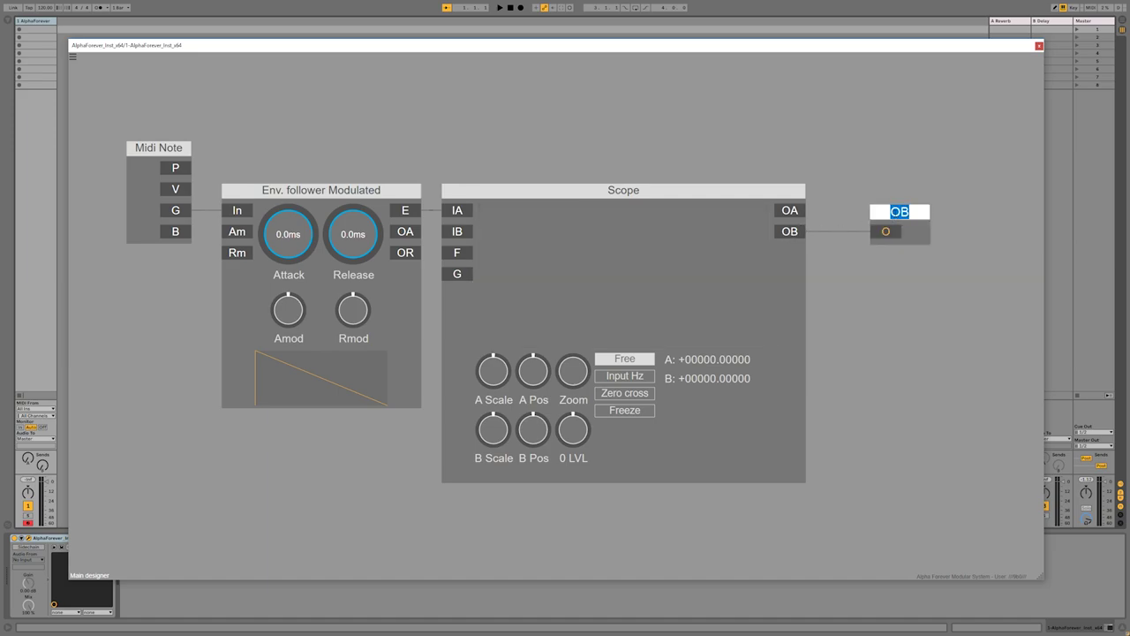
type("O1")
key("Return")
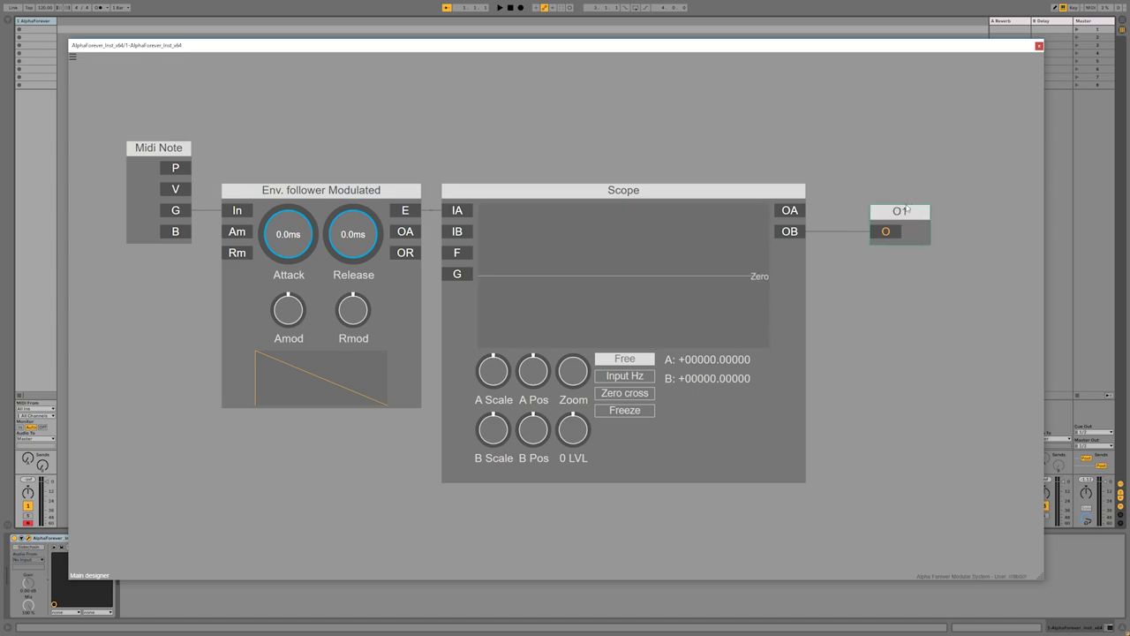
left_click_drag(881, 215, 871, 215)
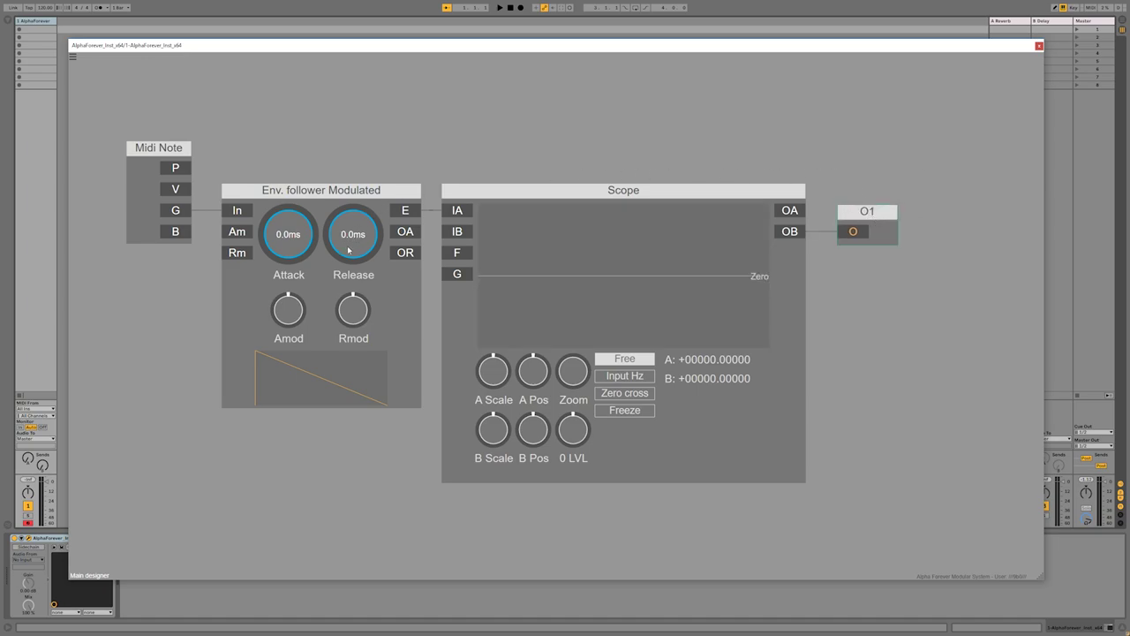
Set the envelope's attack to about 342 ms and release to about 272 ms, and run the Scope in Input Hz mode from a constant 1 on F.
left_click_drag(355, 250, 302, 238)
double_click(460, 254)
left_click_drag(386, 238, 386, 426)
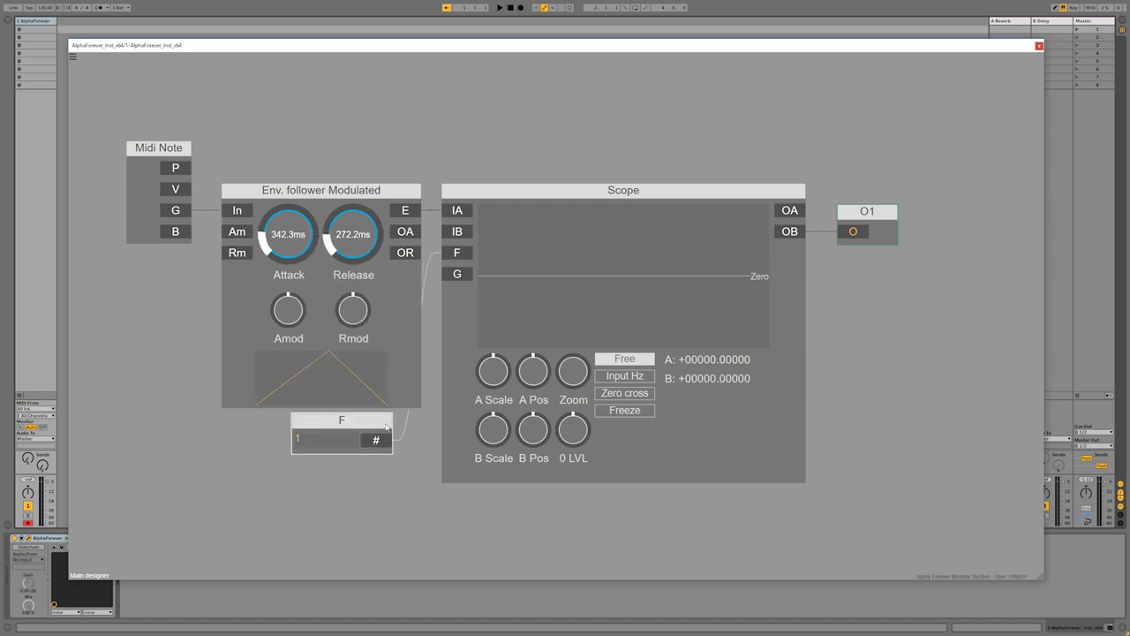
key("Right")
left_click(528, 218)
left_click(650, 377)
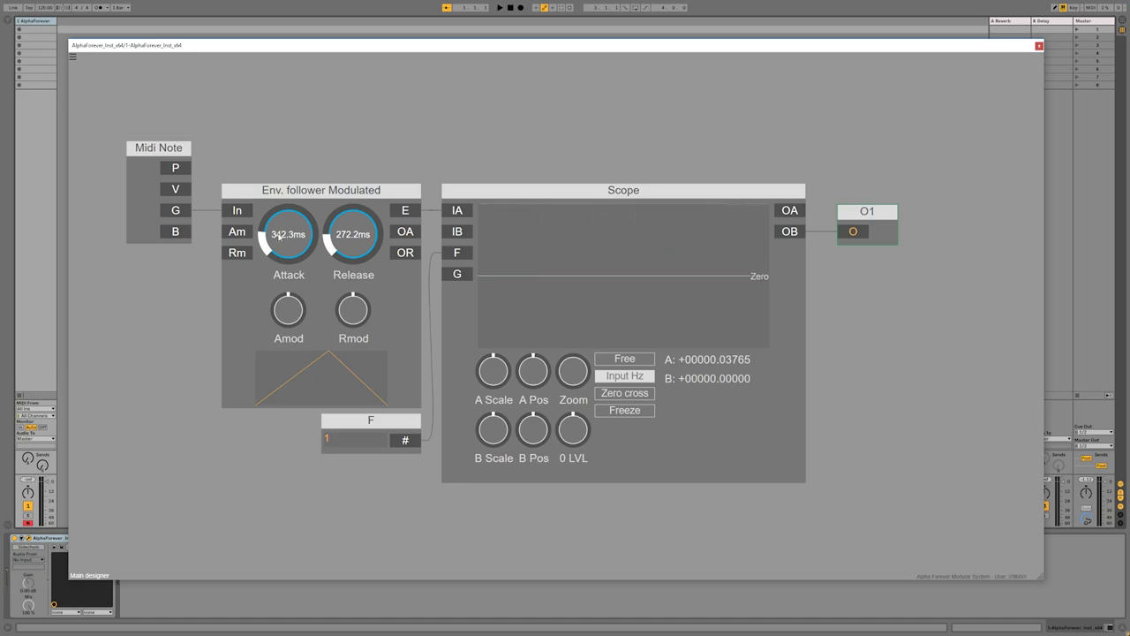
Set the modulated envelope follower's attack to about 49 ms and its release to about 132 ms.
left_click_drag(288, 233, 287, 244)
left_click_drag(359, 228, 360, 235)
left_click_drag(408, 150, 592, 132)
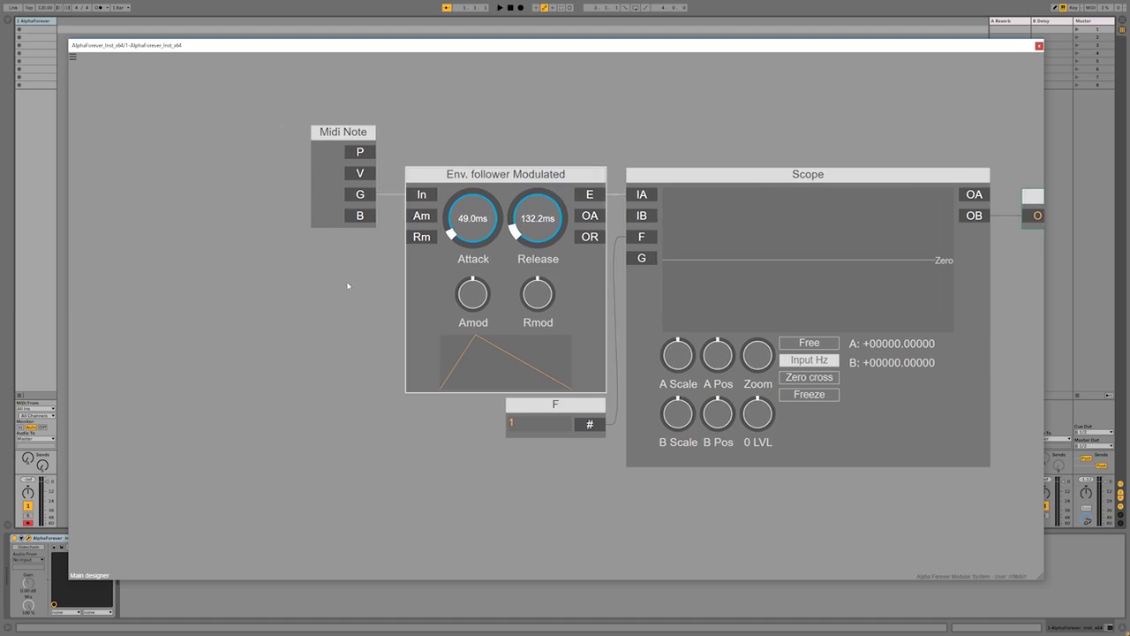
Add an empty Designer module below the Midi Note and name it ASR.
right_click(231, 360)
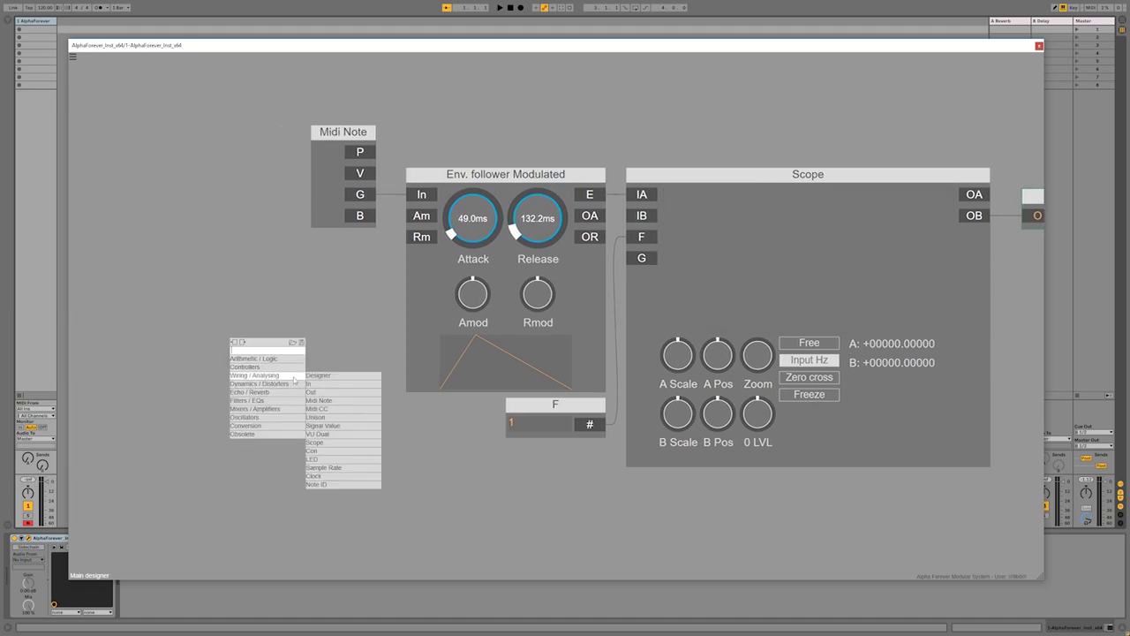
left_click(290, 378)
double_click(279, 356)
type("ASR")
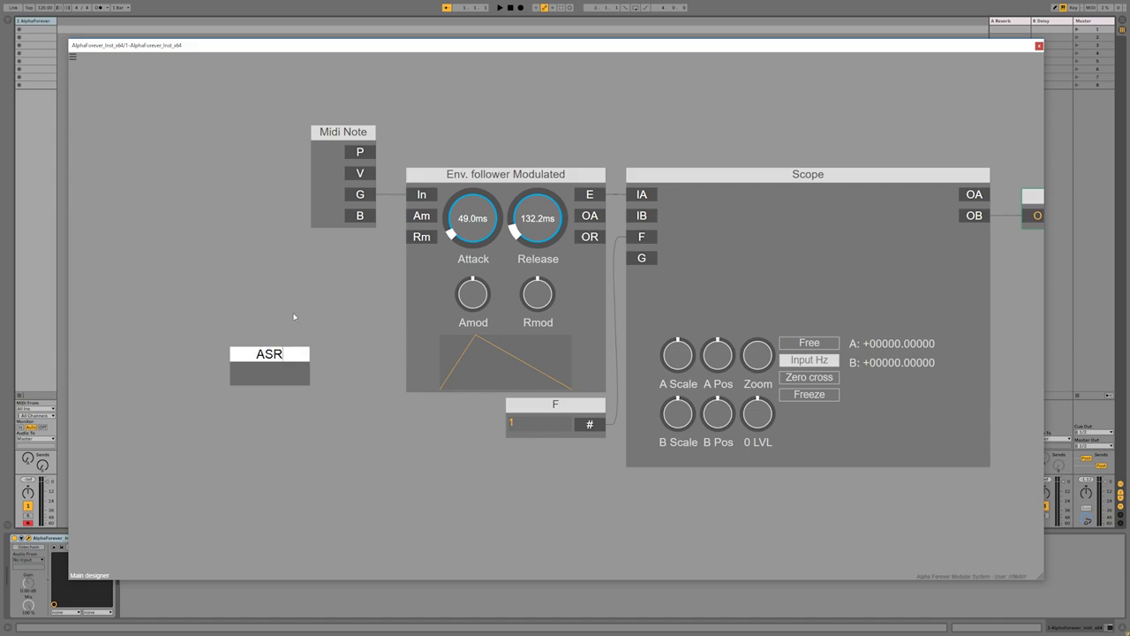
key("Return")
Open the ASR designer, place a copy of the modulated envelope follower and create input modules for its In, Am and Rm ports.
double_click(276, 375)
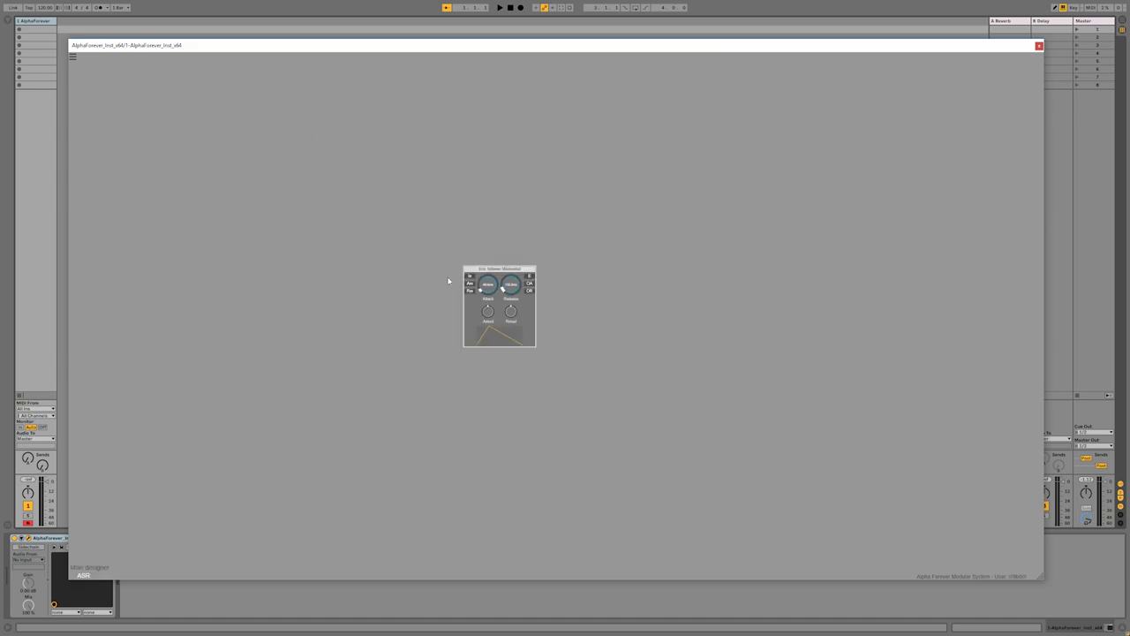
left_click(449, 279)
double_click(470, 277)
double_click(470, 284)
double_click(470, 291)
left_click_drag(435, 269, 366, 269)
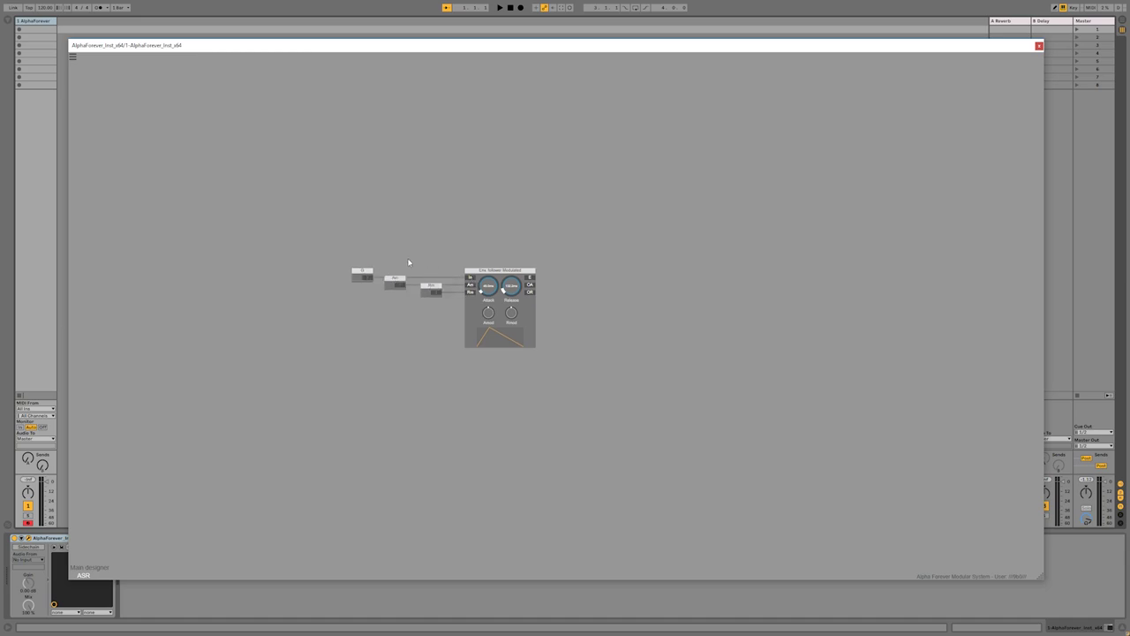
Rename the three input modules inside ASR as G, A and R.
scroll(424, 265, "up", 5)
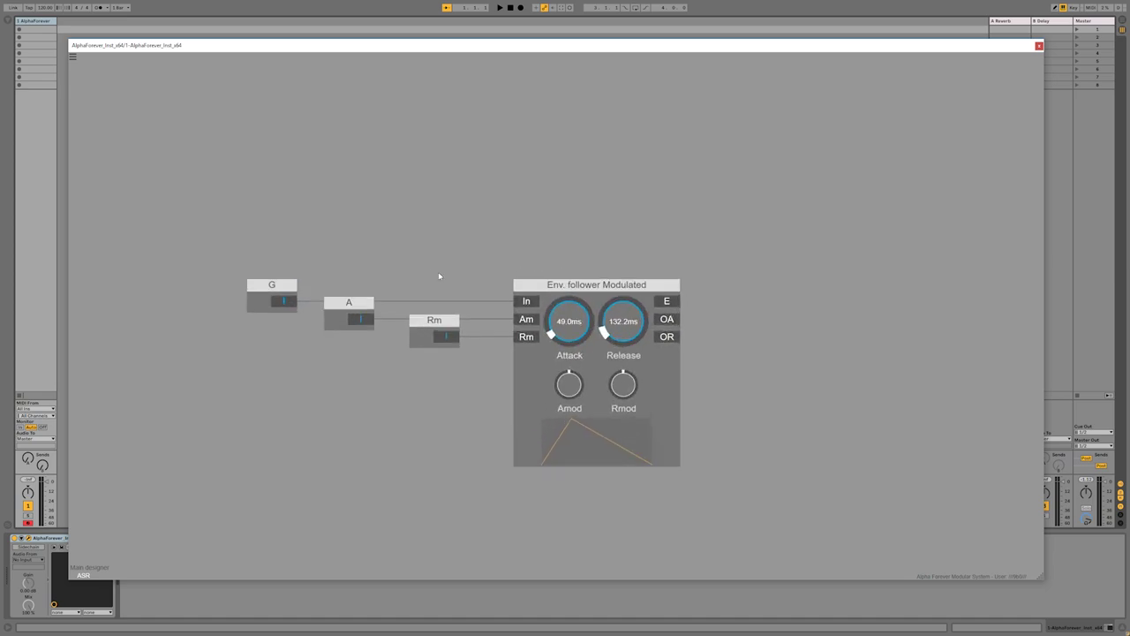
scroll(439, 276, "up", 1)
double_click(437, 329)
type("R")
key("Return")
Replace the modulated envelope follower inside ASR with a plain Env. follower module.
left_click(591, 290)
key("Delete")
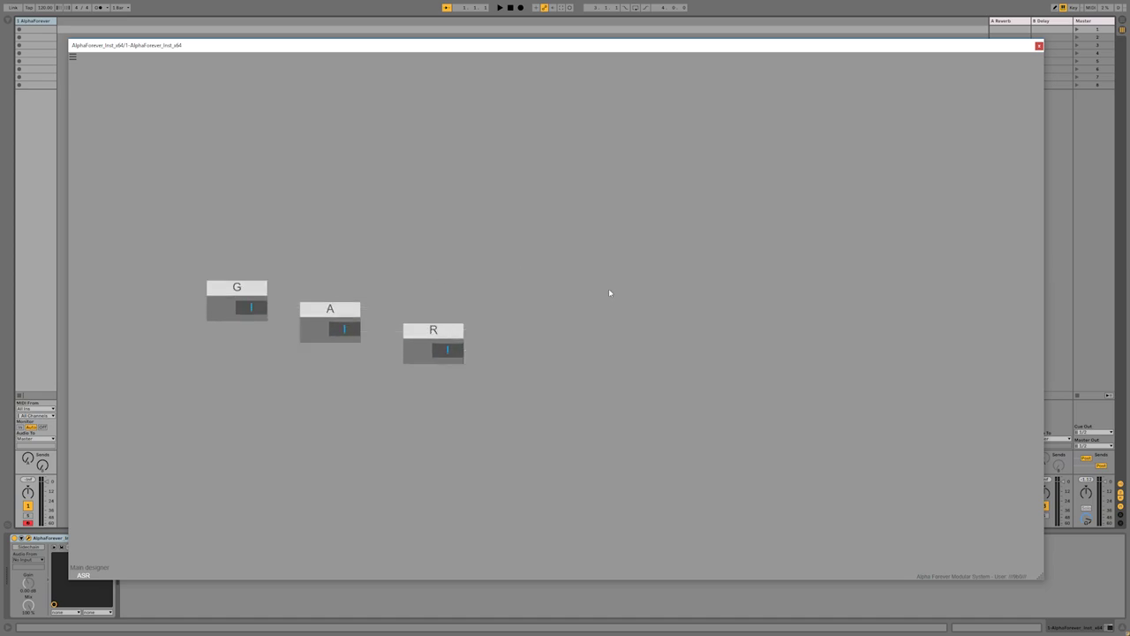
right_click(610, 291)
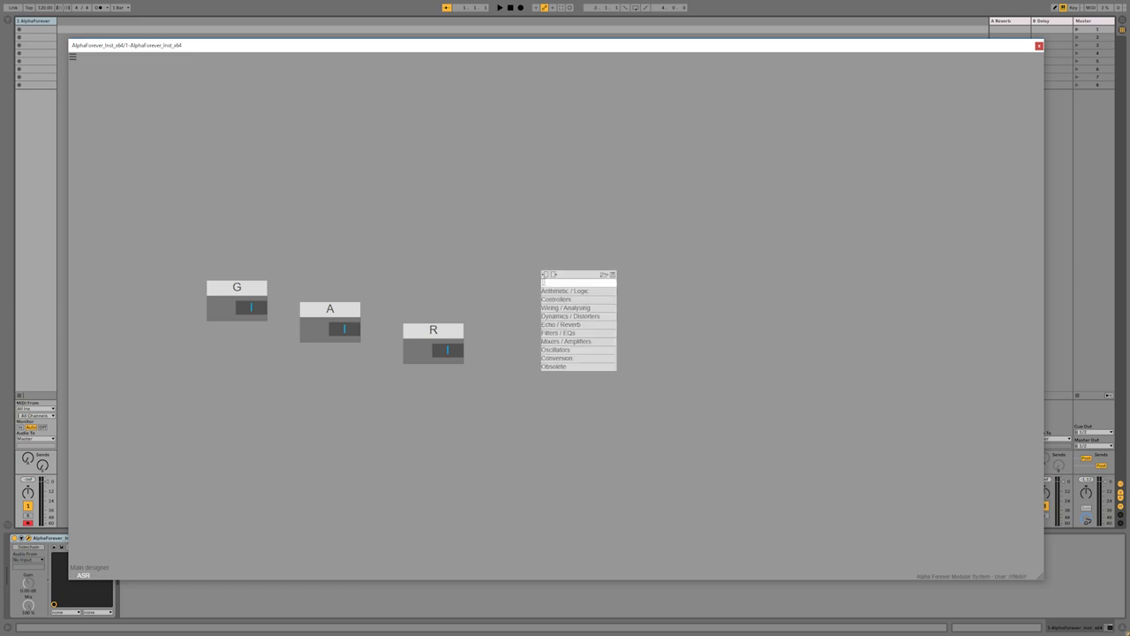
type("env")
left_click(633, 297)
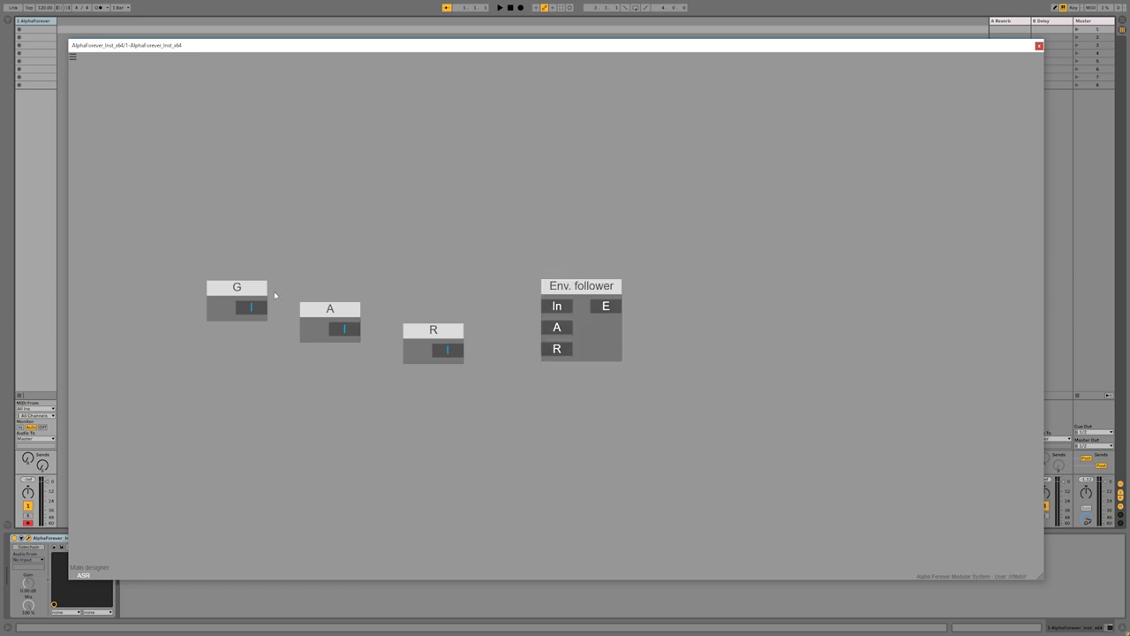
Connect inputs G, A and R to the Env. follower's In, A and R ports, and arrange the modules closer together.
left_click_drag(420, 311, 555, 306)
left_click_drag(345, 328, 556, 328)
left_click_drag(458, 354, 556, 348)
left_click_drag(588, 291, 534, 289)
left_click_drag(332, 311, 361, 311)
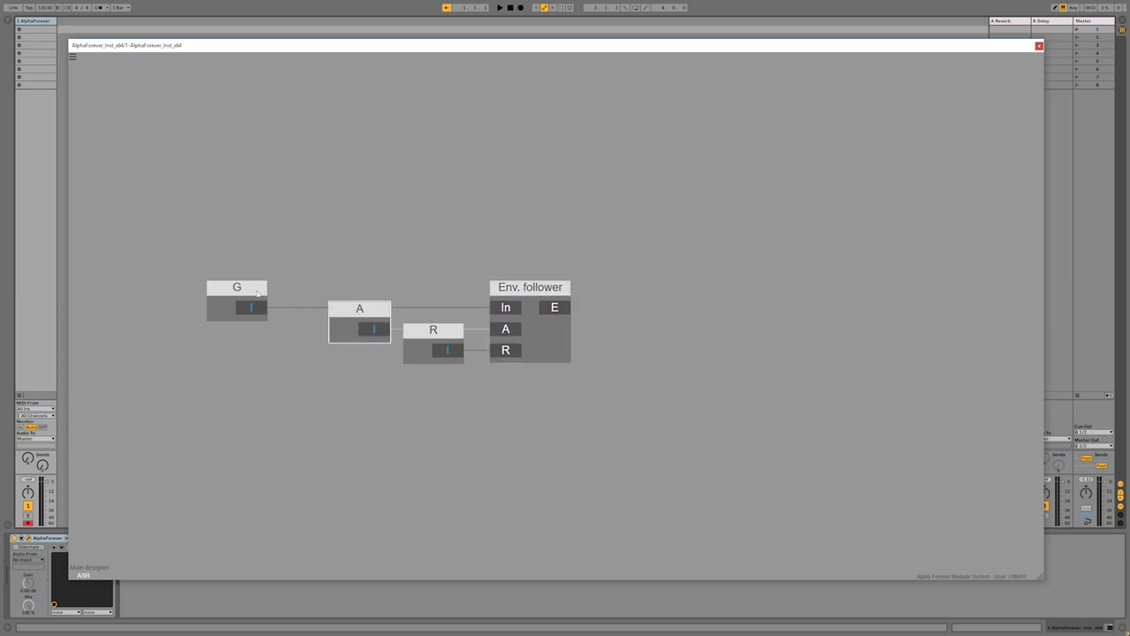
left_click_drag(254, 295, 291, 295)
left_click_drag(388, 248, 392, 246)
Create an output module from the Env. follower's E port, name it Env, and return to the main designer.
double_click(569, 309)
double_click(669, 287)
type("Env")
key("Return")
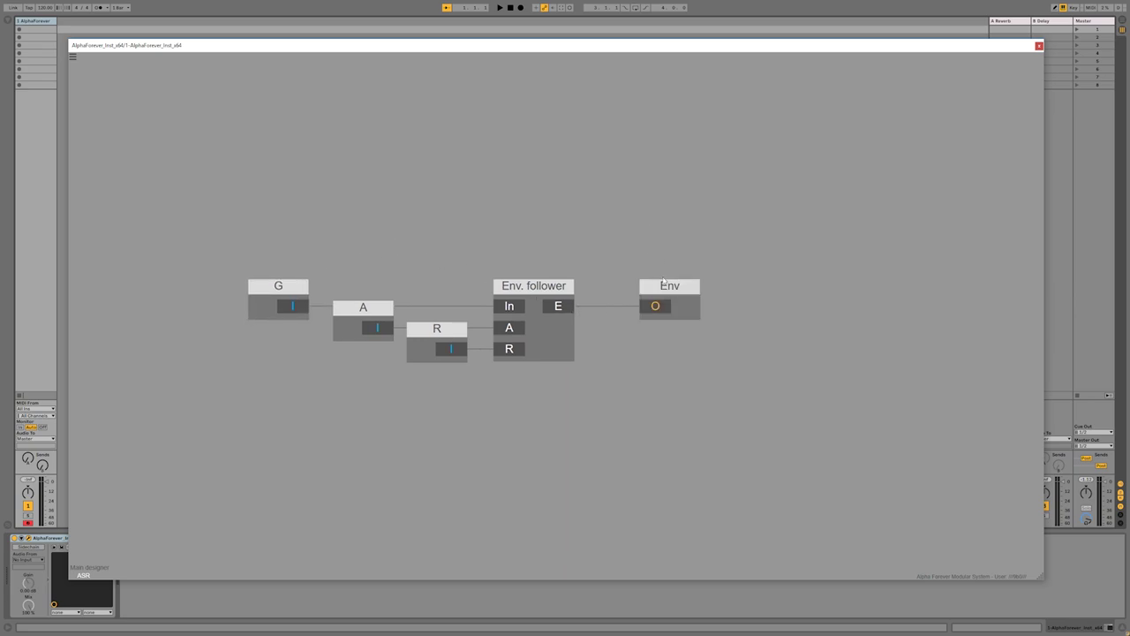
left_click_drag(664, 288, 633, 288)
double_click(471, 236)
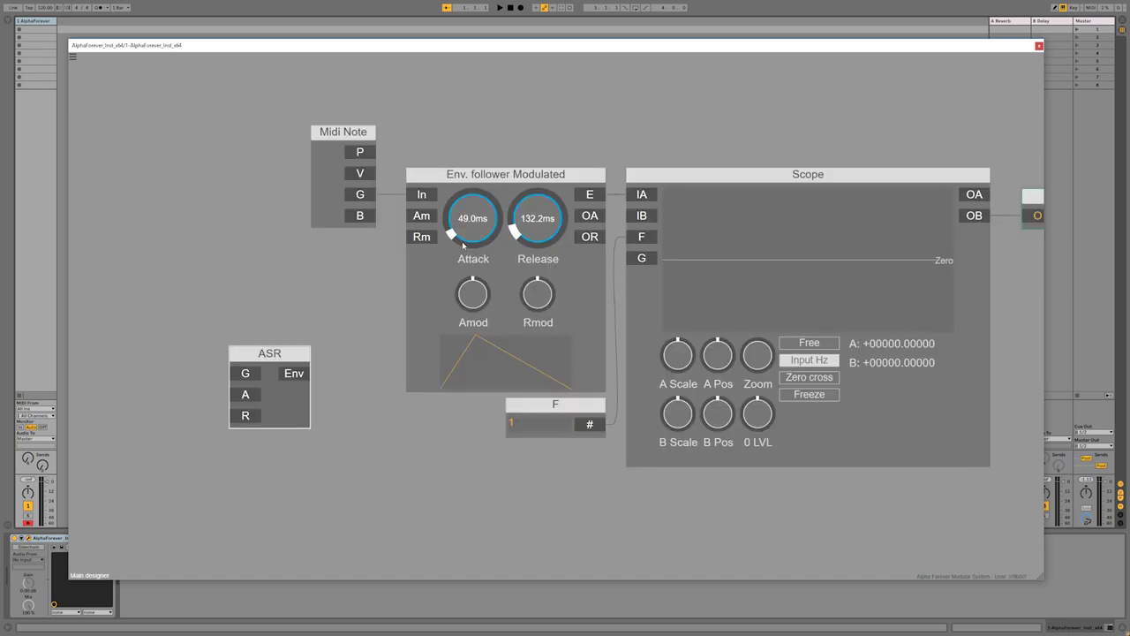
Delete the modulated envelope follower from the main designer and move the Midi Note and ASR modules away from the Scope.
left_click_drag(249, 351, 220, 386)
scroll(331, 317, "down", 3)
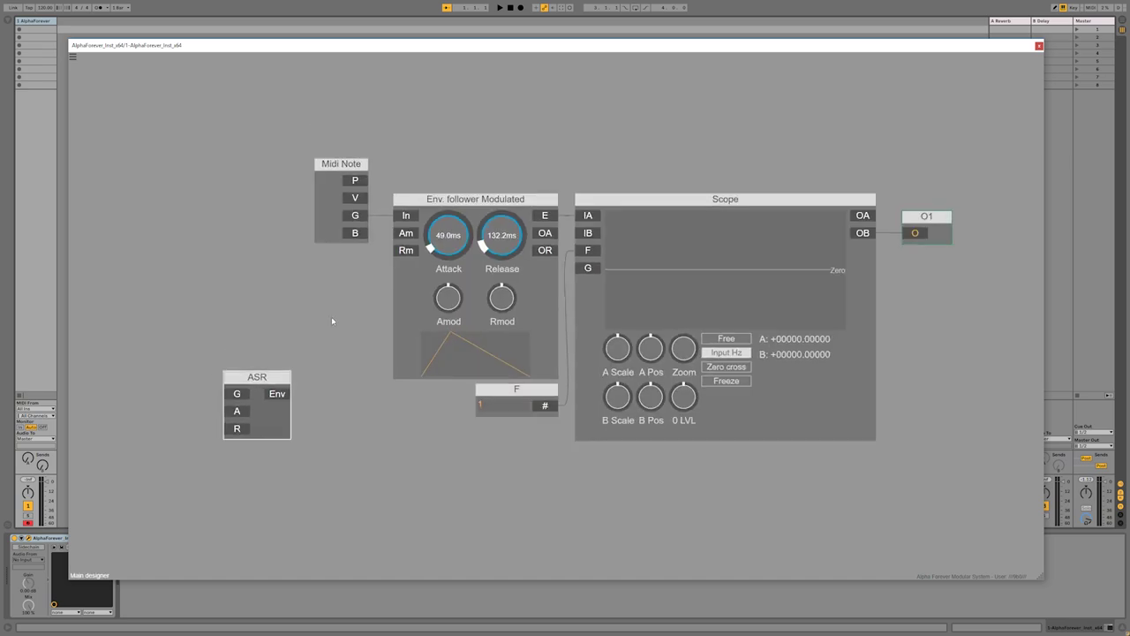
scroll(326, 350, "up", 2)
left_click(471, 177)
key("Delete")
left_click_drag(364, 124, 193, 124)
left_click_drag(232, 388, 150, 447)
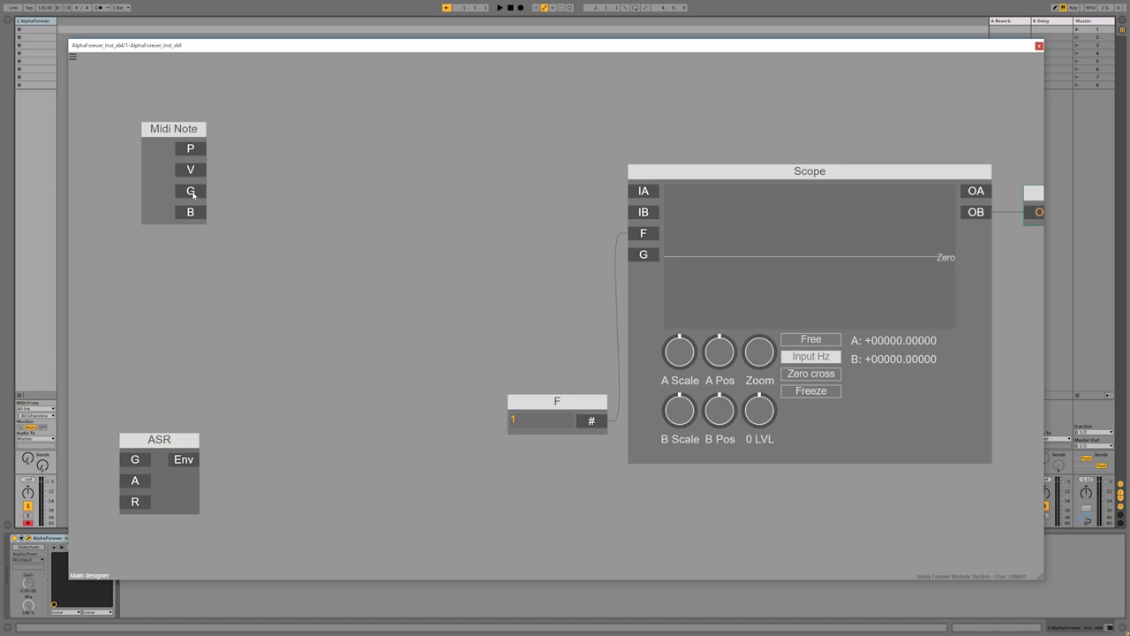
Add a Mul module fed by the Midi Note's G output and place it between the Midi Note and the Scope.
left_click(161, 490)
right_click(191, 193)
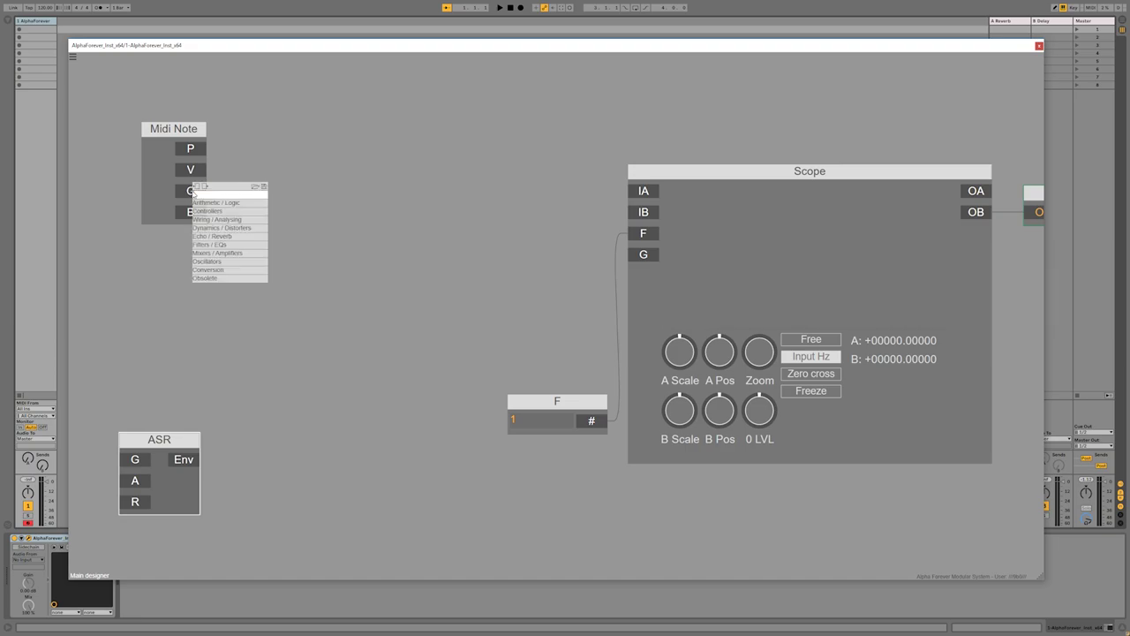
type("mul")
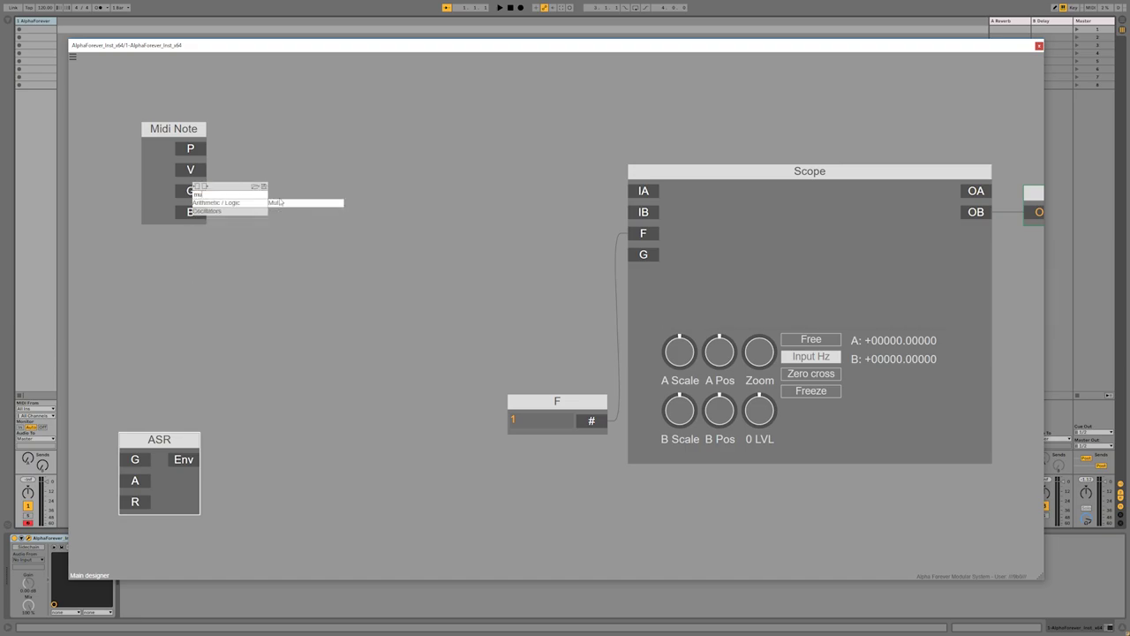
left_click(280, 202)
left_click_drag(319, 172, 369, 170)
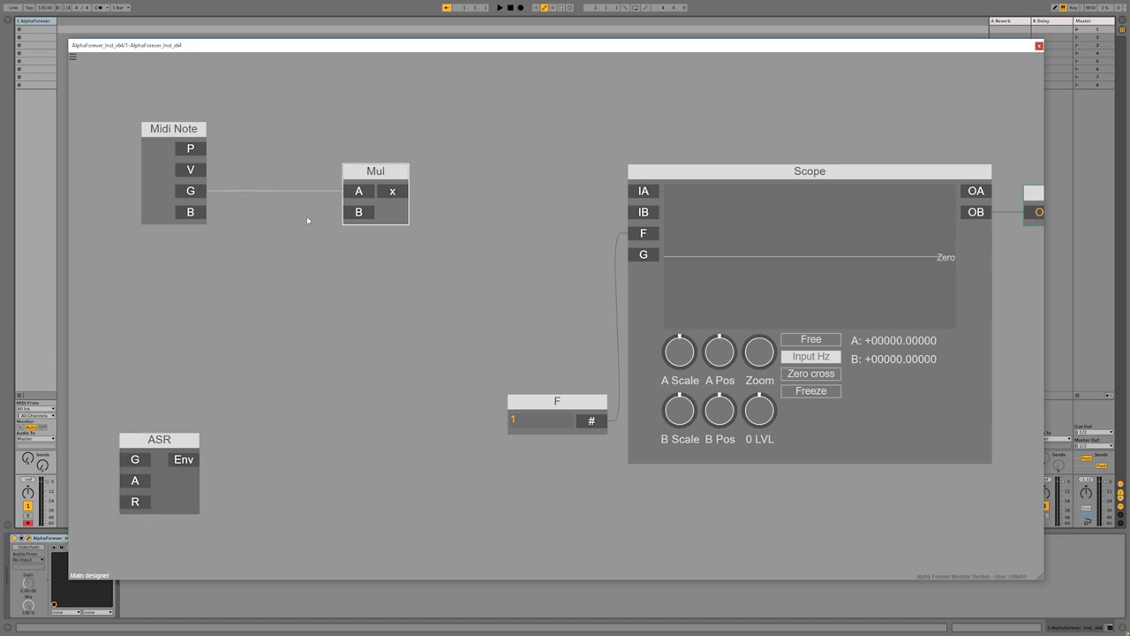
Insert a Change module from the Midi Note's G output into Mul's B input, and connect Mul's output to the Scope's IA.
right_click(359, 212)
type("chan")
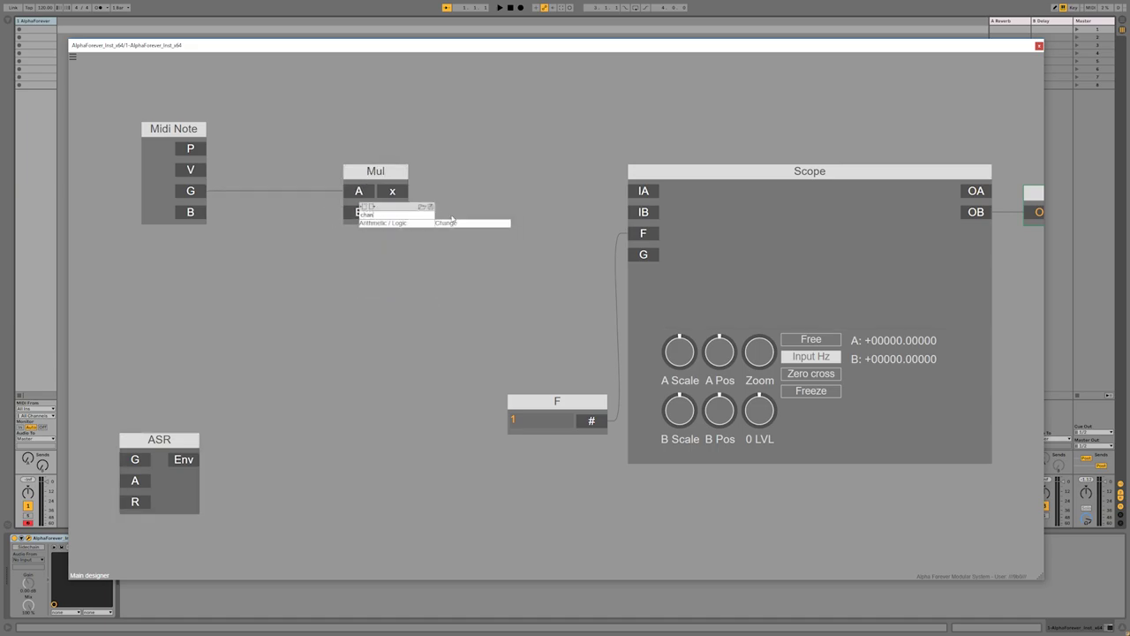
key("Return")
left_click_drag(180, 196, 256, 210)
left_click_drag(122, 108, 433, 255)
left_click_drag(396, 175, 632, 198)
left_click(433, 250)
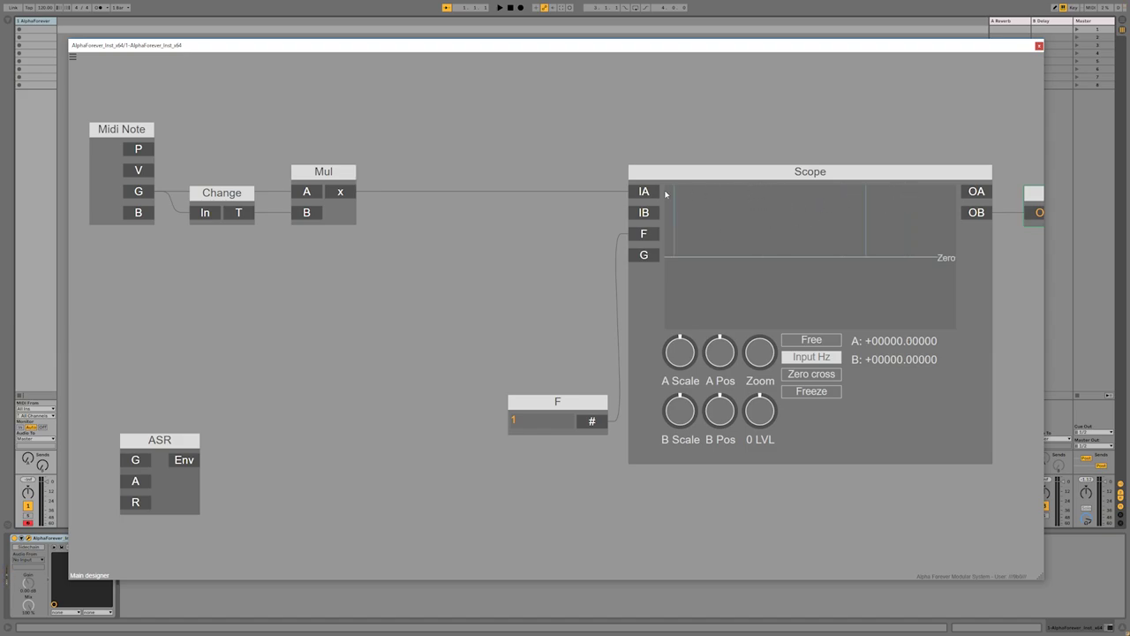
Move Change and Mul closer to the Midi Note and insert a Trg->Gate module between Mul and the Scope.
left_click_drag(321, 177, 291, 176)
left_click(360, 170)
right_click(331, 203)
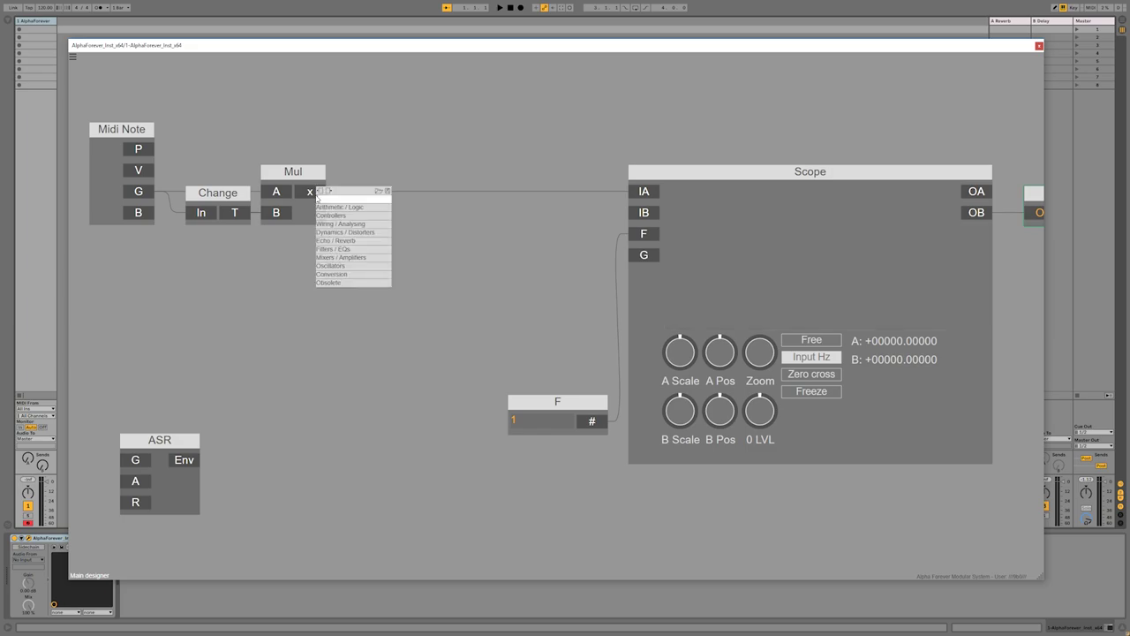
type("trig")
left_click_drag(439, 176, 376, 175)
left_click(328, 243)
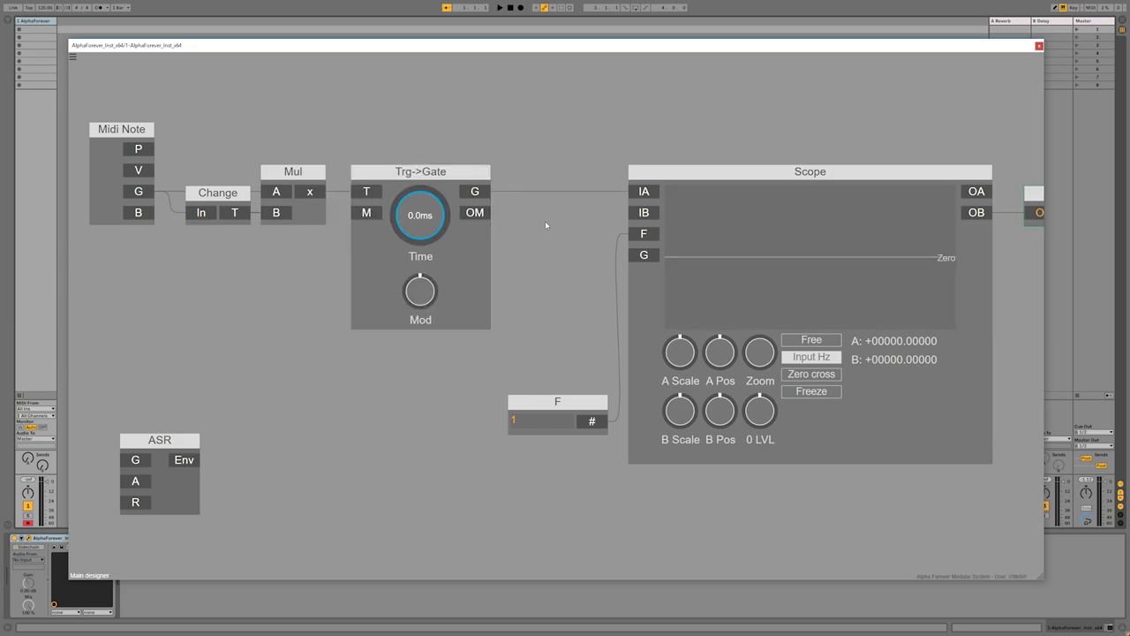
Move the Scope, F and O1 modules away from Trg->Gate and insert an Env. follower between Trg->Gate and the Scope.
scroll(530, 188, "down", 3)
left_click_drag(585, 218, 959, 434)
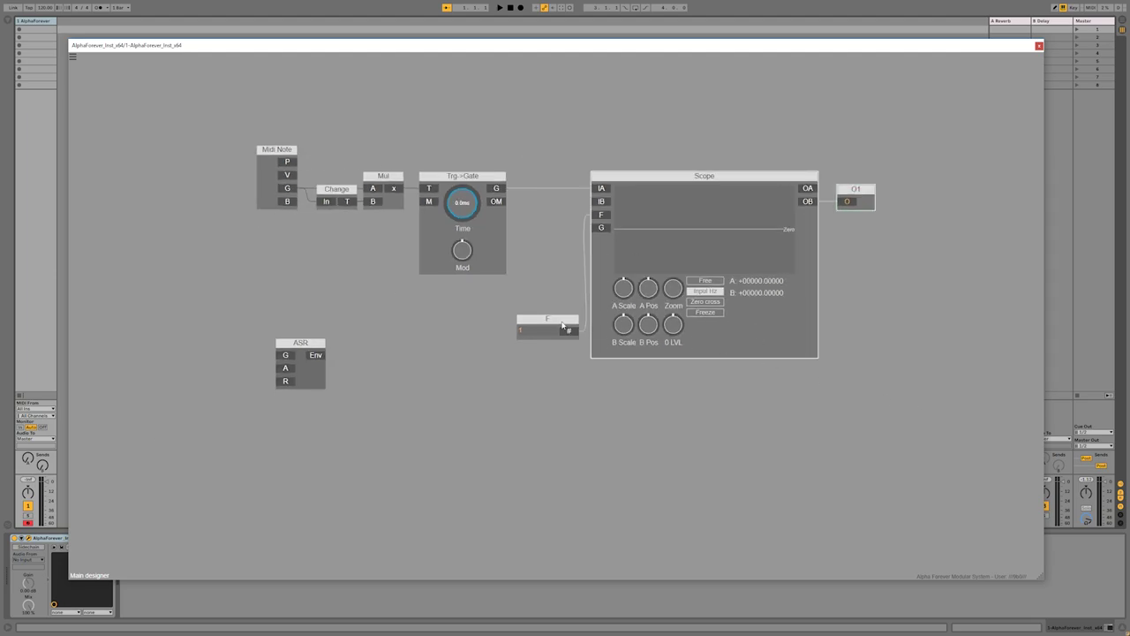
left_click_drag(639, 181, 777, 181)
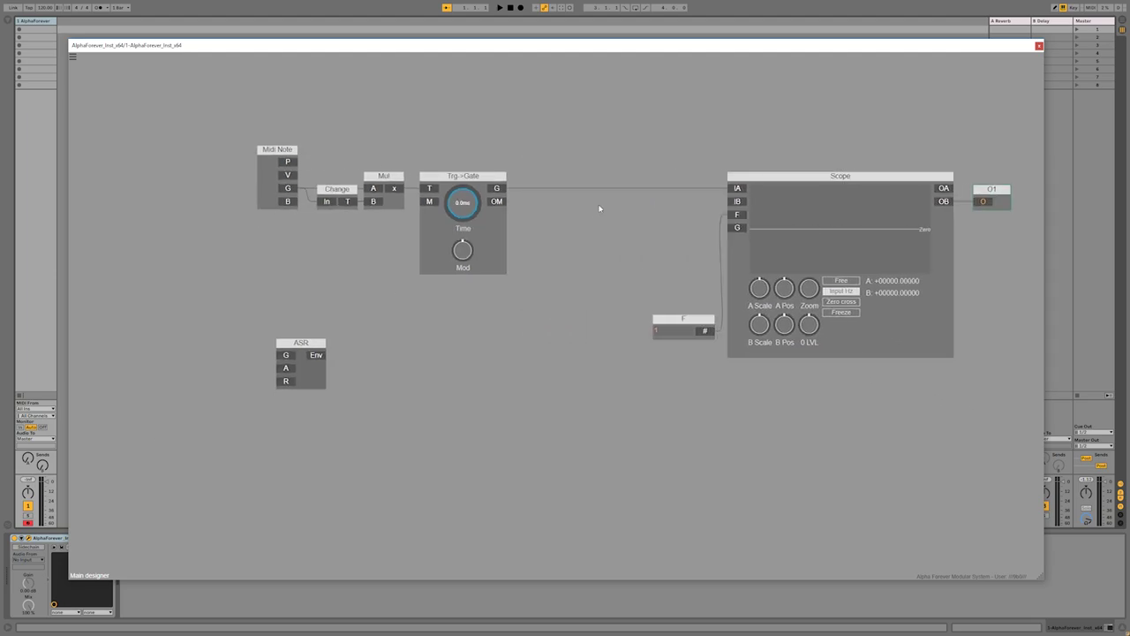
scroll(551, 207, "up", 3)
right_click(457, 183)
type("env")
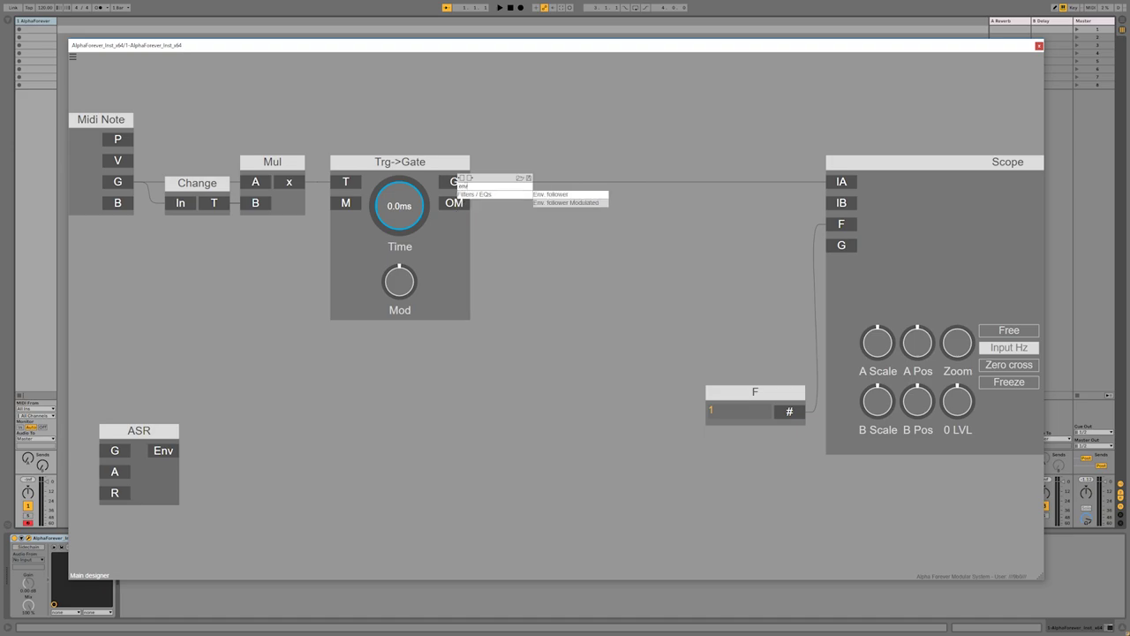
left_click(551, 193)
left_click_drag(576, 161, 514, 160)
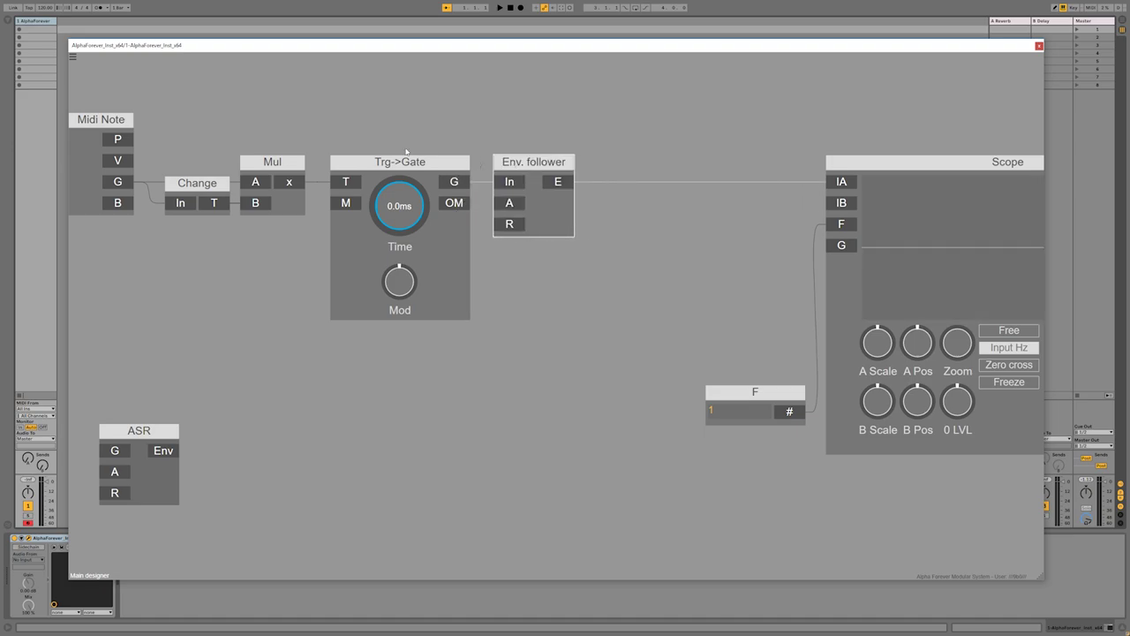
Move Midi Note, Change and Mul away from Trg->Gate, add a knob to its M input, and connect OM to the Env. follower's A.
left_click_drag(338, 121, 555, 139)
left_click_drag(240, 118, 542, 264)
left_click_drag(507, 181, 371, 181)
left_click(435, 223)
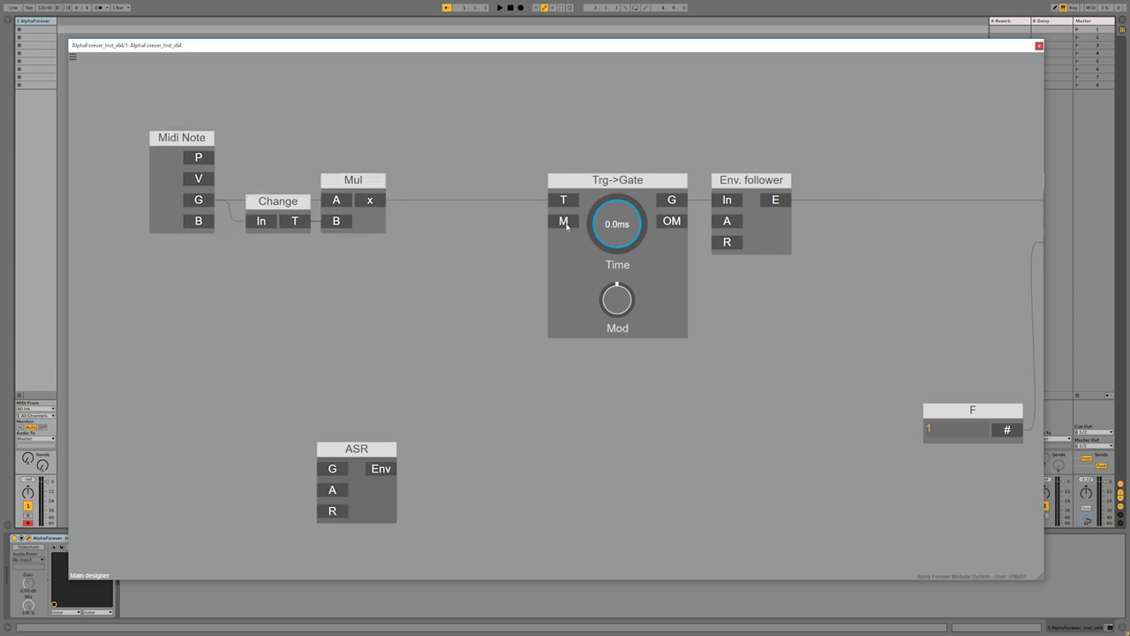
left_click(566, 226)
left_click_drag(673, 223, 727, 223)
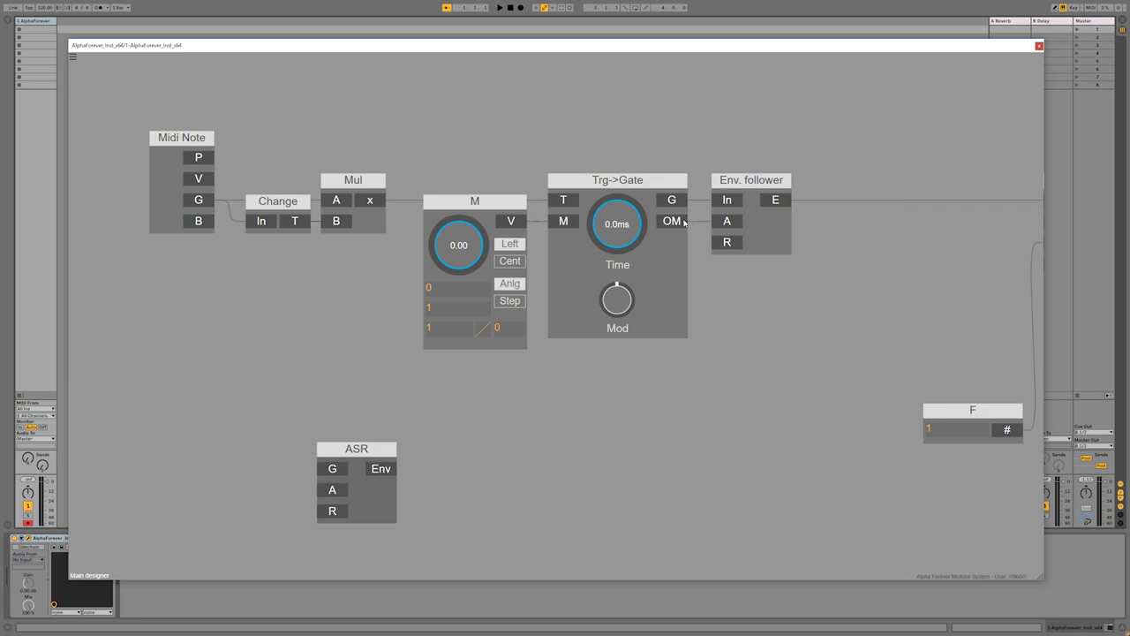
Move the Env. follower away from Trg->Gate and add a knob module to its R input, placed between the two modules.
left_click_drag(679, 158, 538, 160)
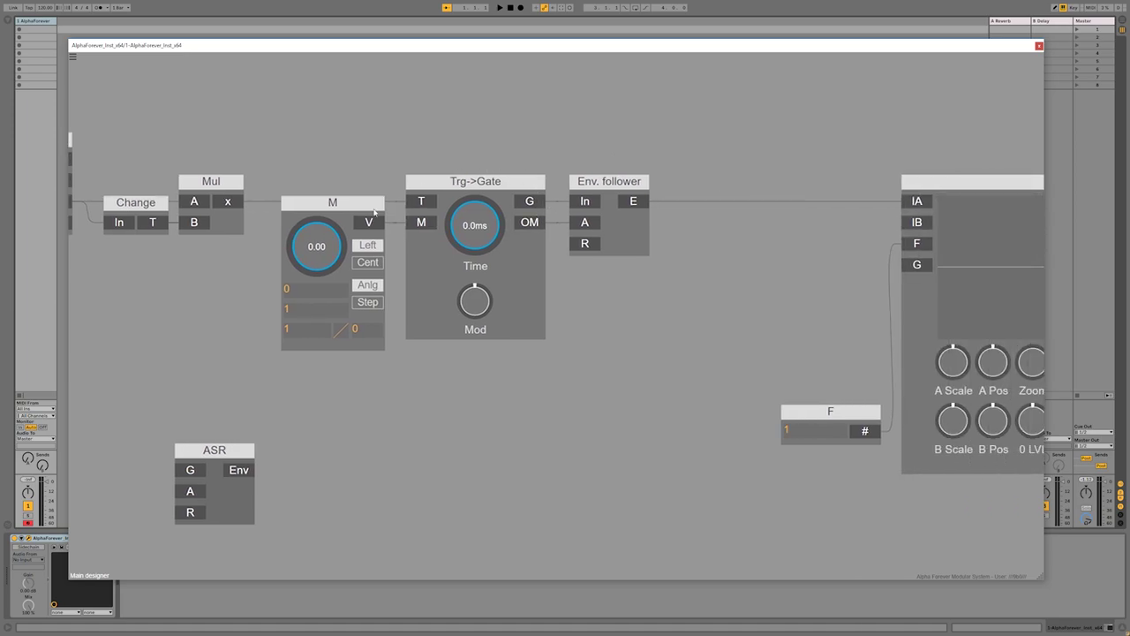
left_click_drag(600, 180, 691, 181)
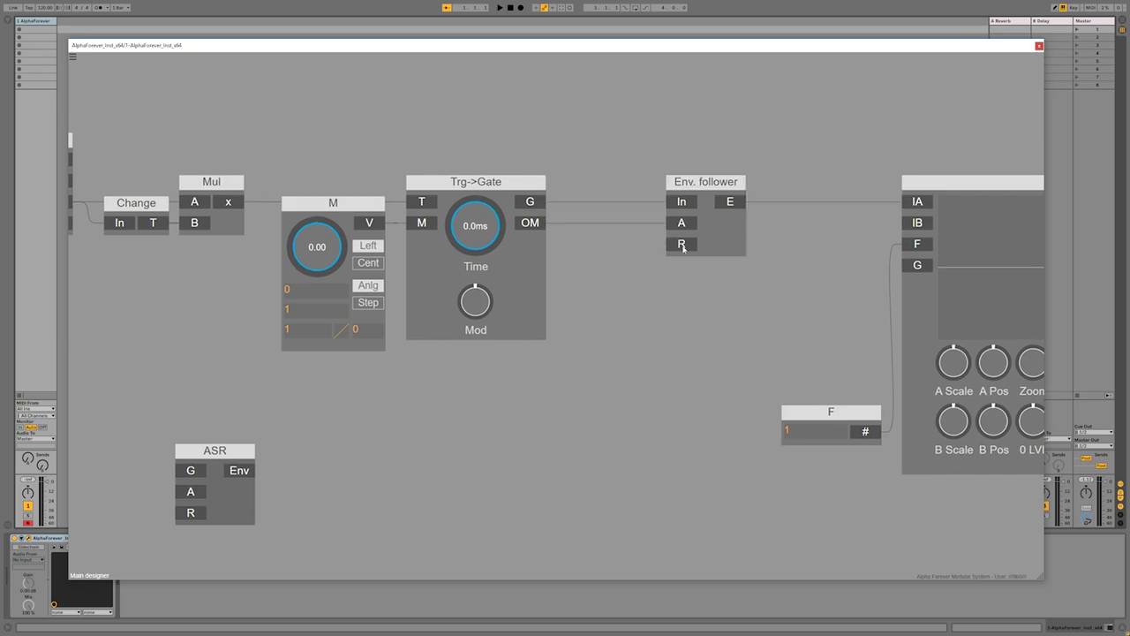
double_click(682, 245)
left_click_drag(604, 229, 621, 230)
left_click_drag(702, 187, 724, 188)
Rename the M knob as Attack and the R knob as Release.
double_click(347, 209)
type("Attacj")
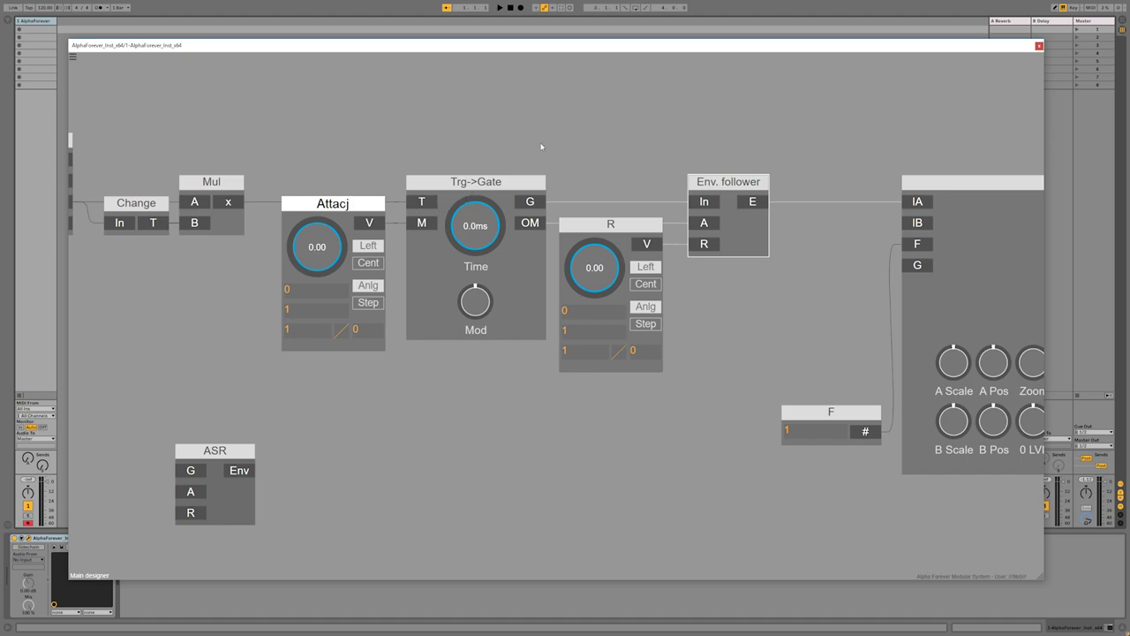
key("BackSpace")
type("k")
key("Return")
double_click(609, 224)
type("Release")
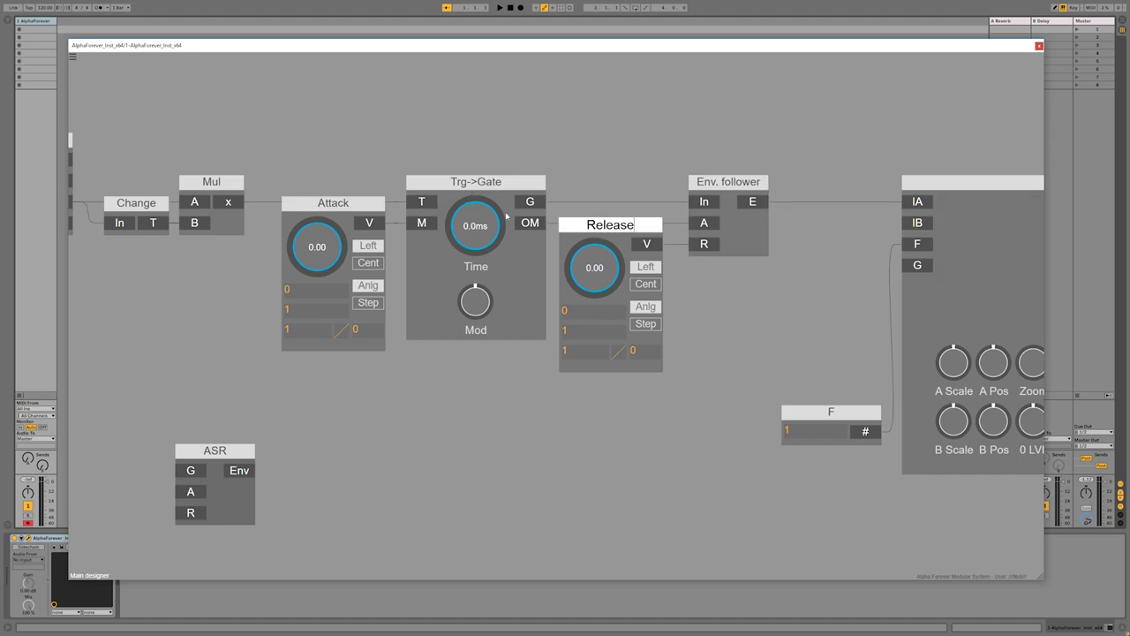
Set the maximum to 2000 and the curve value to 2 on both the Attack and Release knobs.
left_click_drag(532, 141, 535, 146)
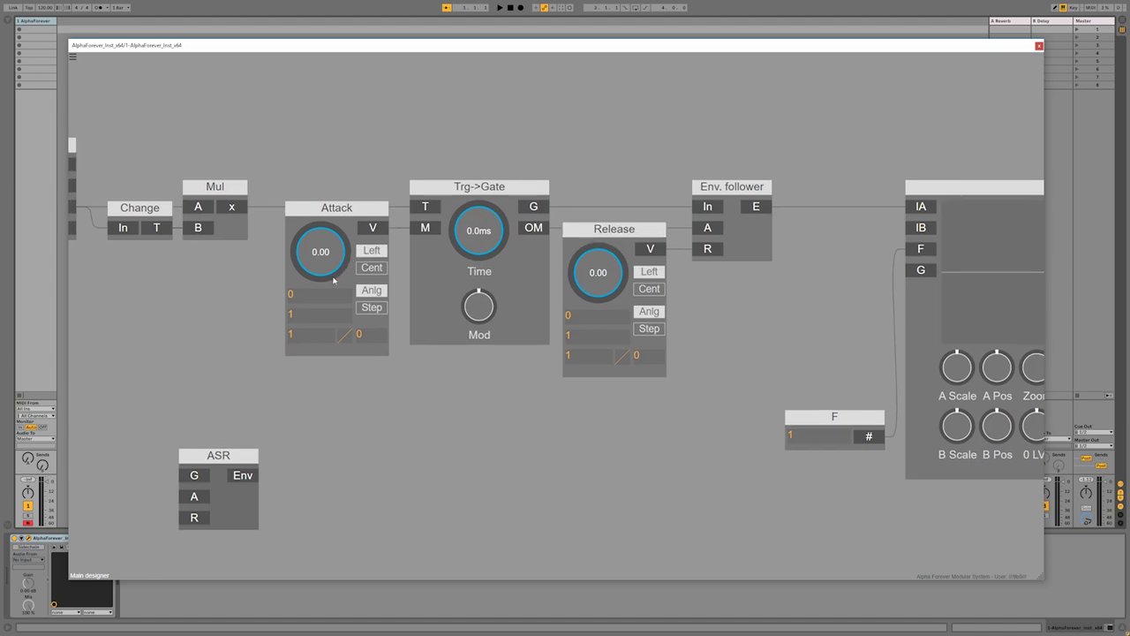
double_click(327, 317)
type("2000")
double_click(577, 343)
type("2000")
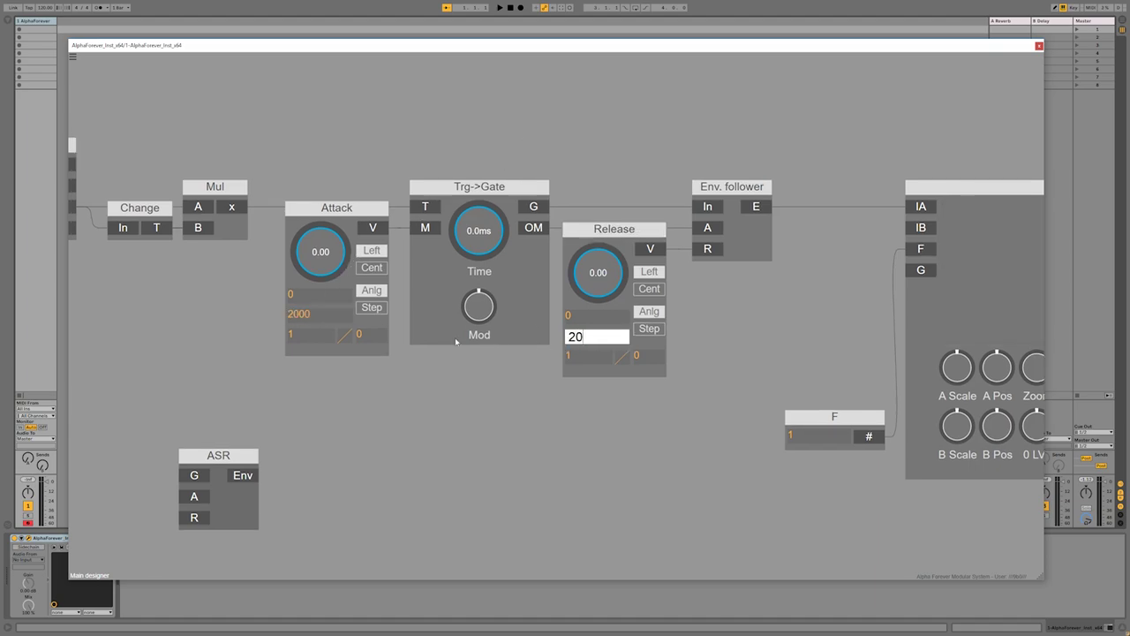
double_click(309, 335)
type("2")
double_click(578, 356)
type("2")
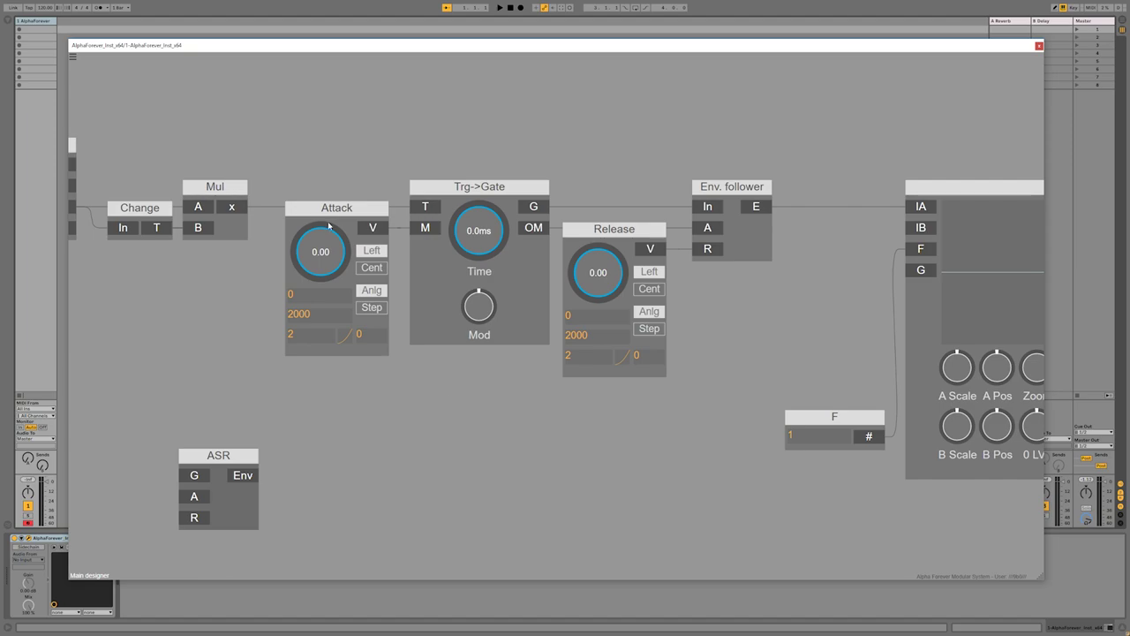
Place the F module between the Env. follower and the Scope, and move the ASR module further below the chain.
scroll(664, 147, "down", 5)
left_click_drag(752, 149, 595, 158)
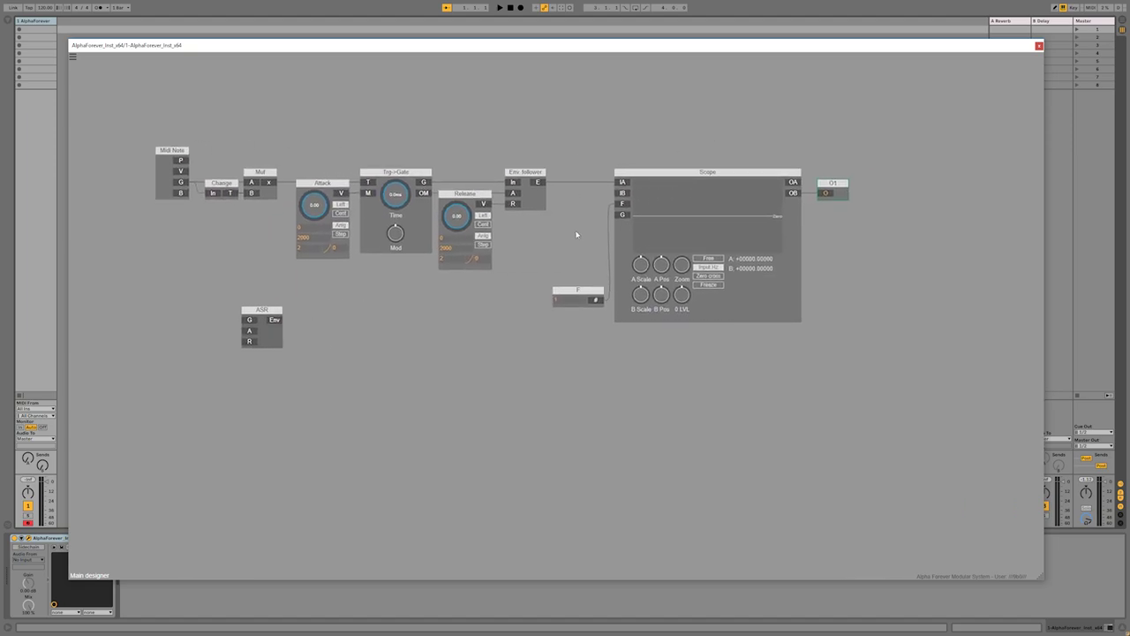
left_click_drag(601, 311, 581, 216)
scroll(585, 179, "up", 3)
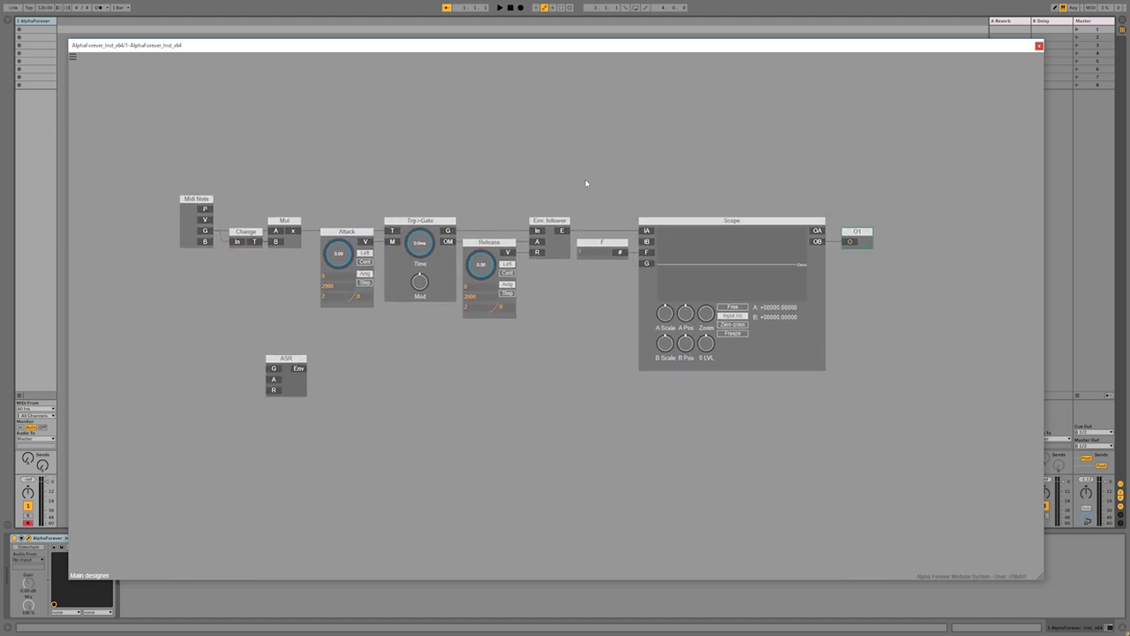
left_click_drag(278, 404, 245, 467)
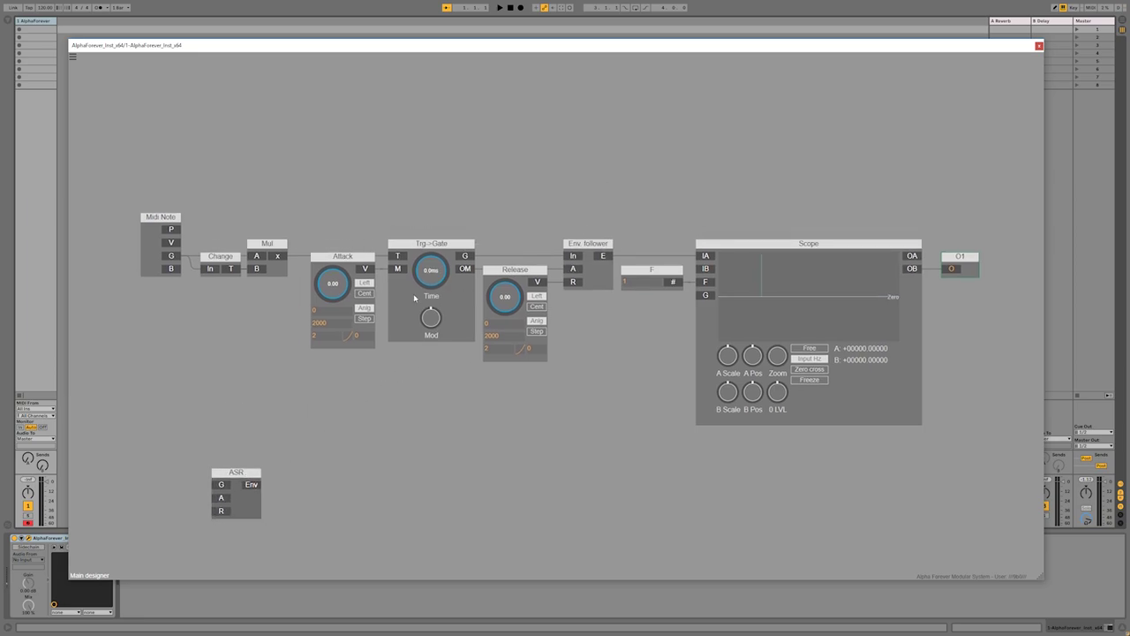
Try different Attack and Release knob positions, ending with Attack at 24.20 and Release at 245.00.
mouse_move(345, 291)
left_mouse_down()
mouse_move(347, 253)
mouse_move(346, 278)
left_mouse_up()
left_click_drag(514, 297, 516, 264)
left_click_drag(333, 269, 327, 315)
left_click_drag(500, 298, 500, 320)
Copy the Change, Mul, Attack, Trg->Gate, Release and Env. follower modules.
left_click_drag(295, 229, 620, 395)
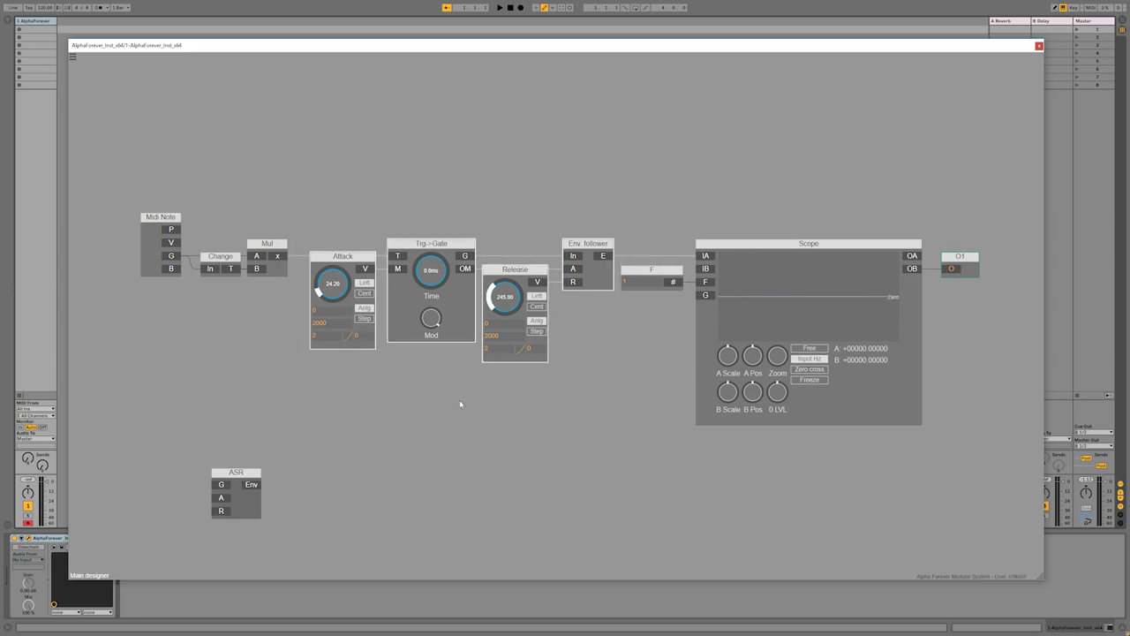
left_click_drag(185, 231, 619, 372)
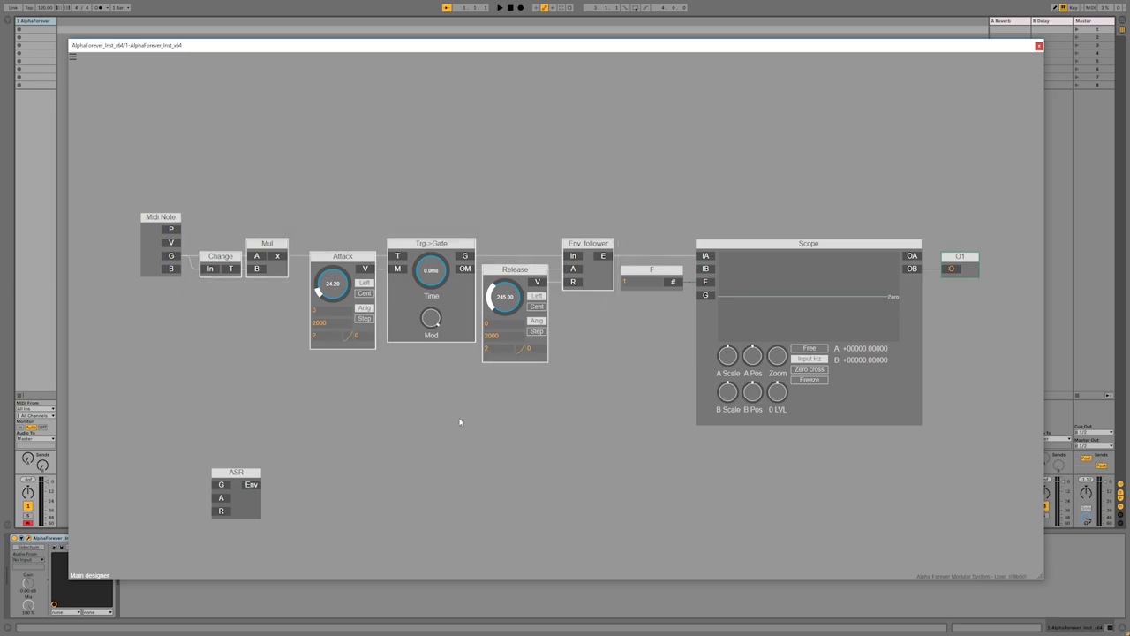
right_click(353, 460)
mouse_move(379, 469)
left_click(462, 472)
left_click(373, 461)
key("Delete")
Add a Designer module named AHR and place it near the ASR module.
right_click(370, 478)
type("de")
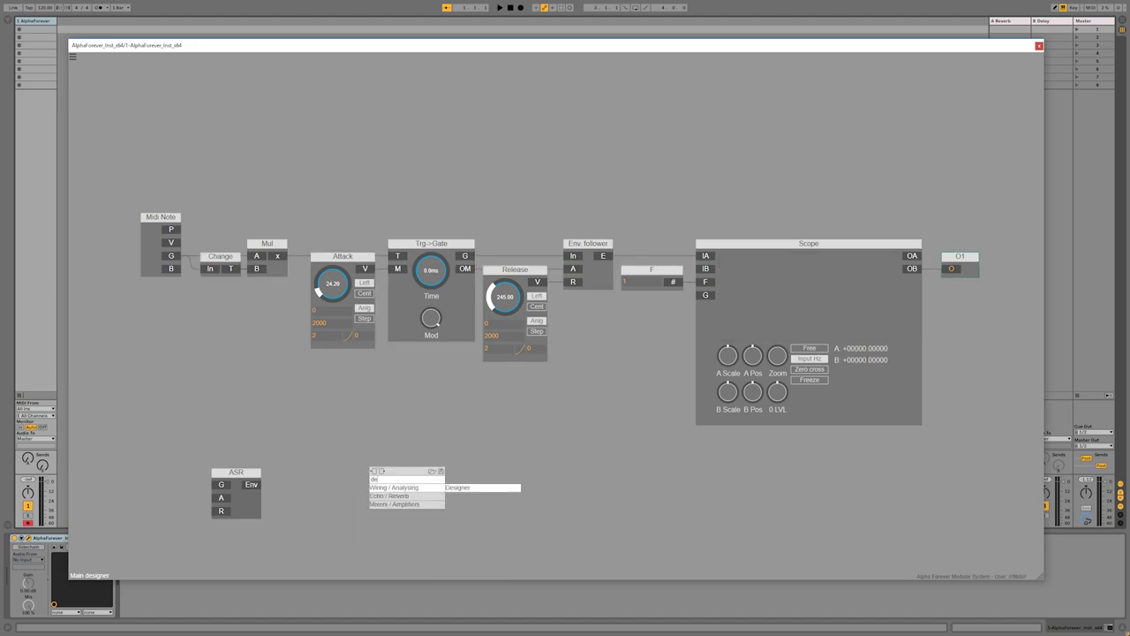
key("Return")
type("AHR")
key("Return")
left_click_drag(400, 485, 334, 478)
Open the AHR designer and paste the copied envelope modules into it.
double_click(338, 483)
key("ctrl+v")
left_click(282, 228)
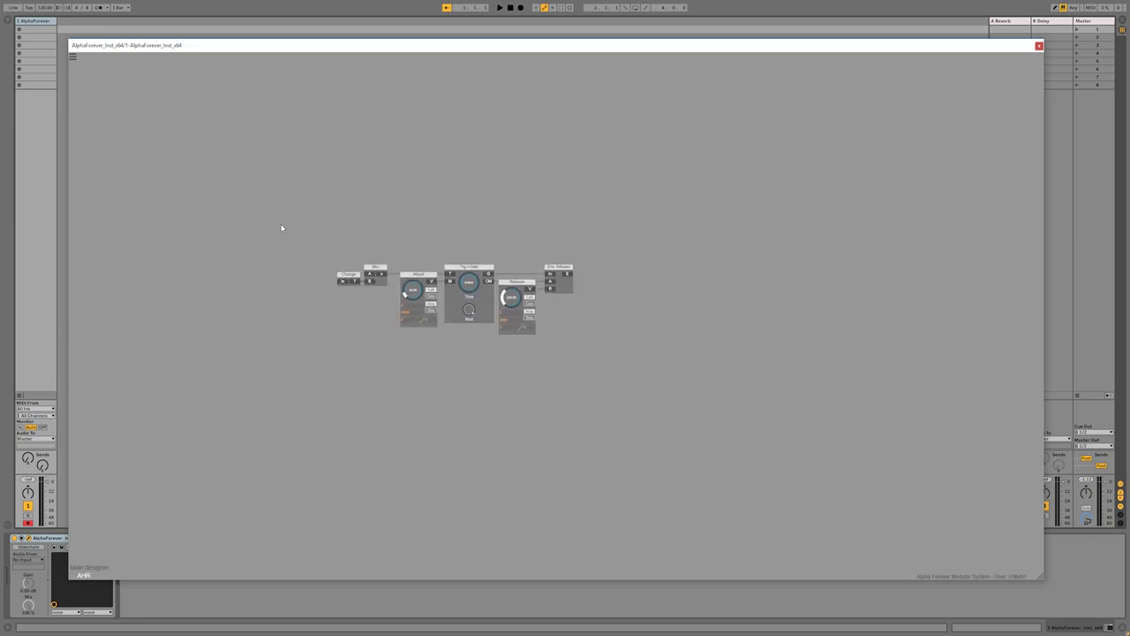
Add an input named G feeding Change's In and Mul's A, and an output named Env from the Env. follower's E port.
scroll(318, 274, "up", 3)
left_click_drag(408, 276, 360, 291)
double_click(306, 262)
type("G")
left_click(332, 235)
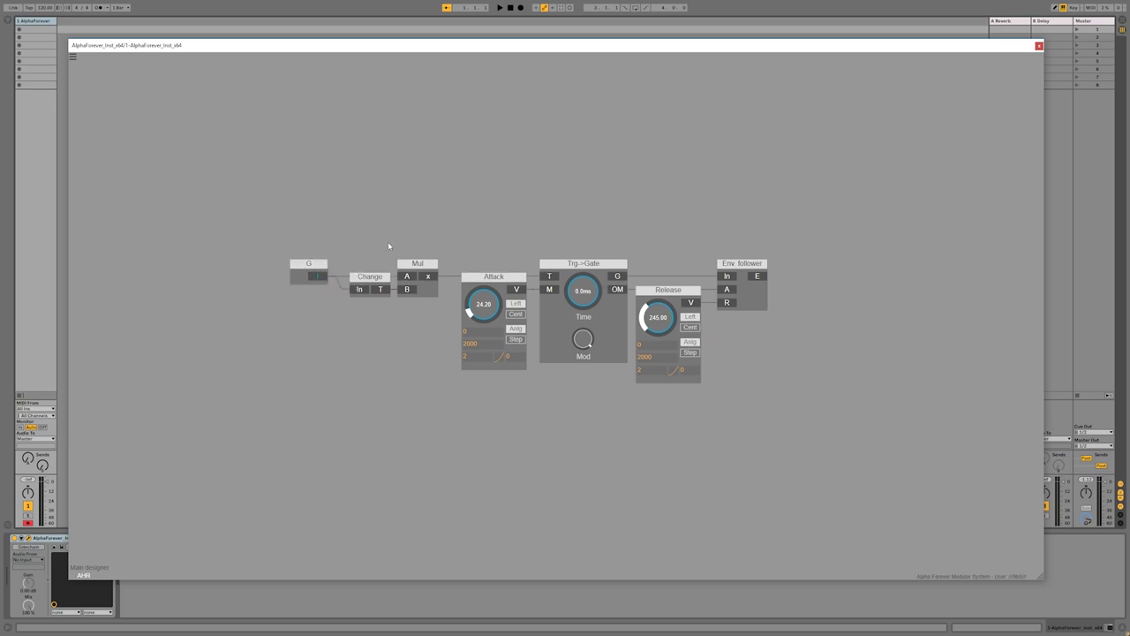
left_click_drag(396, 246, 303, 268)
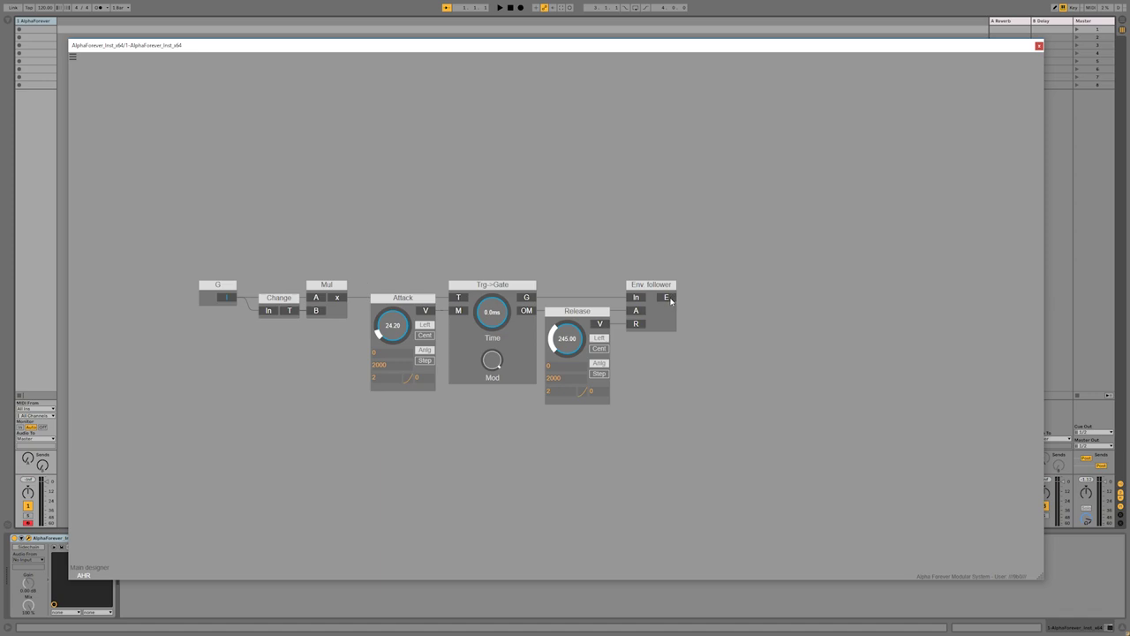
left_click_drag(670, 301, 726, 297)
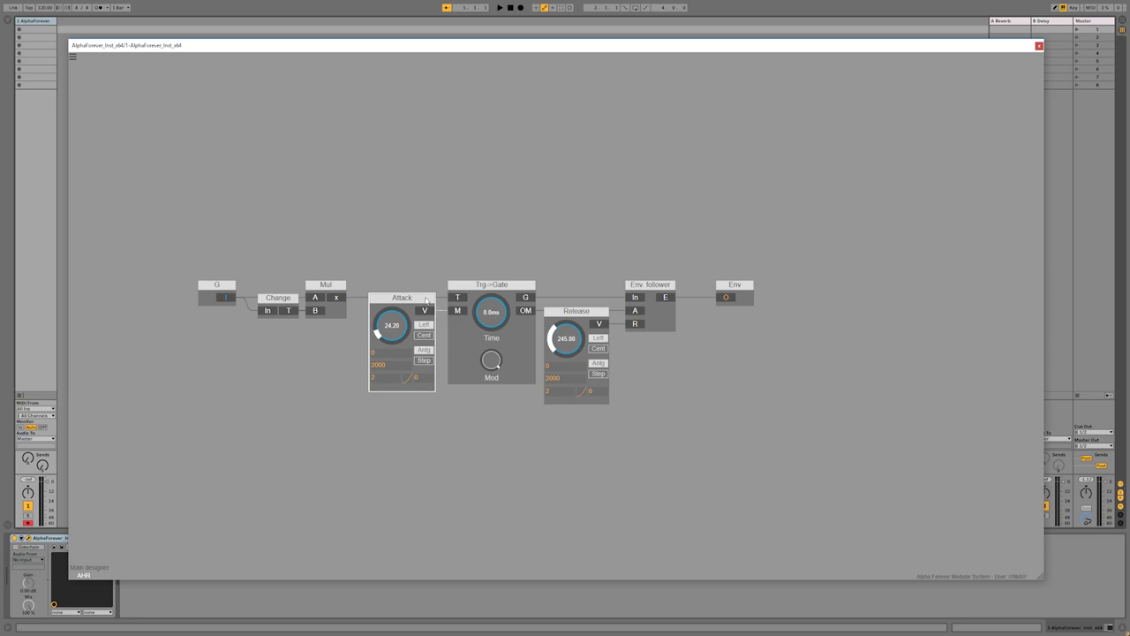
Replace the Attack knob with an input module named A connected to Trg->Gate's M port.
key("Delete")
left_click_drag(455, 310, 398, 310)
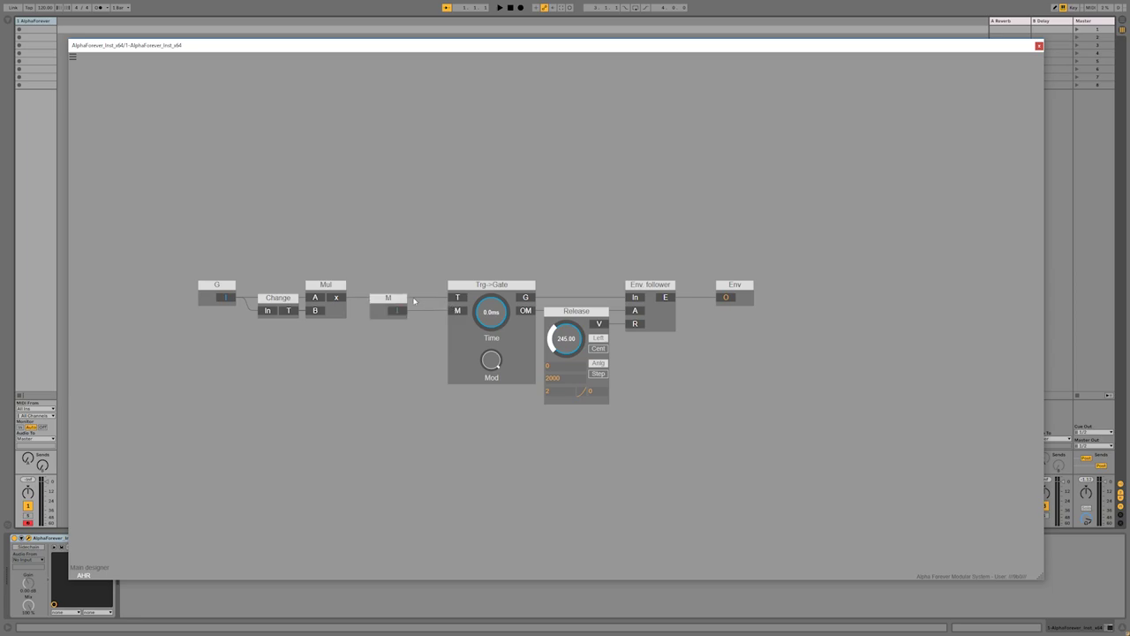
type("A")
key("Return")
scroll(428, 333, "up", 3)
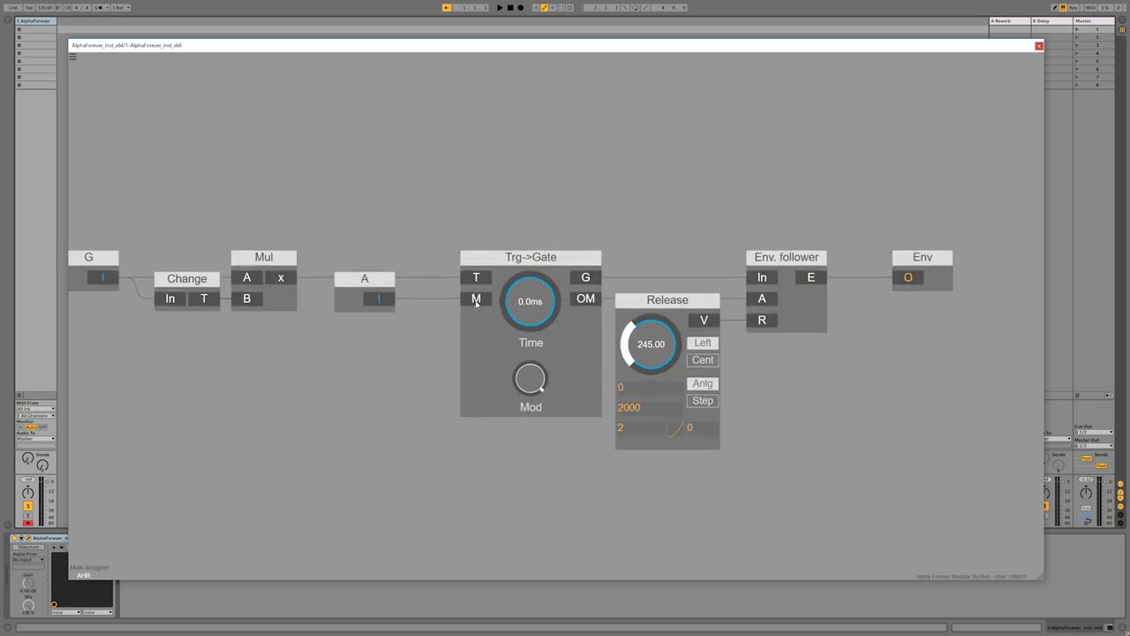
left_click_drag(377, 290, 407, 289)
Replace the Release knob with an input module named R connected to the Env. follower's R port.
left_click_drag(435, 243, 232, 222)
key("Delete")
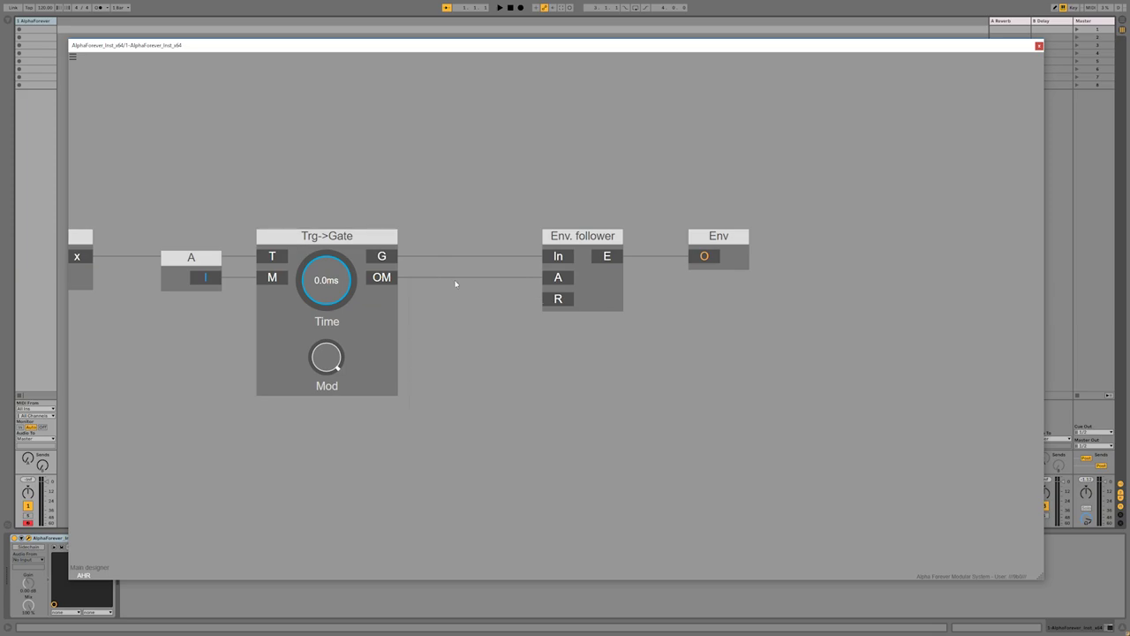
double_click(558, 301)
left_click_drag(448, 278, 465, 279)
left_click(460, 216)
Move the modules inside AHR closer together, from G through Env, and return to the main designer.
left_click_drag(437, 200, 659, 248)
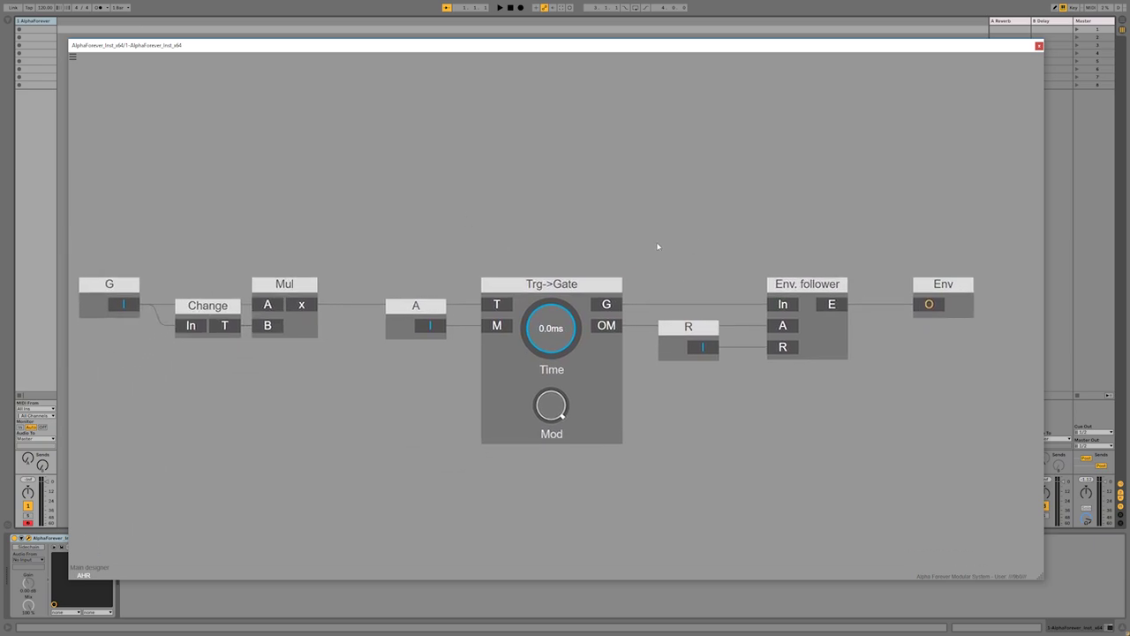
scroll(656, 248, "down", 3)
left_click_drag(317, 290, 431, 339)
left_click_drag(378, 275, 423, 276)
left_click_drag(252, 243, 666, 460)
left_click_drag(600, 273, 613, 270)
left_click(674, 312, "shift")
left_click_drag(674, 311, 692, 310)
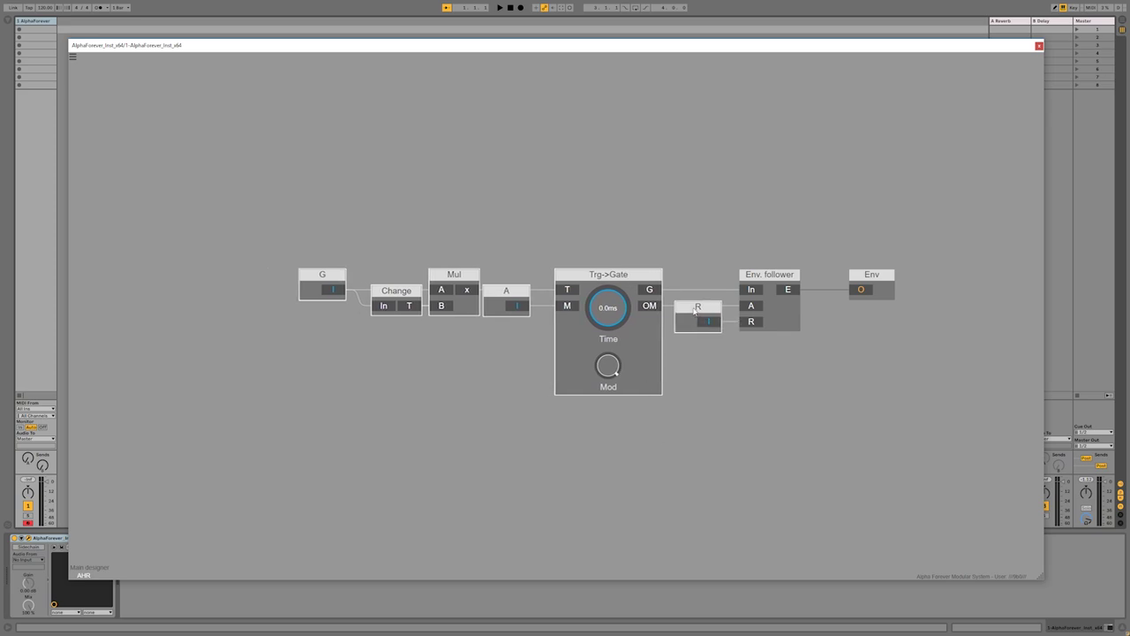
left_click_drag(875, 274, 845, 274)
left_click(608, 232)
double_click(609, 232)
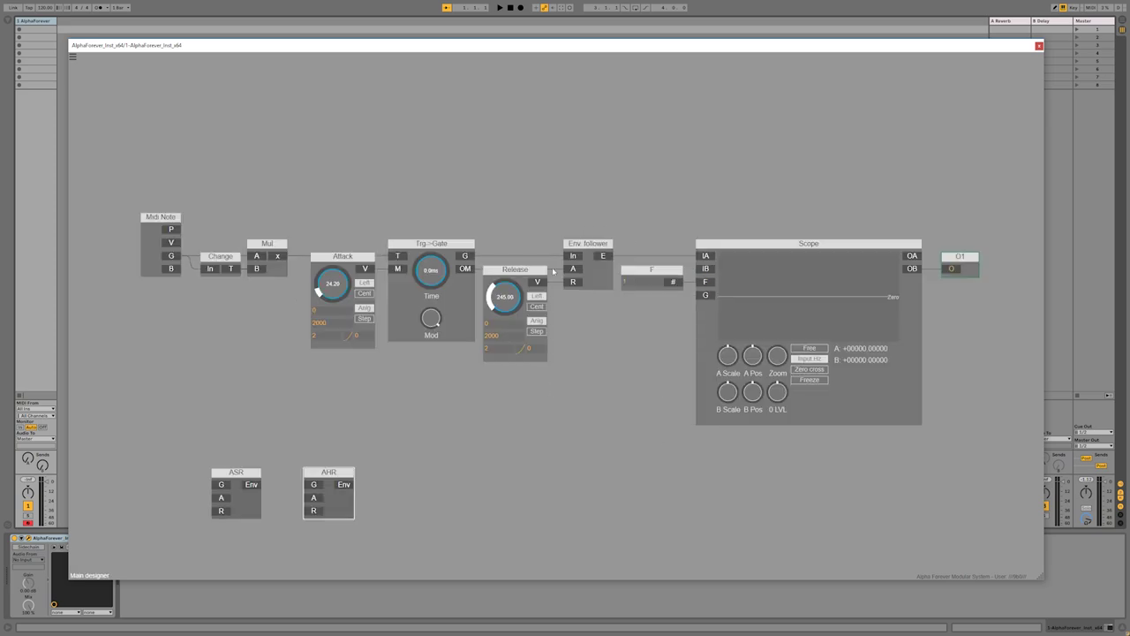
Place the AHR module closer to ASR under the new name AR, and open its designer.
left_click_drag(329, 475, 303, 472)
left_click(327, 427)
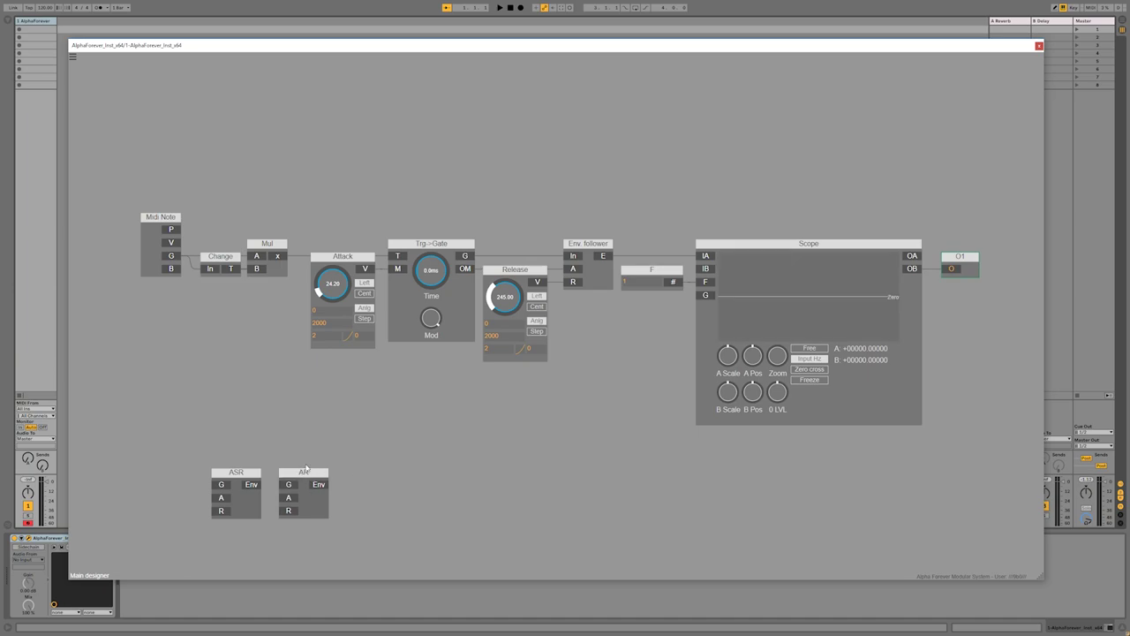
double_click(315, 509)
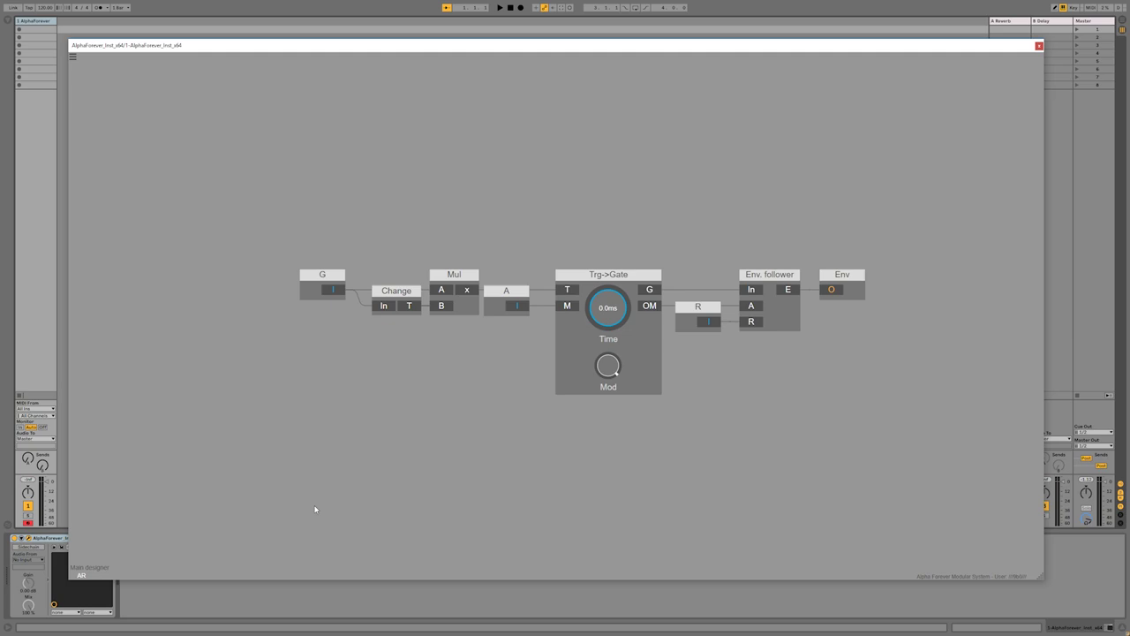
Return to the main designer and shift the Midi Note through Attack modules away from Trg->Gate to open a gap.
double_click(405, 457)
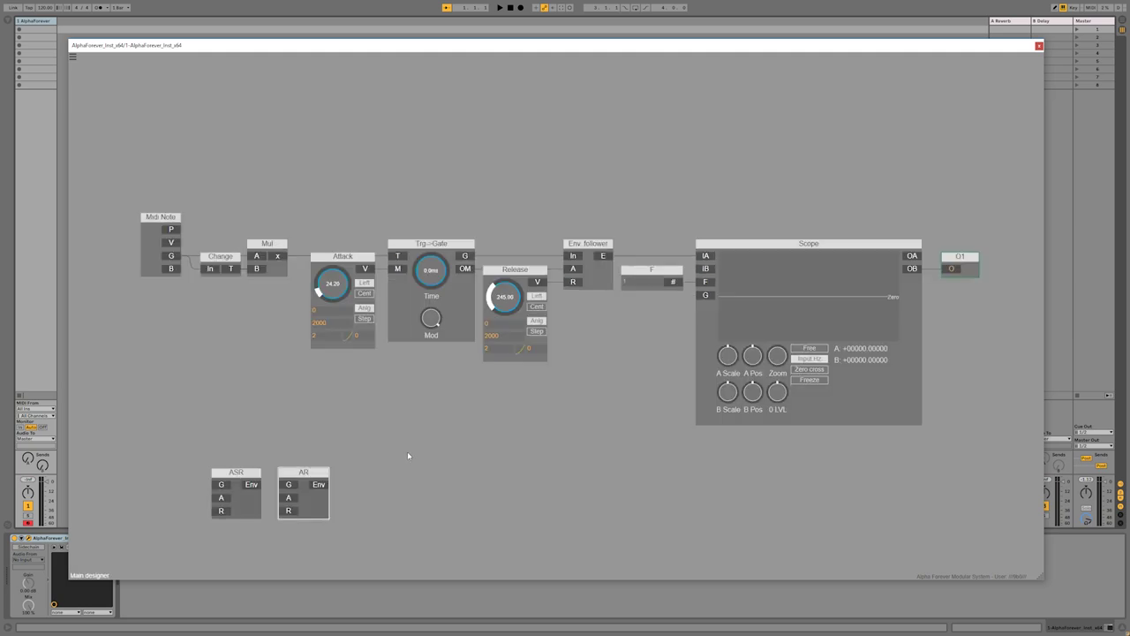
left_click(438, 417)
left_click_drag(243, 192, 527, 400)
left_click_drag(511, 273, 424, 305)
left_click(384, 301)
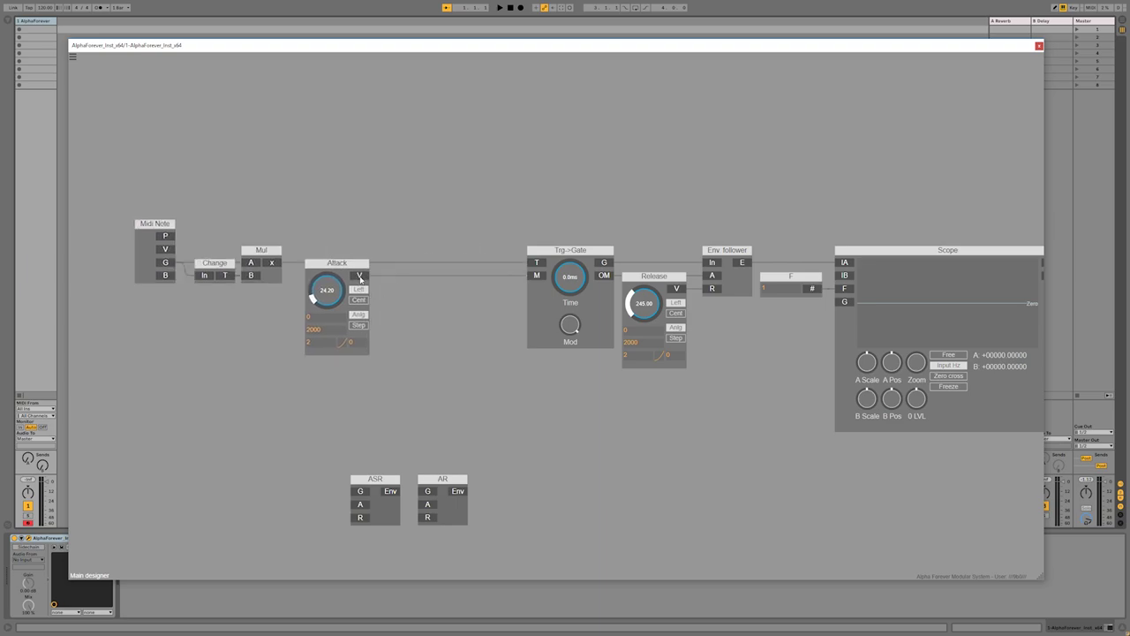
Insert an Add module between the Attack knob's V output and Trg->Gate's M port.
right_click(360, 279)
type("add")
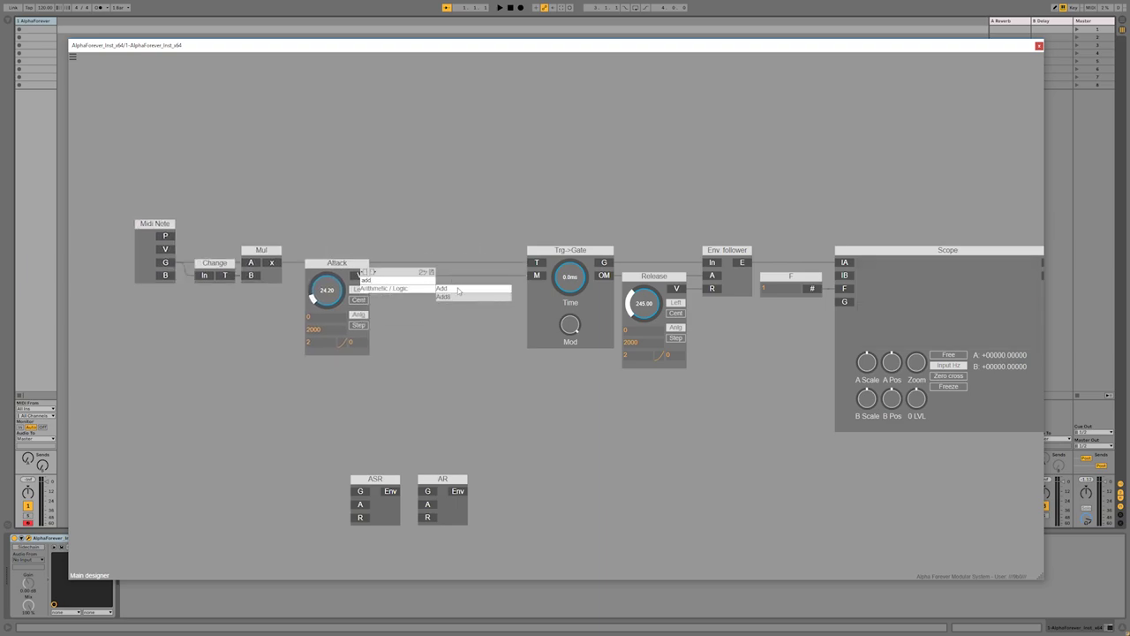
left_click(456, 290)
left_click_drag(438, 265, 486, 265)
left_click(449, 304)
scroll(450, 304, "up", 3)
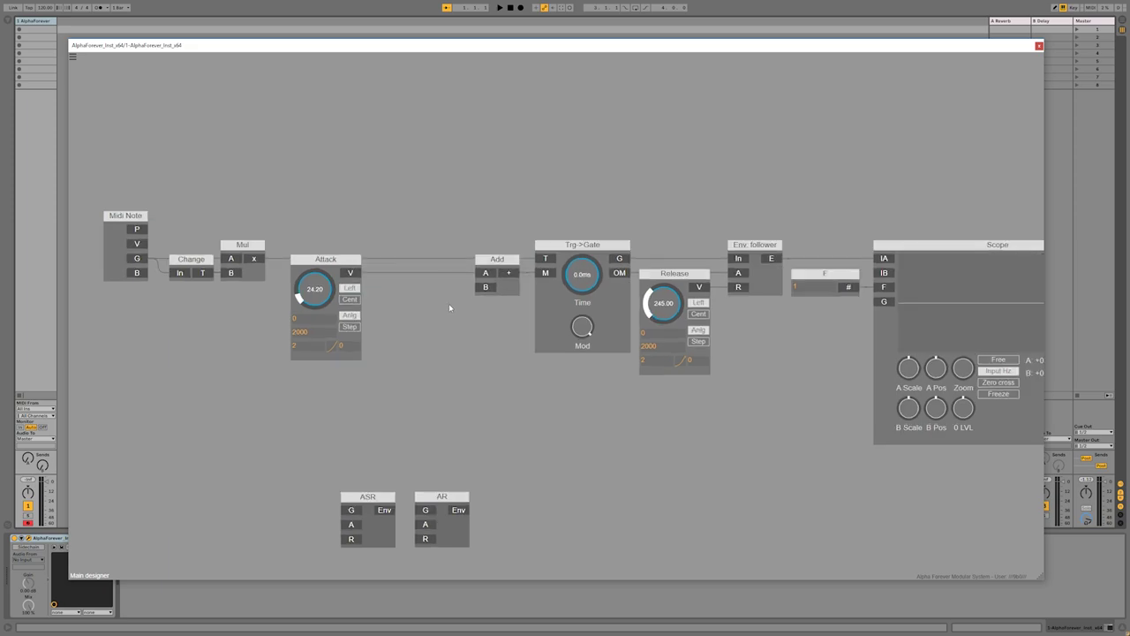
Create a knob on the Add module's B port, place it beside Attack and name it Hold.
double_click(498, 282)
left_click_drag(438, 266, 418, 266)
double_click(418, 265)
type("H")
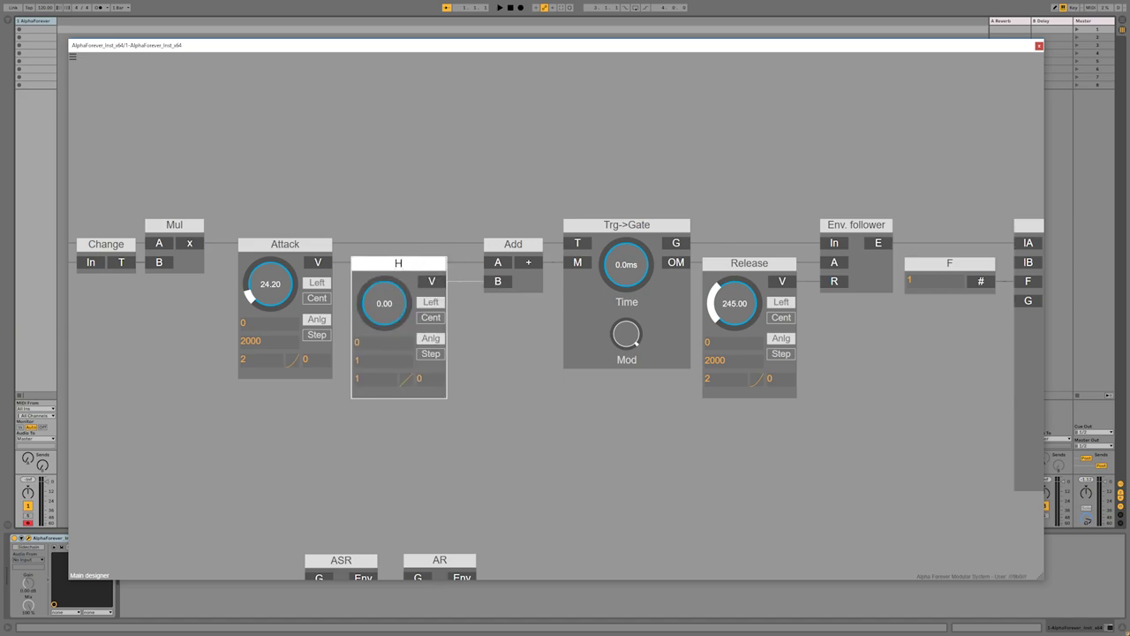
type("old")
key("Return")
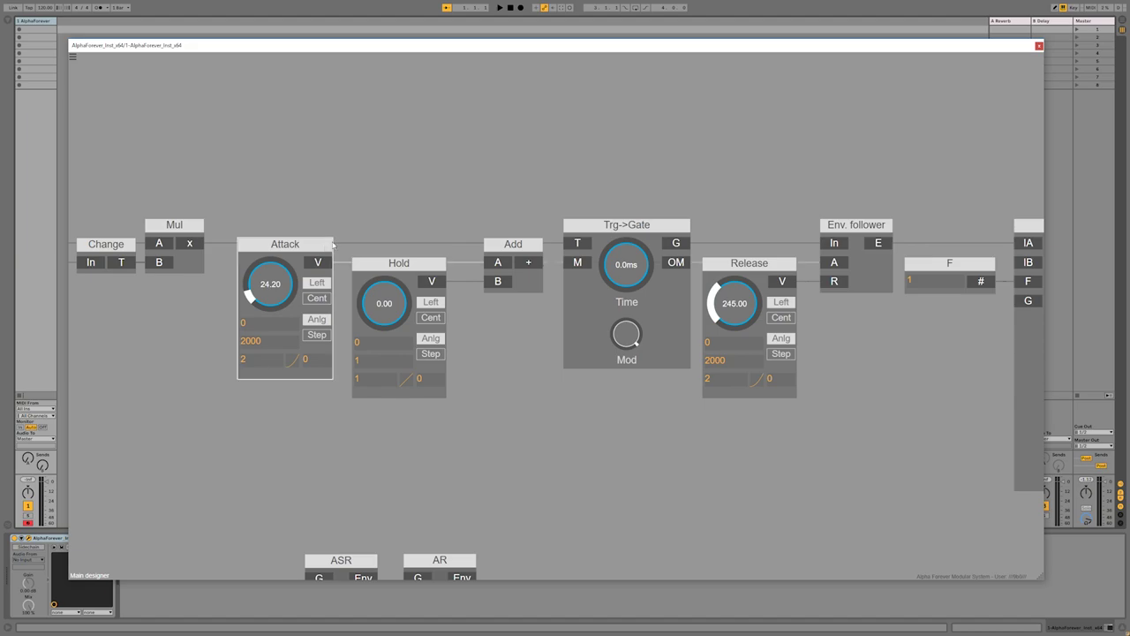
left_click_drag(348, 207, 702, 446)
left_click(431, 247)
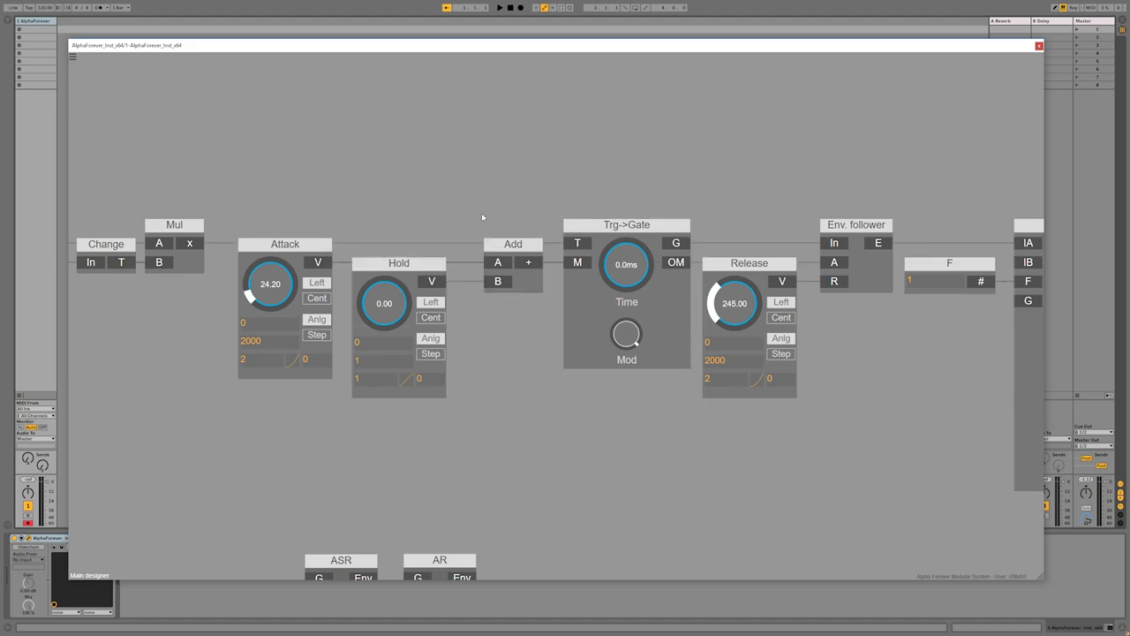
left_click(500, 248)
left_click(623, 226)
left_click(648, 196)
left_click(314, 246)
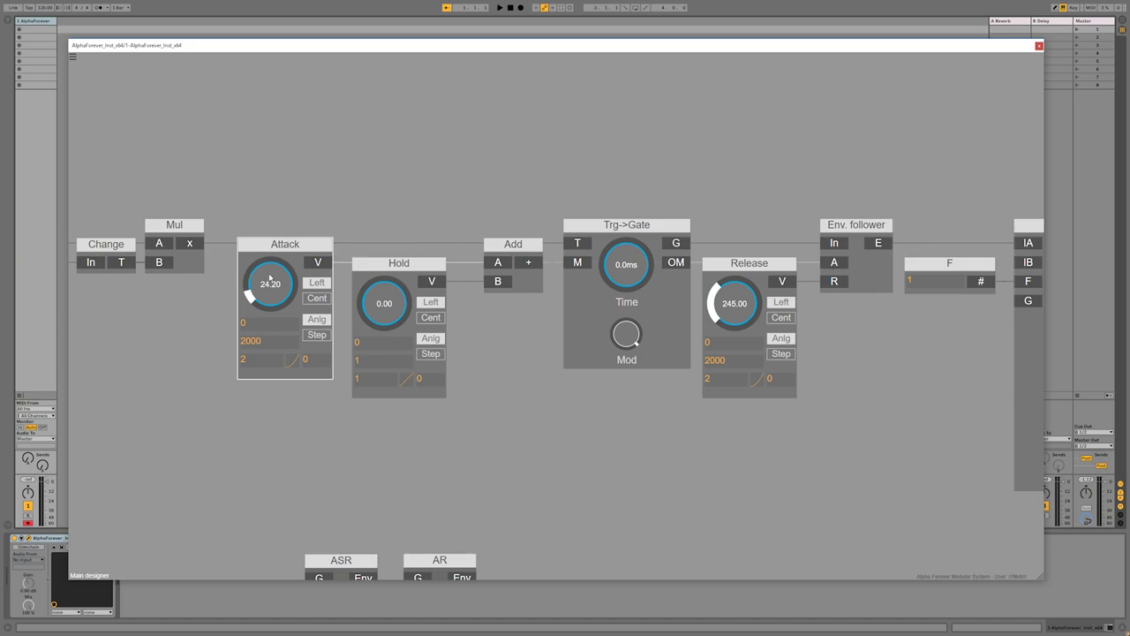
left_click(426, 211)
Set the Hold knob's maximum to 2000 and its curve to 2, and turn it up to about 174.65.
scroll(427, 211, "down", 2)
left_click(396, 327)
type("2000")
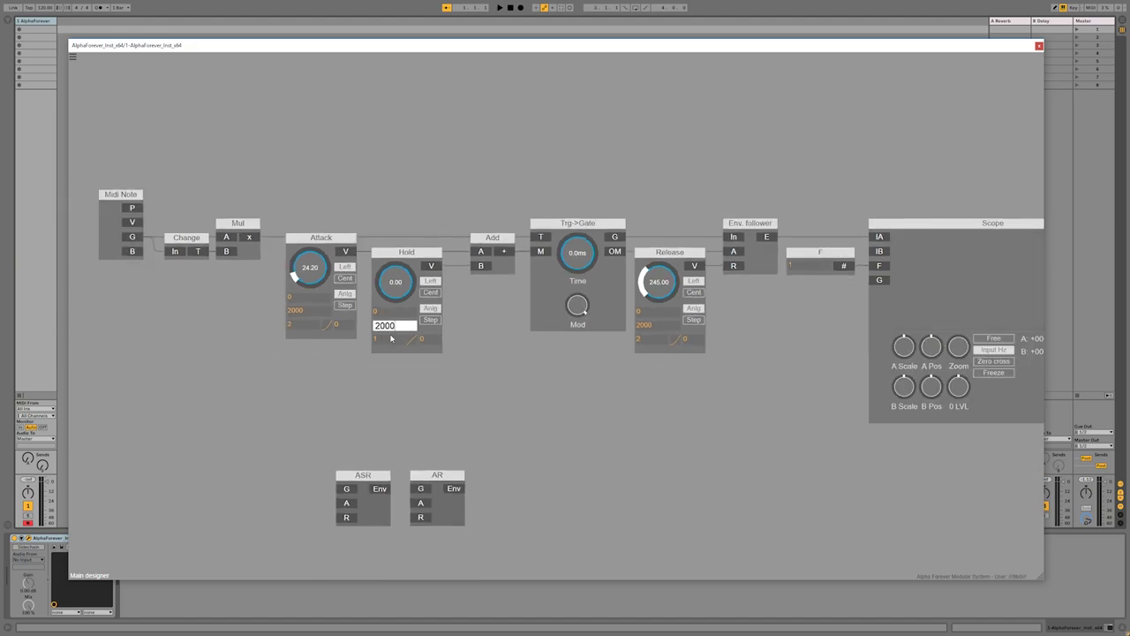
left_click(391, 338)
type("2")
left_click(506, 349)
scroll(509, 346, "down", 1)
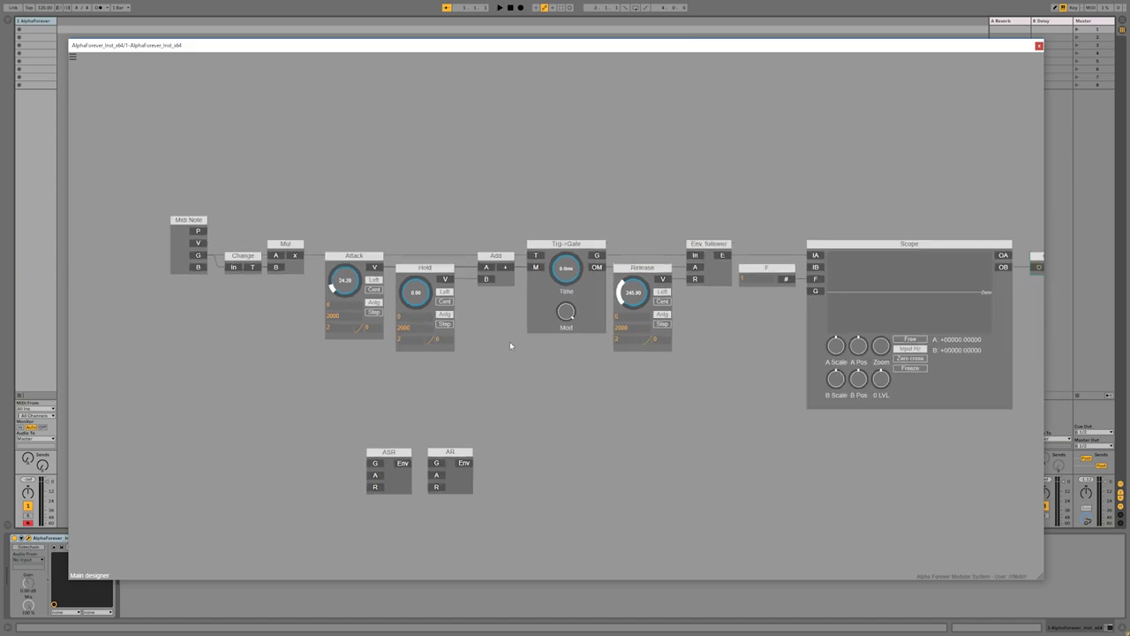
left_click_drag(488, 217, 414, 245)
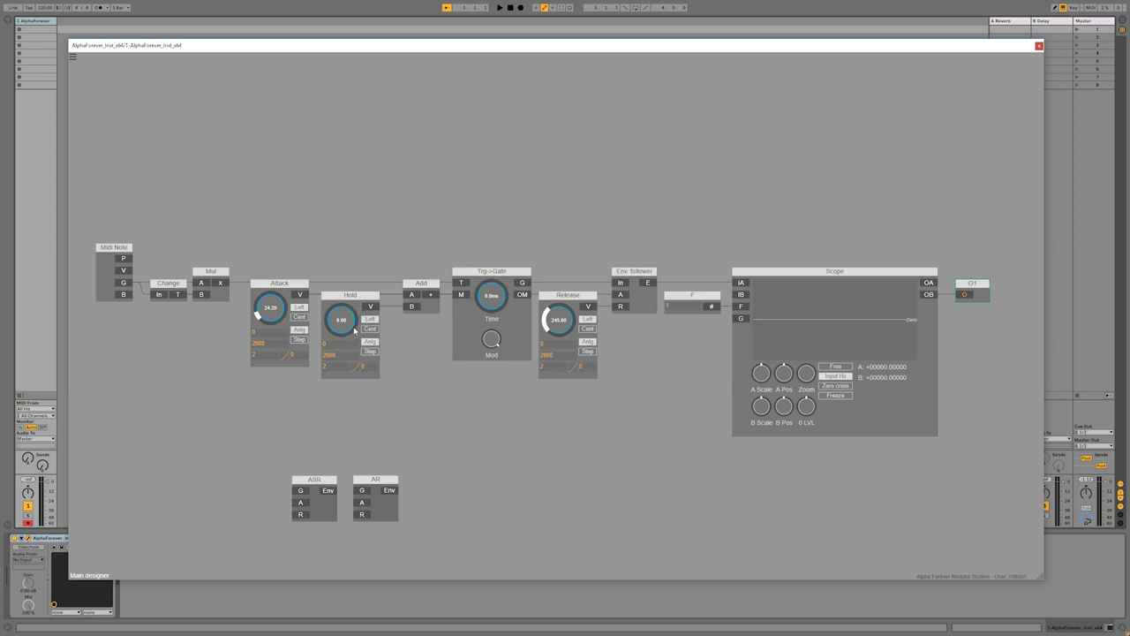
left_click_drag(337, 324, 344, 302)
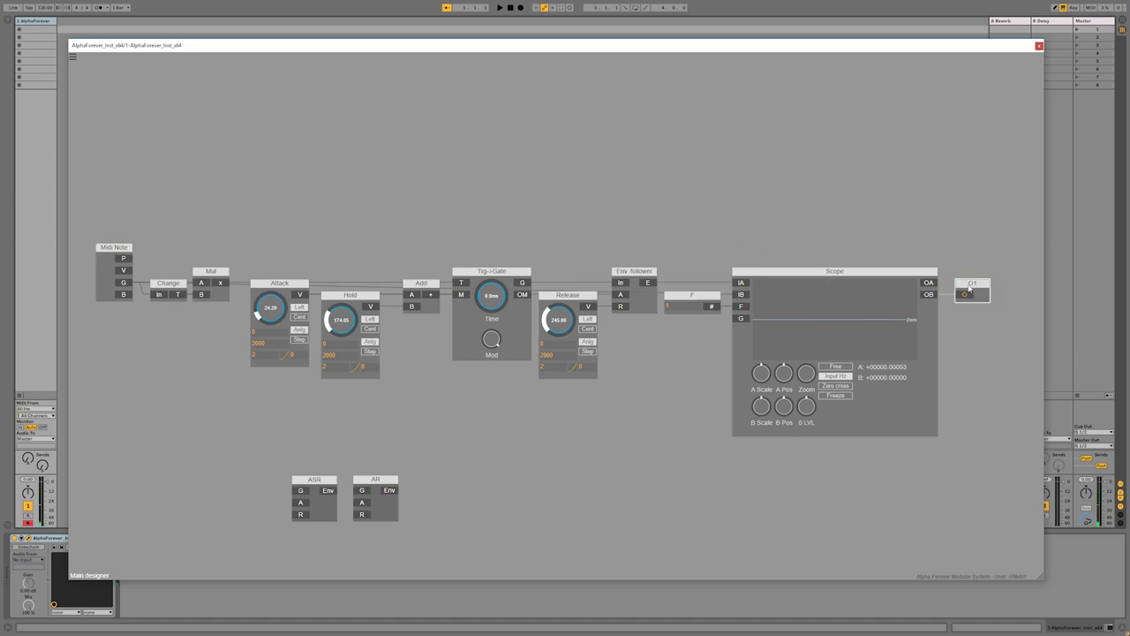
Insert a Mul module between the Scope's OB output and O1, and adjust the Hold knob to about 162.45.
left_click_drag(971, 282, 1035, 282)
right_click(1030, 294)
type("mu")
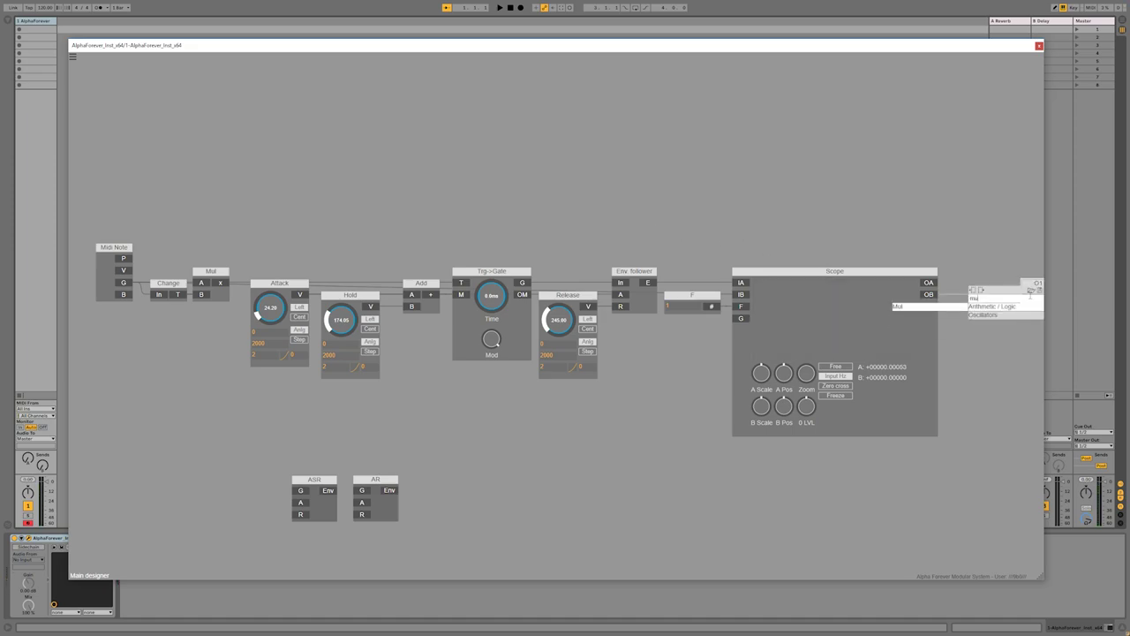
left_click(933, 307)
left_click_drag(957, 283, 984, 283)
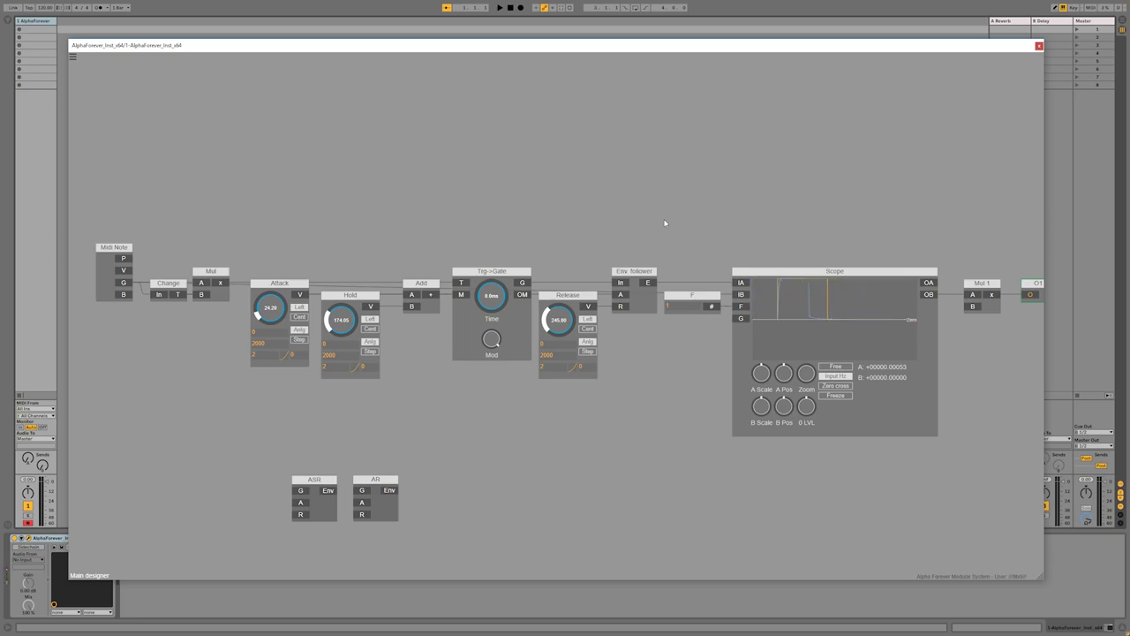
mouse_move(347, 320)
left_mouse_down()
mouse_move(353, 293)
mouse_move(345, 361)
mouse_move(337, 303)
left_mouse_up()
Copy the modules from Change through Env. follower and add a designer module named AHR beside AR.
left_click_drag(141, 261, 692, 415)
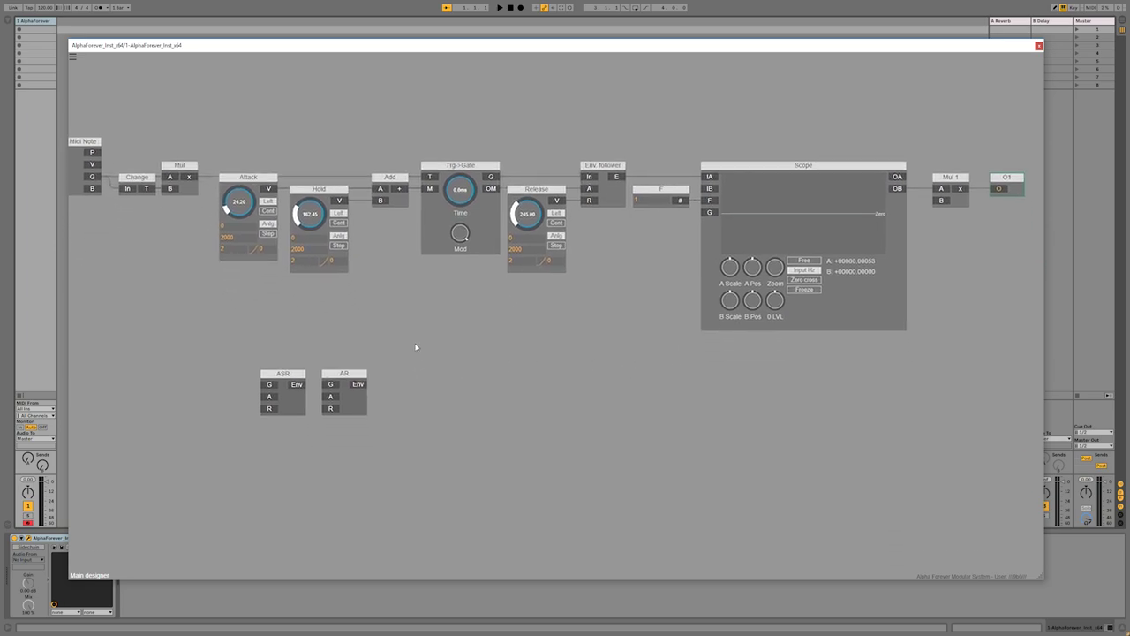
right_click(469, 387)
mouse_move(504, 424)
left_click(558, 421)
left_click_drag(484, 397, 415, 373)
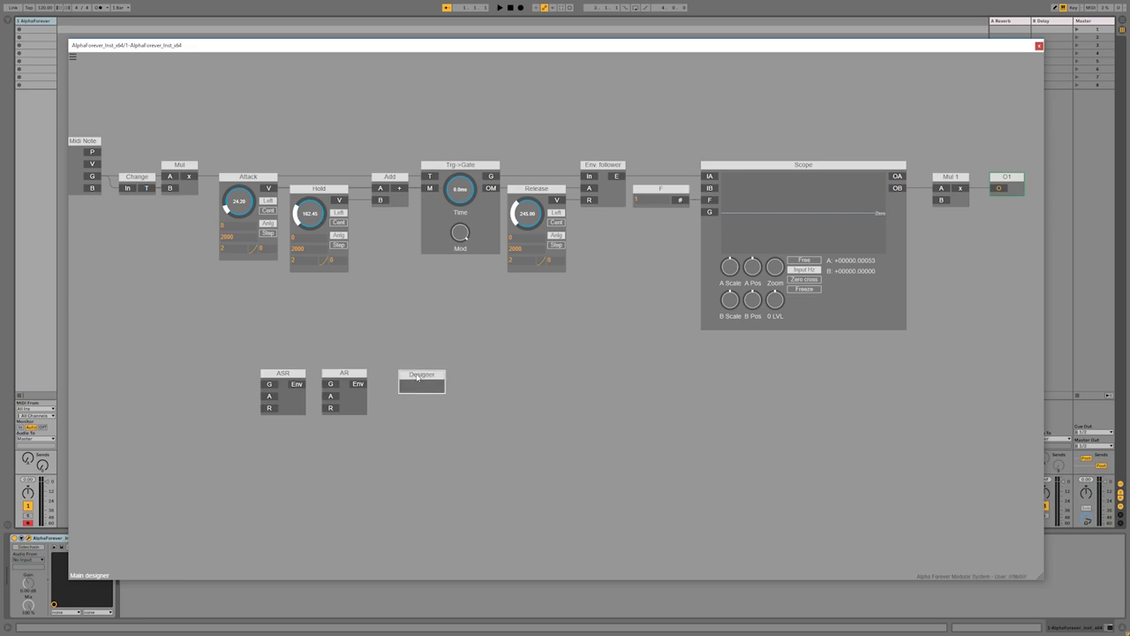
double_click(424, 374)
type("Al")
type("R")
key("Return")
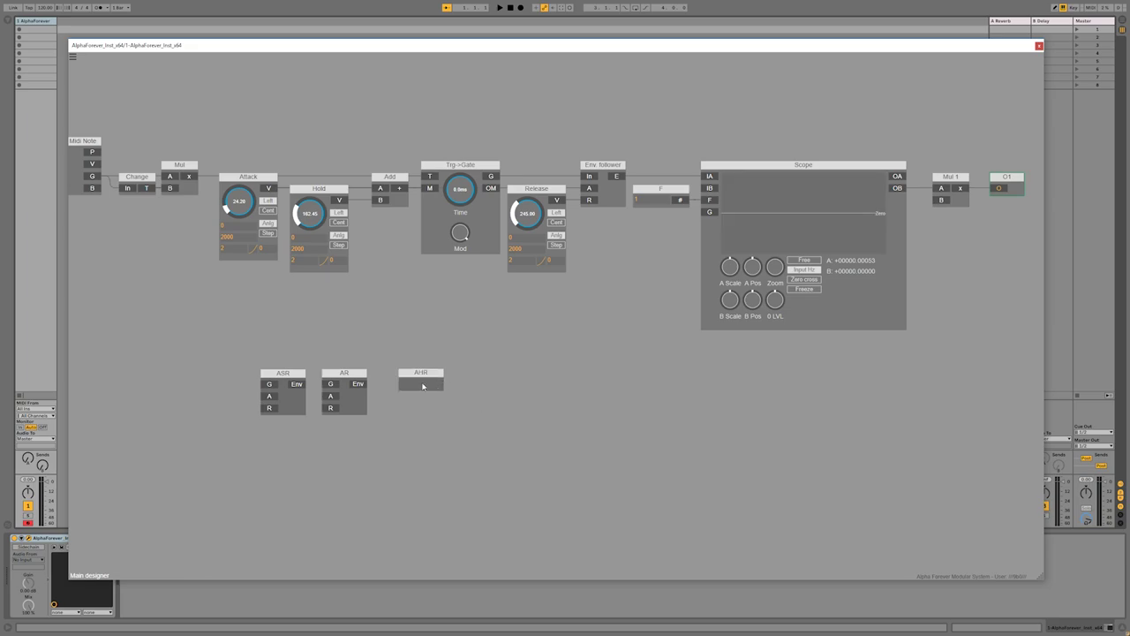
Paste the copied modules inside AHR and add an input module named G feeding Mul's A and Change's In.
double_click(420, 385)
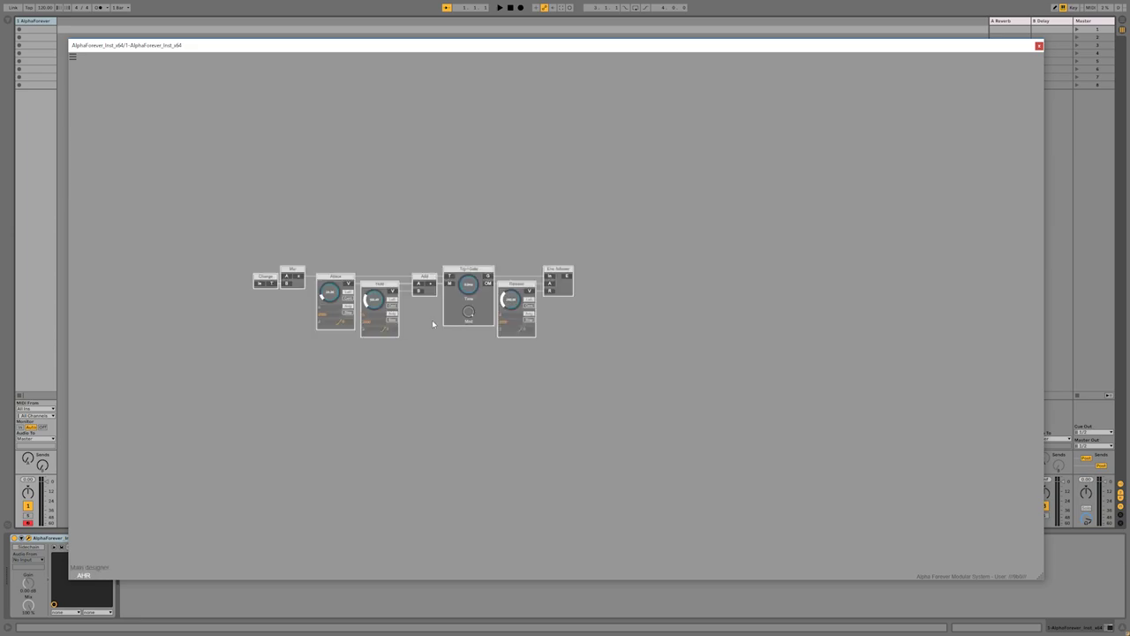
scroll(268, 268, "up", 3)
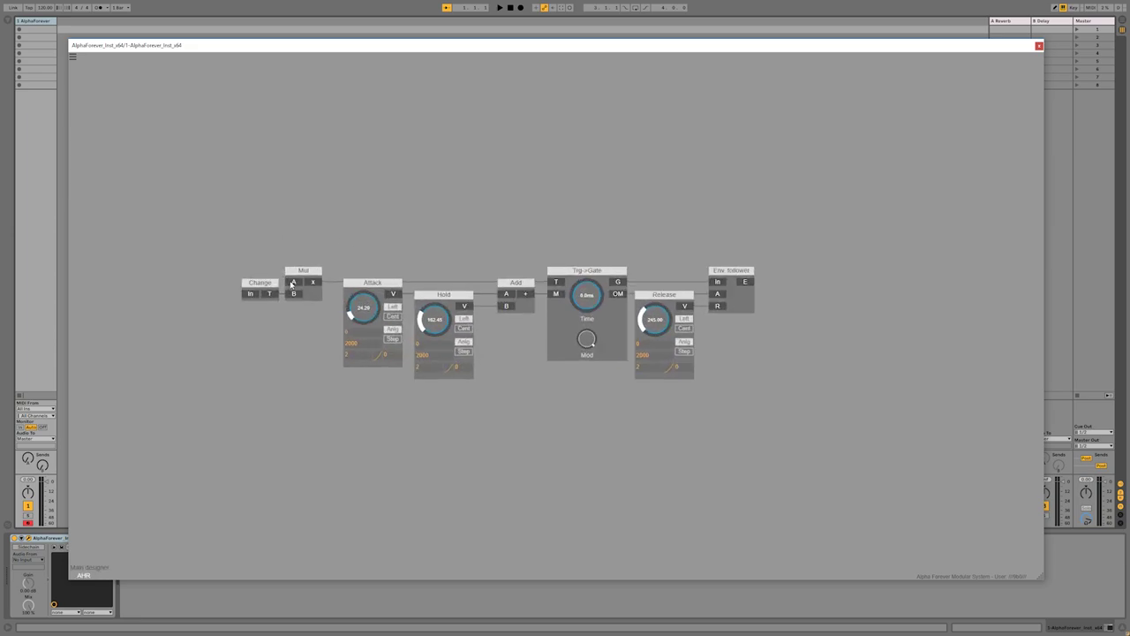
mouse_move(240, 273)
left_mouse_down()
mouse_move(214, 274)
mouse_move(250, 295)
left_mouse_up()
double_click(213, 273)
type("G")
key("Return")
Replace the Attack and Hold knobs with input modules named A and H connected to Add's A and B ports.
left_click(372, 282)
left_click(444, 295, "shift")
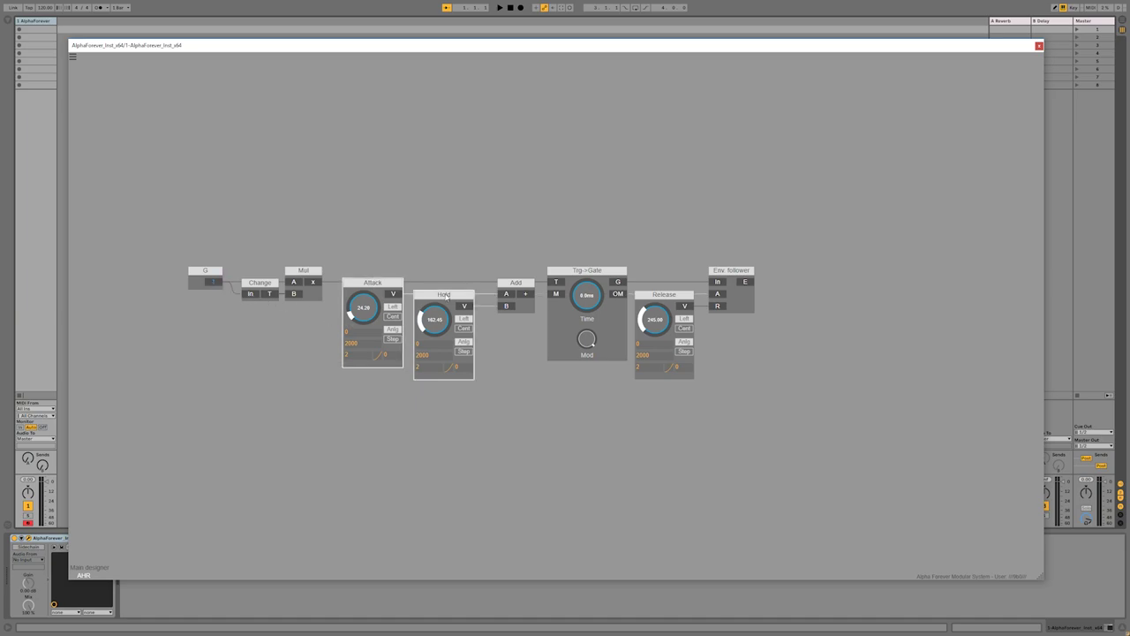
key("Delete")
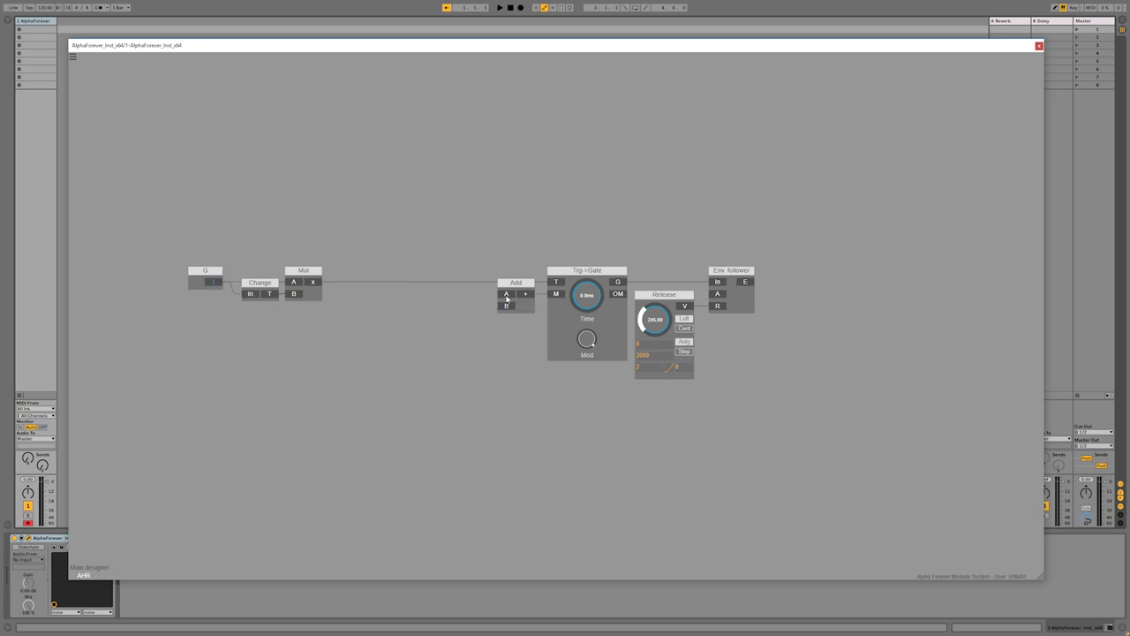
double_click(507, 296)
left_click_drag(444, 283, 381, 283)
left_click(450, 314)
double_click(506, 306)
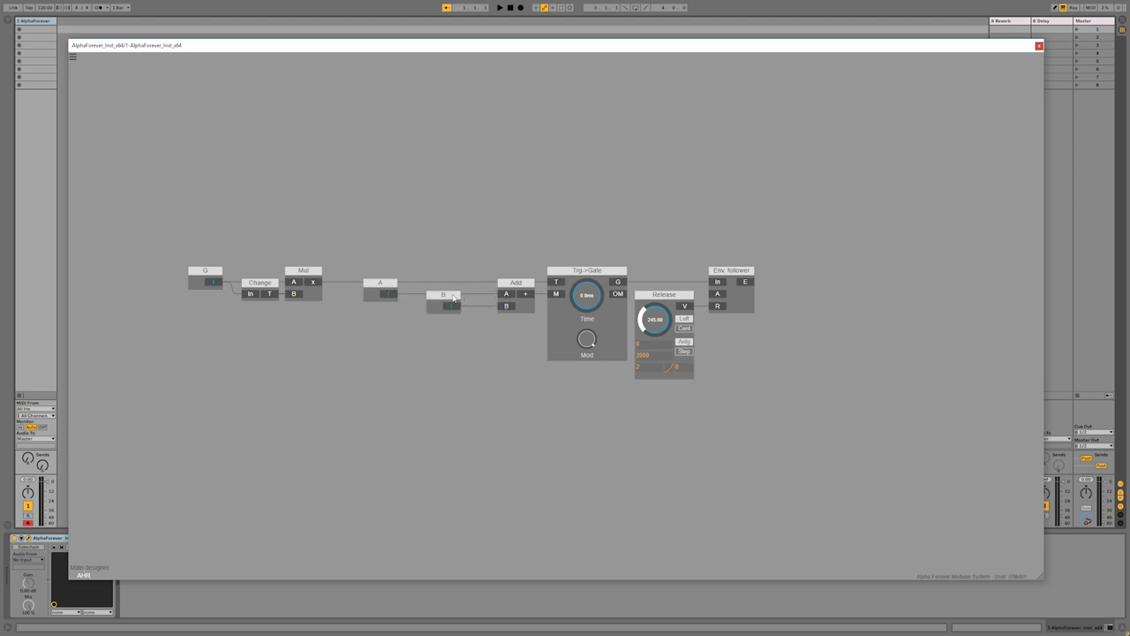
Replace the Release knob with an input module named R connected to the Env. follower's R port.
left_click(658, 295)
key("Delete")
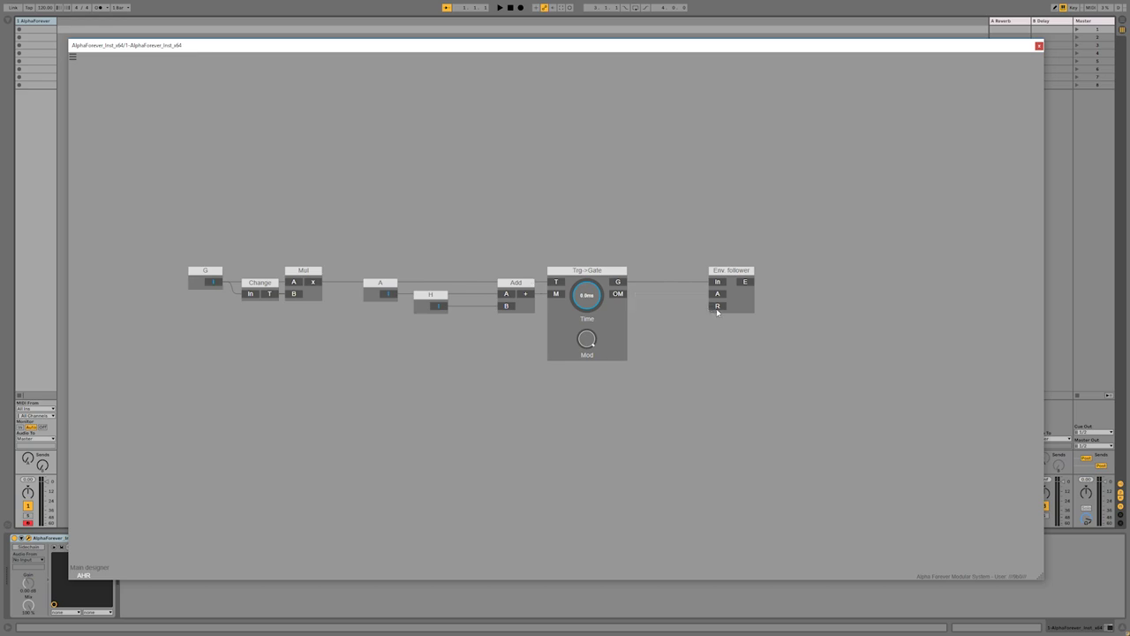
double_click(717, 308)
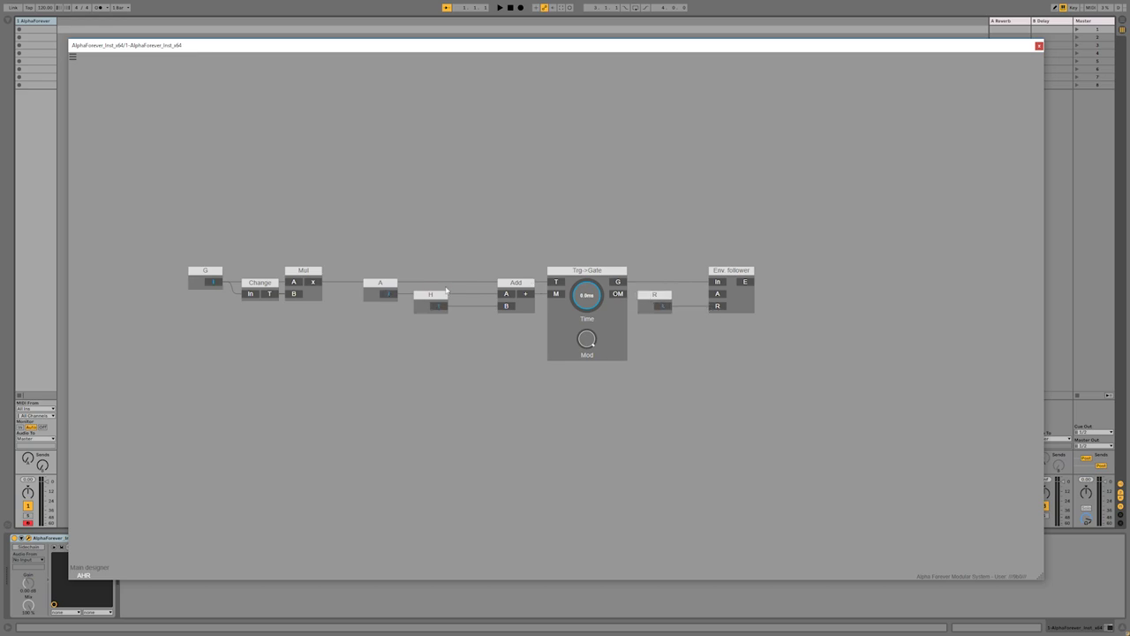
left_click_drag(732, 271, 726, 270)
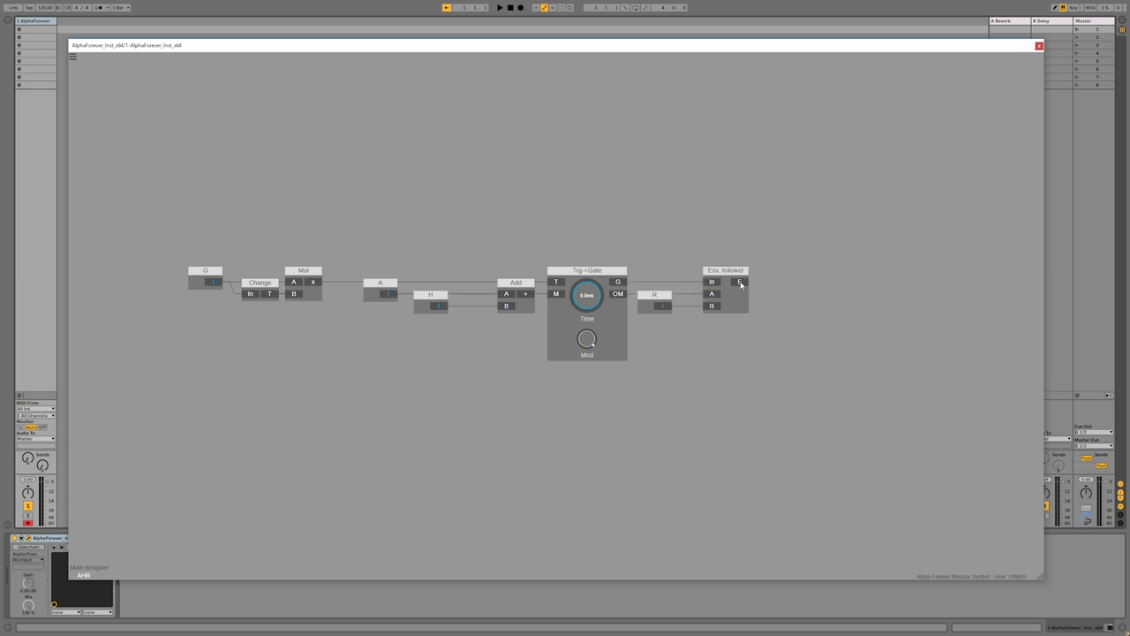
Add an output module named Env to the Env. follower's E port.
double_click(739, 282)
type("Envc")
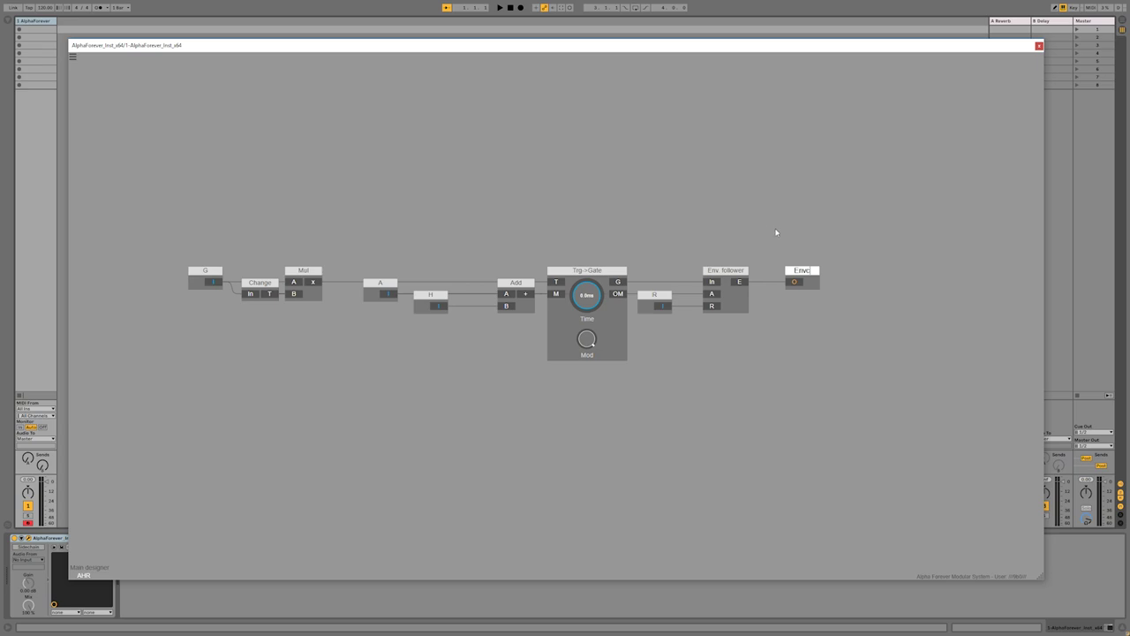
key("BackSpace")
key("Return")
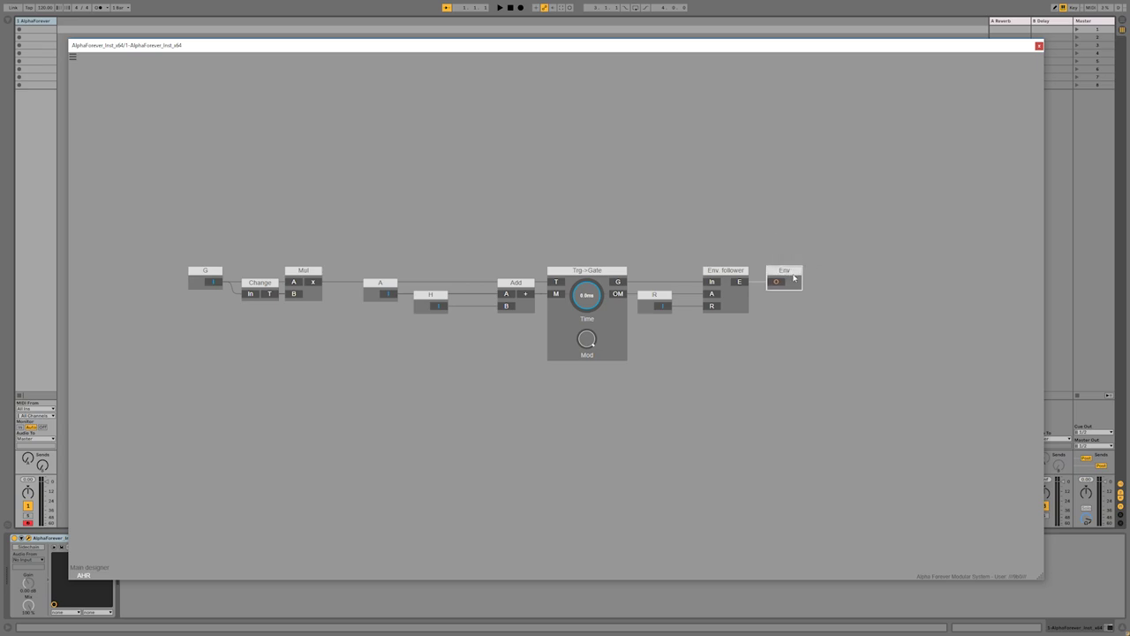
Move the modules from G through H closer to Add inside AHR, and return to the main designer.
left_click_drag(157, 240, 332, 318)
left_click_drag(320, 274, 348, 274)
left_click_drag(197, 242, 498, 345)
left_click_drag(436, 302, 473, 301)
left_click(547, 235)
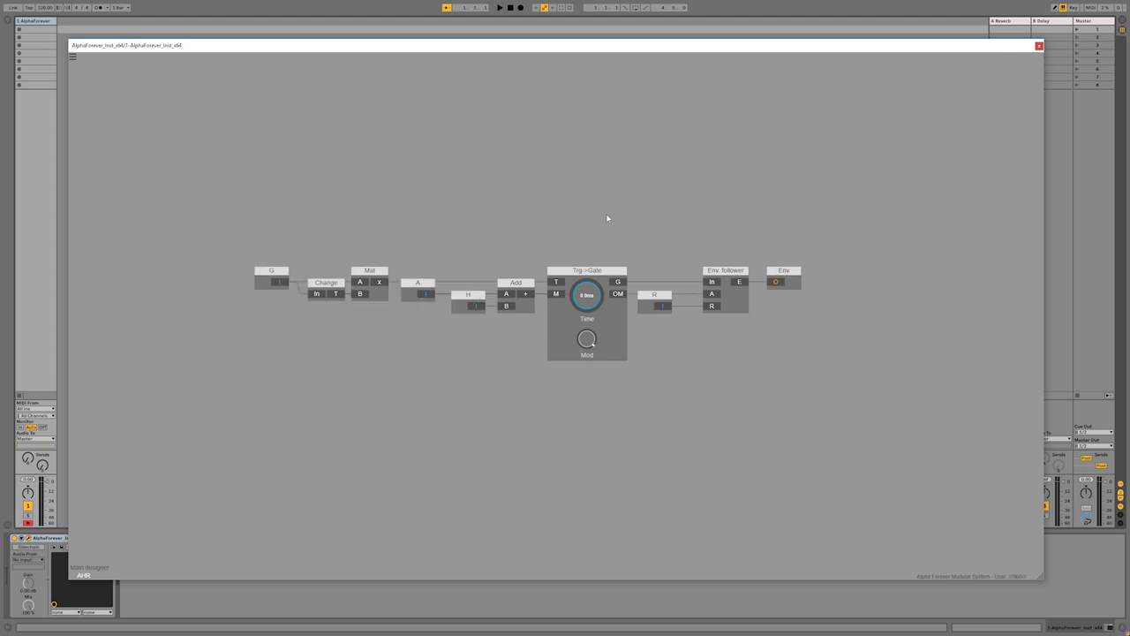
scroll(559, 219, "up", 4)
left_click_drag(532, 224, 559, 195)
double_click(558, 196)
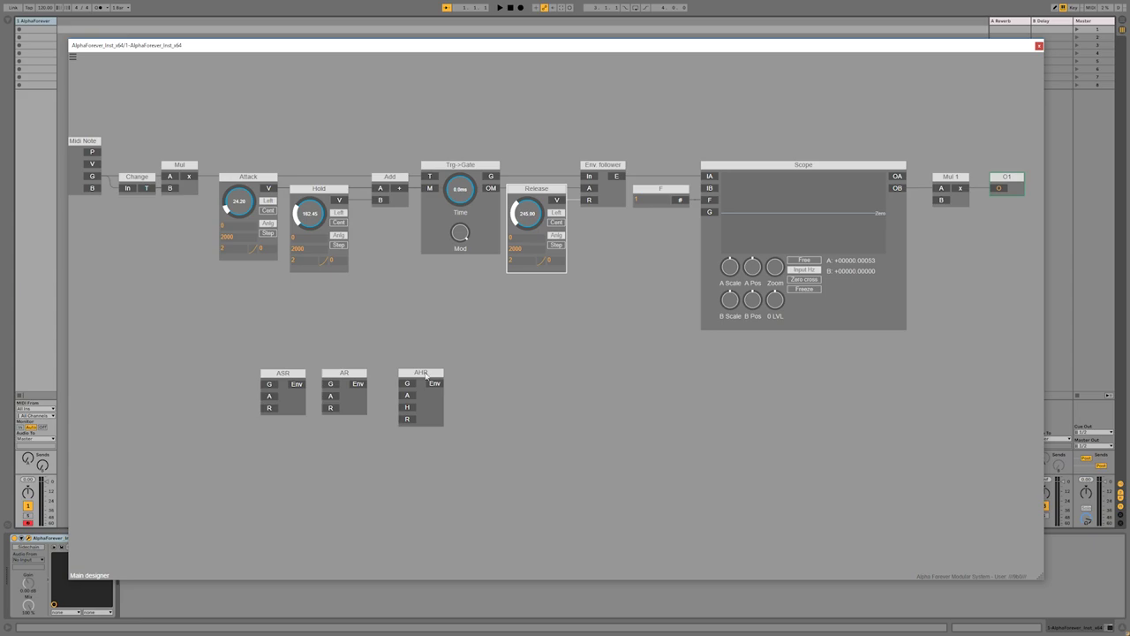
Move the AHR module closer to AR.
left_click_drag(415, 376, 399, 376)
left_click_drag(220, 349, 505, 475)
left_click(505, 341)
scroll(498, 319, "down", 1)
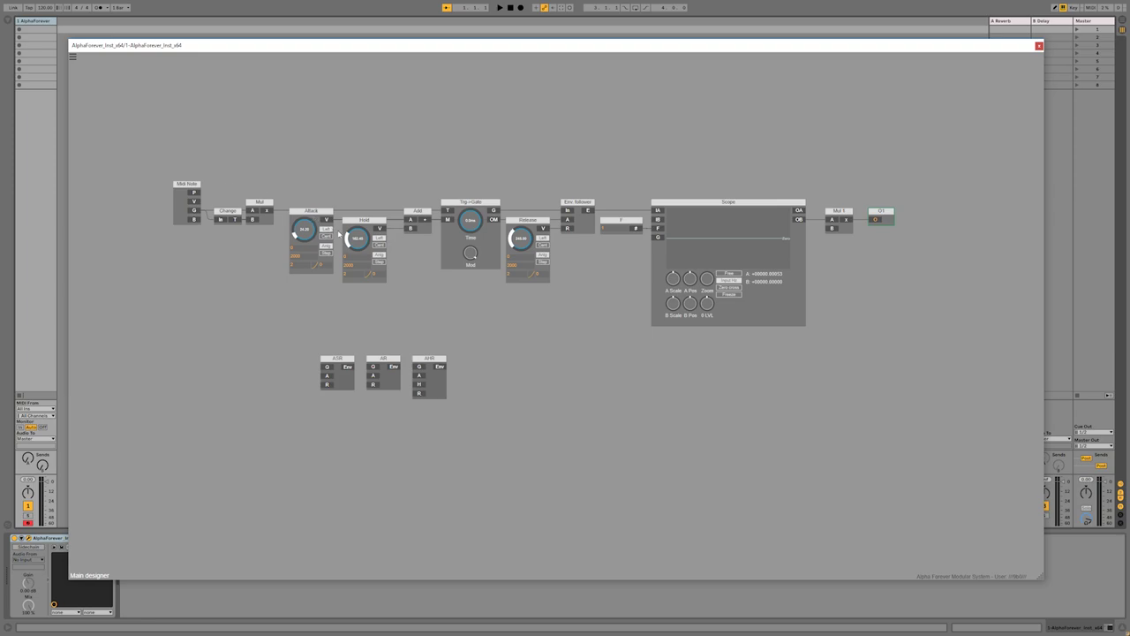
Add an ADSR Modulated module beside AHR.
right_click(508, 377)
mouse_move(547, 386)
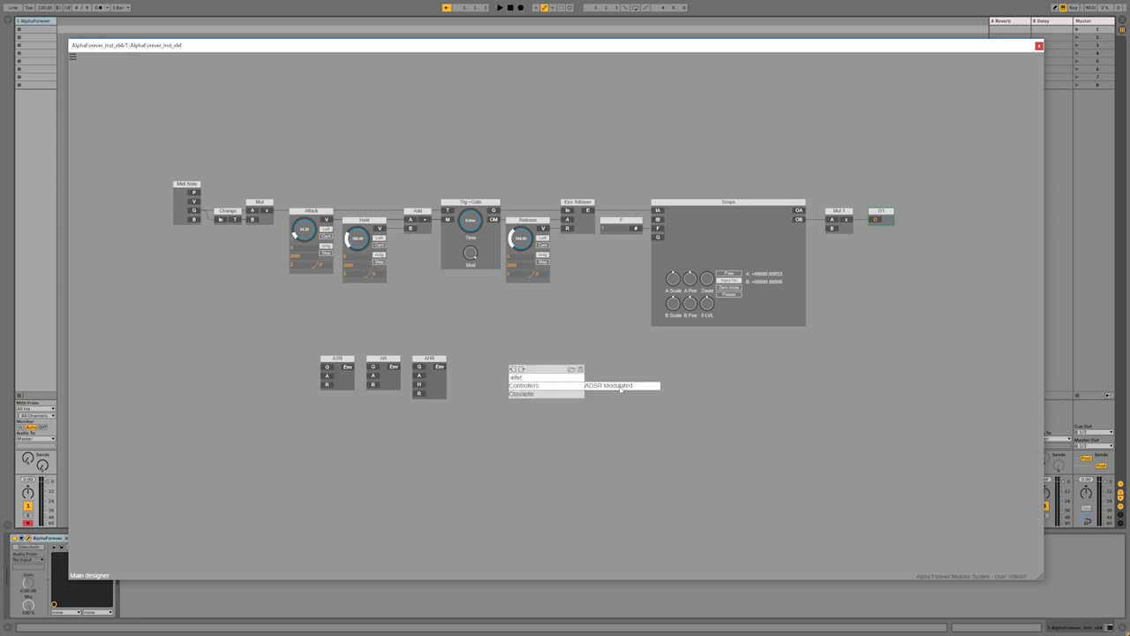
left_click(623, 386)
scroll(457, 328, "up", 3)
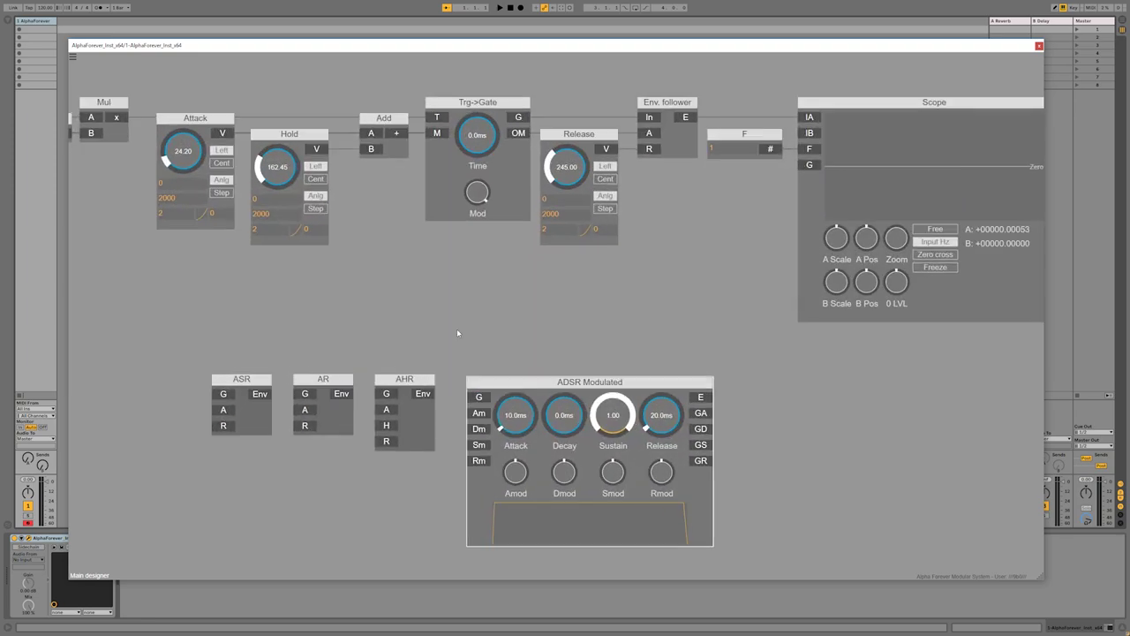
Delete all the envelope modules between Midi Note and the Scope, including the F constant.
left_click_drag(158, 111, 747, 271)
key("Delete")
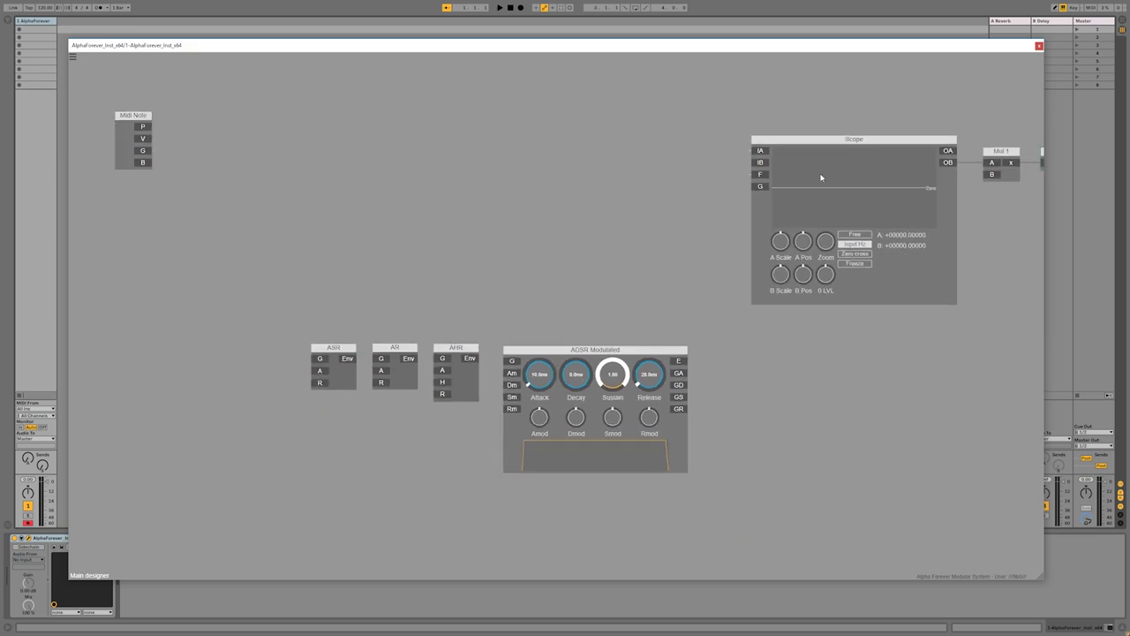
scroll(536, 214, "down", 1)
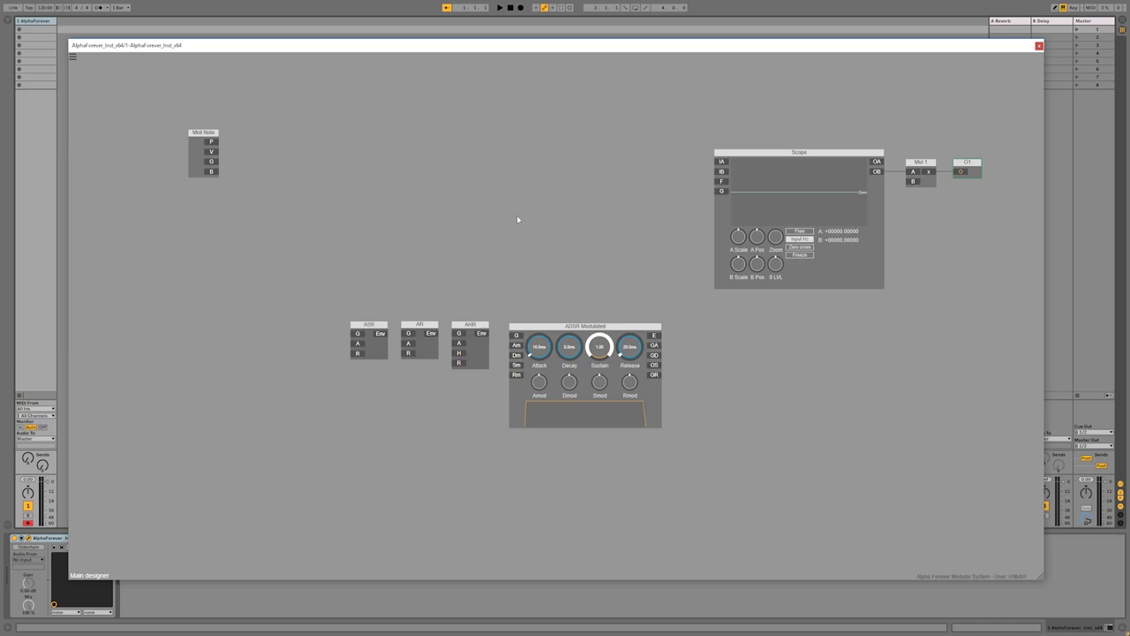
scroll(521, 227, "up", 3)
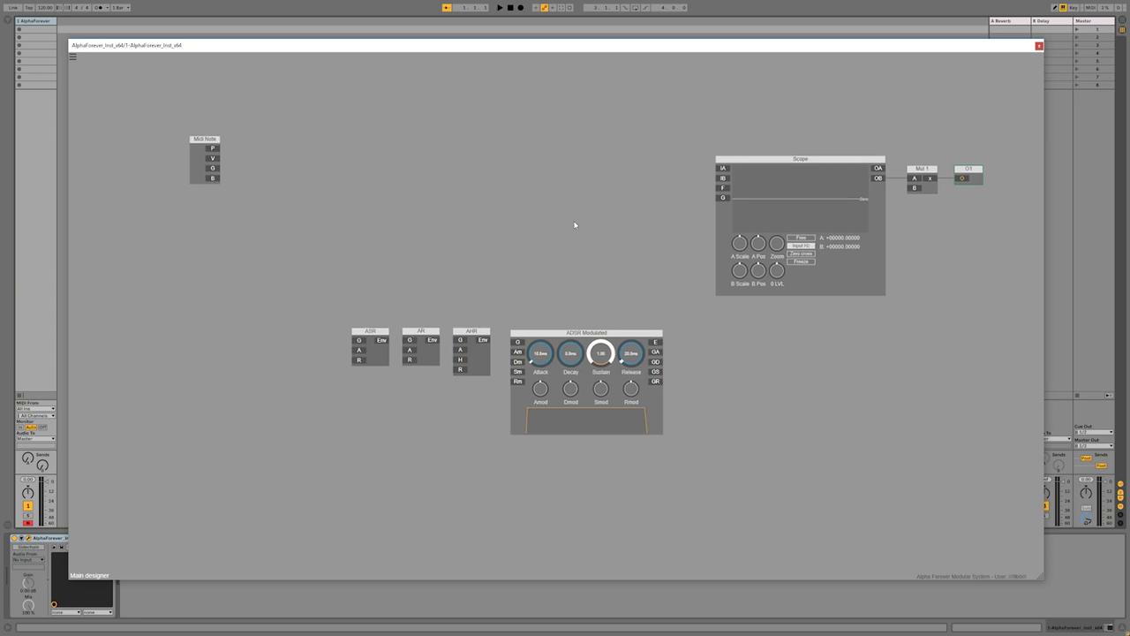
Add an OSC Multi module between Midi Note and the Scope, and move it up slightly.
right_click(407, 179)
type("osc")
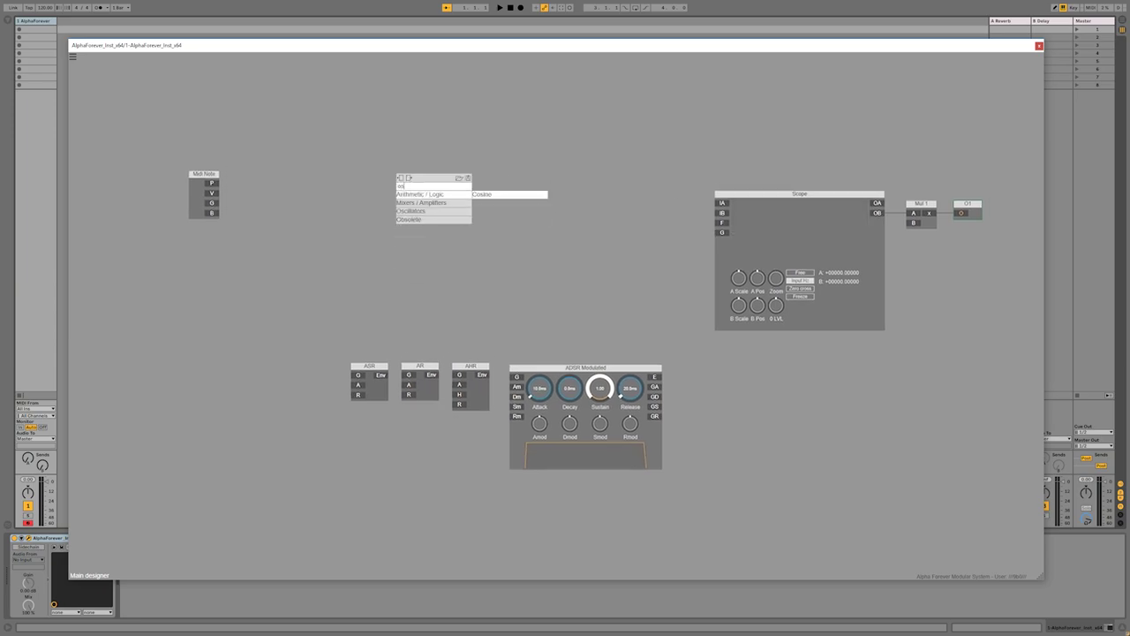
left_click(494, 254)
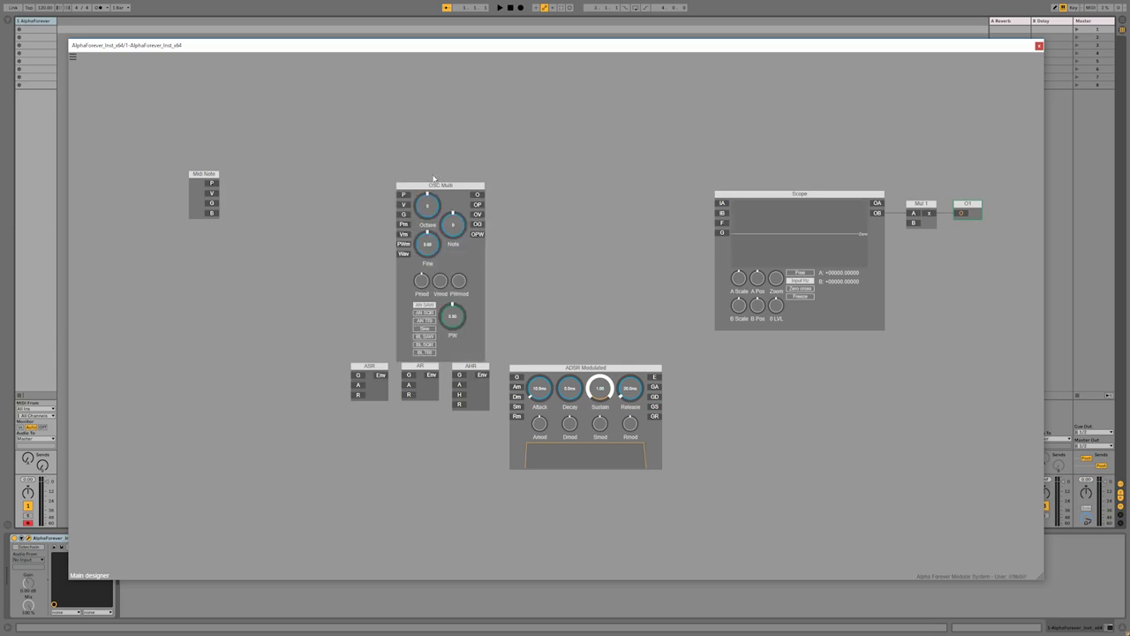
left_click_drag(433, 178, 437, 153)
Wire Midi Note's P output and a constant of 1 into OSC Multi's P and V inputs, and move the oscillator closer to Midi Note.
left_click_drag(212, 183, 409, 173)
double_click(214, 183)
double_click(408, 182)
left_click_drag(317, 147, 555, 339)
left_click_drag(455, 165, 359, 164)
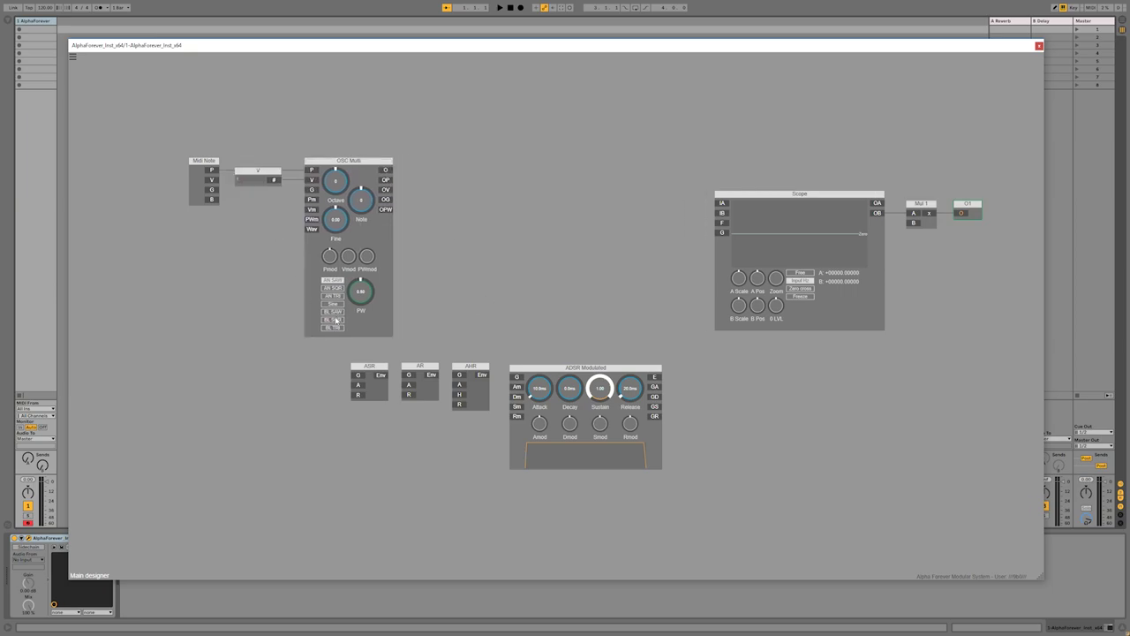
Set the OSC Multi waveform to BL SAW and add a Gain Lin module in front of the Scope.
left_click(334, 313)
right_click(535, 173)
type("g")
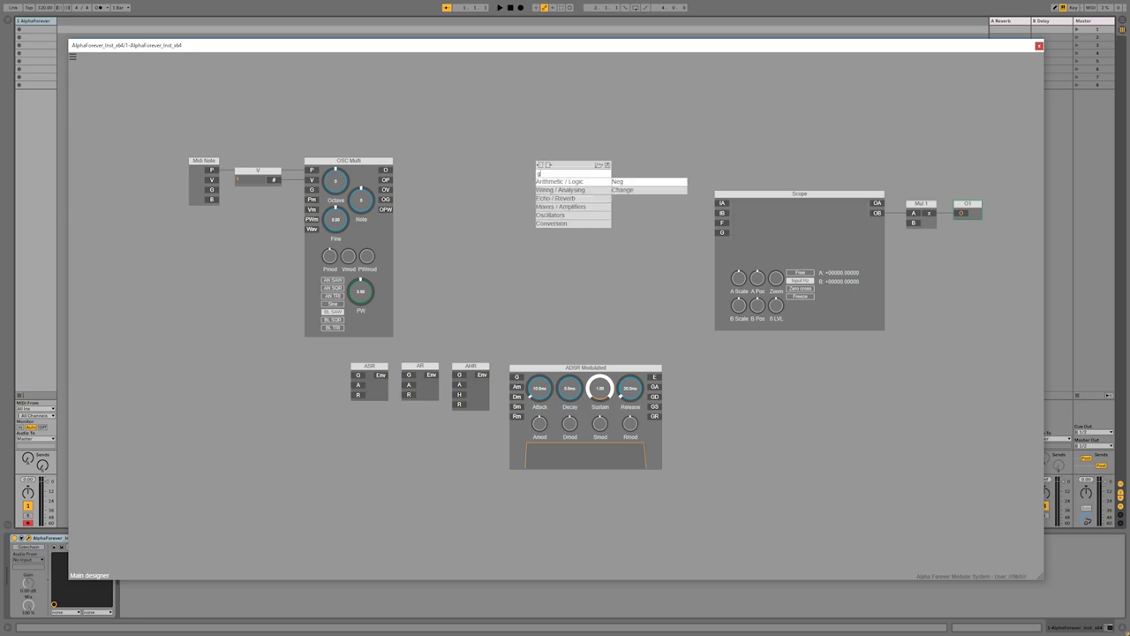
type("ain")
left_click(627, 182)
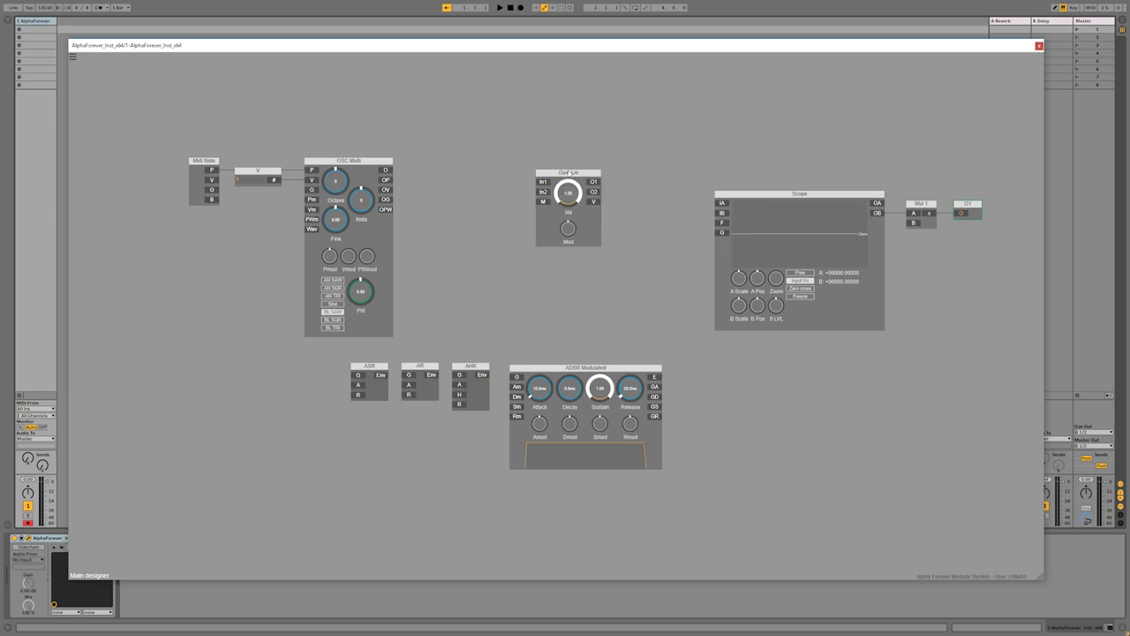
left_click_drag(569, 172, 612, 174)
Add a Con module in front of Gain Lin, feeding both its In1 and In2 inputs.
right_click(605, 182)
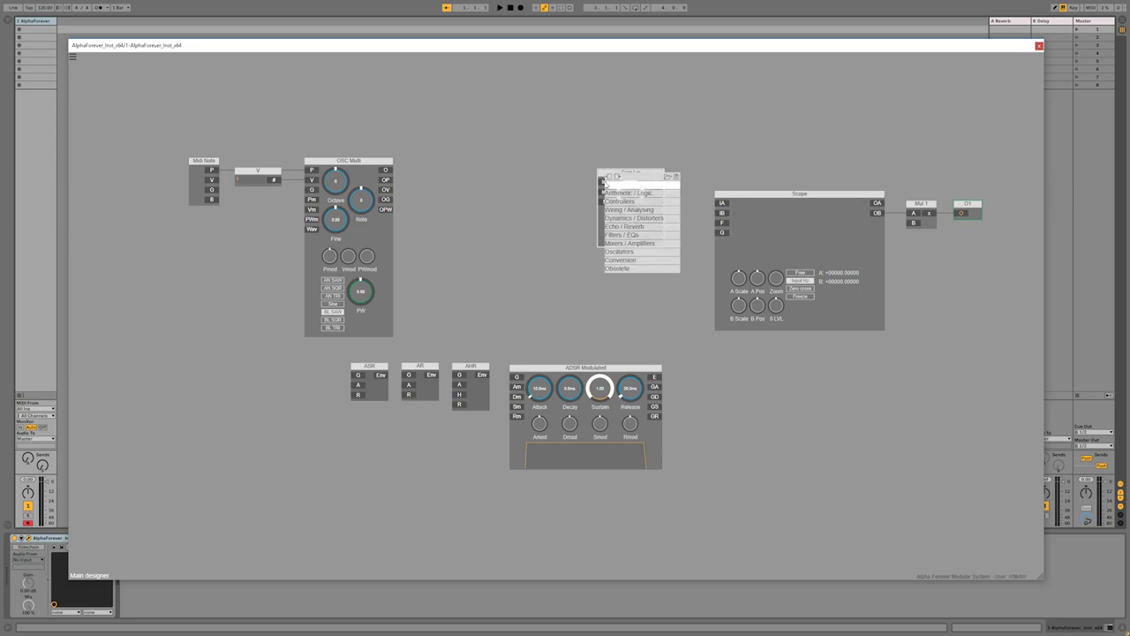
left_click(562, 179)
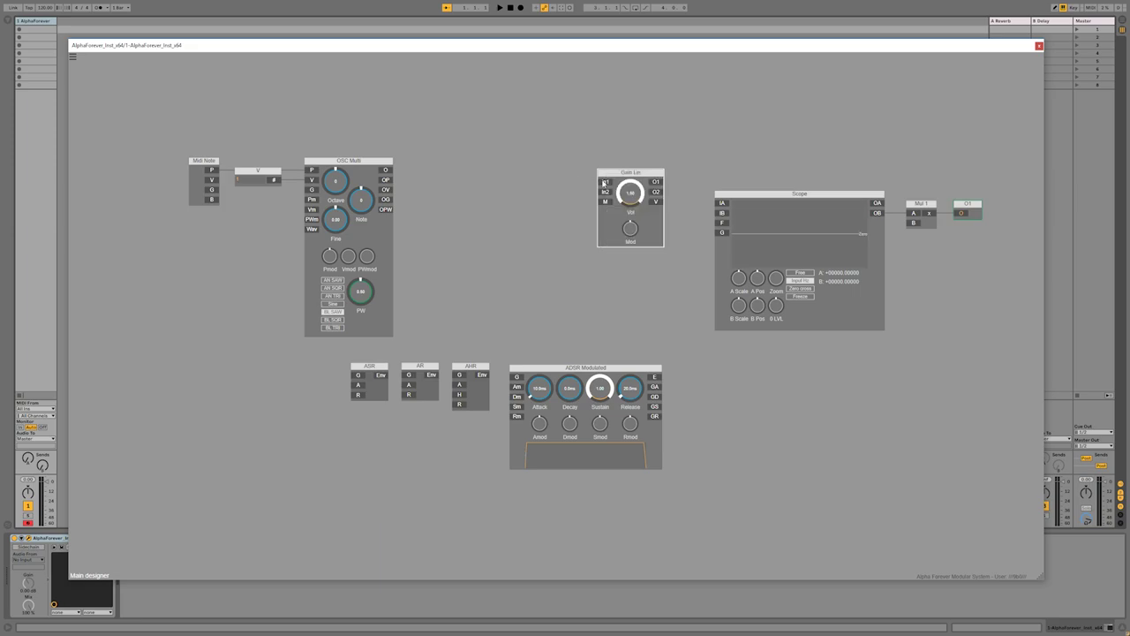
right_click(604, 183)
type("con")
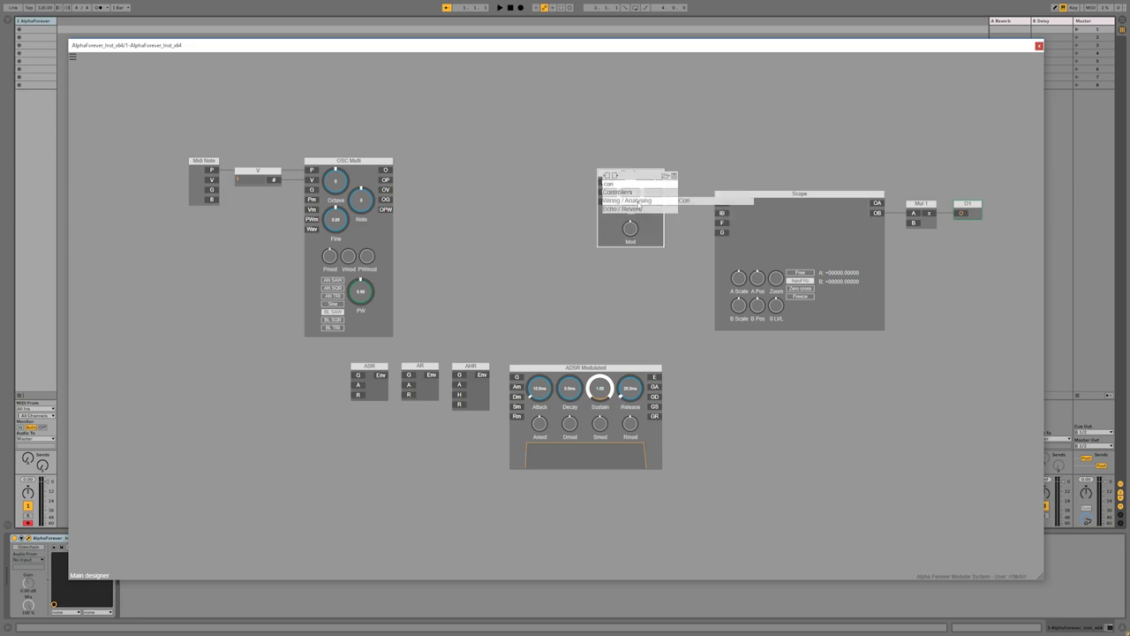
left_click(706, 192)
mouse_move(563, 183)
left_mouse_down()
mouse_move(604, 192)
mouse_move(577, 172)
left_mouse_up()
Replace the Scope, its Mul 1 and the old output with outputs on Gain Lin's O1 and O2, and move the gain group right.
left_click_drag(697, 170, 1052, 394)
key("Delete")
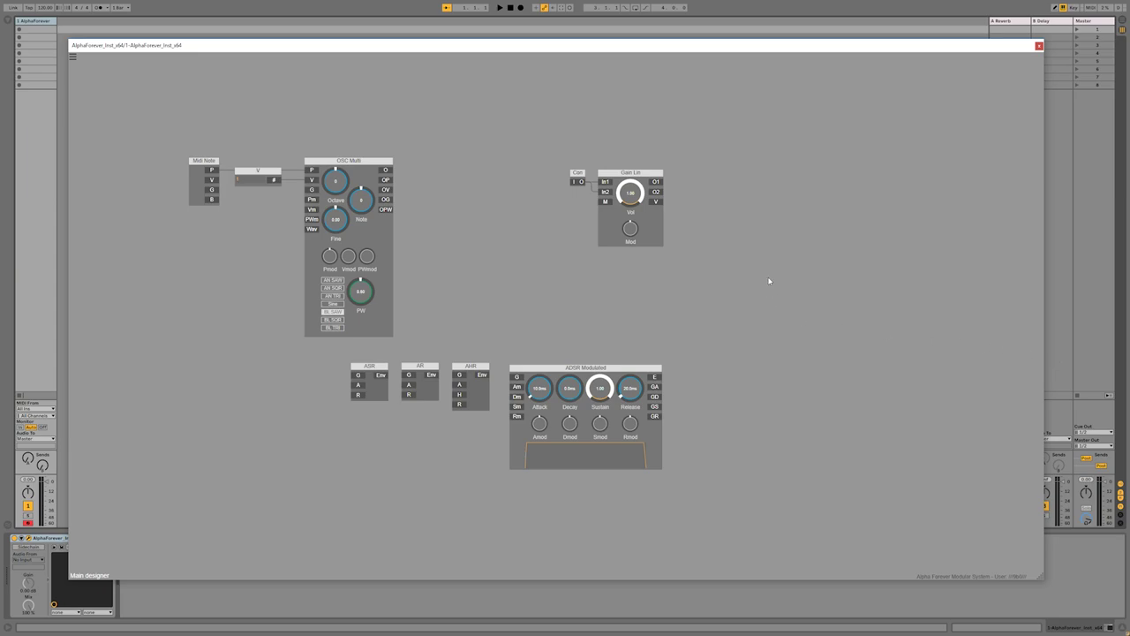
left_click_drag(656, 183, 749, 187)
left_click_drag(787, 276, 524, 154)
left_click_drag(574, 181, 758, 176)
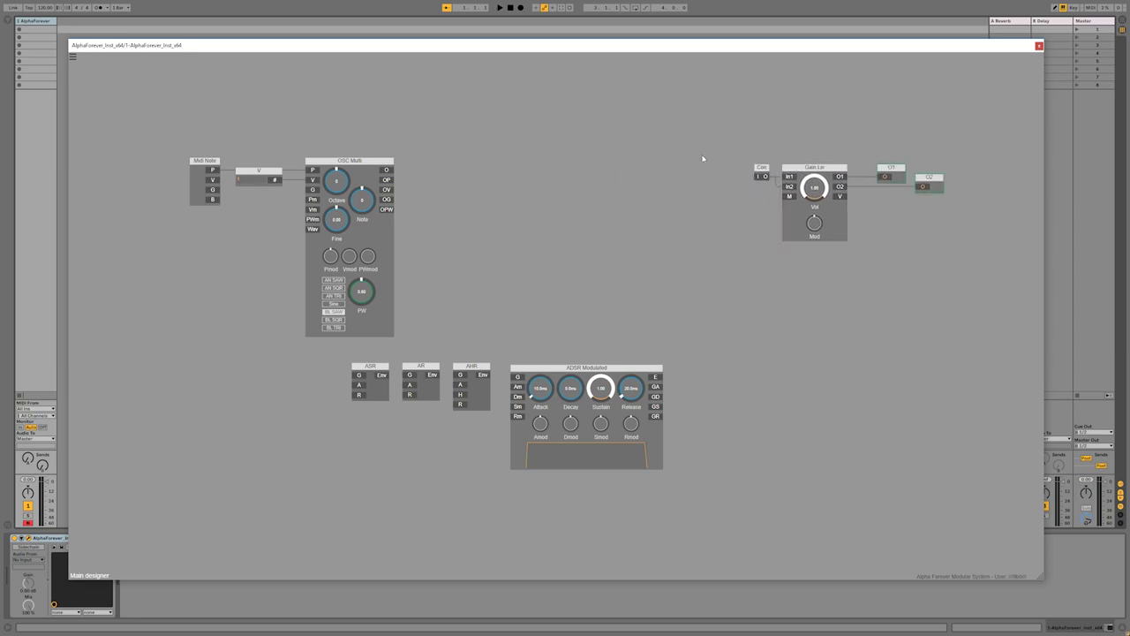
Add a Mul module feeding the input of Con, and place it just before Con.
right_click(757, 178)
type("mul")
left_click(848, 191)
left_click_drag(693, 168, 718, 169)
Move ADSR Modulated in front of Mul with its E output feeding input B, and set its attack to 0 ms.
left_click(608, 191)
left_click_drag(626, 368, 682, 184)
left_click(655, 152)
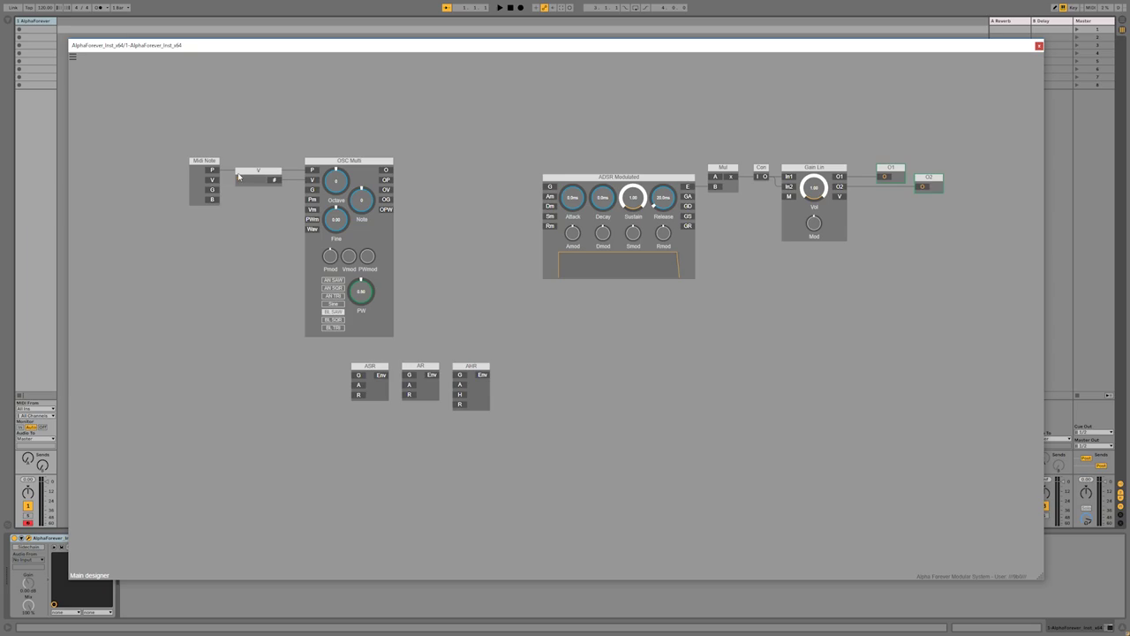
Add a Mixer 4 Lin module after OSC Multi's output and wire the mixer's Out to Mul input A.
left_click(385, 172)
type("mu")
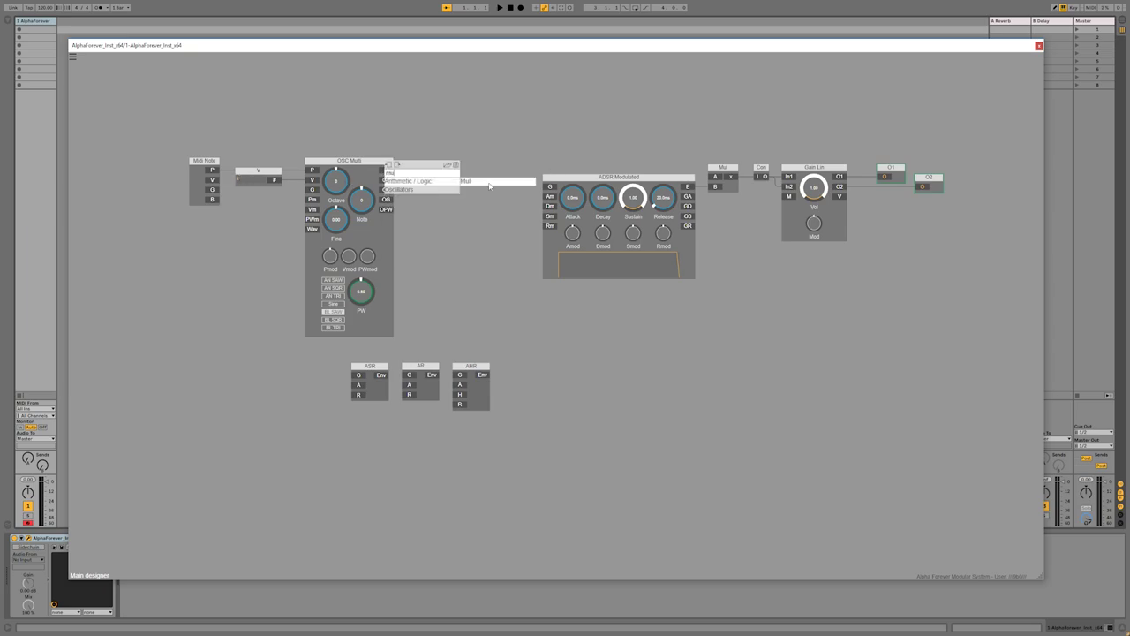
mouse_move(422, 188)
key("BackSpace")
type("i")
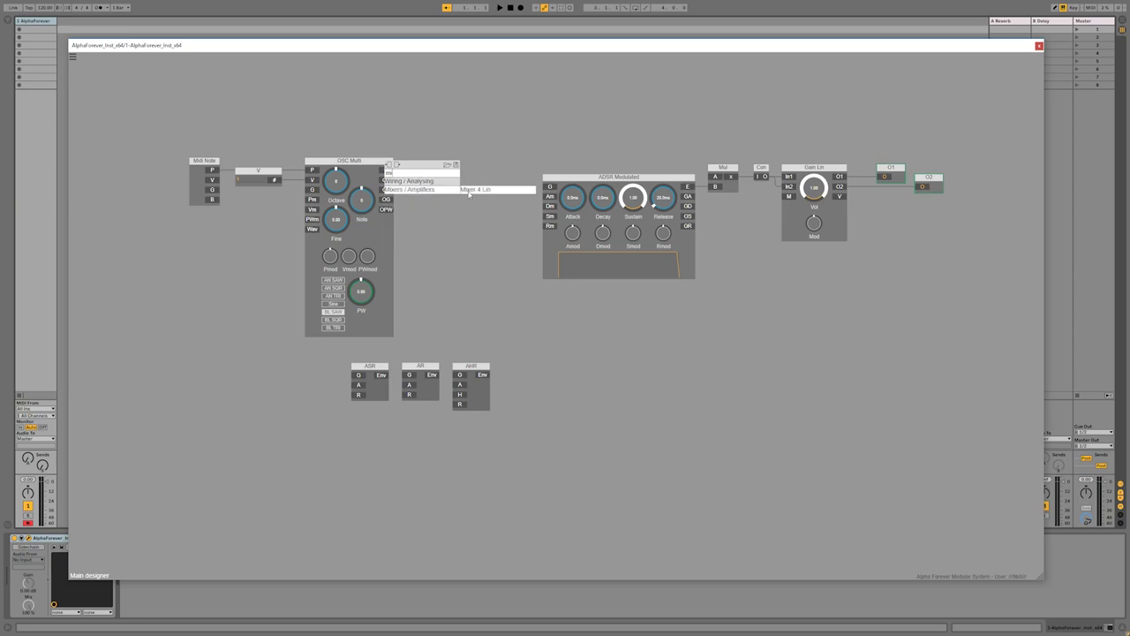
left_click(490, 181)
left_click_drag(611, 173, 716, 178)
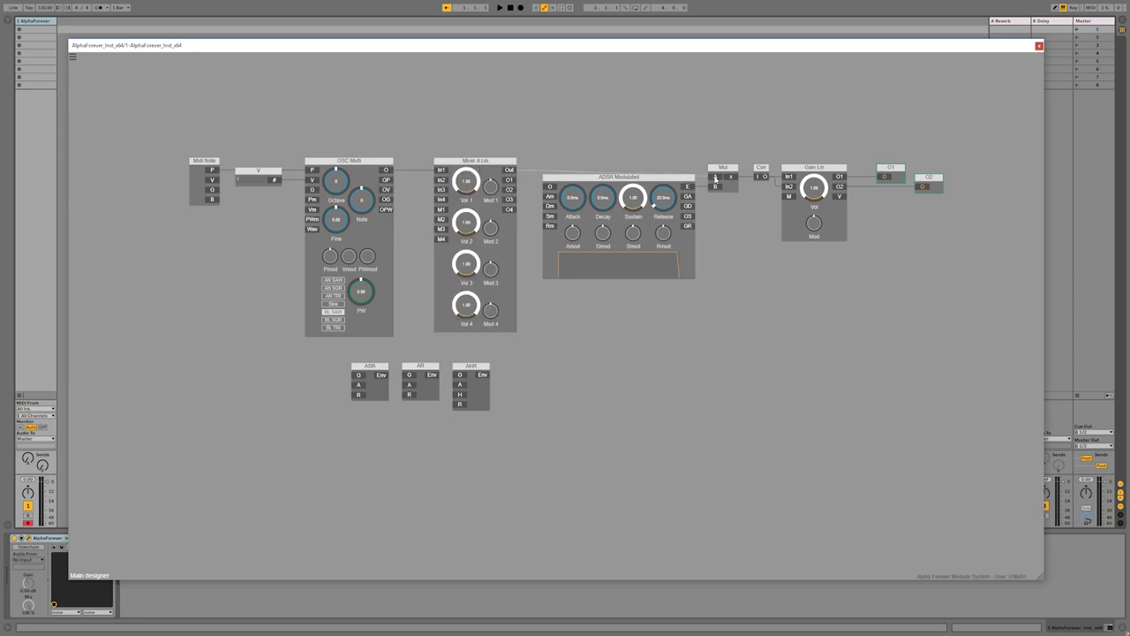
Move Midi Note, V, OSC Multi and Mixer 4 Lin down slightly to line up with Mul.
left_click_drag(160, 131, 540, 352)
left_click_drag(510, 161, 510, 167)
left_click(509, 147)
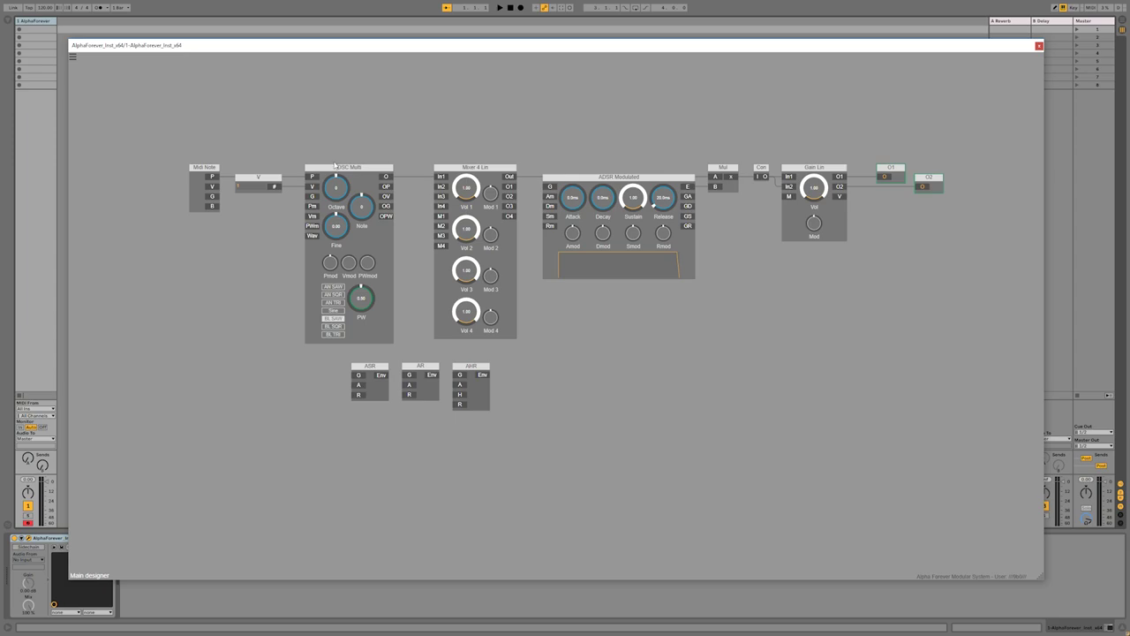
Wire Midi Note's G output to ADSR Modulated's G input, and move the envelope, gain and output modules further right.
left_click_drag(311, 196, 217, 203)
scroll(397, 141, "down", 4)
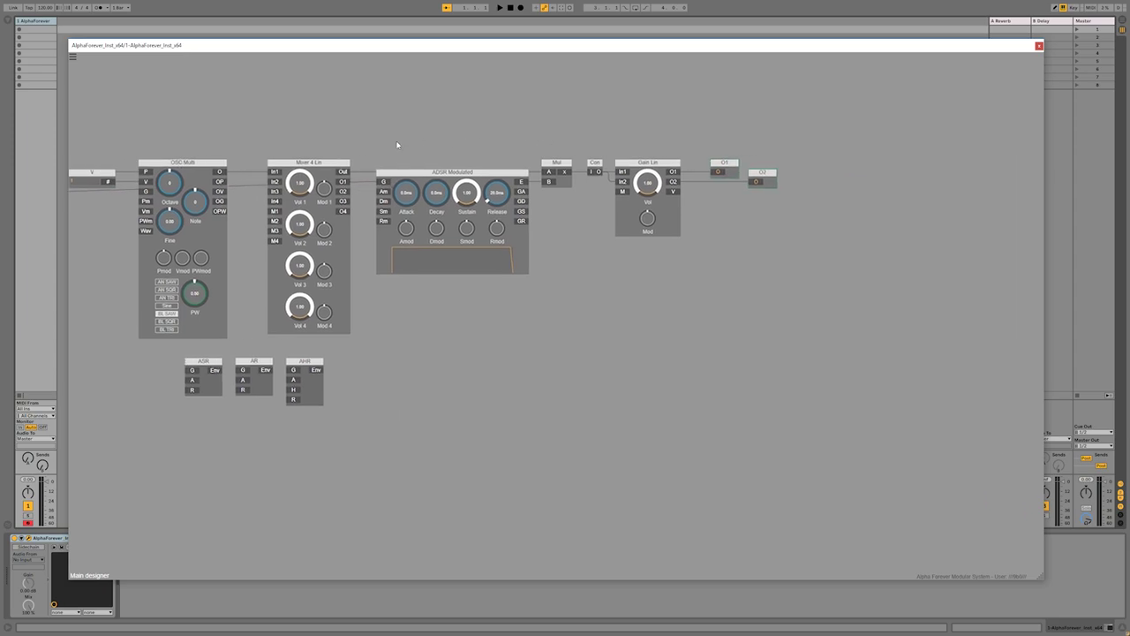
left_click_drag(445, 169, 530, 168)
left_click(423, 149)
Insert a Con module on ADSR Modulated's gate input, and move the envelope-to-output group closer to Mixer 4 Lin.
right_click(473, 177)
mouse_move(521, 213)
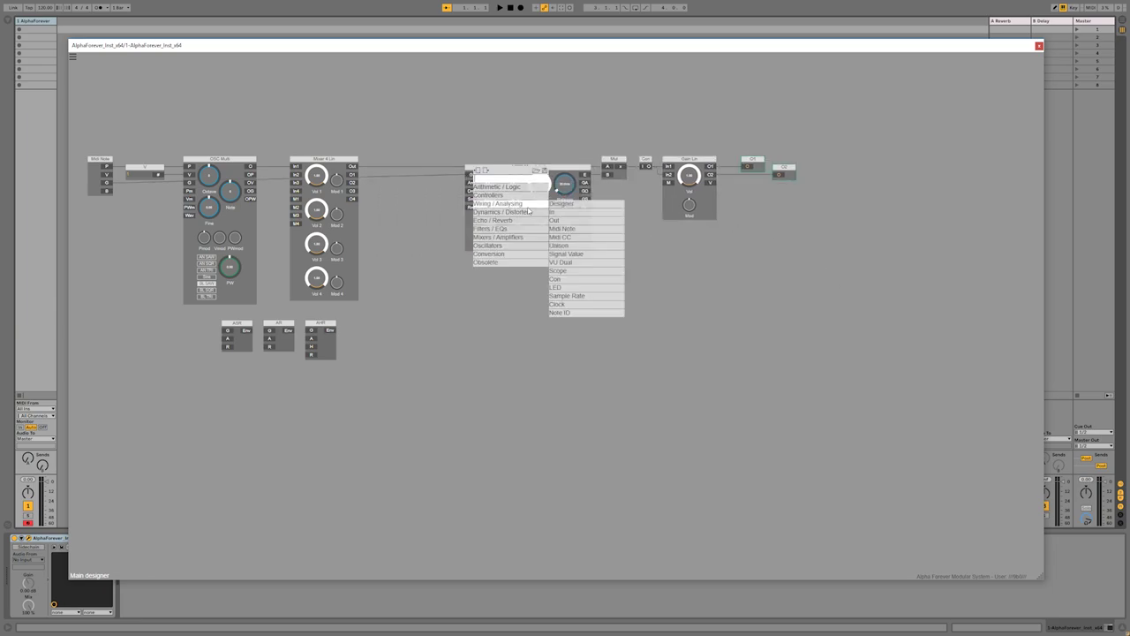
left_click(590, 280)
left_click_drag(425, 175, 447, 183)
left_click_drag(415, 131, 913, 326)
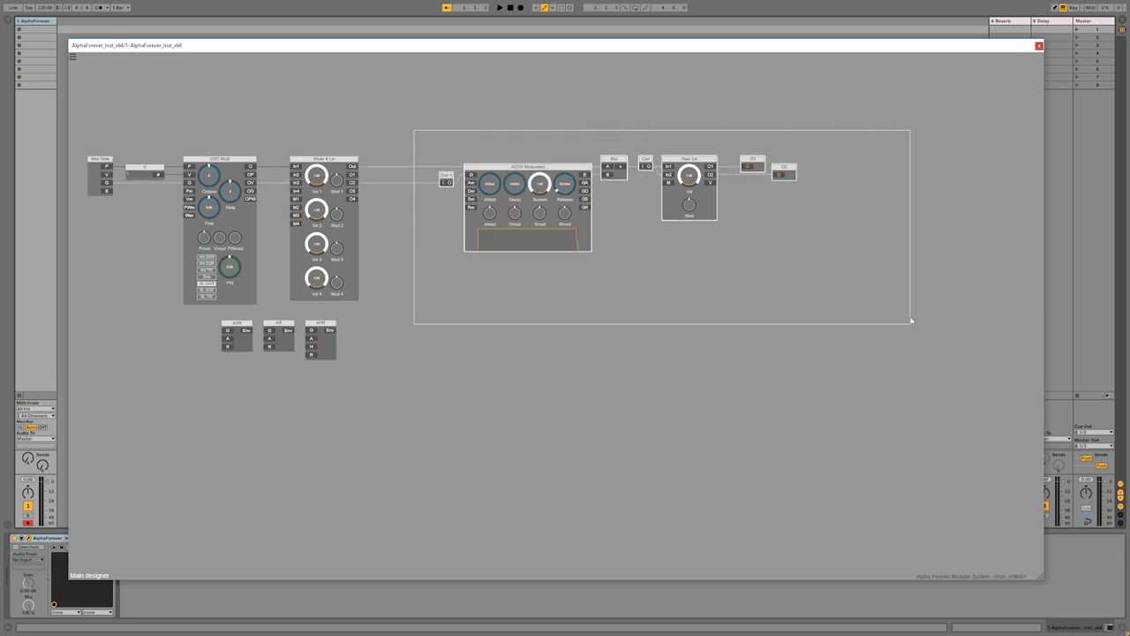
left_click_drag(521, 168, 446, 166)
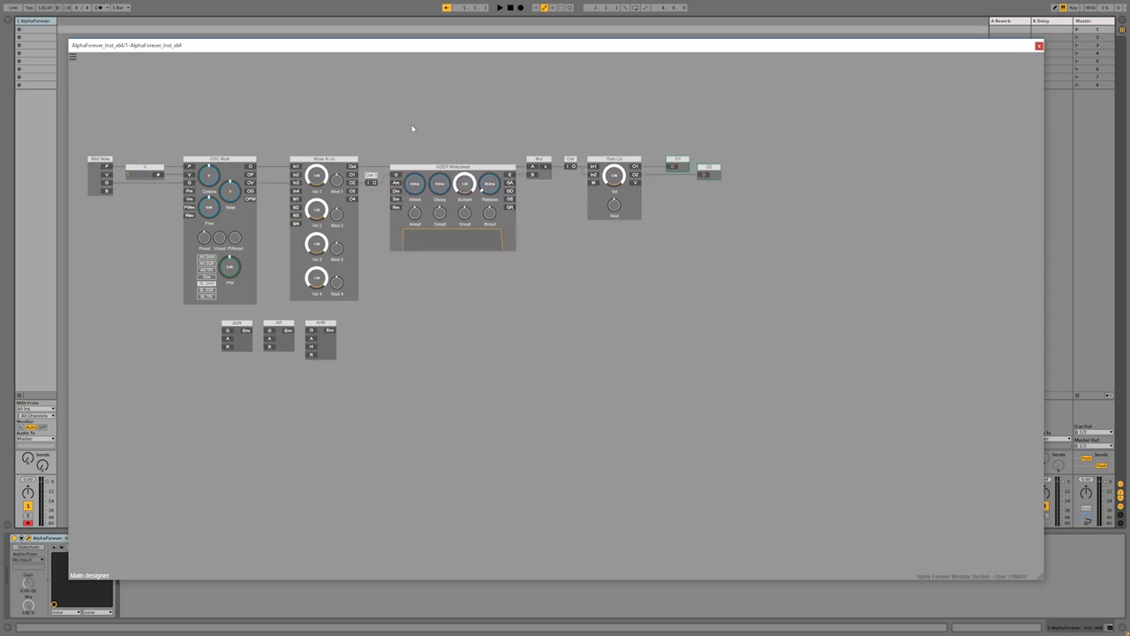
left_click(412, 129)
Lower the Gain Lin volume to about 0.22.
scroll(440, 374, "up", 2)
left_click_drag(408, 340, 634, 370)
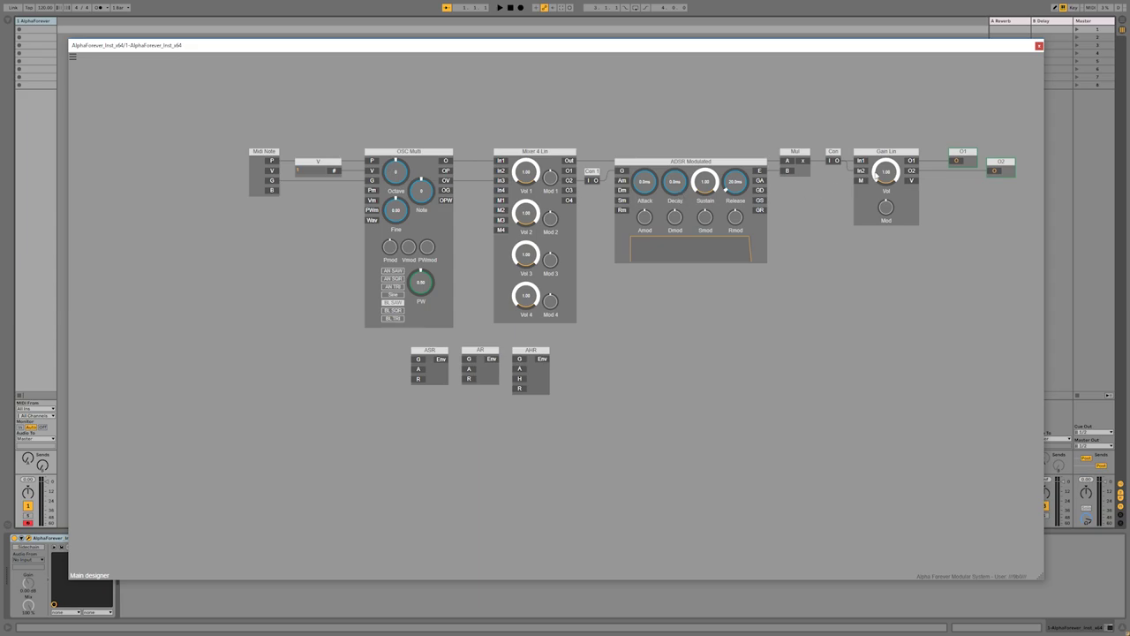
left_click_drag(890, 175, 892, 177)
left_click_drag(889, 177, 889, 178)
Move Midi Note, V, OSC Multi and Mixer 4 Lin left to make room before ADSR Modulated.
left_click_drag(196, 134, 470, 332)
left_click_drag(439, 157, 314, 157)
left_click_drag(534, 151, 404, 151)
left_click(479, 223)
Add a Filter Modulated module from the mixer's output, placing it between Mixer 4 Lin and Con 1.
right_click(443, 162)
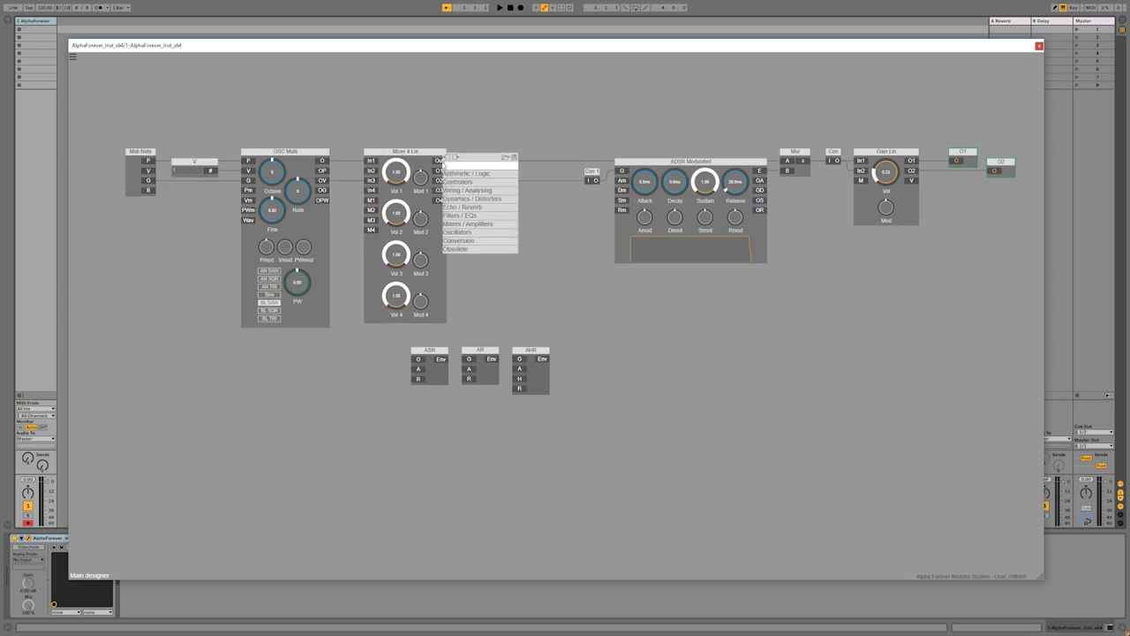
left_click(464, 215)
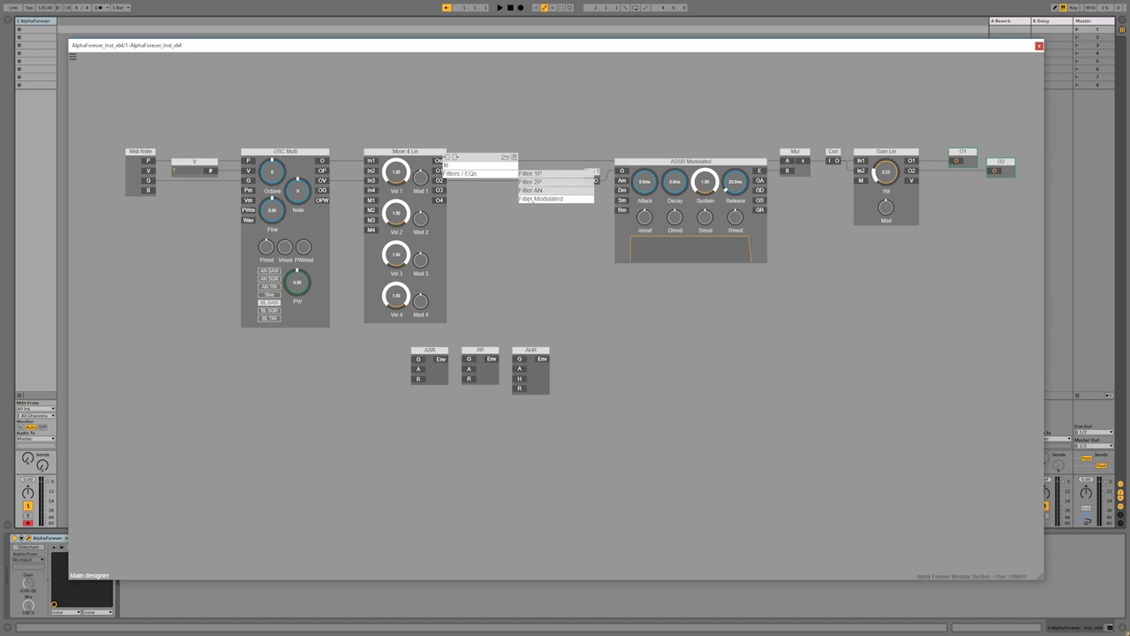
left_click(523, 174)
left_click_drag(521, 168, 497, 171)
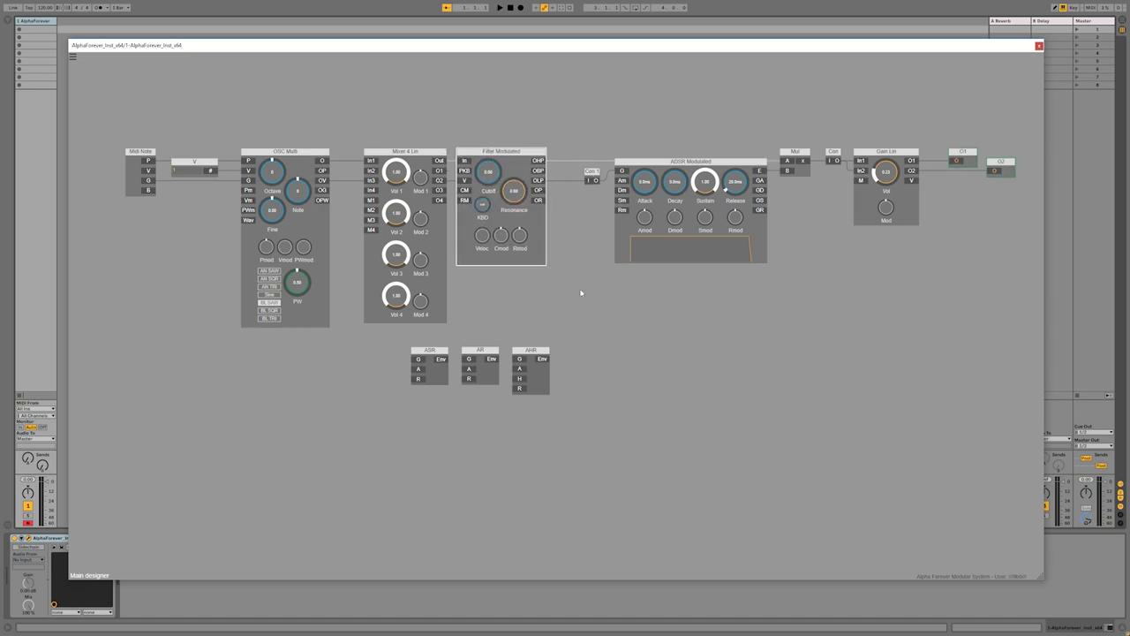
Move ASR, AR and AHR right, and shift the Midi Note to Mixer 4 Lin group further left of the filter.
scroll(581, 294, "down", 3)
left_click_drag(557, 296, 673, 292)
mouse_move(560, 320)
left_mouse_down()
mouse_move(627, 357)
mouse_move(770, 372)
left_mouse_up()
mouse_move(334, 161)
left_mouse_down()
mouse_move(418, 207)
mouse_move(604, 353)
left_mouse_up()
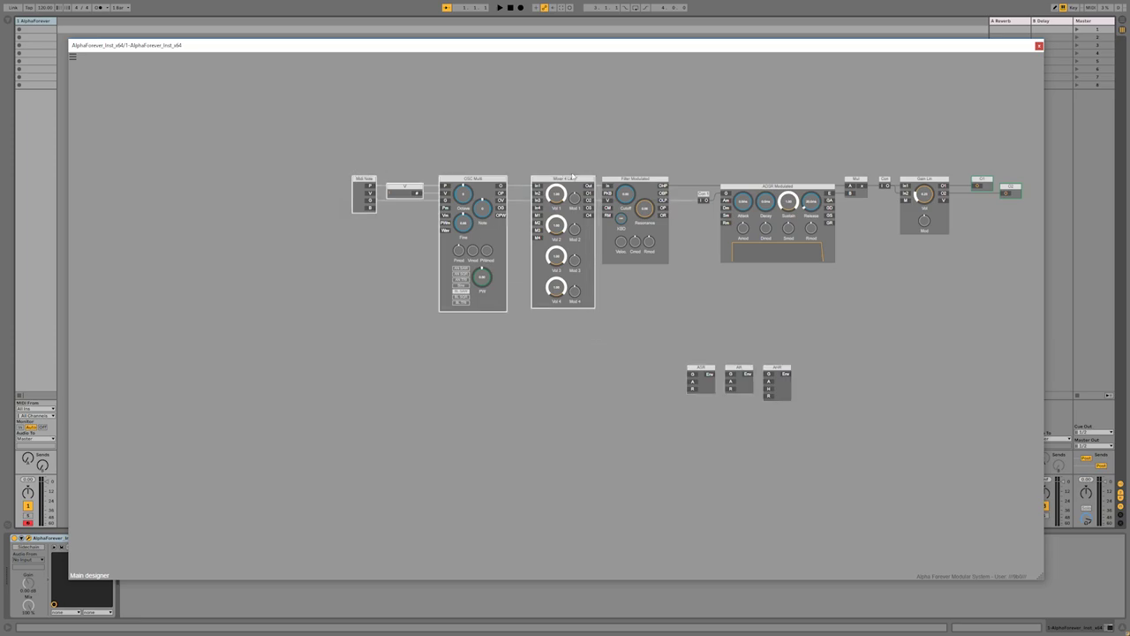
left_click_drag(573, 175, 464, 177)
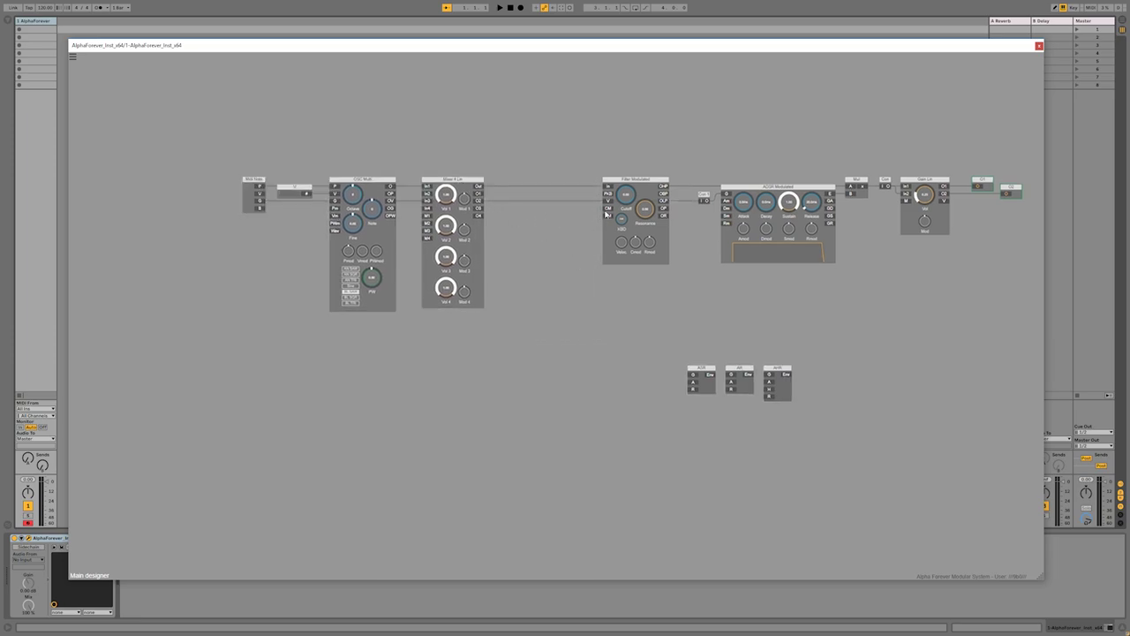
Add a second ADSR Modulated module and place it below OSC Multi and Mixer 4 Lin.
right_click(534, 234)
type("adsr")
key("Return")
left_click_drag(581, 246, 408, 324)
scroll(534, 328, "up", 3)
Try a Crossfade module with ADSR Modulated 1's E output wired to its X input, and delete the Crossfade.
right_click(495, 313)
type("cross")
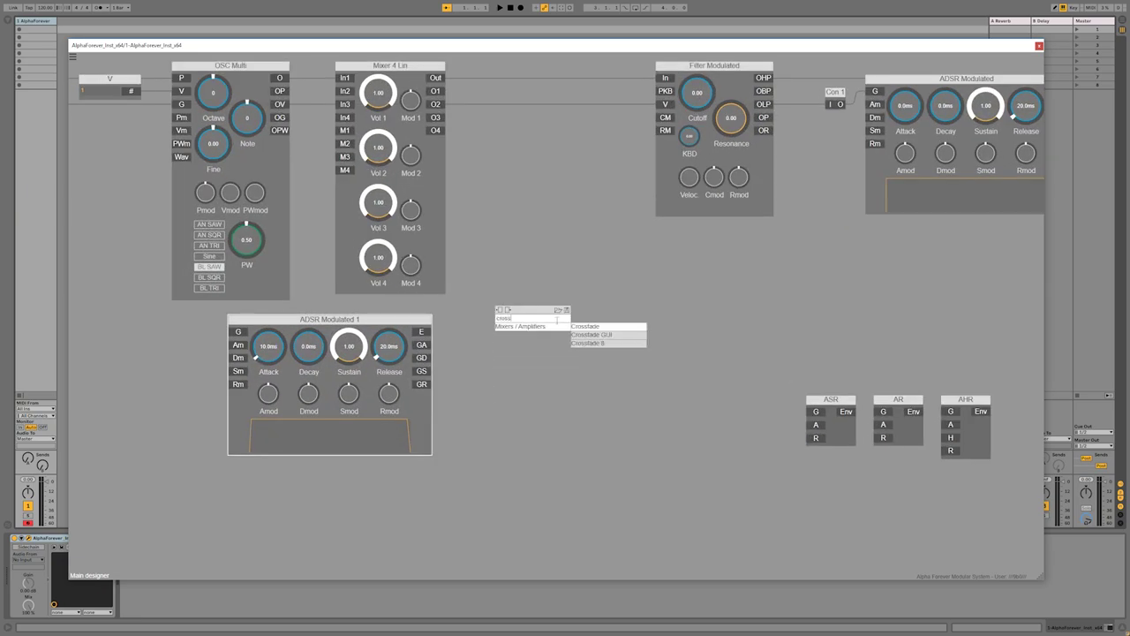
left_click(579, 326)
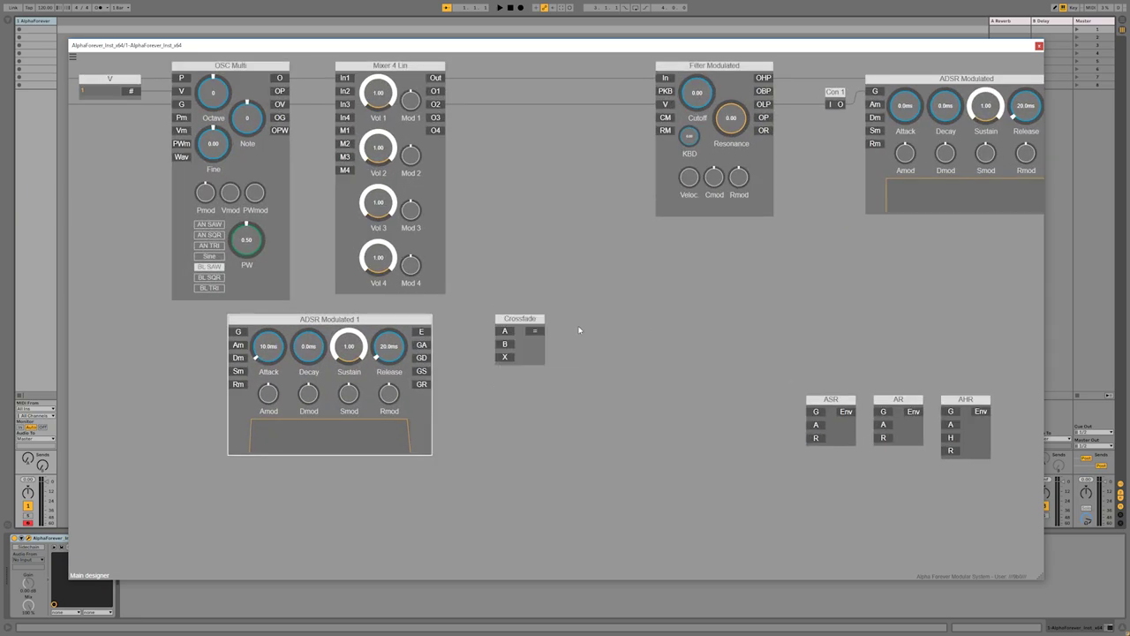
mouse_move(424, 332)
left_mouse_down()
mouse_move(505, 332)
mouse_move(418, 331)
left_mouse_up()
double_click(508, 335)
left_click_drag(521, 351, 576, 307)
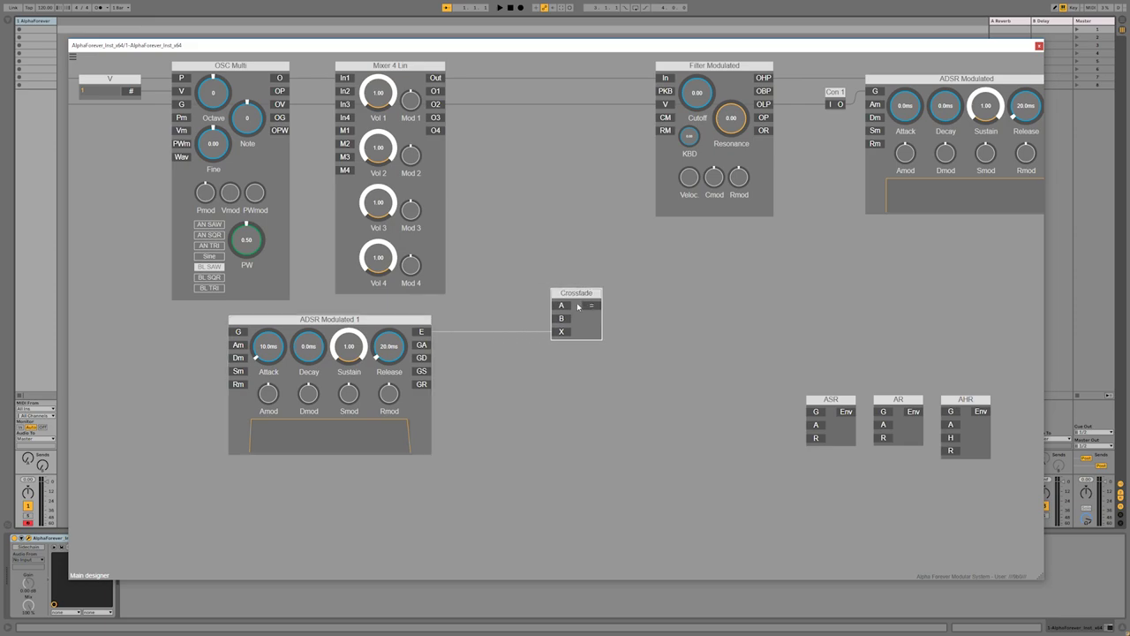
key("Delete")
Multiply ADSR Modulated 1's E output by a constant 128 using a new Mul, and wire the result to the filter's CM input.
right_click(421, 334)
type("mul")
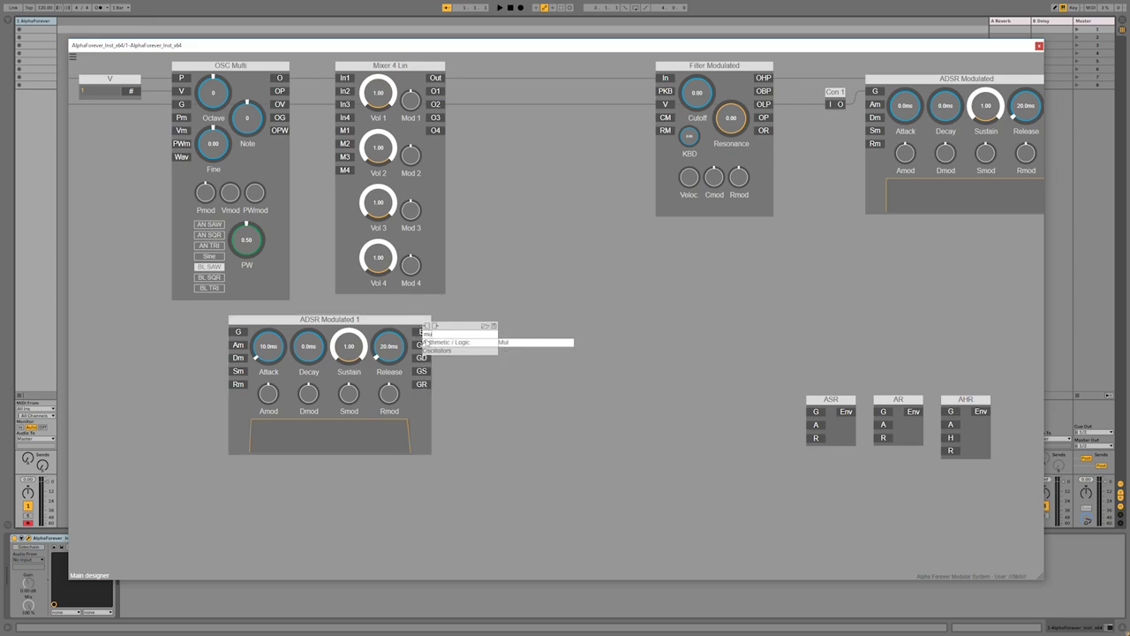
left_click(531, 343)
left_click_drag(513, 324, 567, 323)
left_click(549, 344)
left_click(477, 343)
type("128")
key("Return")
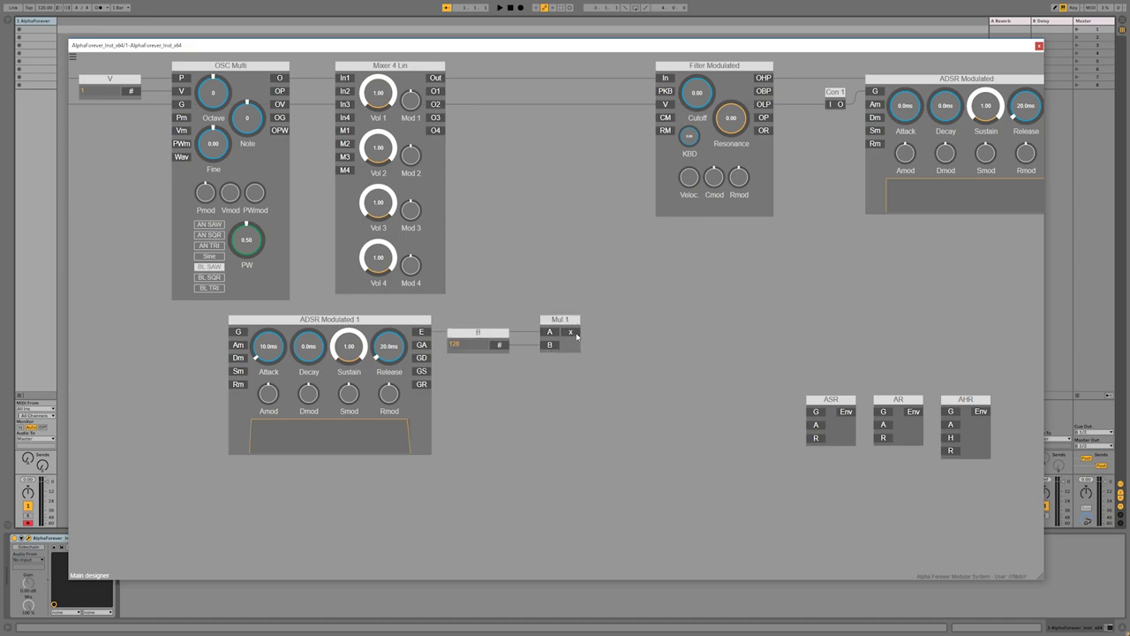
left_click_drag(654, 157, 665, 117)
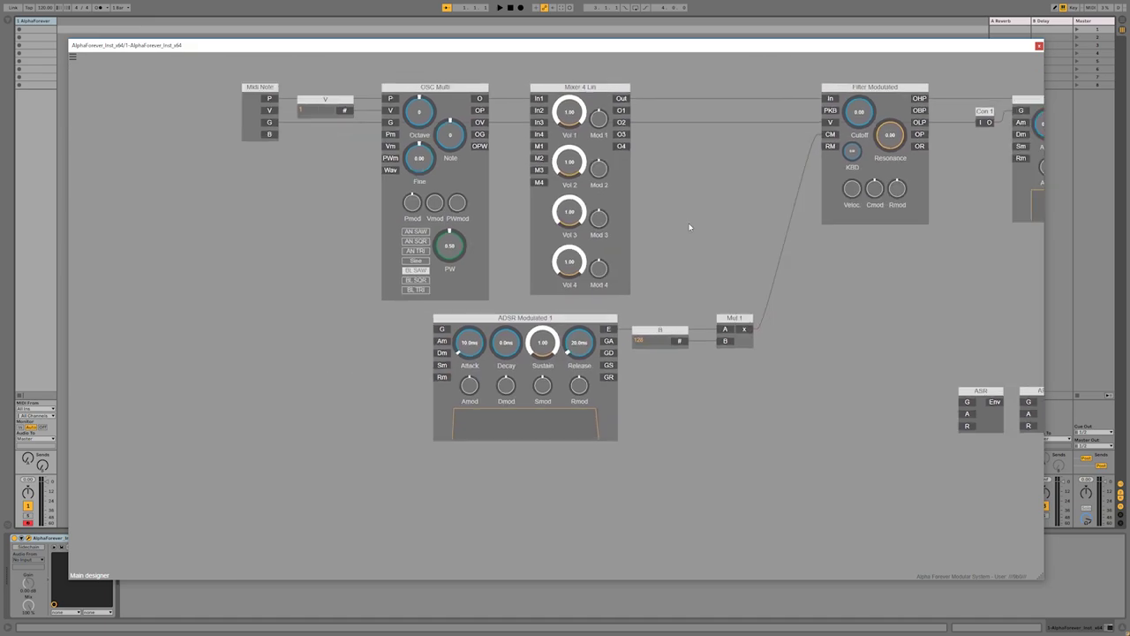
Wire Midi Note's G output to ADSR Modulated 1's G input, and move that envelope, its multiplier and the filter left to close the gaps.
left_click_drag(396, 189, 460, 316)
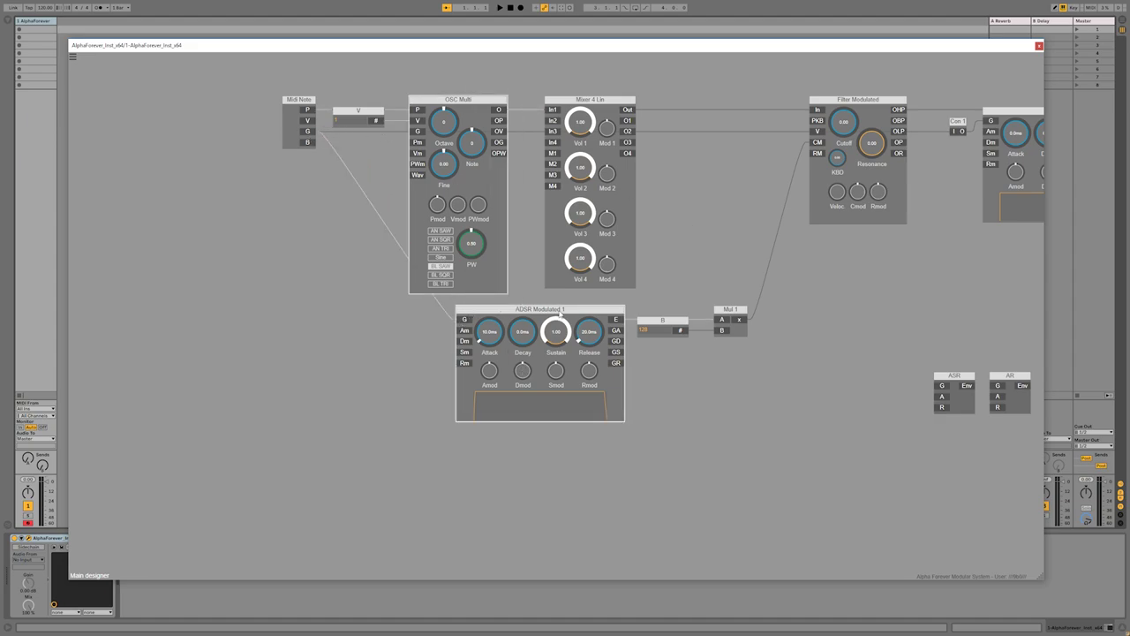
left_click_drag(607, 312, 559, 313)
left_click_drag(621, 351, 672, 312)
left_click_drag(852, 101, 744, 102)
left_click(747, 254)
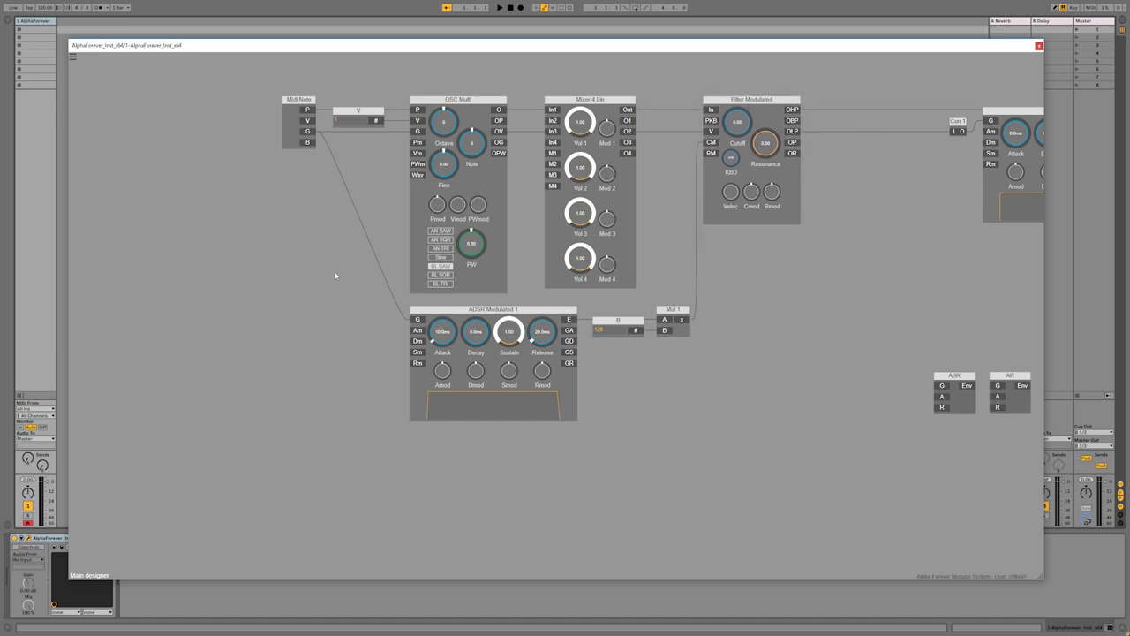
Set ADSR Modulated 1 to about 249 ms attack, 2160 ms decay, near-zero sustain and 1168 ms release.
left_click_drag(385, 298, 338, 348)
left_click_drag(464, 381, 462, 472)
left_click_drag(395, 390, 504, 364)
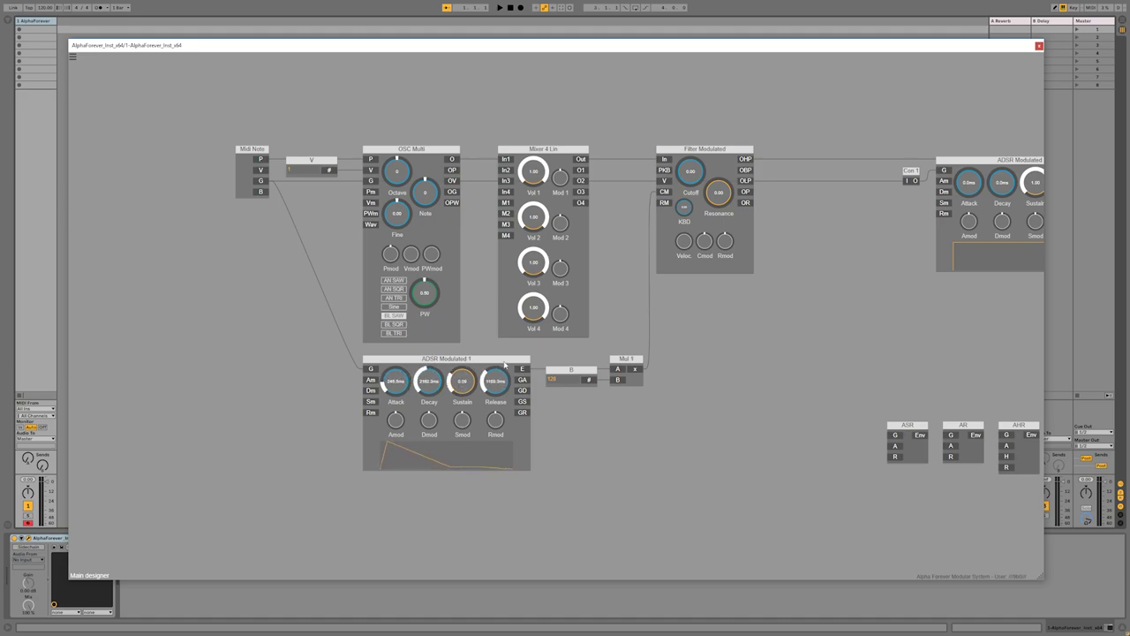
Set the release of the ADSR Modulated module before Mul to about 1104 ms.
left_click_drag(759, 383, 347, 406)
left_click_drag(658, 209, 666, 185)
left_click_drag(454, 329, 737, 322)
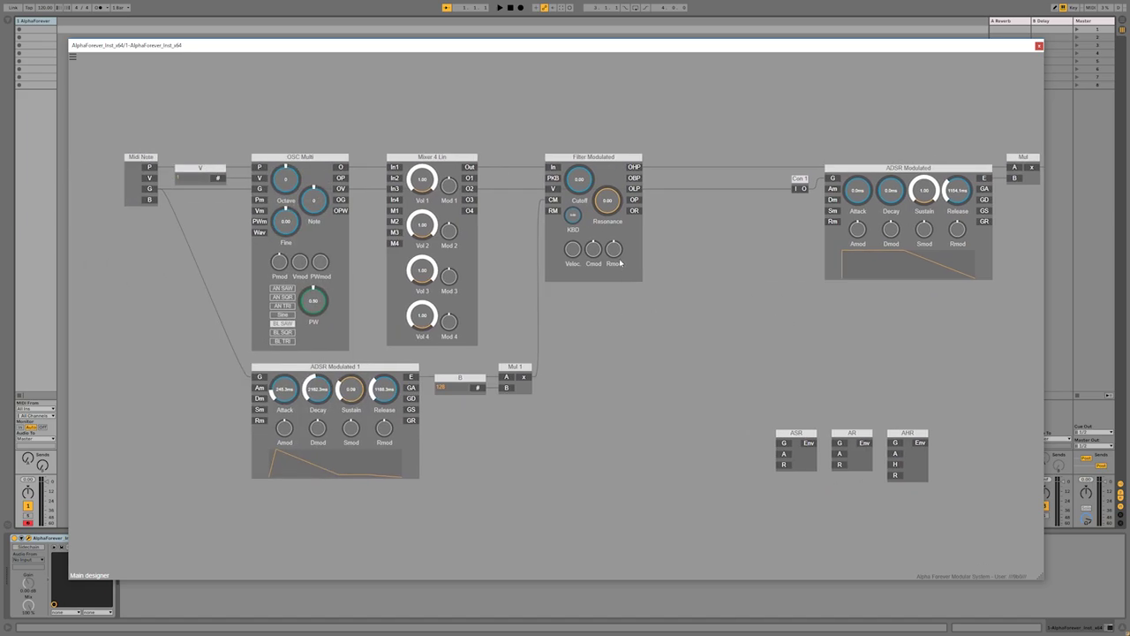
Set the filter's cutoff to about 35.77 and route its OLP output to Mul's A input through a new Con placed beside the filter.
left_click_drag(584, 191, 582, 164)
left_click_drag(679, 209, 434, 239)
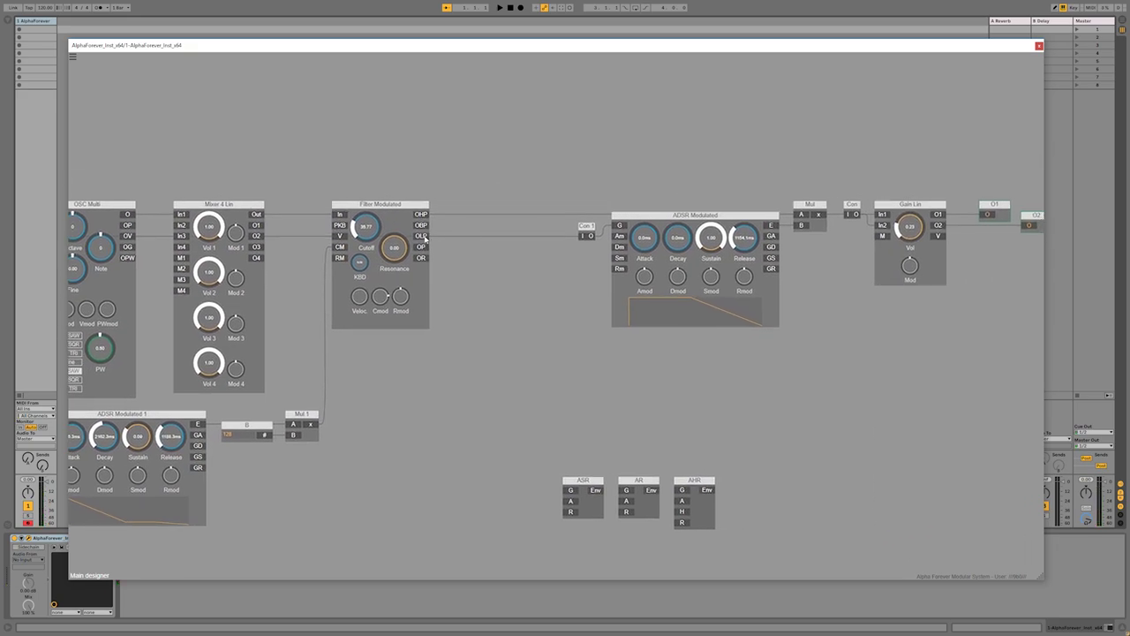
left_click_drag(768, 212, 802, 214)
right_click(801, 213)
mouse_move(830, 243)
left_click(890, 319)
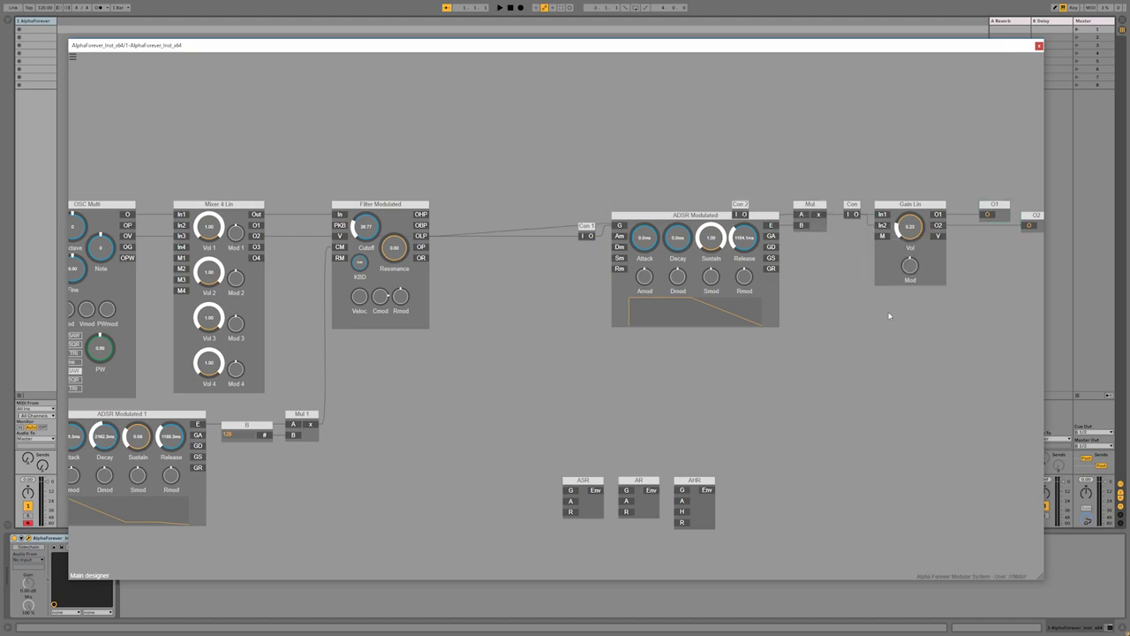
left_click_drag(744, 214, 457, 213)
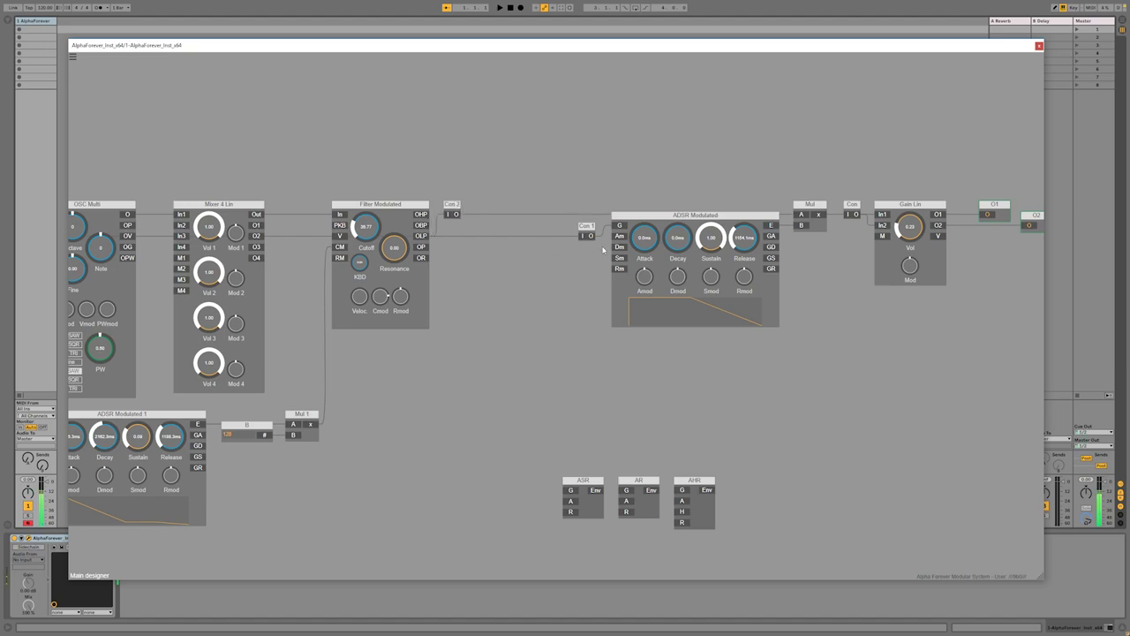
Add an OSC Wavetable Morph oscillator below ADSR Modulated 1.
left_click_drag(287, 157, 664, 157)
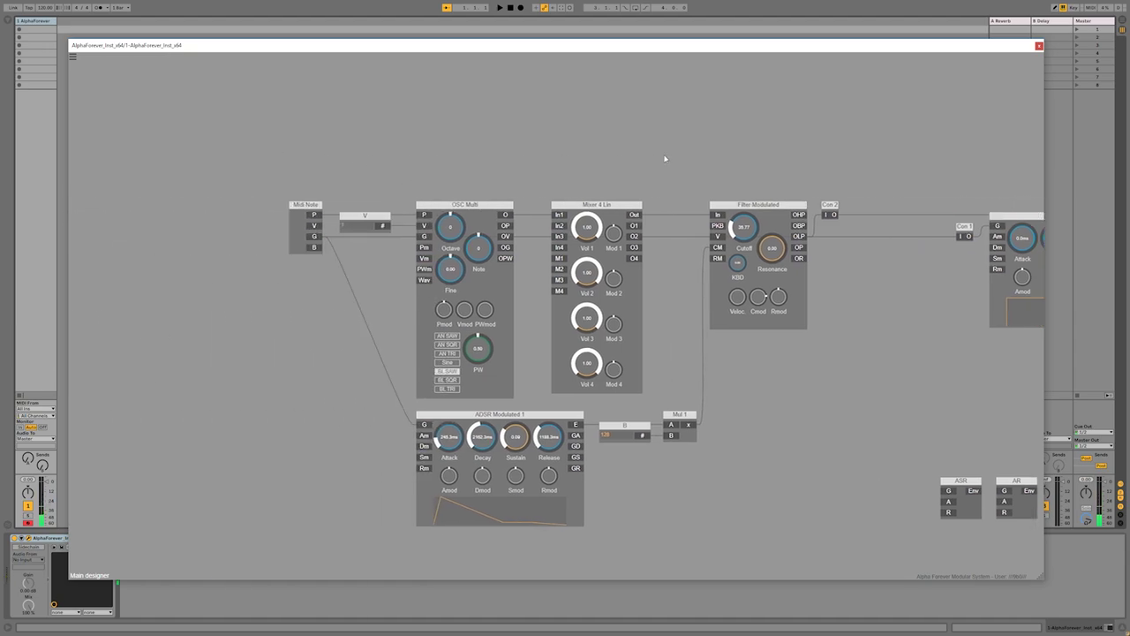
left_click_drag(758, 369, 704, 357)
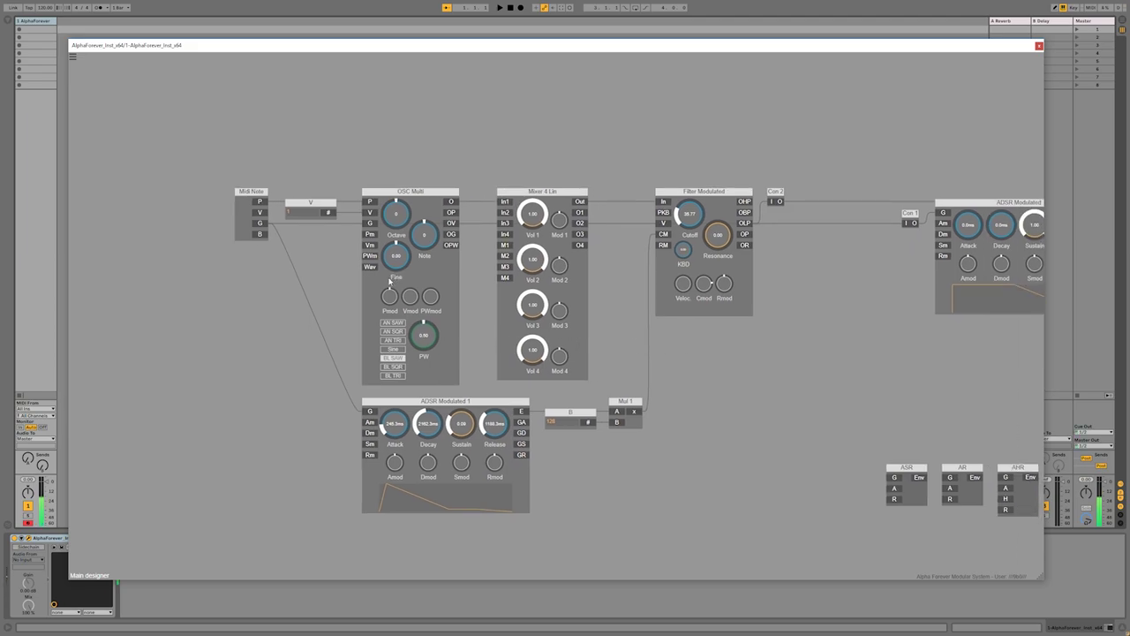
scroll(470, 303, "down", 1)
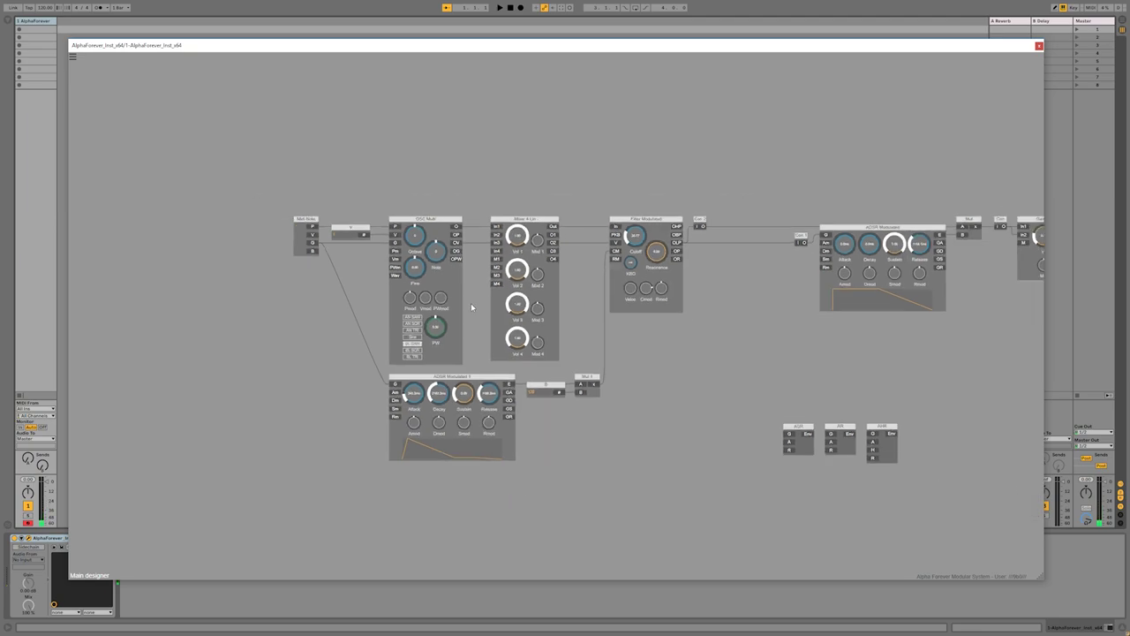
right_click(396, 479)
type("wave")
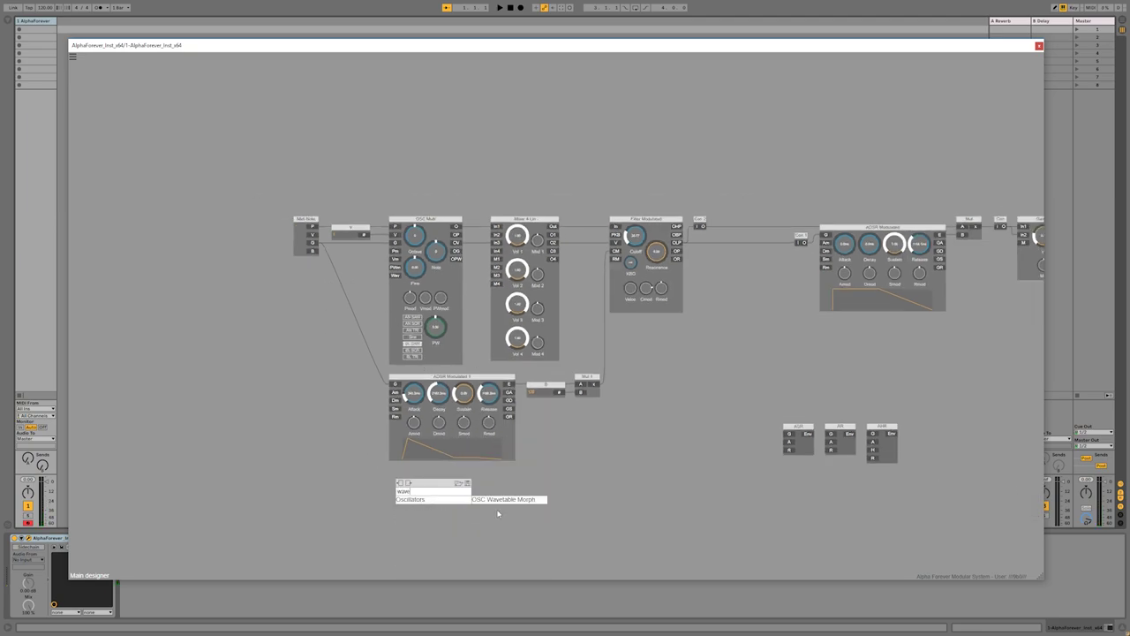
left_click(498, 501)
left_click_drag(433, 511, 478, 478)
left_click_drag(393, 483, 394, 373)
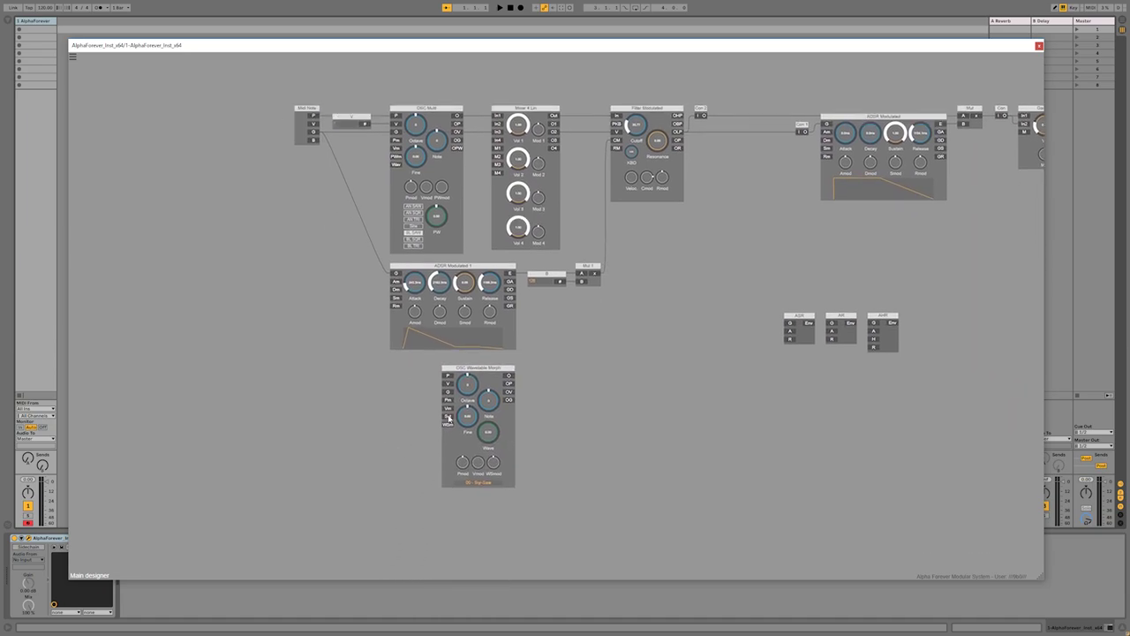
Feed the wavetable oscillator's Set input with a constant of 15 and wire OSC Multi's OP output to its P input.
scroll(405, 424, "up", 9)
double_click(516, 410)
left_click(406, 407)
type("15")
key("Return")
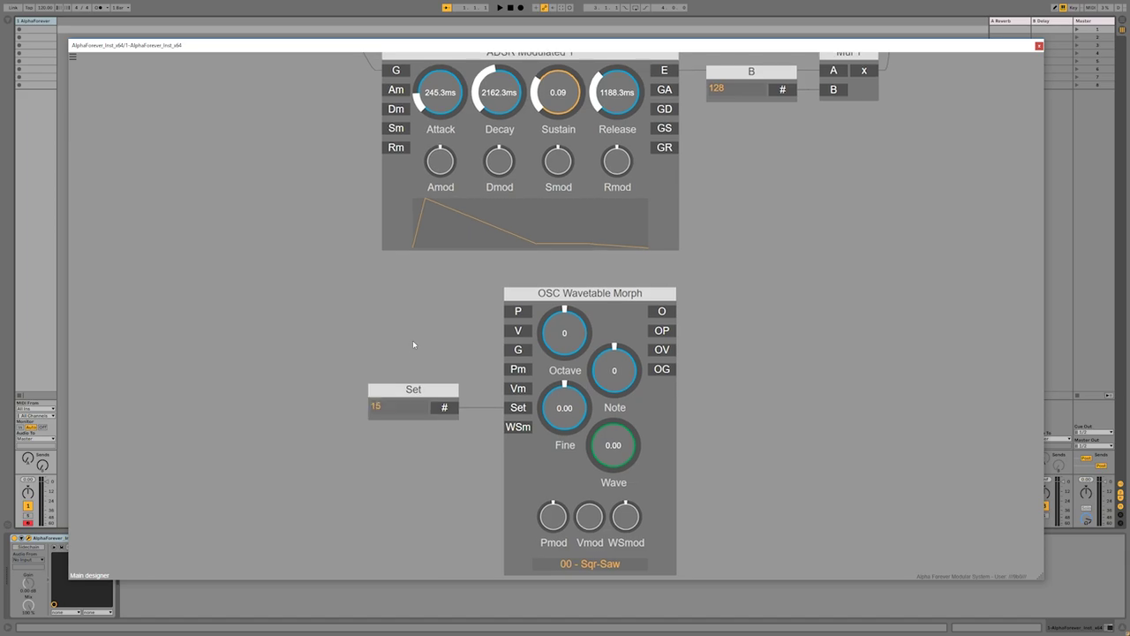
scroll(412, 340, "down", 5)
left_click_drag(471, 74, 460, 327)
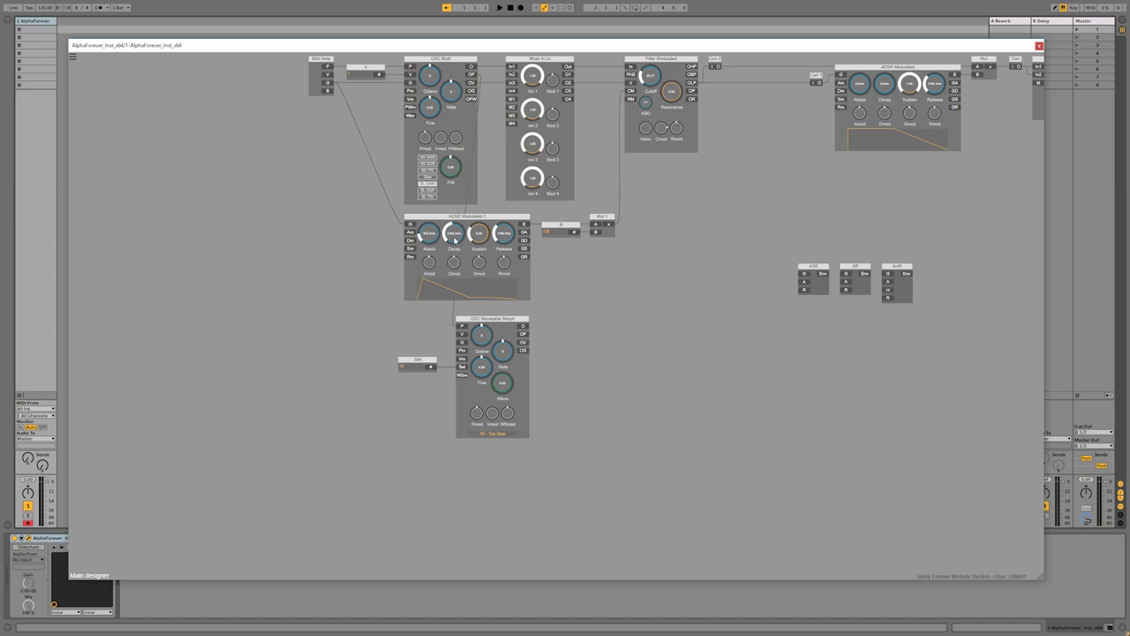
Move ADSR Modulated 1 and its multiplier down, and place the wavetable oscillator with its Set constant above them, below OSC Multi and the mixer.
left_click_drag(377, 210, 651, 304)
left_click_drag(606, 224, 606, 460)
left_click_drag(357, 295, 581, 454)
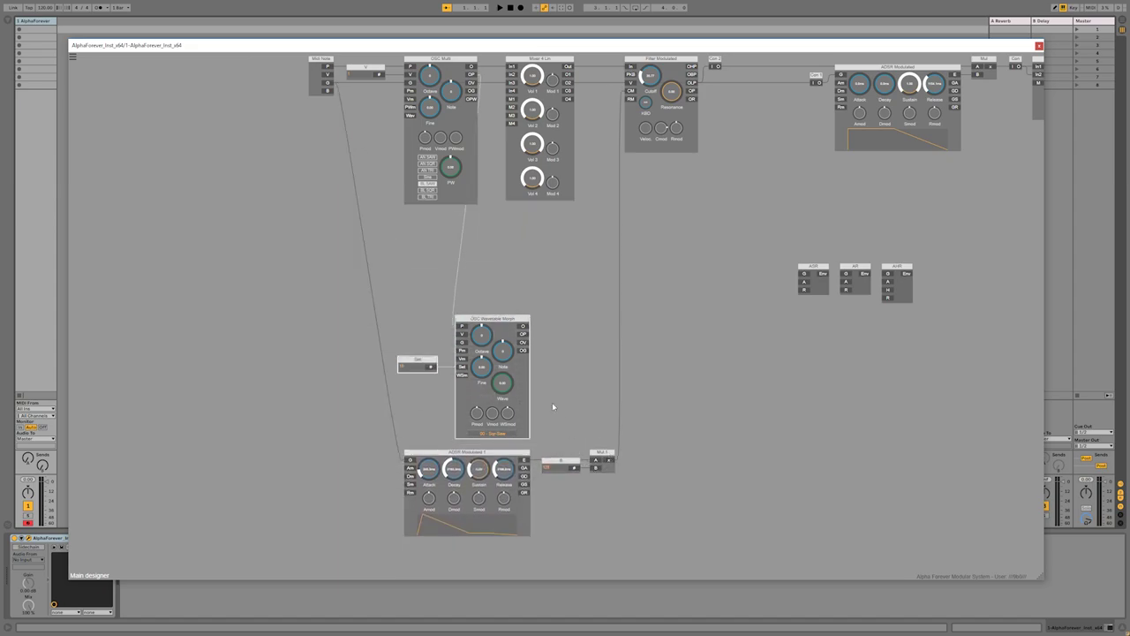
left_click_drag(499, 324, 508, 232)
Wire OSC Multi's OV output to the wavetable oscillator's V input.
scroll(444, 304, "up", 5)
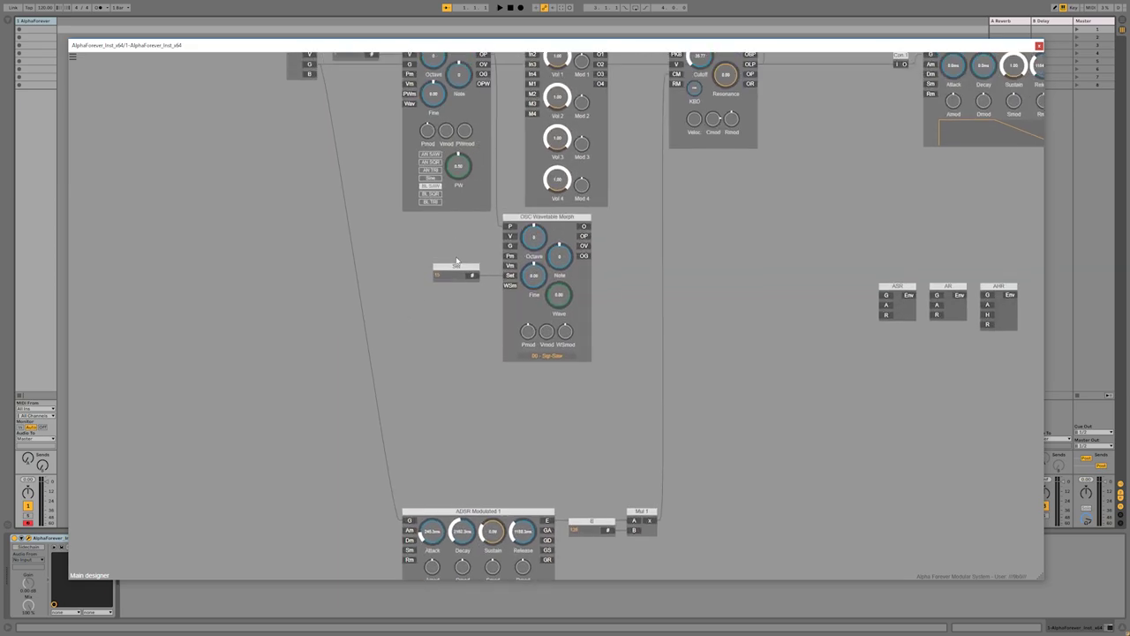
left_click_drag(522, 166, 519, 224)
left_click_drag(483, 127, 519, 378)
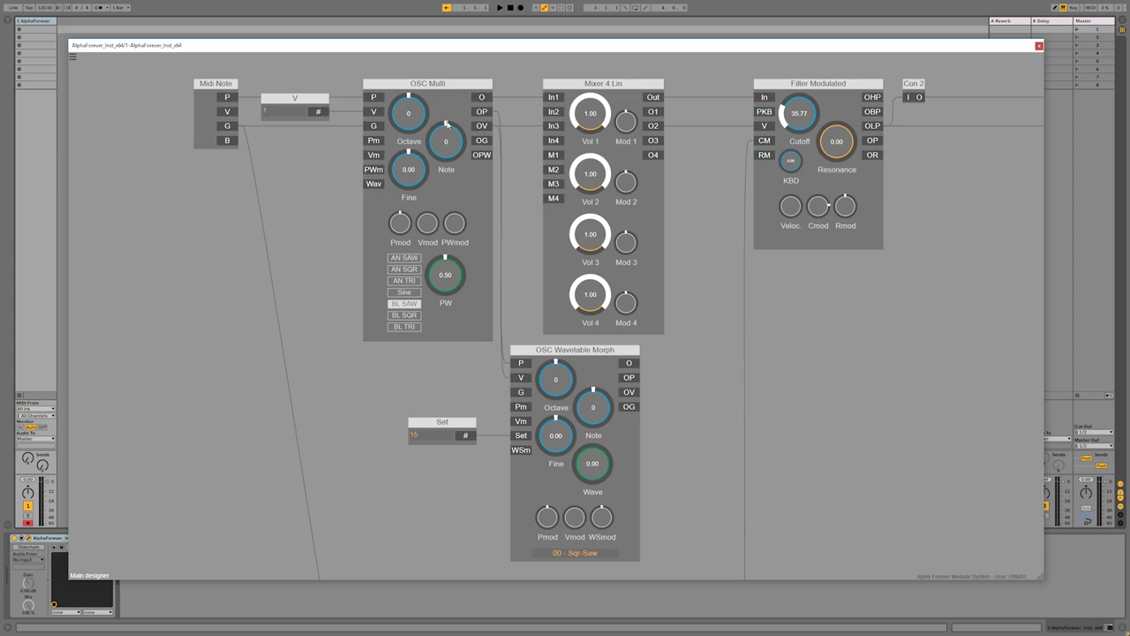
Move ADSR Modulated 1 with its constant and Mul 1 up to just below the wavetable oscillator.
left_click_drag(394, 394, 336, 340)
left_click_drag(295, 244, 293, 331)
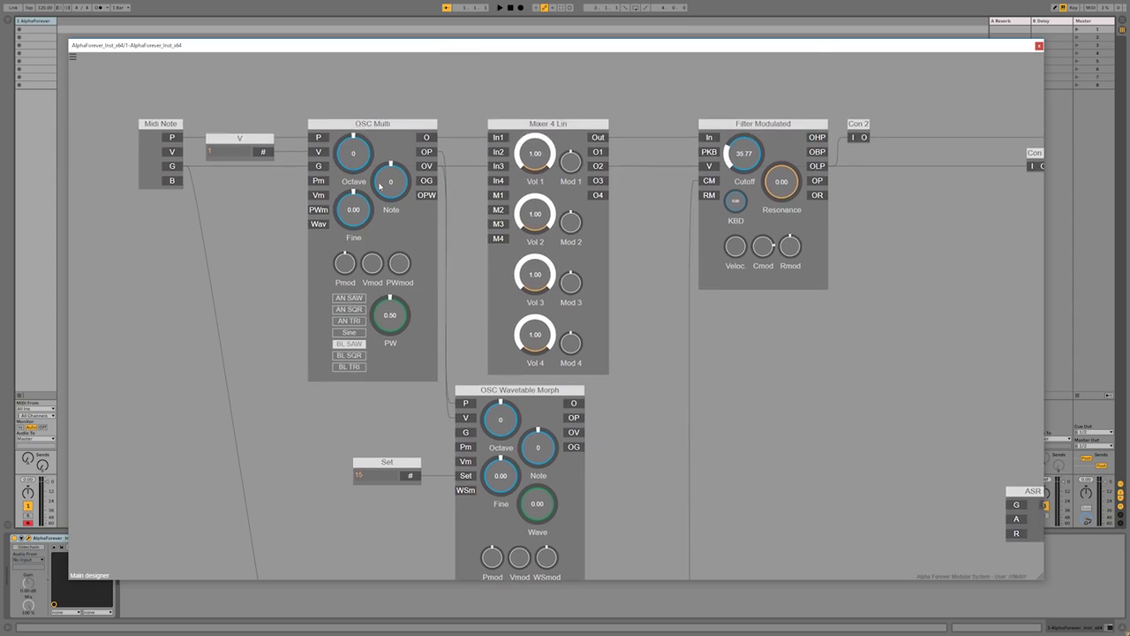
left_click_drag(364, 424, 360, 334)
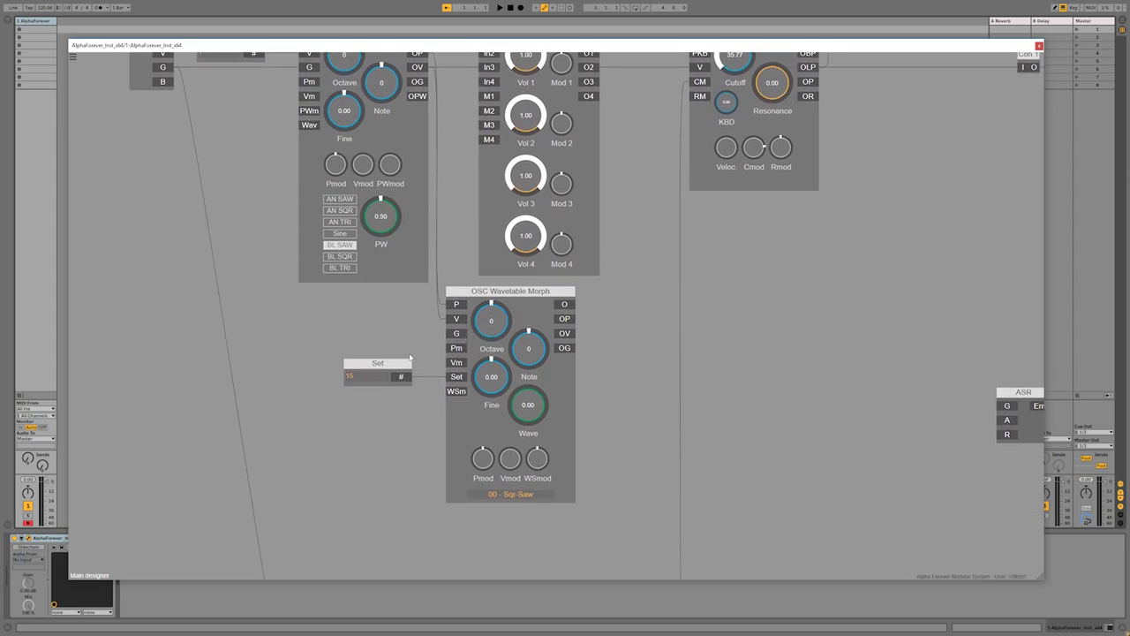
scroll(421, 331, "up", 1)
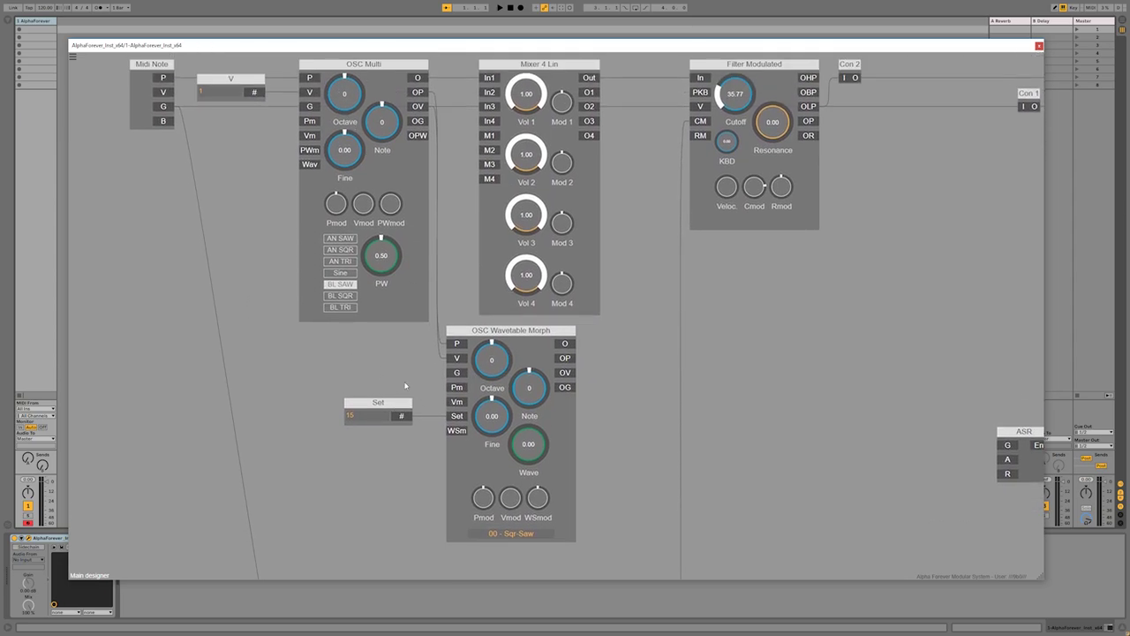
left_click_drag(428, 384, 502, 303)
scroll(504, 426, "down", 1)
left_click_drag(495, 473, 487, 310)
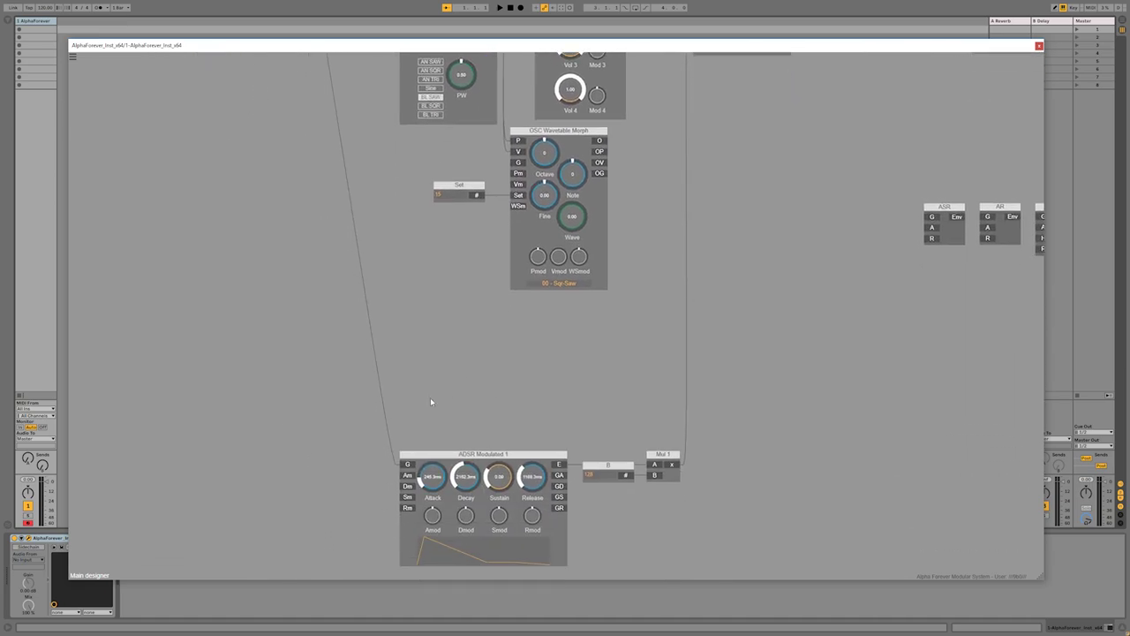
left_click_drag(713, 571, 340, 374)
left_click_drag(498, 458, 490, 312)
left_click_drag(424, 247, 391, 419)
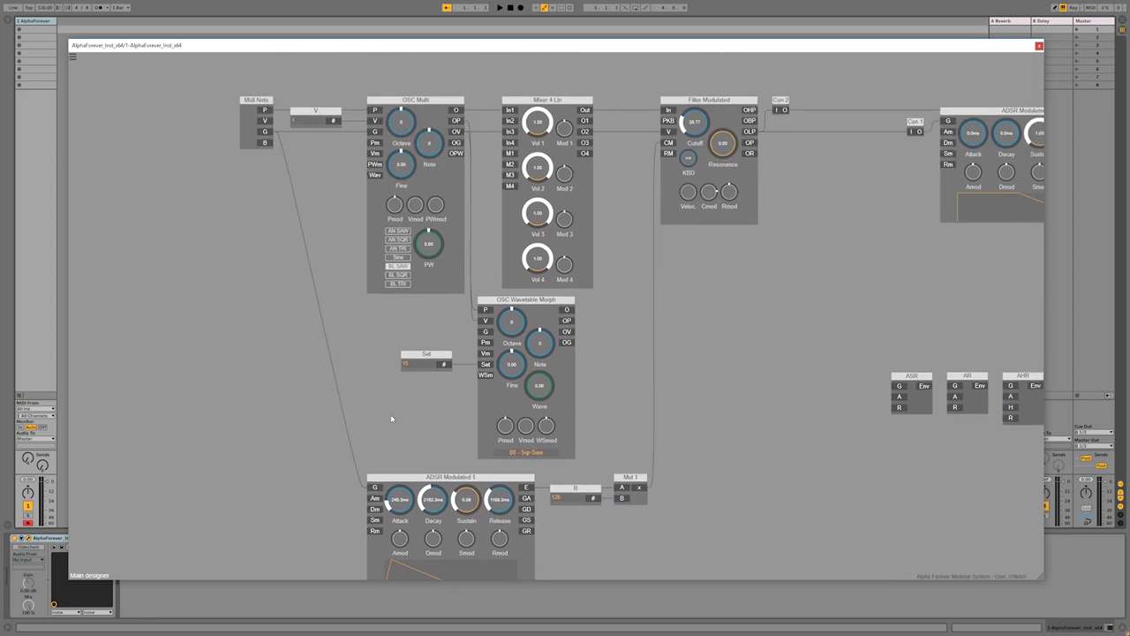
Left-align Mixer 4 Lin with the OSC Wavetable Morph module.
left_click(552, 108)
left_click(525, 305, "shift")
key("l")
left_click(605, 301)
left_click_drag(652, 86, 860, 285)
left_click(575, 175)
left_click_drag(713, 262, 562, 292)
scroll(651, 313, "down", 3)
left_click_drag(673, 324, 537, 325)
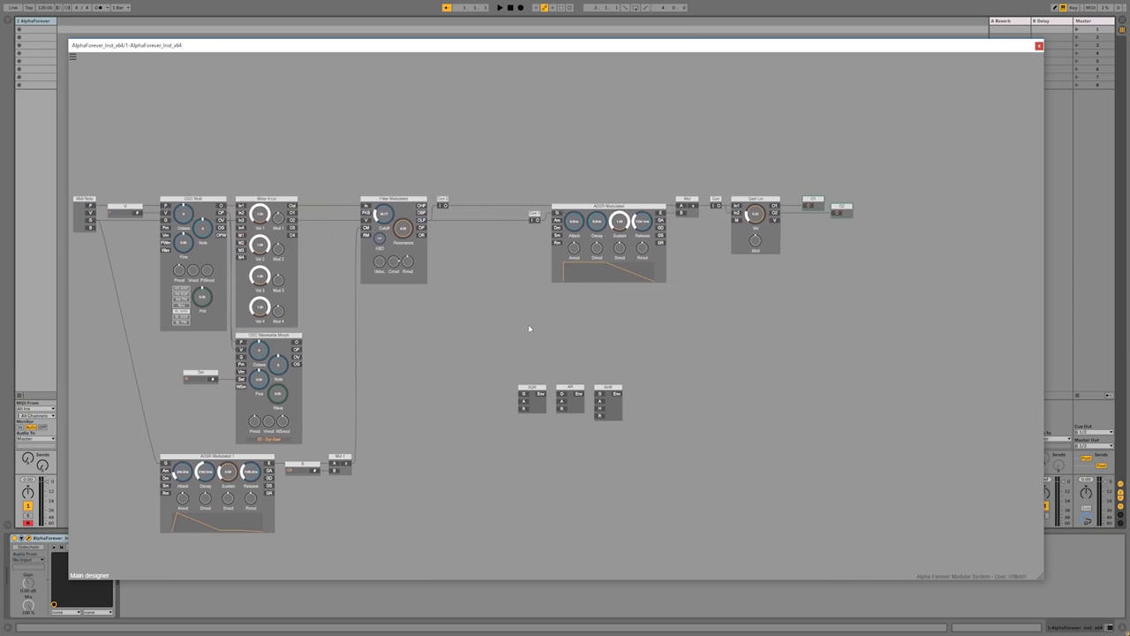
Add a second Mixer 4 Lin on the signal path after Con 2, between the filter and the ADSR Modulated module.
double_click(447, 209)
type("mixer")
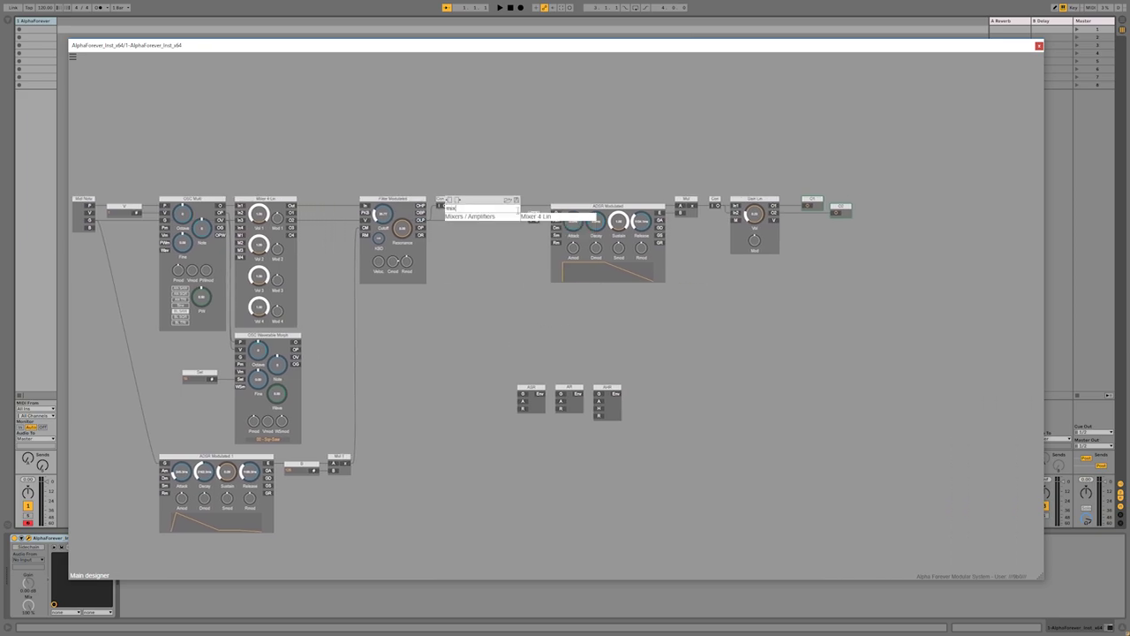
left_click(527, 216)
left_click_drag(515, 201, 493, 200)
left_click(395, 321)
Add an LFO Multi feeding the wavetable oscillator's WSm input, place it to the oscillator's left, and set its waveform to TRI.
scroll(386, 348, "up", 2)
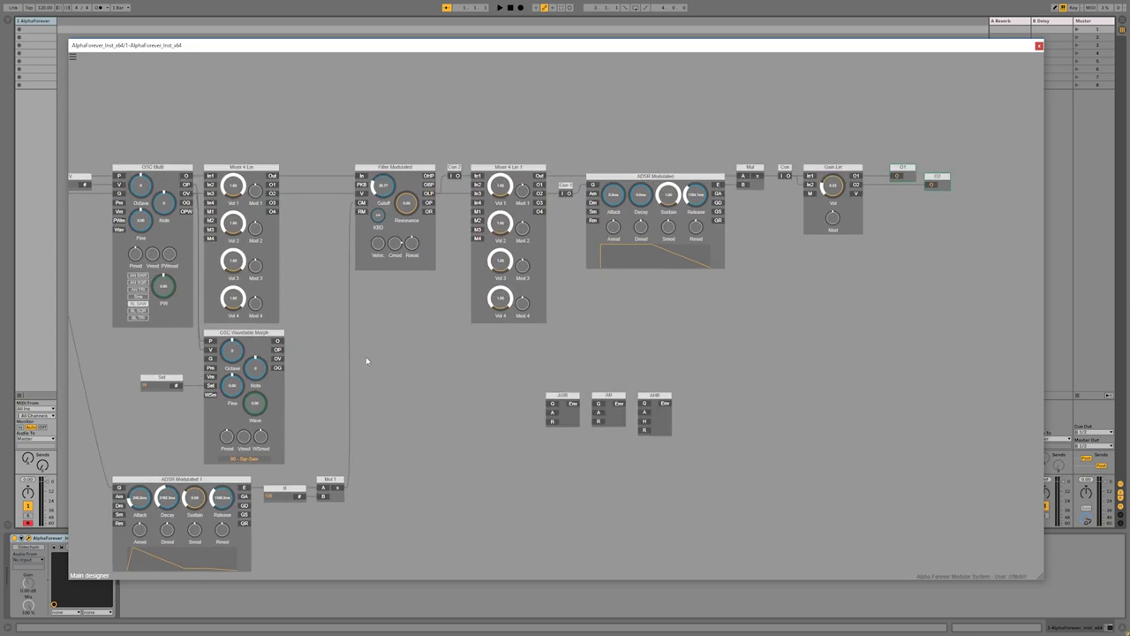
left_click_drag(353, 366, 602, 340)
scroll(365, 383, "up", 4)
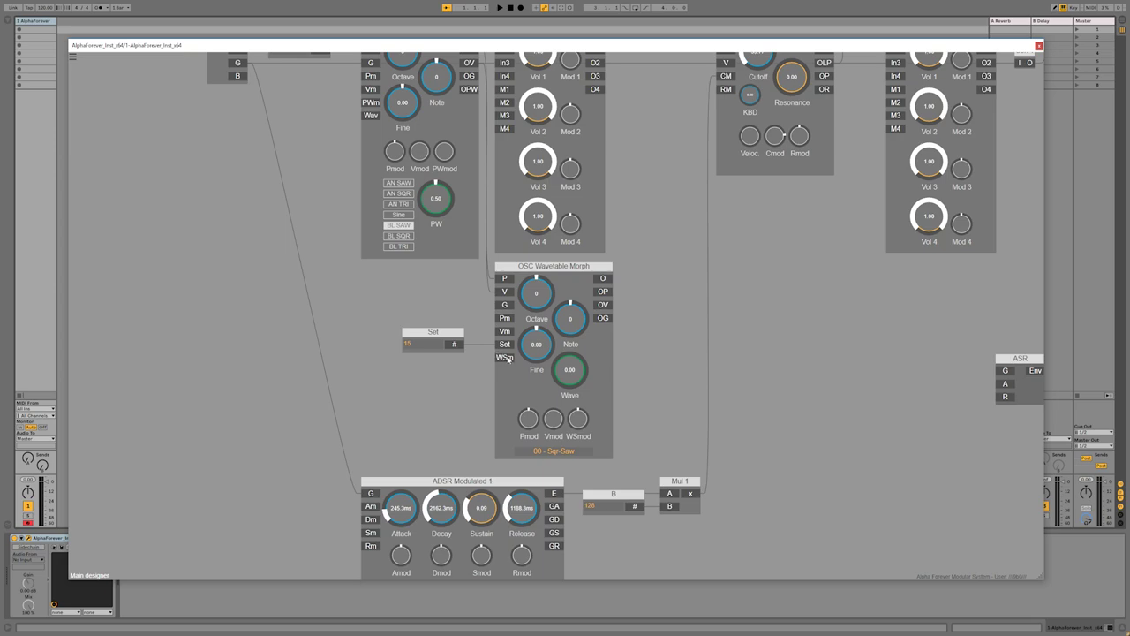
right_click(508, 357)
type("lfo")
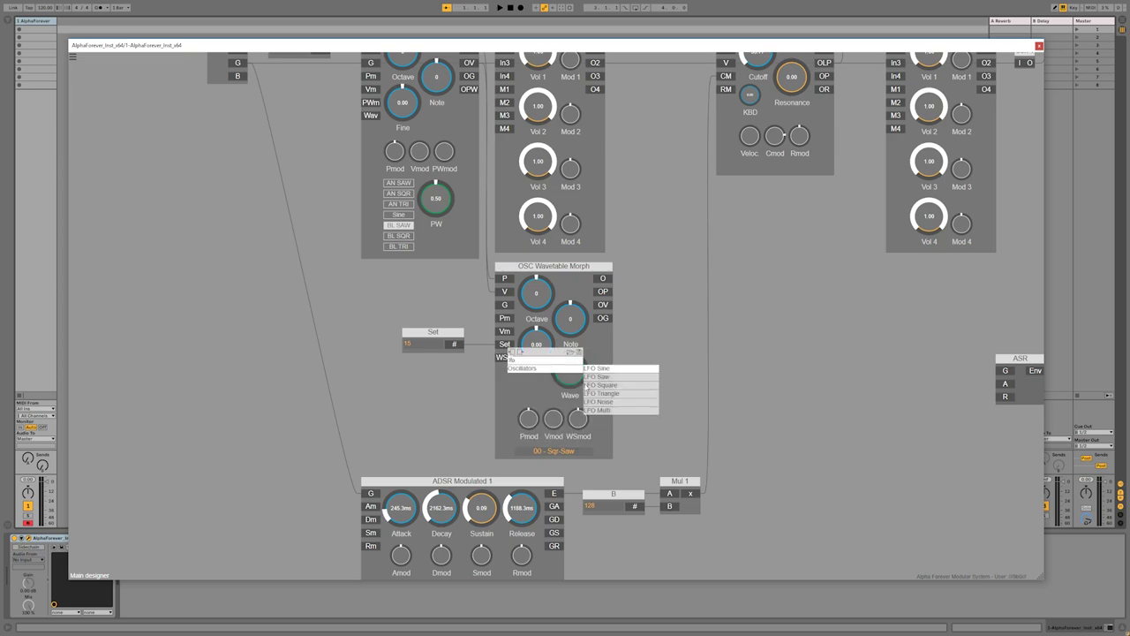
left_click(603, 410)
left_click_drag(370, 388, 288, 388)
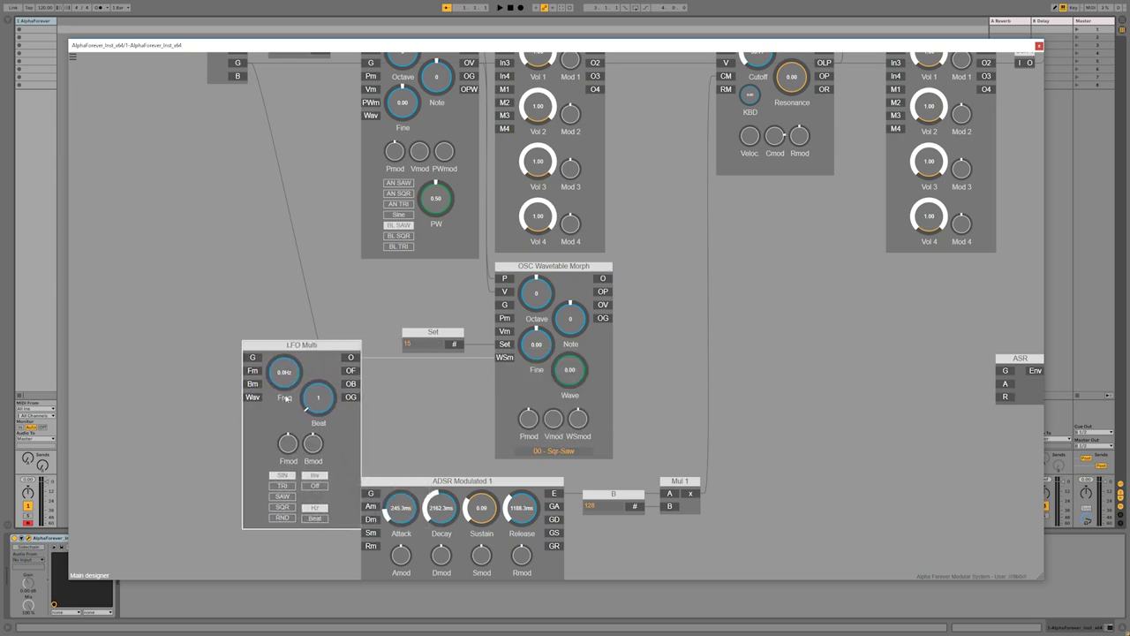
left_click(277, 487)
Add a second Filter Modulated fed by the wavetable oscillator's O output.
scroll(652, 361, "down", 6)
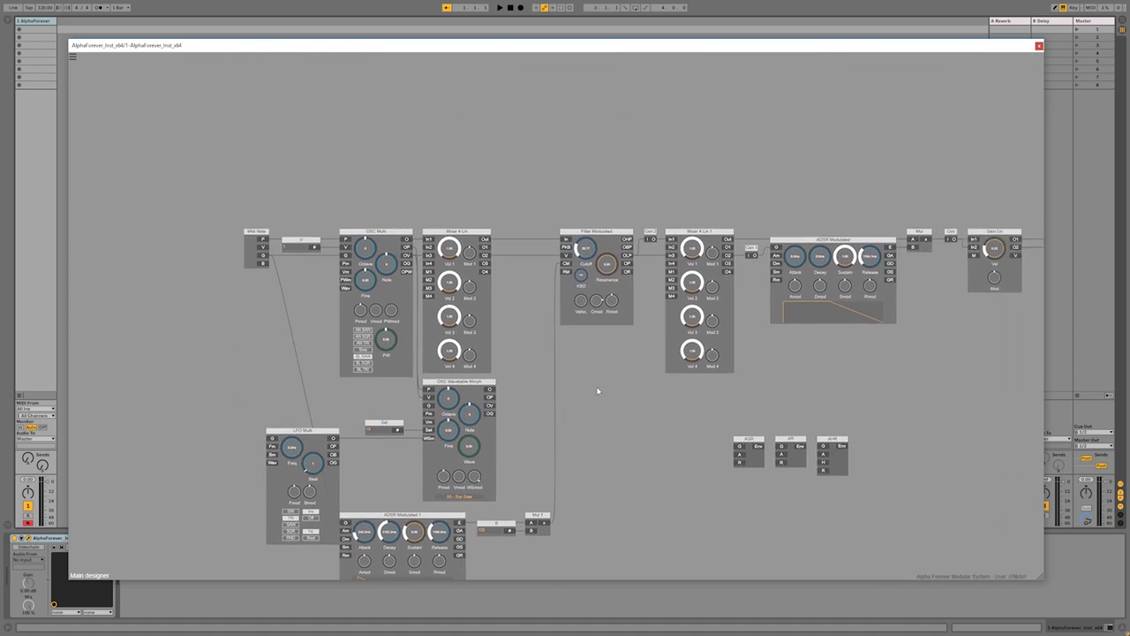
left_click(488, 389)
type("fil")
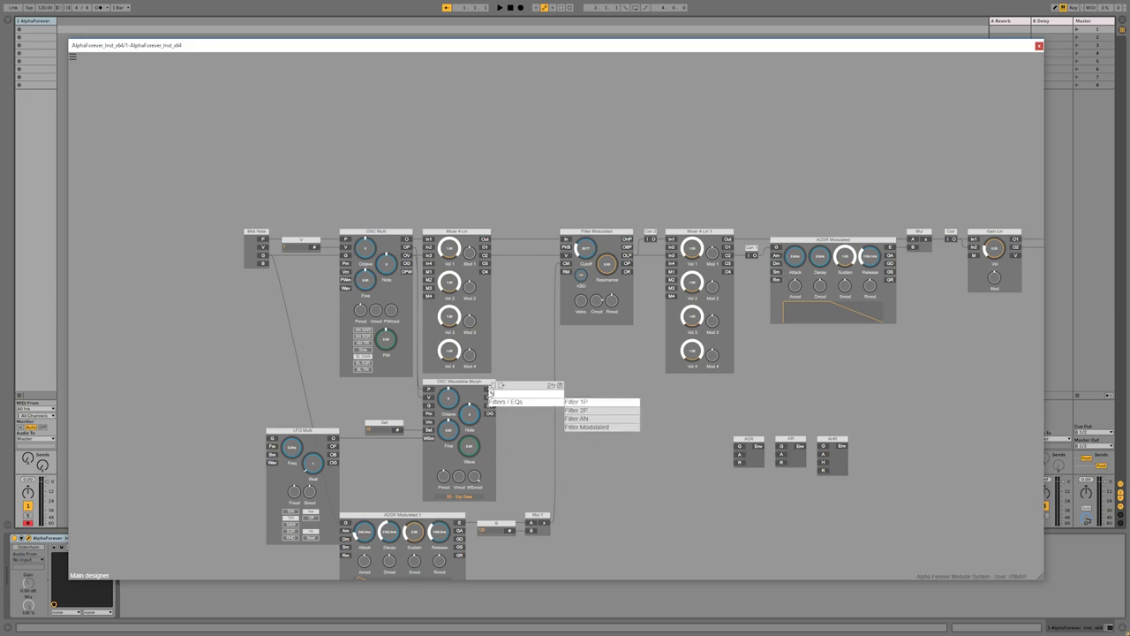
left_click(587, 426)
left_click(567, 386)
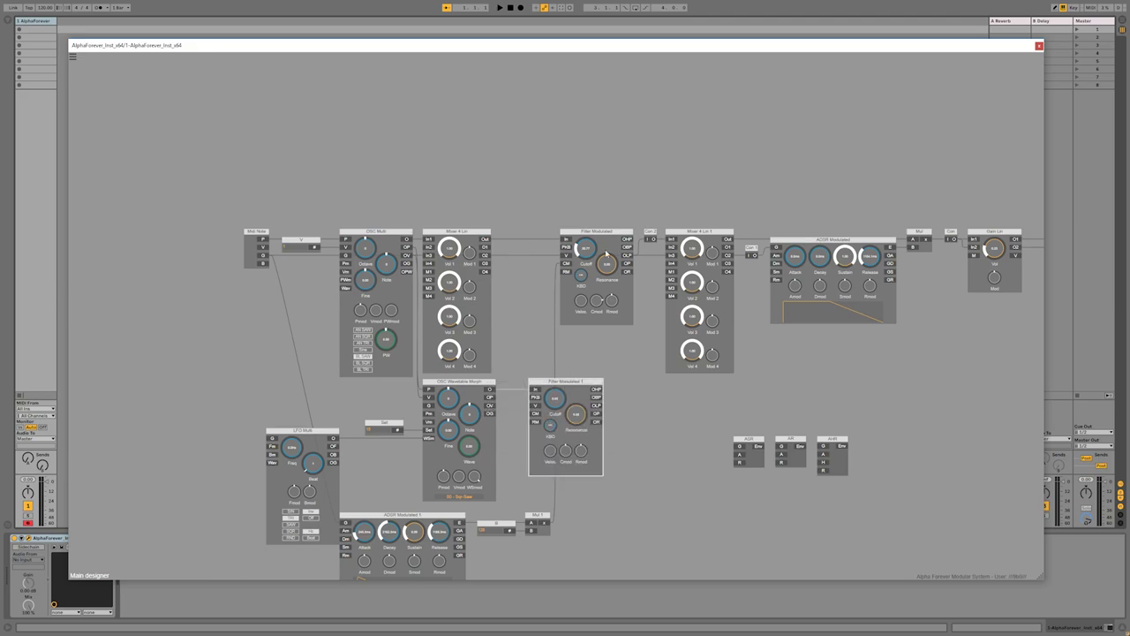
Left-align the new filter with the first one and wire its OLP output to the second mixer's In2.
left_click(605, 236, "shift")
key("l")
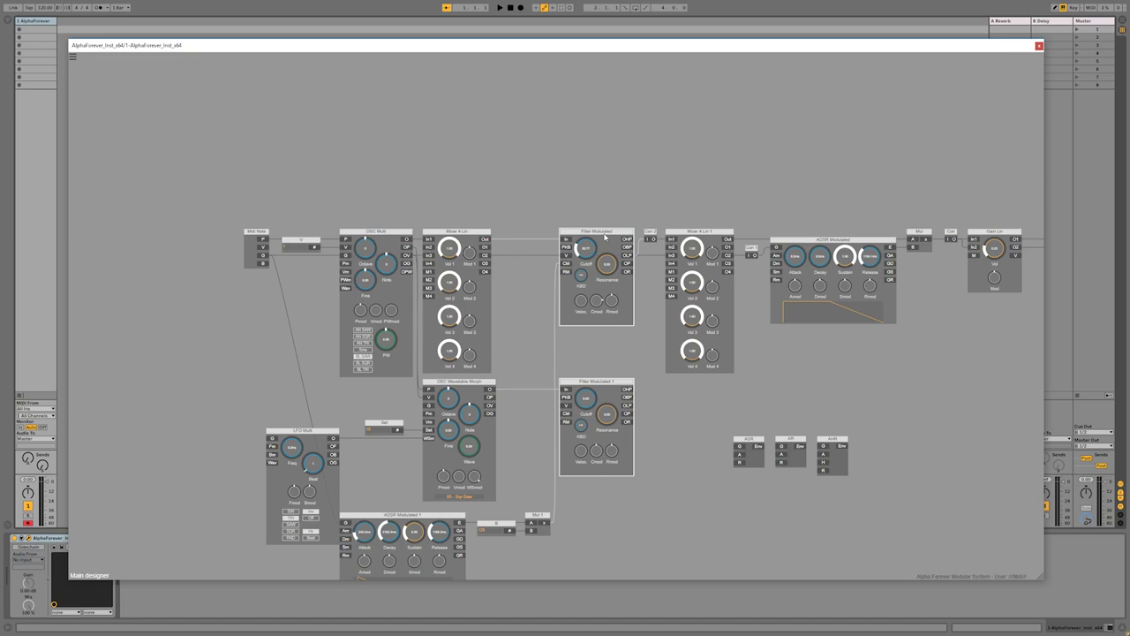
left_click(656, 408)
left_click_drag(627, 405, 667, 249)
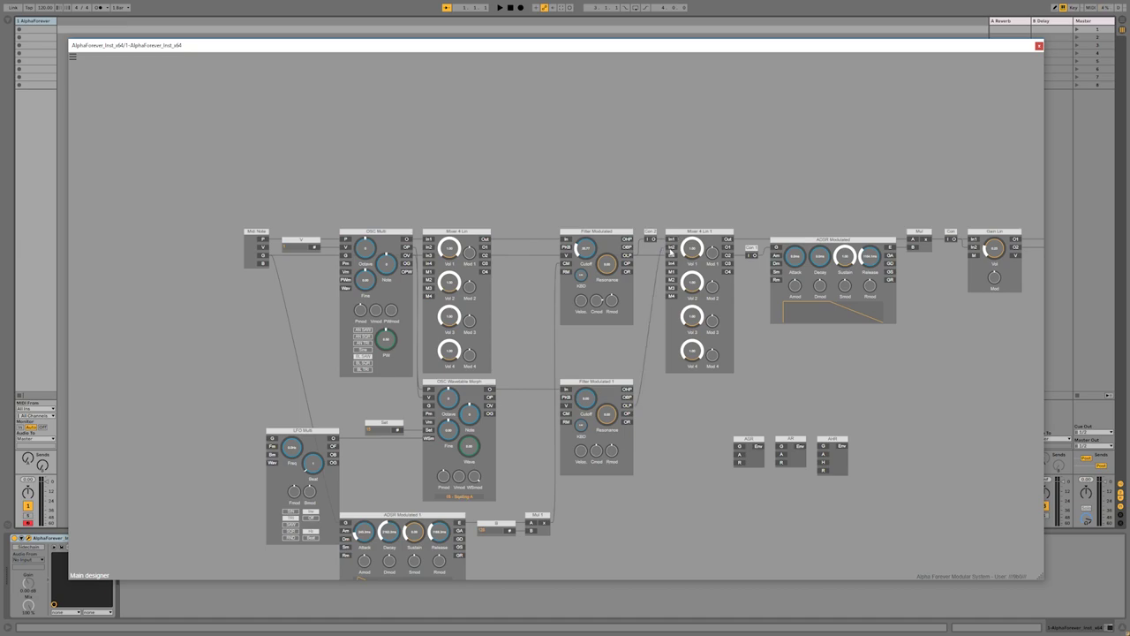
Move ADSR Modulated 1 slightly right so it sits clear of LFO Multi, just before its multiplier.
scroll(653, 414, "down", 3)
left_click_drag(607, 427, 657, 393)
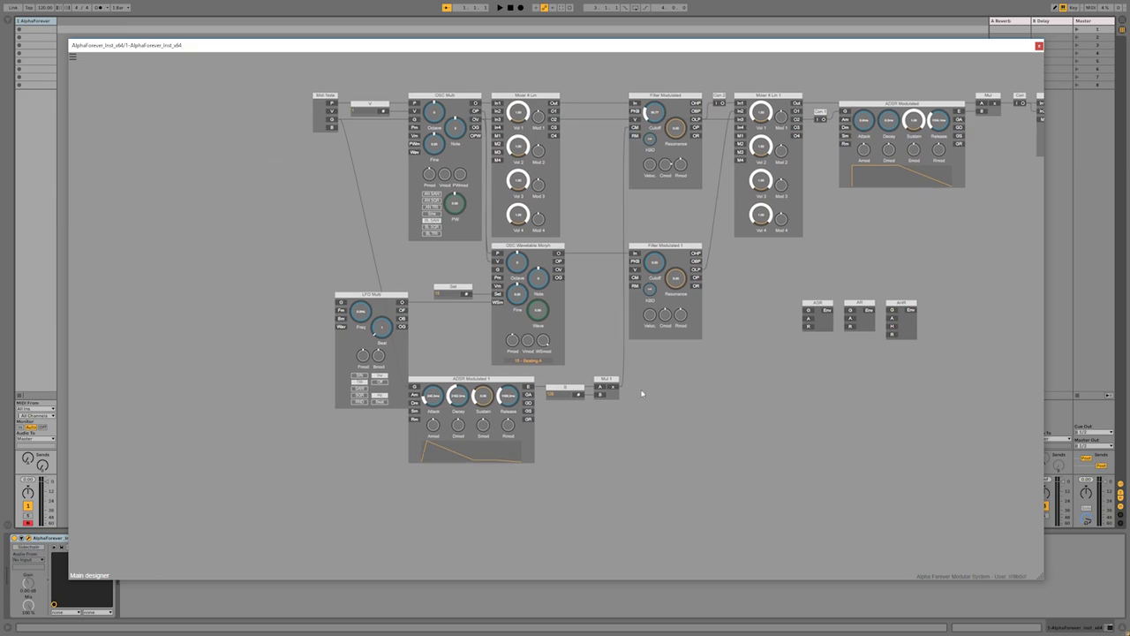
left_click(500, 386)
left_click_drag(520, 382, 529, 382)
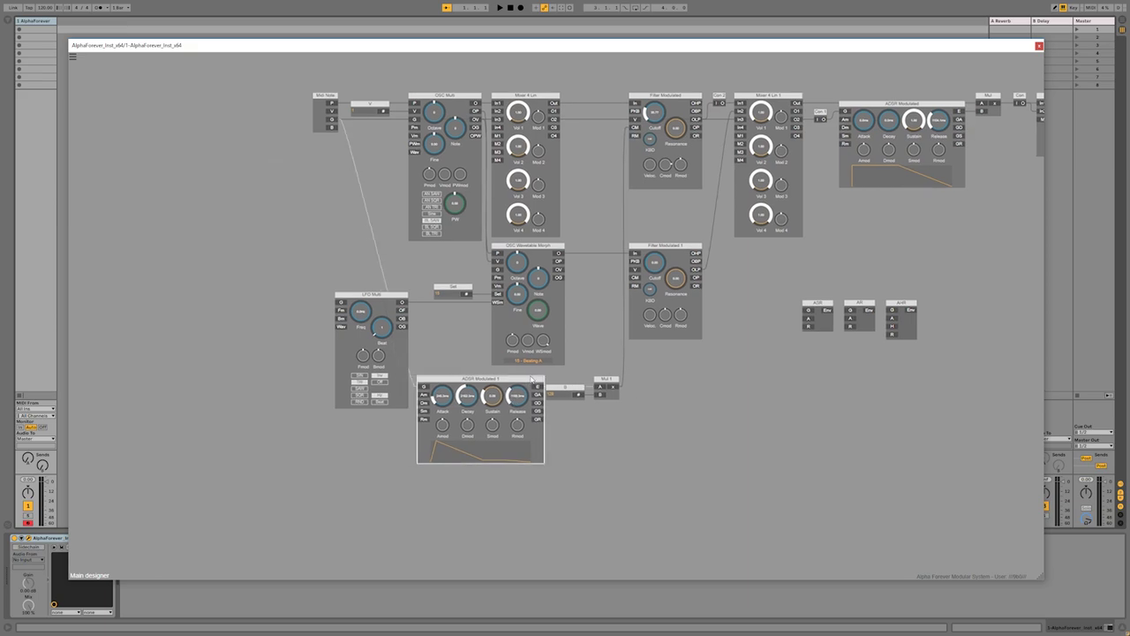
left_click(613, 383)
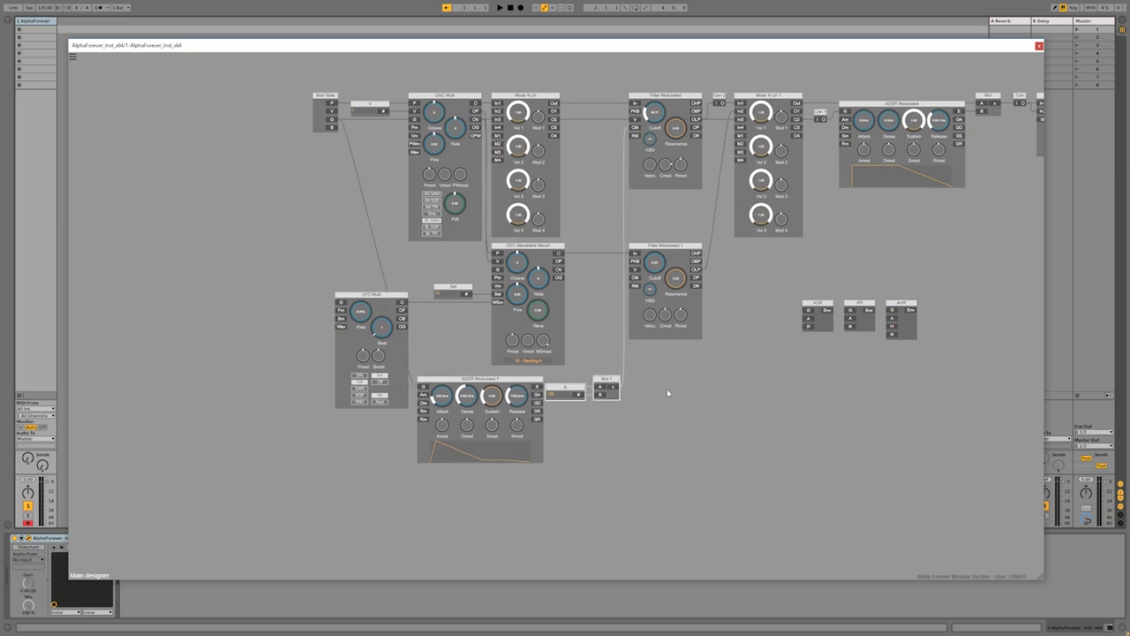
scroll(618, 439, "up", 2)
left_click_drag(502, 374, 496, 374)
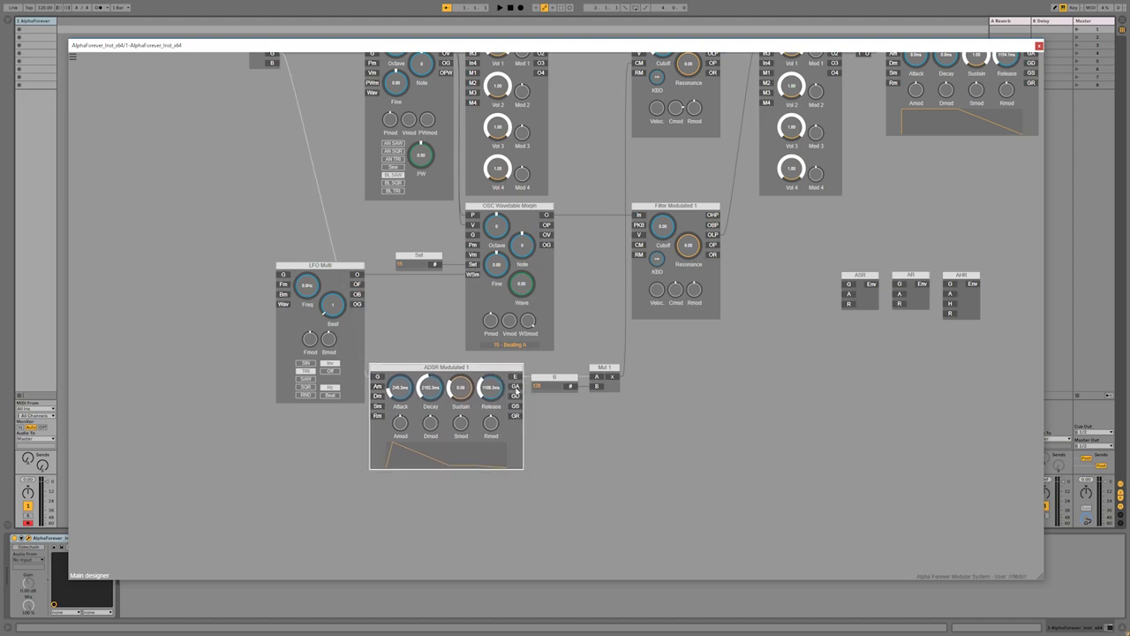
left_click_drag(500, 368, 503, 367)
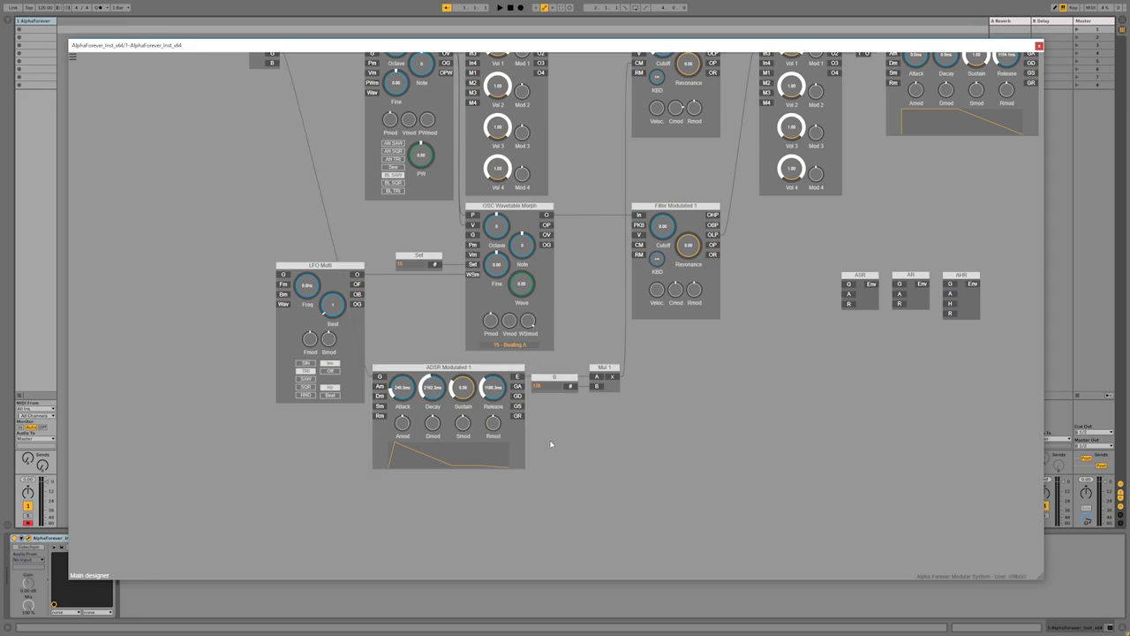
scroll(523, 403, "up", 4)
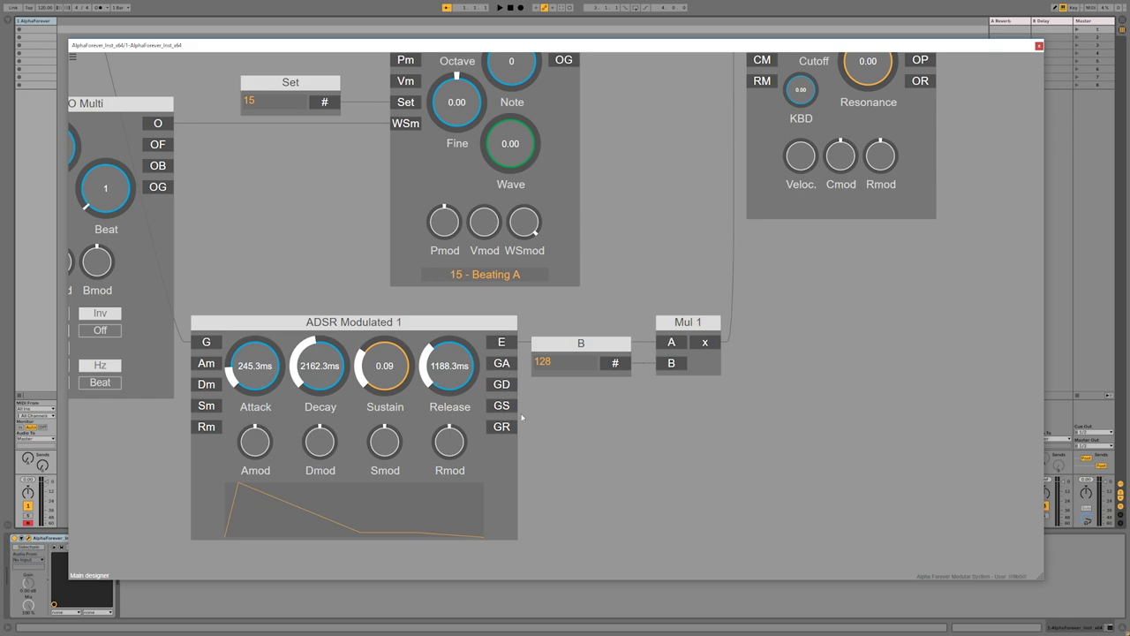
Move the AHR module under constant B beside ADSR Modulated 1 and wire ADSR Modulated 1's GD output to its G input.
scroll(546, 391, "down", 2)
scroll(547, 391, "down", 1)
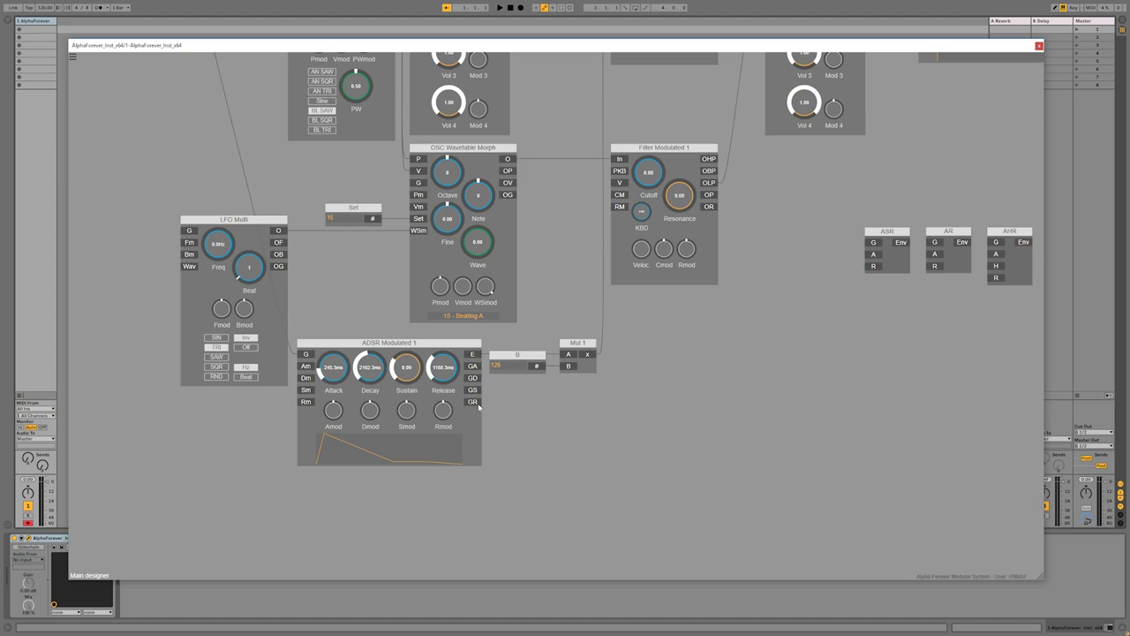
scroll(497, 404, "up", 3)
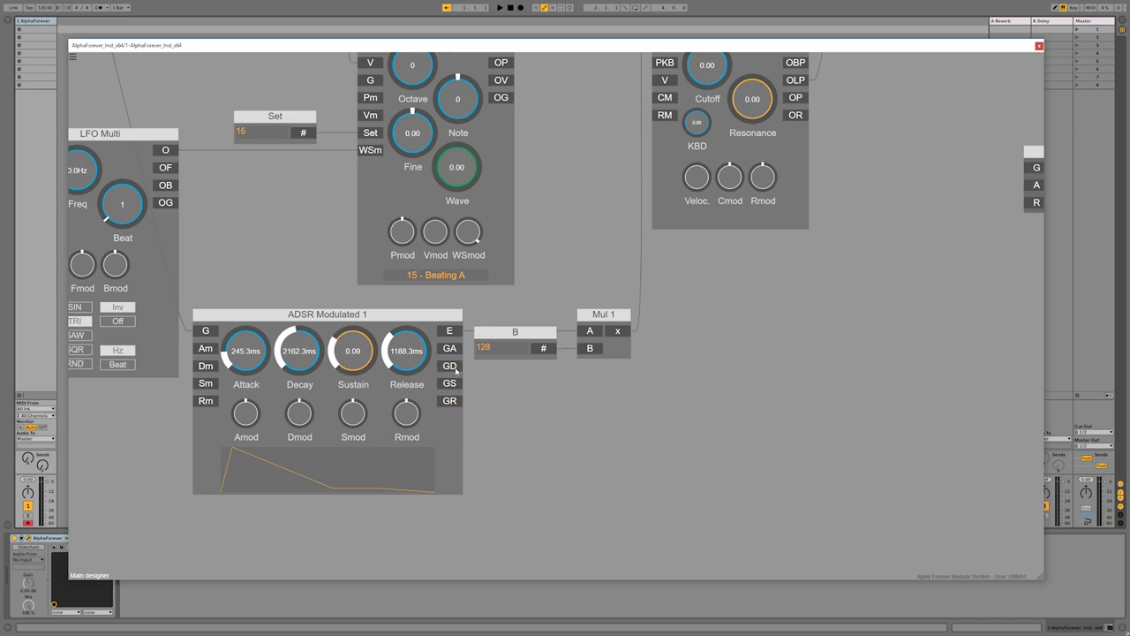
scroll(560, 382, "down", 3)
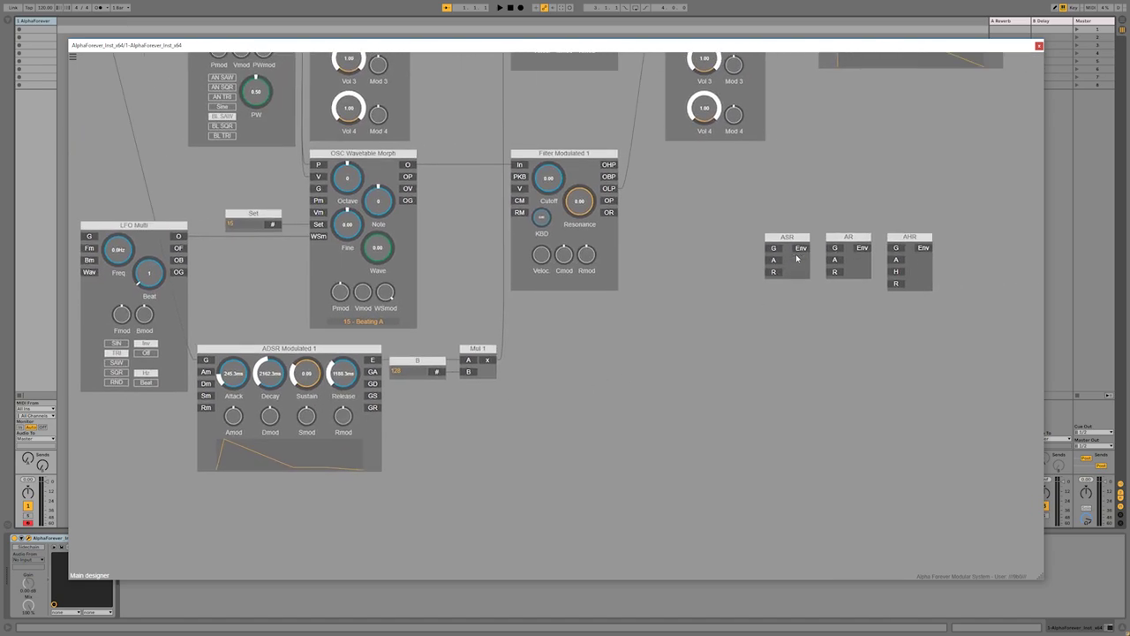
left_click_drag(914, 239, 506, 394)
left_click_drag(373, 385, 566, 383)
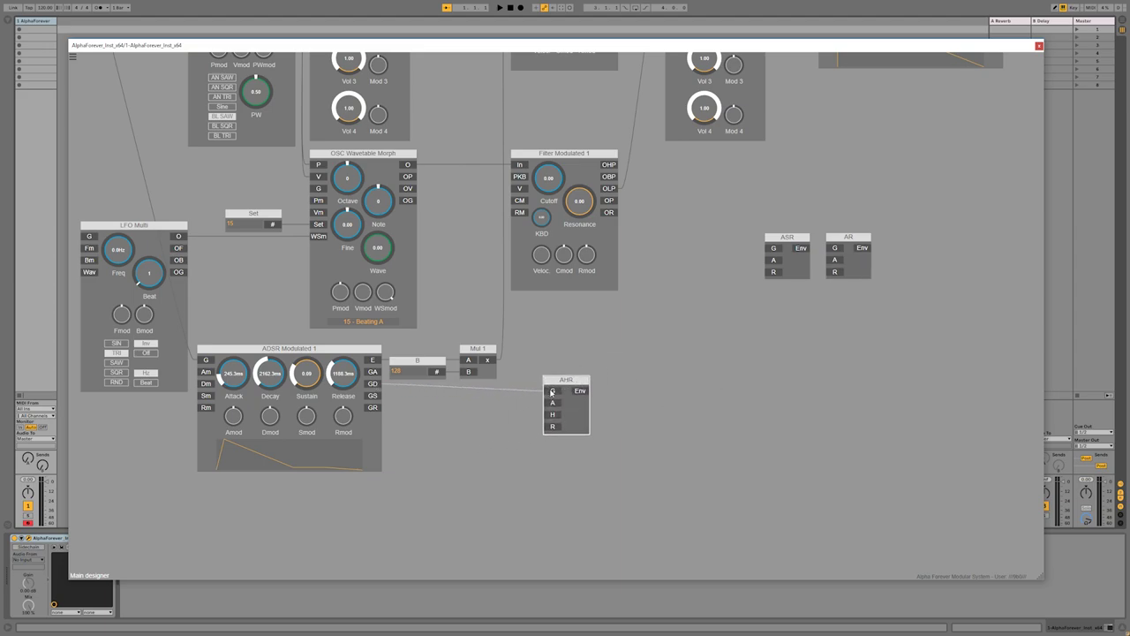
scroll(603, 381, "down", 3)
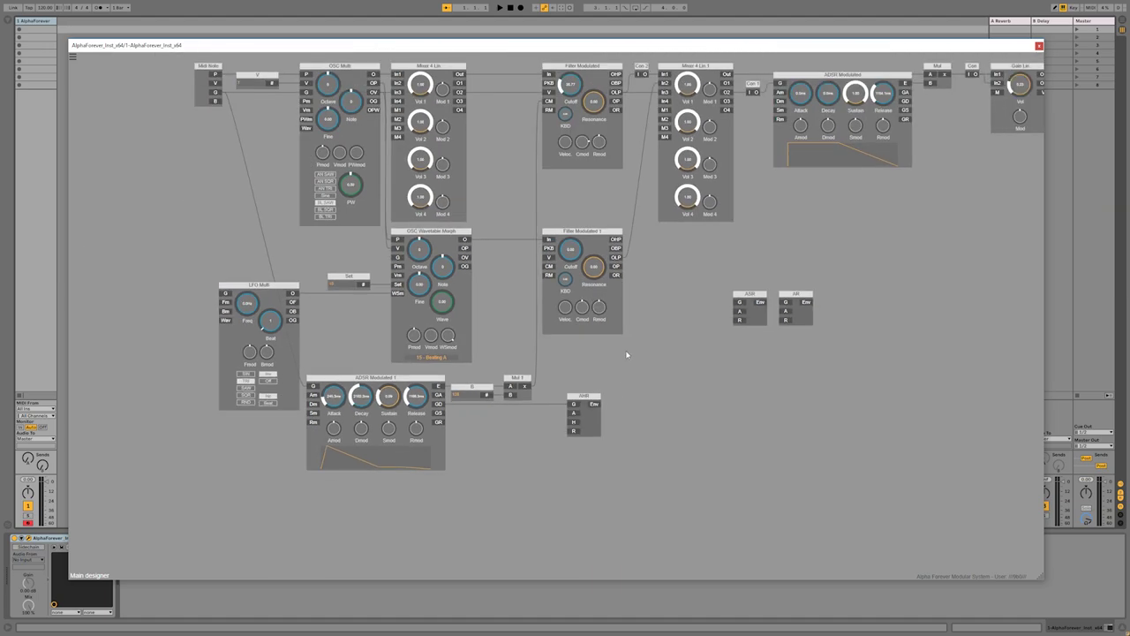
left_click_drag(586, 397, 474, 411)
left_click(532, 409)
Wire the AHR's Env output to Filter Modulated 1's CM input and insert a Mul module in that connection.
scroll(498, 409, "up", 3)
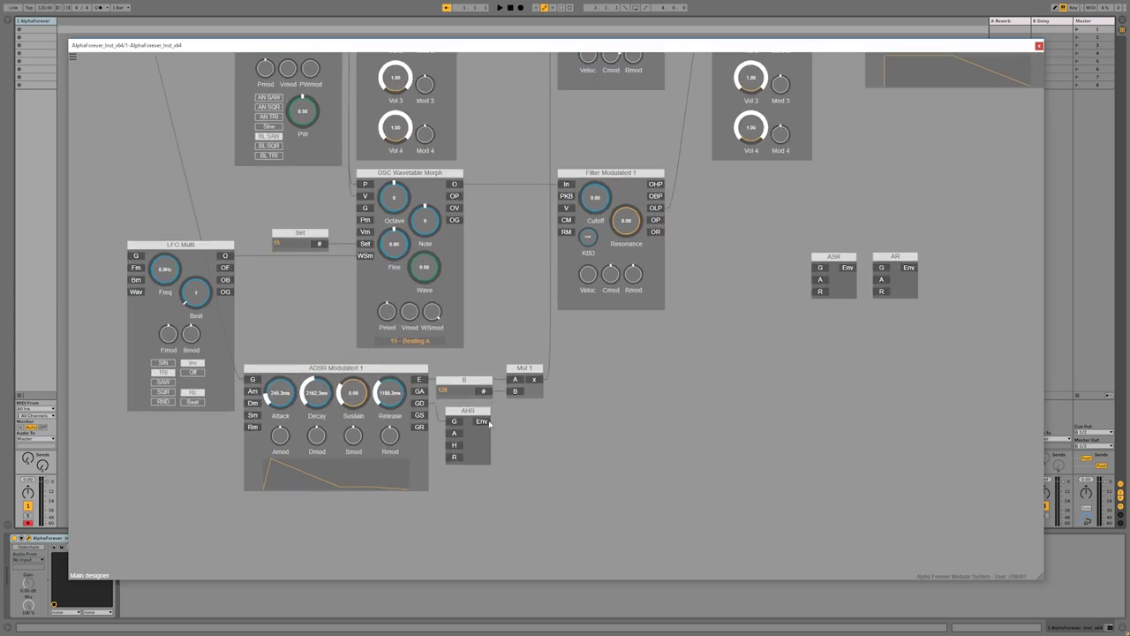
left_click_drag(542, 212, 563, 222)
right_click(484, 423)
mouse_move(531, 433)
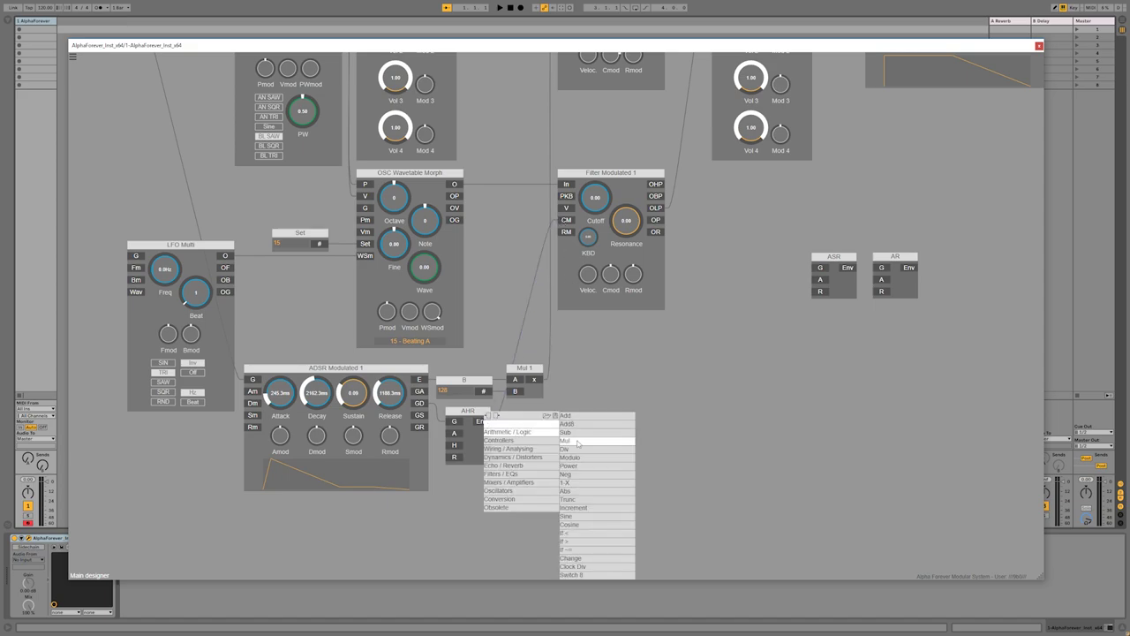
left_click(569, 440)
scroll(707, 389, "down", 6)
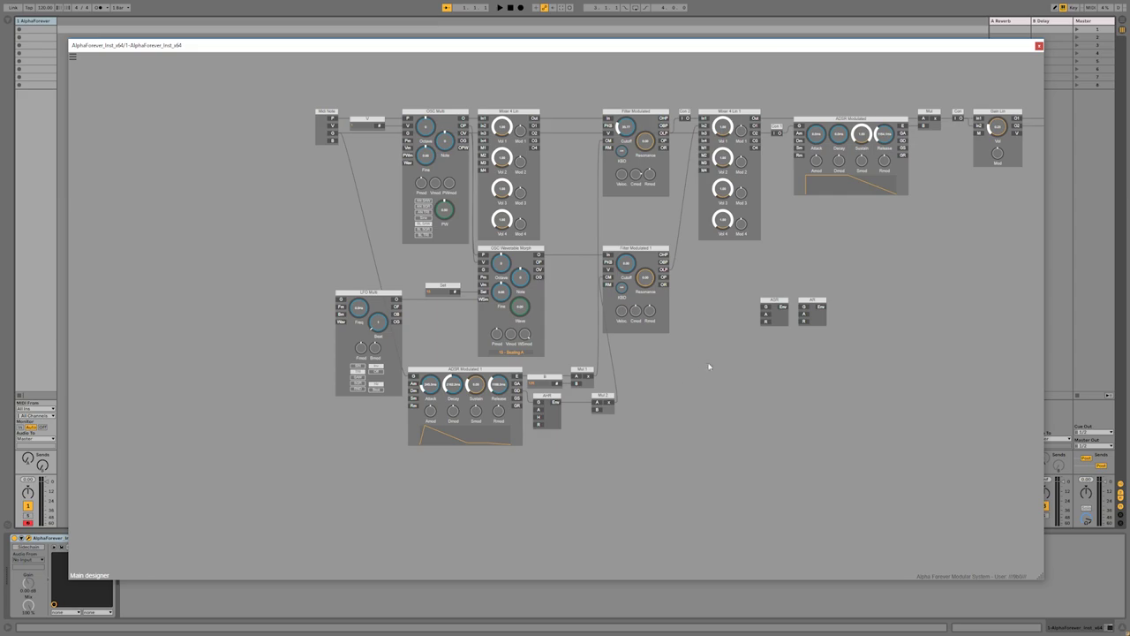
Shift both filters and all modules after them slightly right to make room for the modulation wiring.
left_click_drag(897, 420, 465, 166)
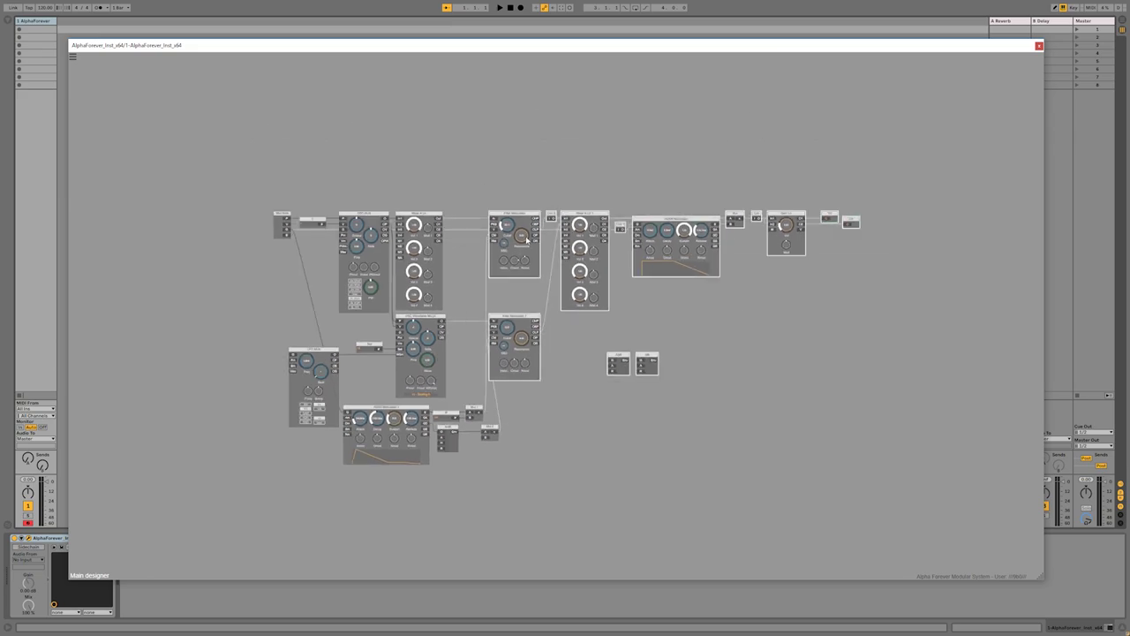
left_click_drag(526, 211, 546, 214)
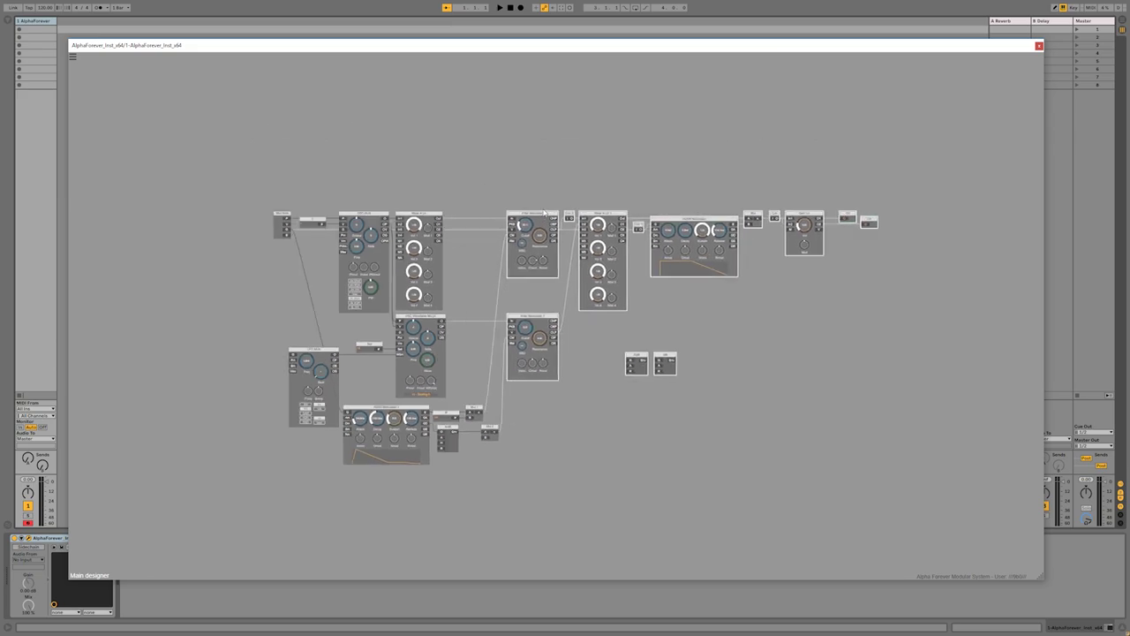
scroll(541, 424, "up", 3)
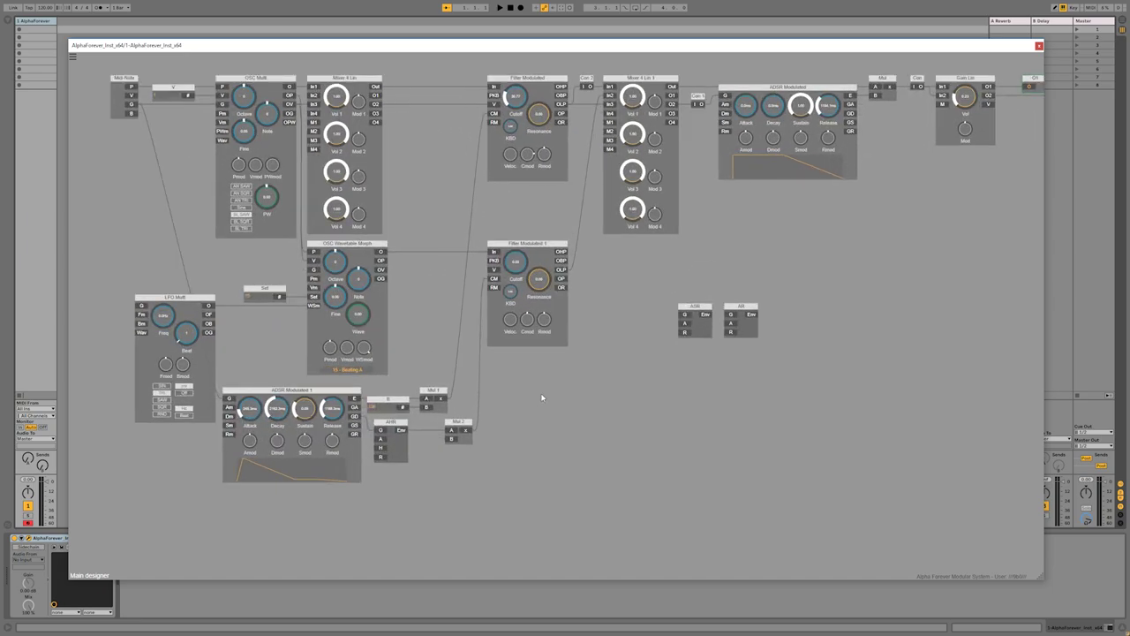
Insert a connector module into the wire from Mul 1 to Filter Modulated's CM input and place it close to the filter.
right_click(493, 119)
mouse_move(530, 143)
left_click(607, 220)
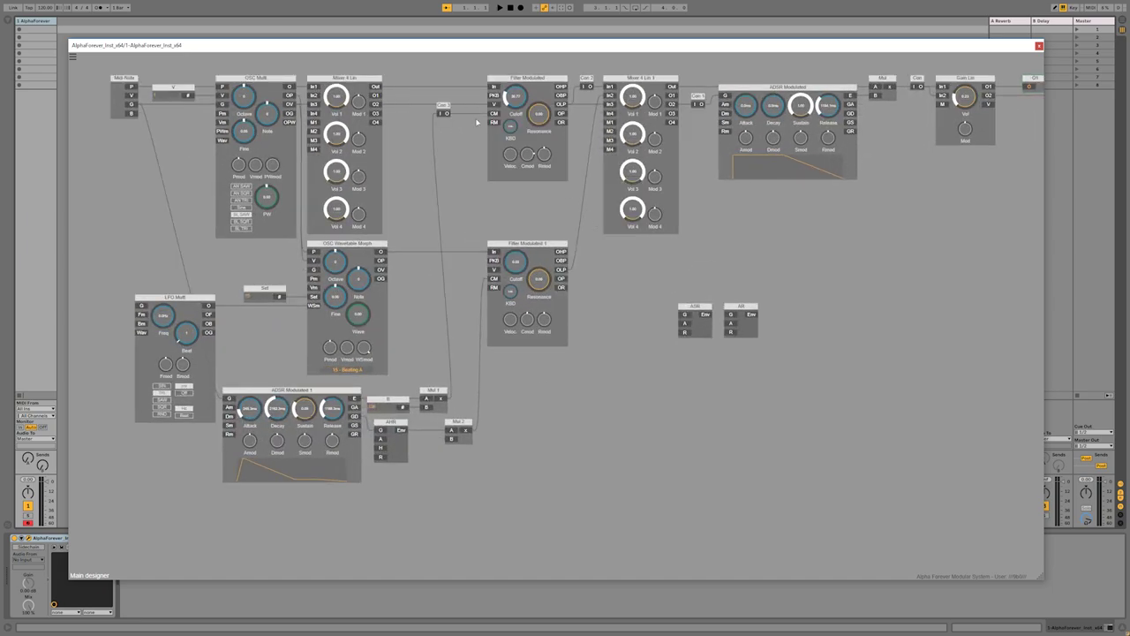
left_click_drag(444, 107, 466, 109)
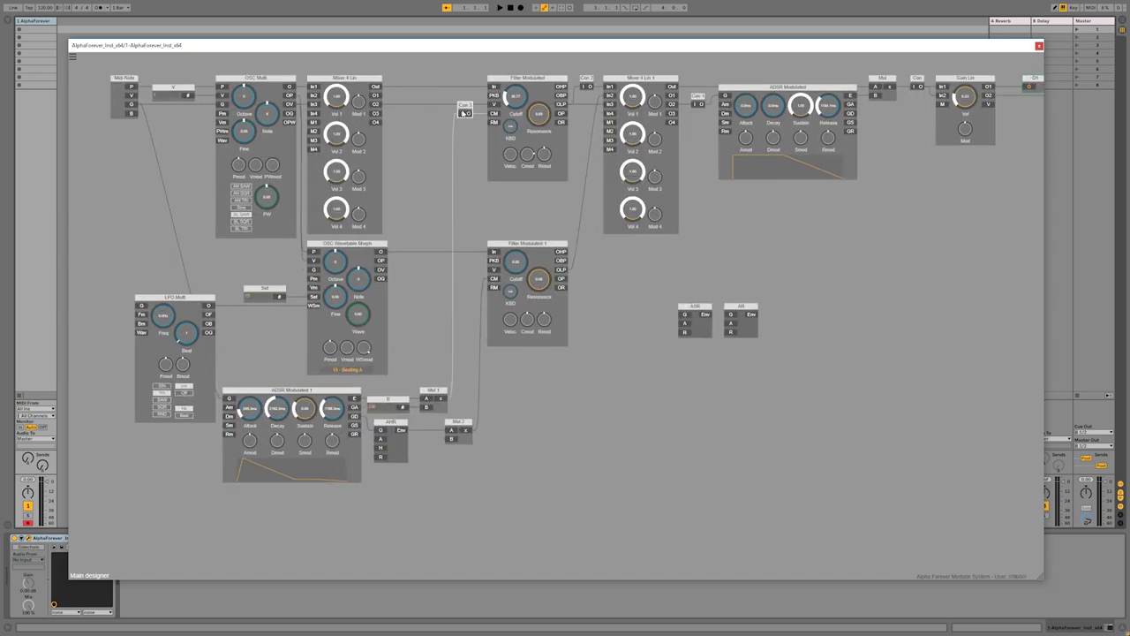
Align Mul 1 and Mul 2 vertically and wire constant B's output to Mul 2's B input.
scroll(530, 490, "up", 3)
left_click(400, 361)
left_click_drag(389, 351, 425, 351)
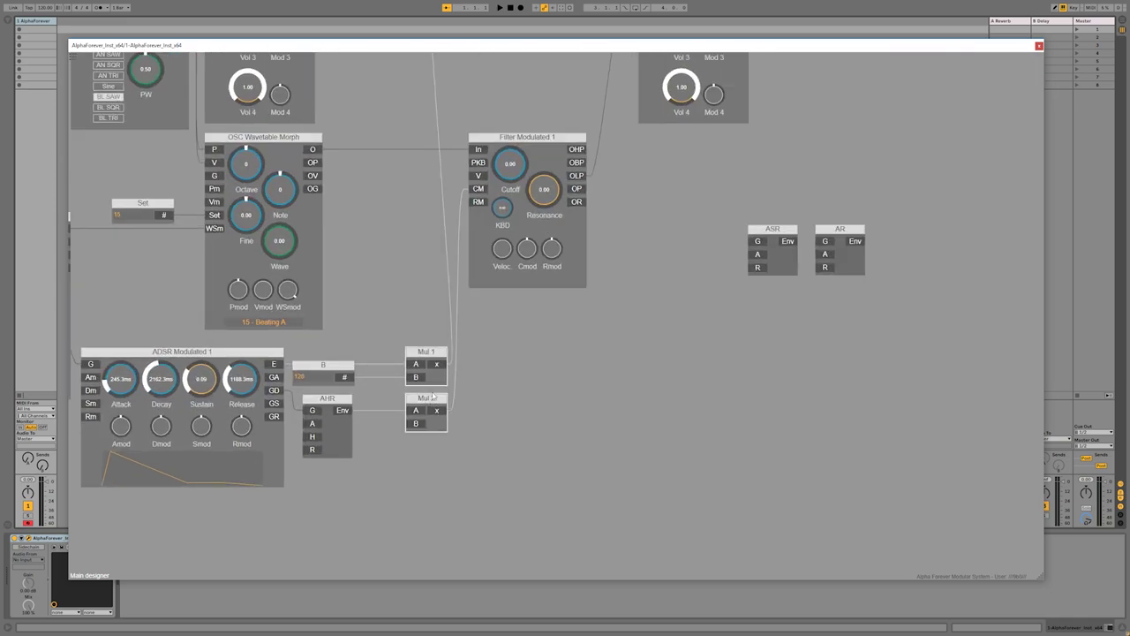
left_click(519, 389)
left_click_drag(345, 378, 416, 425)
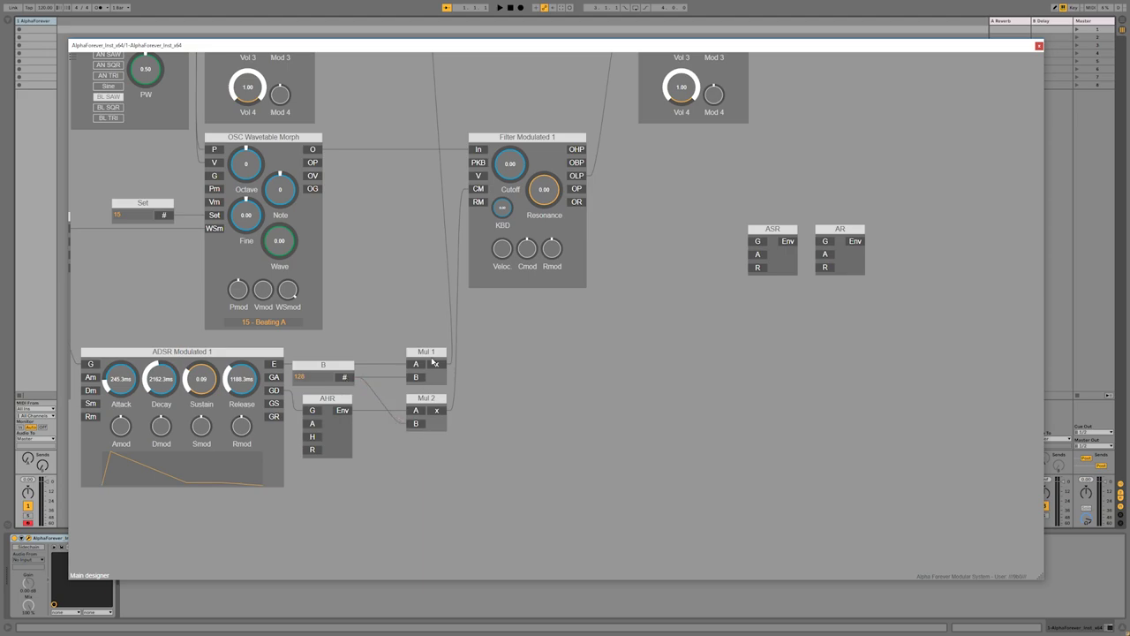
Delete the connector before the first filter and wire Mul 1's output directly to Filter Modulated's CM input.
scroll(560, 494, "down", 2)
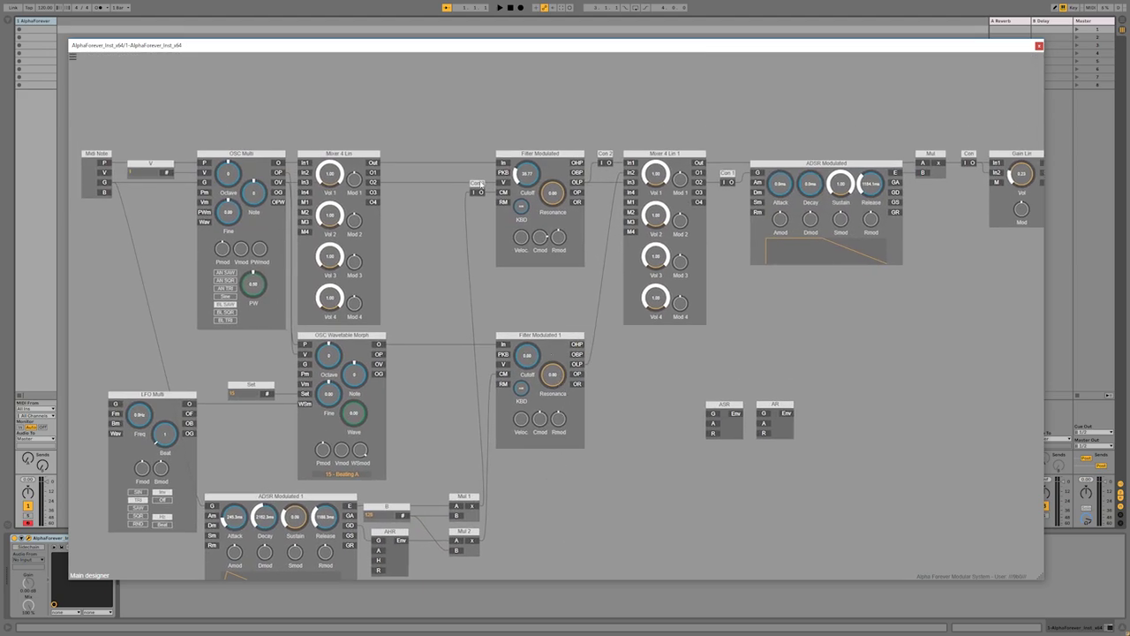
key("Delete")
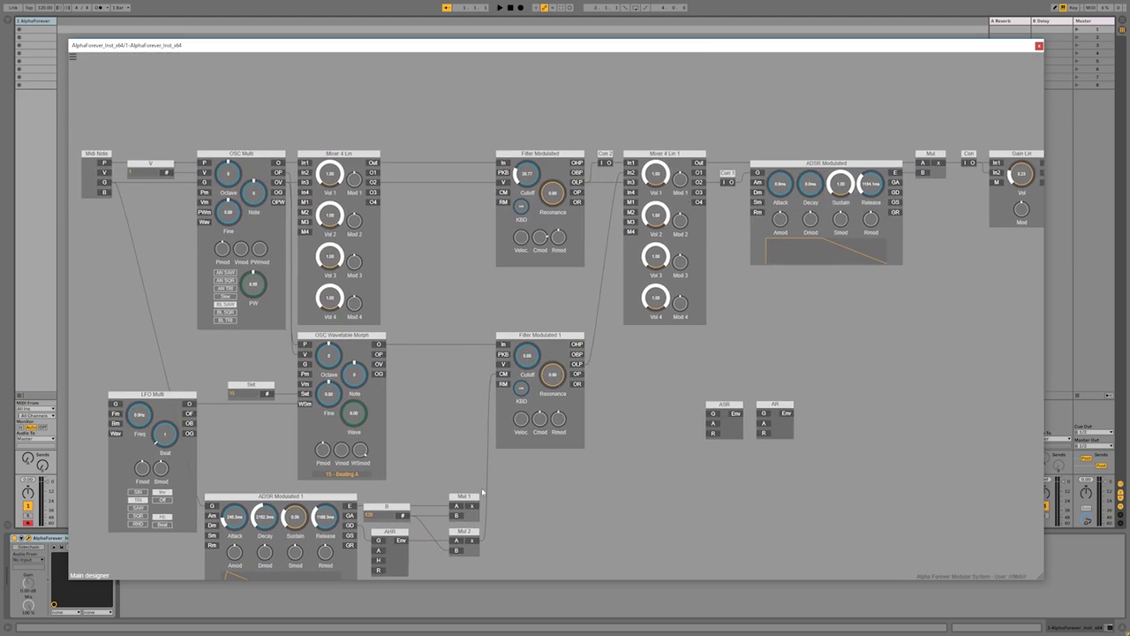
left_click_drag(474, 506, 502, 191)
Nudge both filters slightly left, away from the second mixer.
left_click_drag(487, 133, 605, 464)
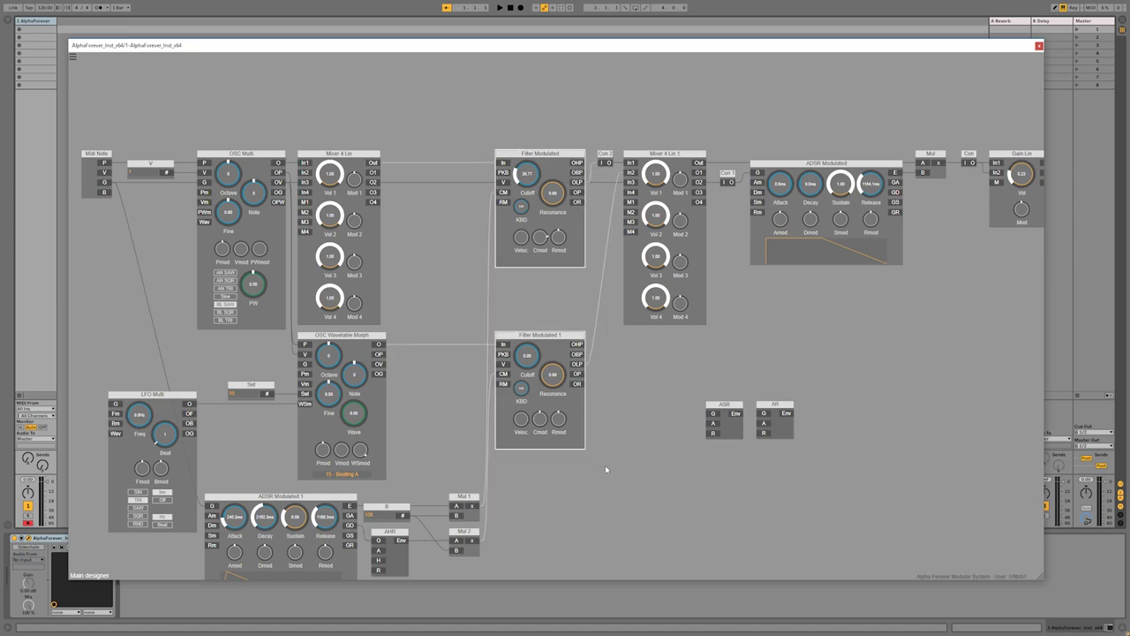
left_click_drag(570, 342, 566, 338)
left_click(551, 494)
Turn up the Cmod amount on Filter Modulated 1.
scroll(630, 425, "up", 3)
left_click_drag(628, 428, 702, 232)
left_click_drag(590, 198, 593, 174)
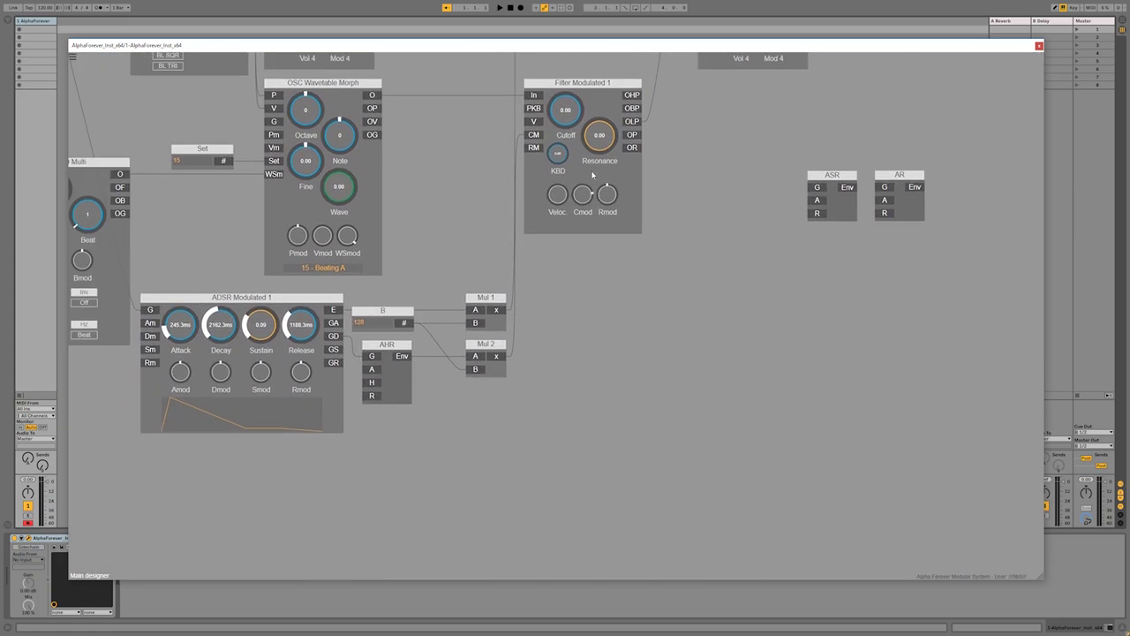
Set LFO Multi's frequency to 2.7 Hz.
left_click_drag(562, 121, 578, 198)
scroll(596, 334, "up", 3)
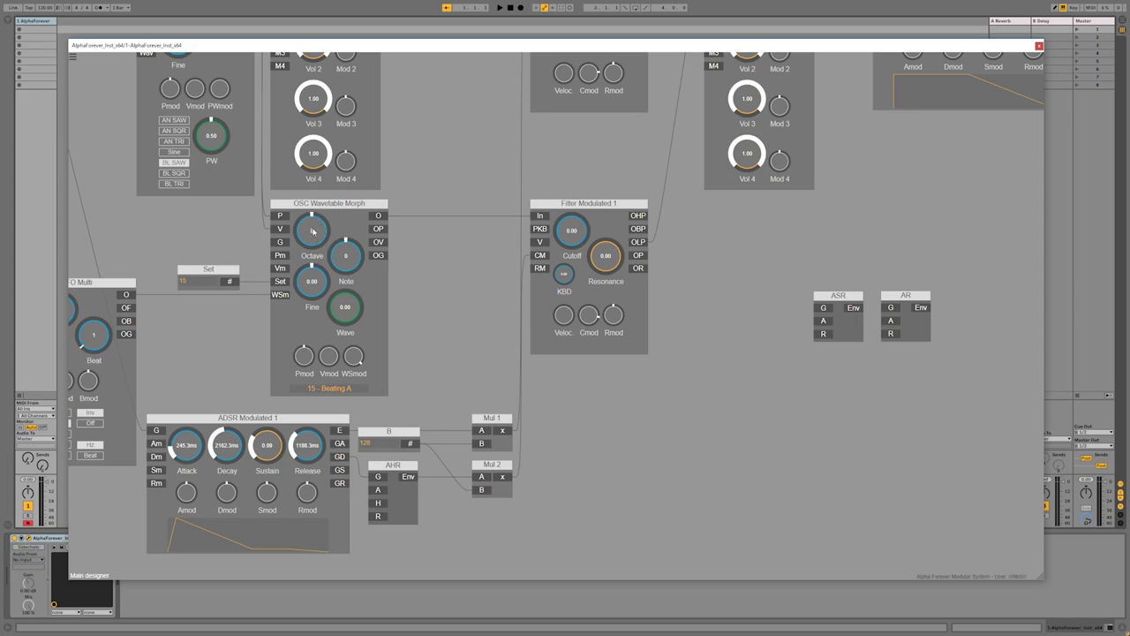
scroll(288, 242, "left", 3)
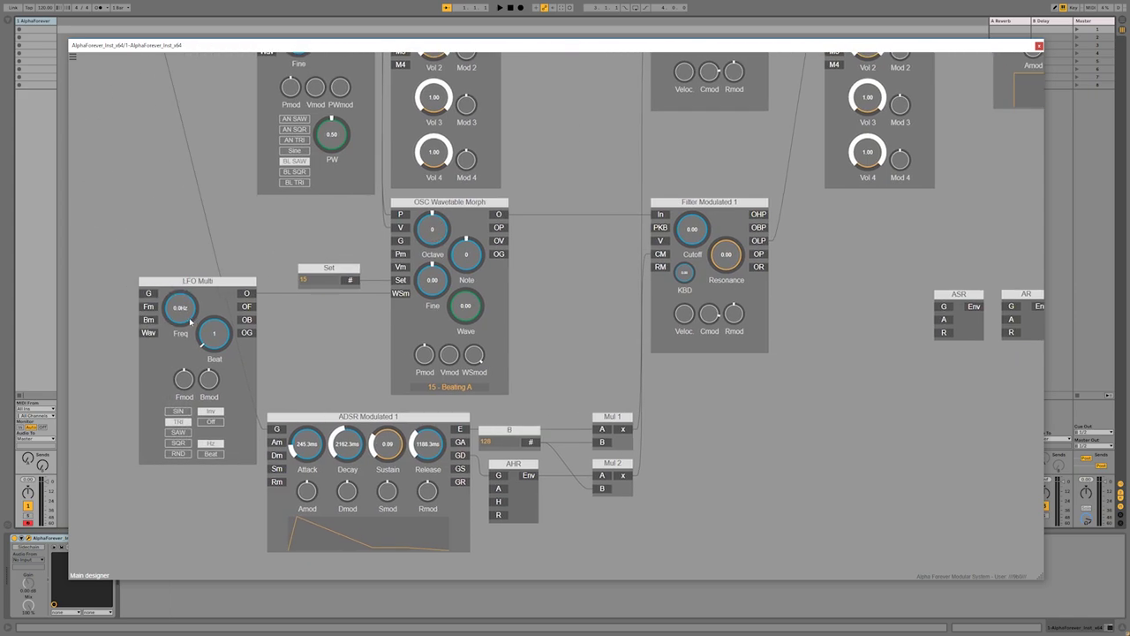
left_click_drag(185, 322, 227, 245)
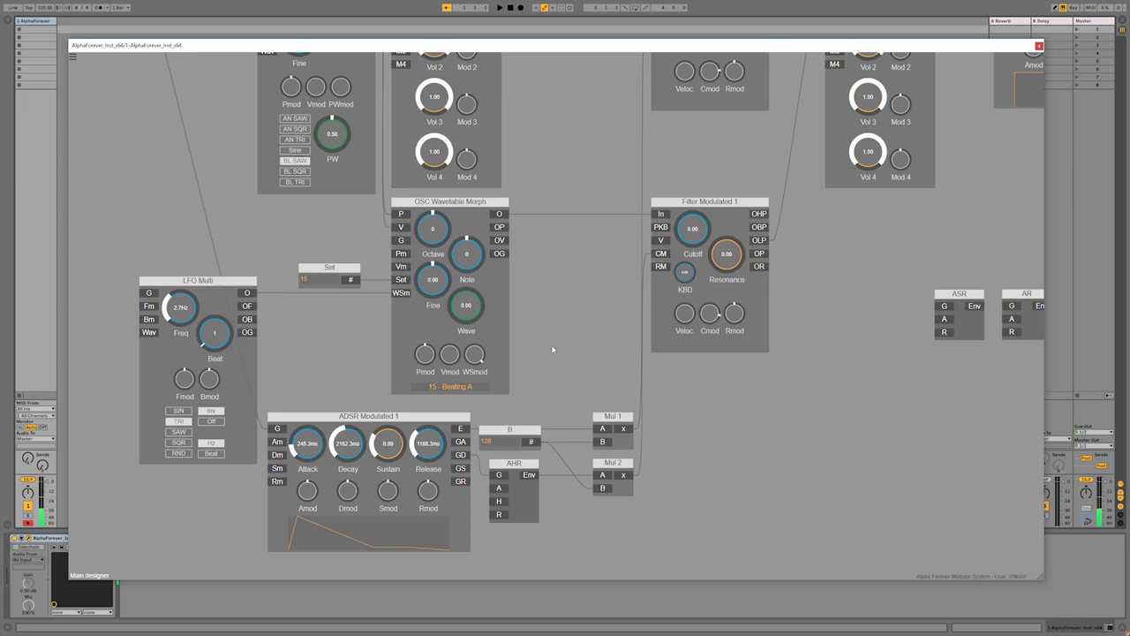
Create knobs for the AHR's A, H and R inputs and line them up beneath ADSR Modulated 1.
scroll(551, 354, "down", 5)
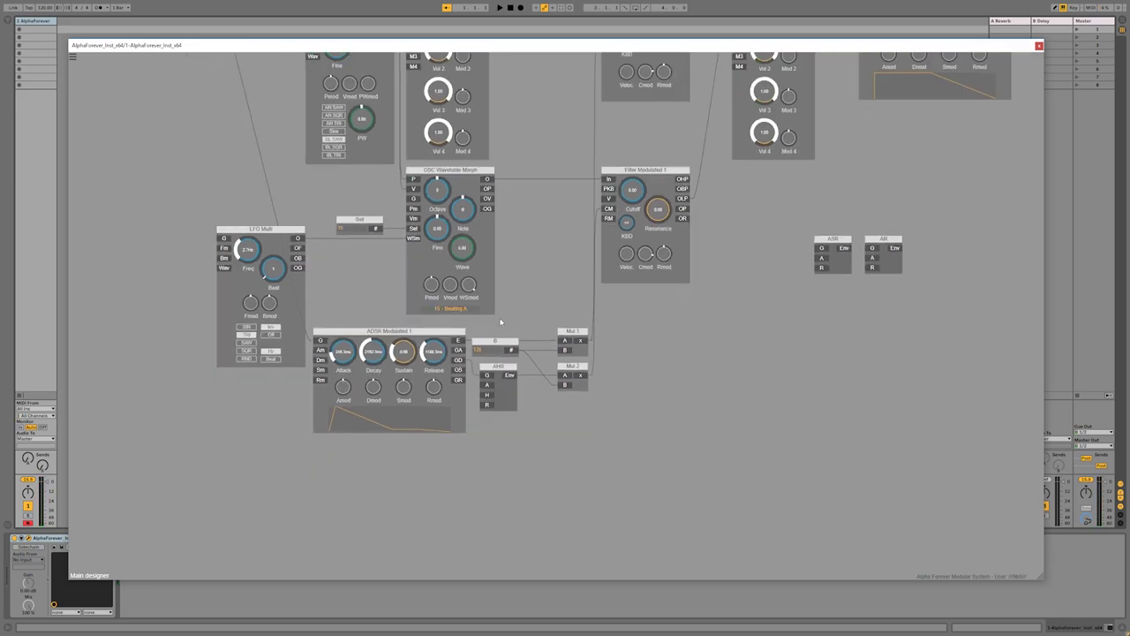
double_click(487, 385)
left_click_drag(439, 378, 358, 443)
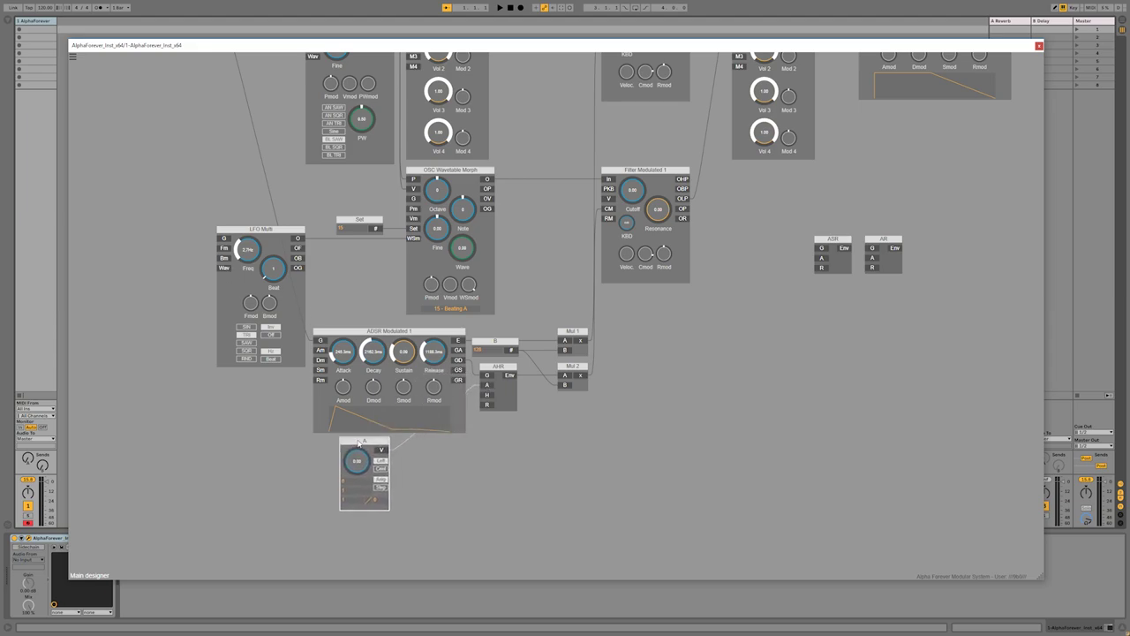
left_click(485, 398)
left_click_drag(438, 380, 413, 435)
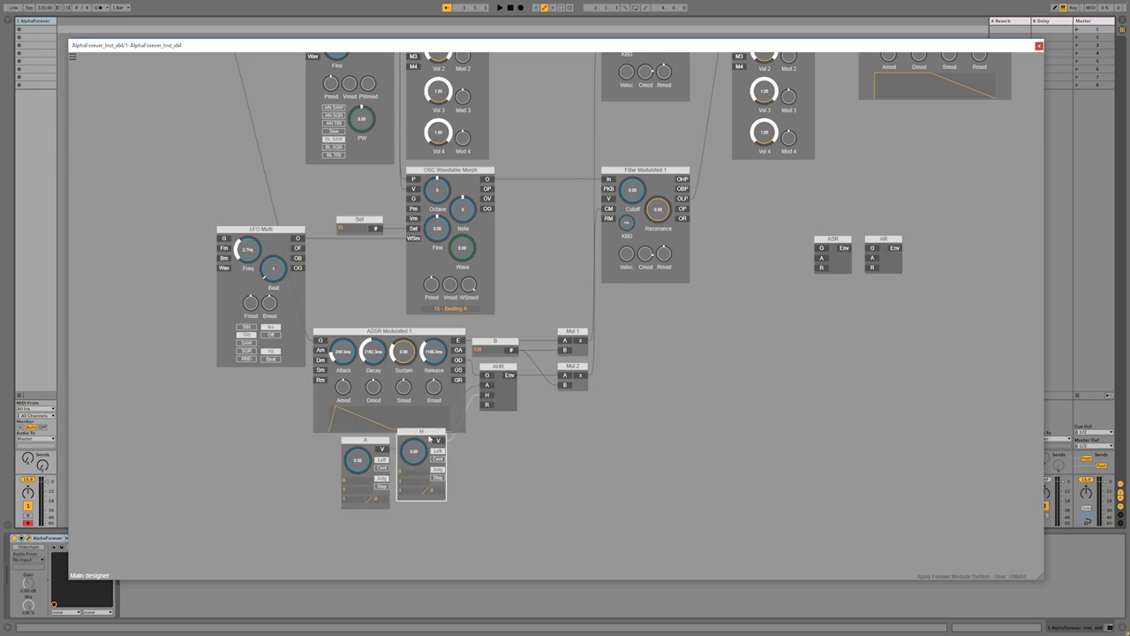
left_click(486, 408)
left_click_drag(449, 396, 474, 438)
Set the maximum of the A knob to 2000, the H knob to 200 and the R knob to 2000.
left_click(358, 489)
type("2000")
left_click(411, 489)
type("200")
left_click(460, 490)
type("2000")
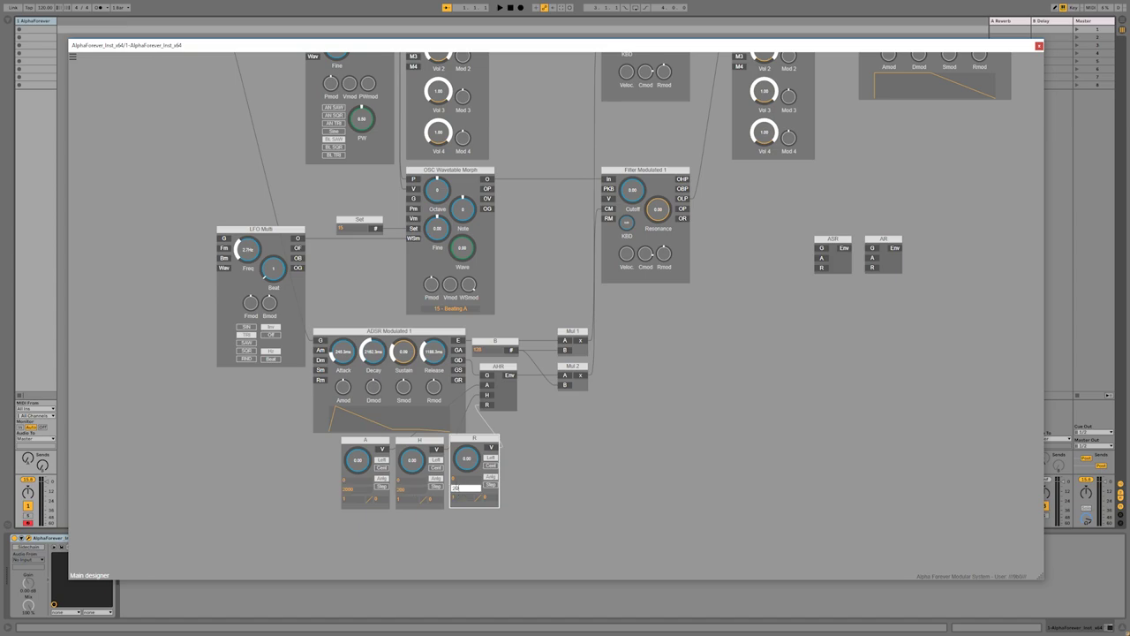
Set the curve of the A, H and R knobs to 2 and align the R knob with the others.
left_click(354, 499)
type("2")
left_click(408, 500)
type("2")
key("Tab")
type("2")
key("Tab")
left_click_drag(479, 442, 478, 444)
Give the AHR's A, H and R knobs short starting times.
left_click_drag(358, 460, 413, 440)
left_click_drag(470, 462, 460, 434)
left_click_drag(359, 459, 361, 461)
Mute Vol 1 on the second mixer, lengthen the AHR's release, and restore Vol 1 to 1.00.
left_click_drag(607, 438, 470, 538)
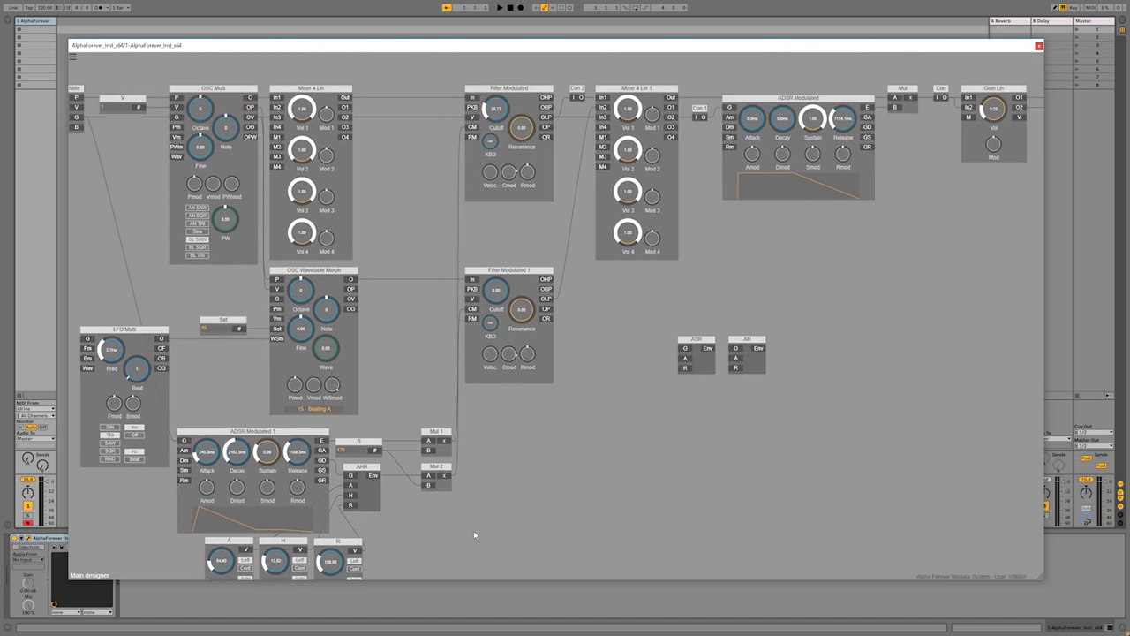
left_click_drag(631, 115, 649, 316)
left_click_drag(342, 564, 381, 454)
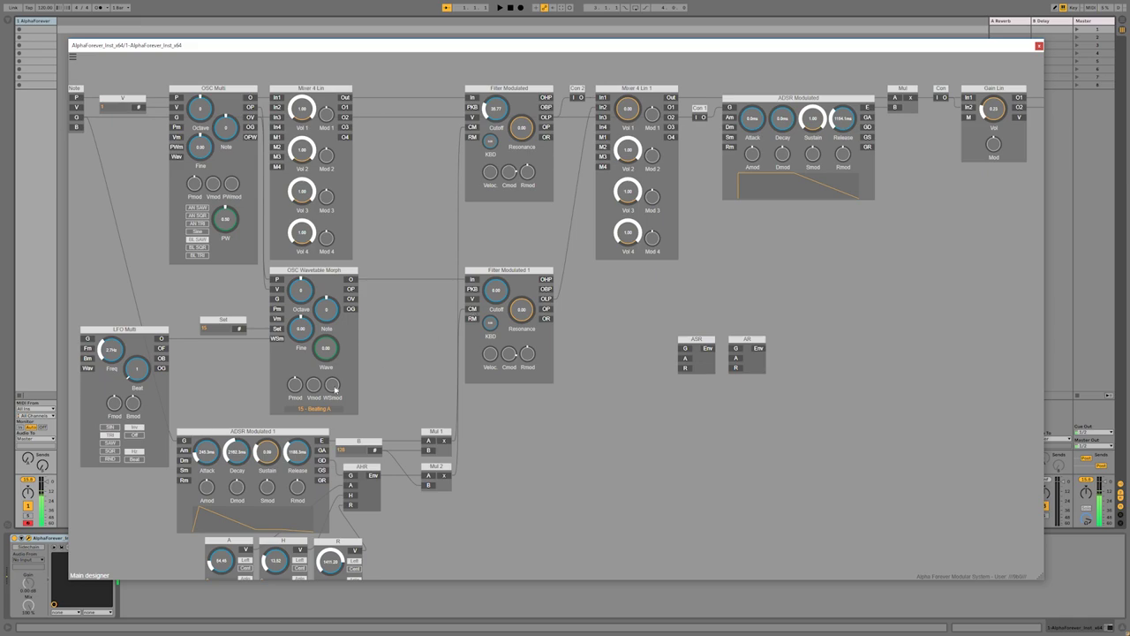
left_click_drag(628, 107, 633, 9)
Lengthen the AHR's attack and shorten its hold time.
mouse_move(216, 562)
left_mouse_down()
mouse_move(219, 576)
mouse_move(226, 566)
left_mouse_up()
left_click_drag(229, 558, 239, 519)
left_click_drag(263, 566, 274, 574)
Set OSC Multi to octave -1 with the BL TRI waveform and the wavetable oscillator to octave 1.
left_click_drag(385, 346, 490, 267)
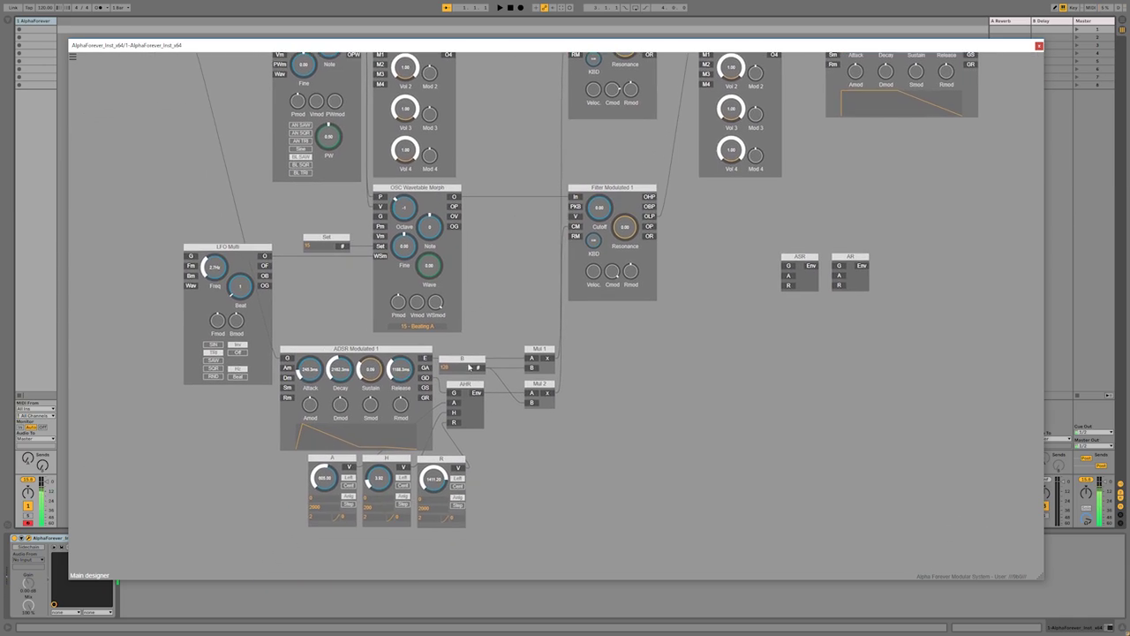
scroll(595, 422, "up", 2)
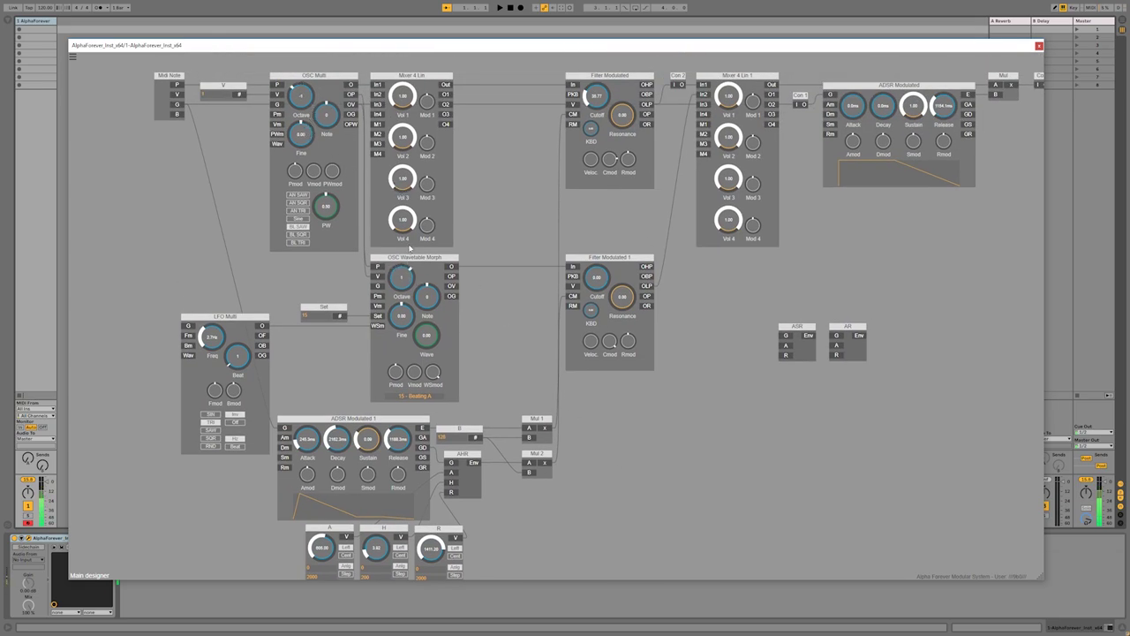
left_click(301, 242)
Shorten the attack of ADSR Modulated 1.
left_click_drag(306, 441, 311, 418)
left_click_drag(311, 431, 311, 462)
Shorten the AHR's attack and release, lengthen its hold, and change the H knob's maximum.
left_click_drag(529, 529, 555, 459)
left_click_drag(346, 472, 461, 461)
left_click_drag(404, 482, 455, 499)
double_click(399, 508)
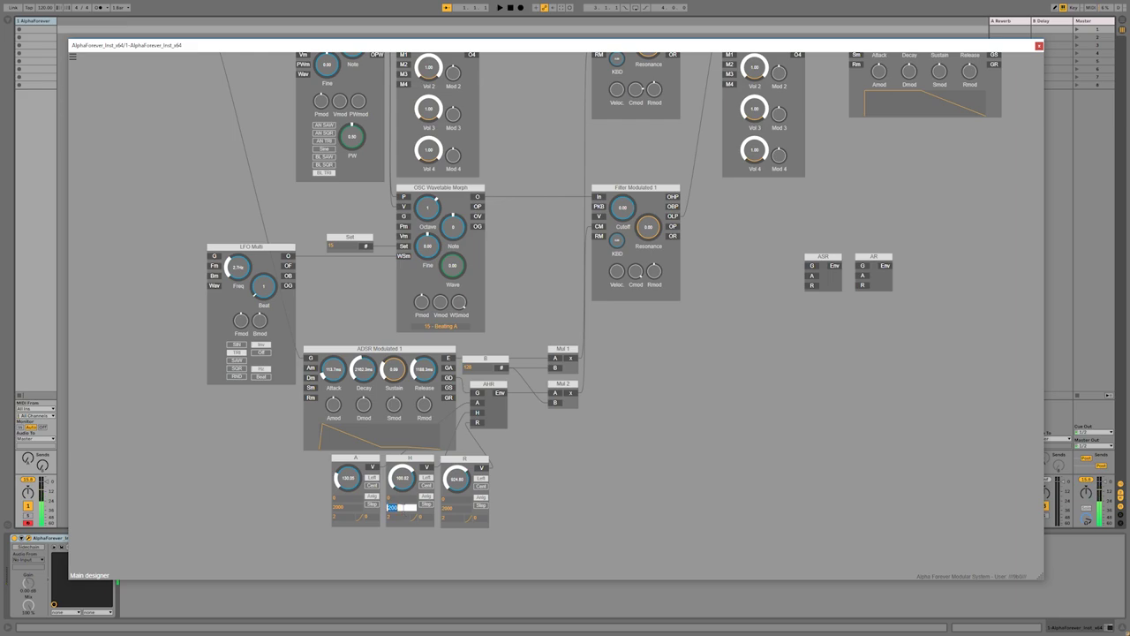
key("Return")
Lower Filter Modulated's cutoff to about 14 and raise the cutoff of Filter Modulated 1.
left_click_drag(664, 405, 584, 524)
left_click_drag(525, 164, 507, 236)
left_click_drag(529, 351, 536, 305)
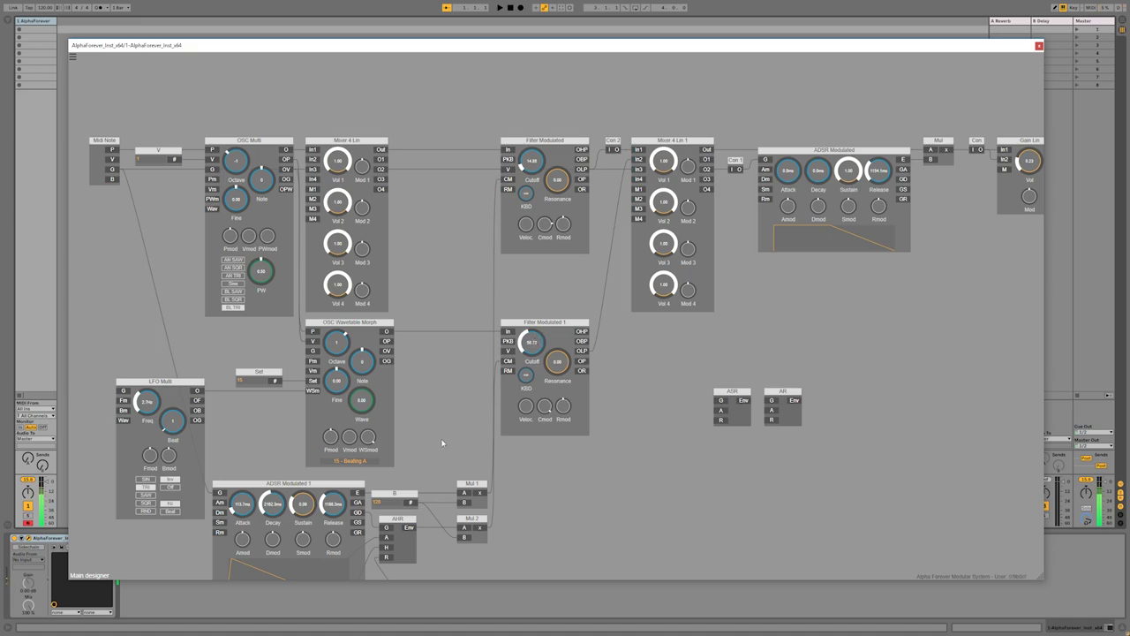
Move the AHR's A, H and R knobs out from under ADSR Modulated 1 to the left of LFO Multi.
scroll(442, 439, "down", 5)
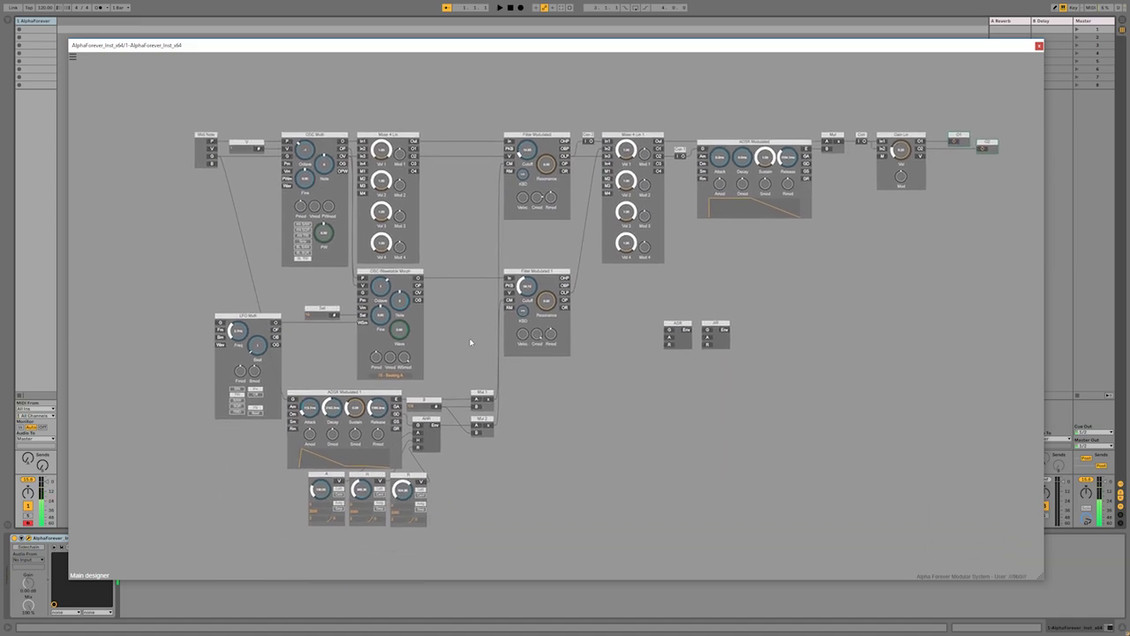
scroll(204, 254, "down", 3)
left_click_drag(323, 402, 148, 361)
left_click(335, 386)
left_click_drag(353, 392, 174, 364)
left_click_drag(381, 394, 209, 369)
left_click(174, 359)
left_click(161, 265)
scroll(161, 260, "up", 2)
Switch OSC Multi to a different waveform and lower LFO Multi's frequency.
left_click_drag(608, 327, 481, 399)
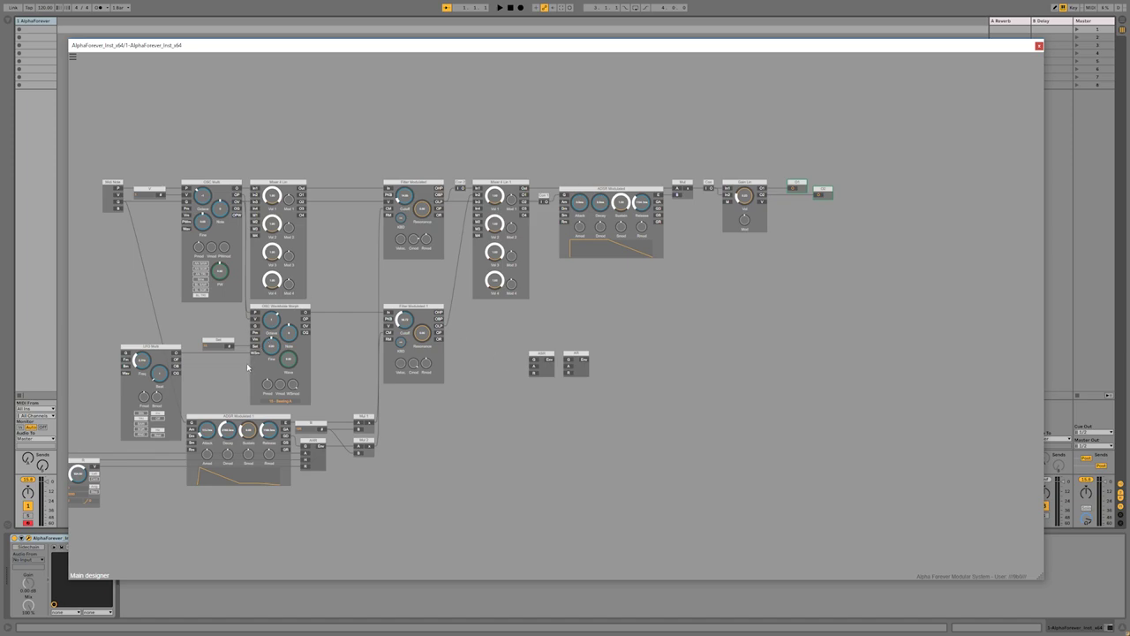
scroll(215, 370, "up", 1)
left_click(202, 271)
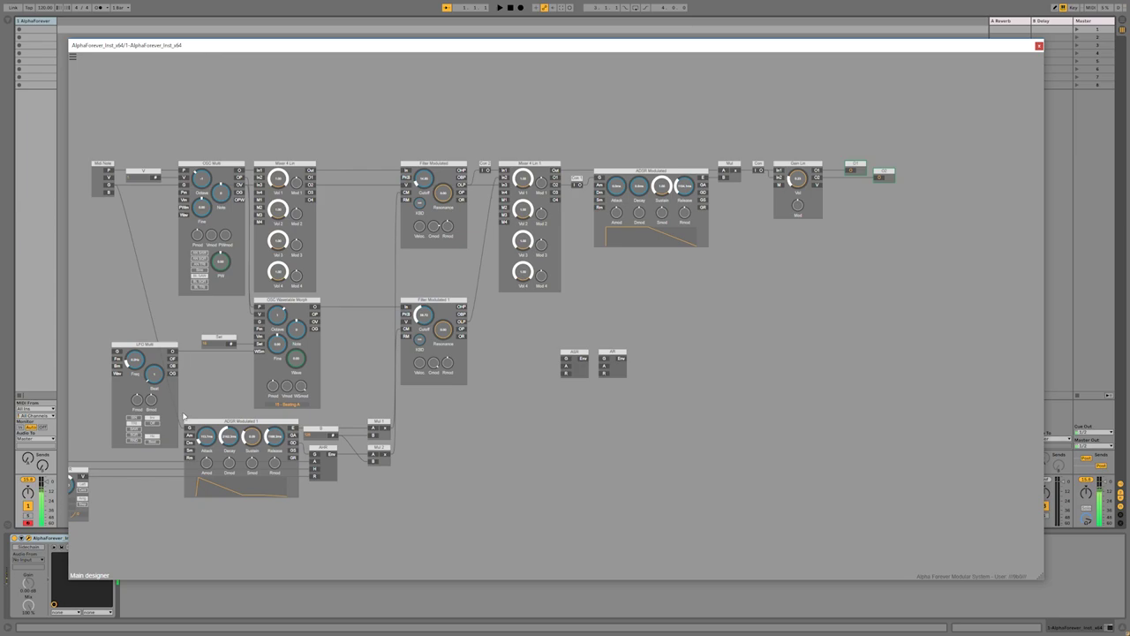
Shorten the decay of ADSR Modulated 1 and readjust its attack.
left_click_drag(444, 480, 581, 444)
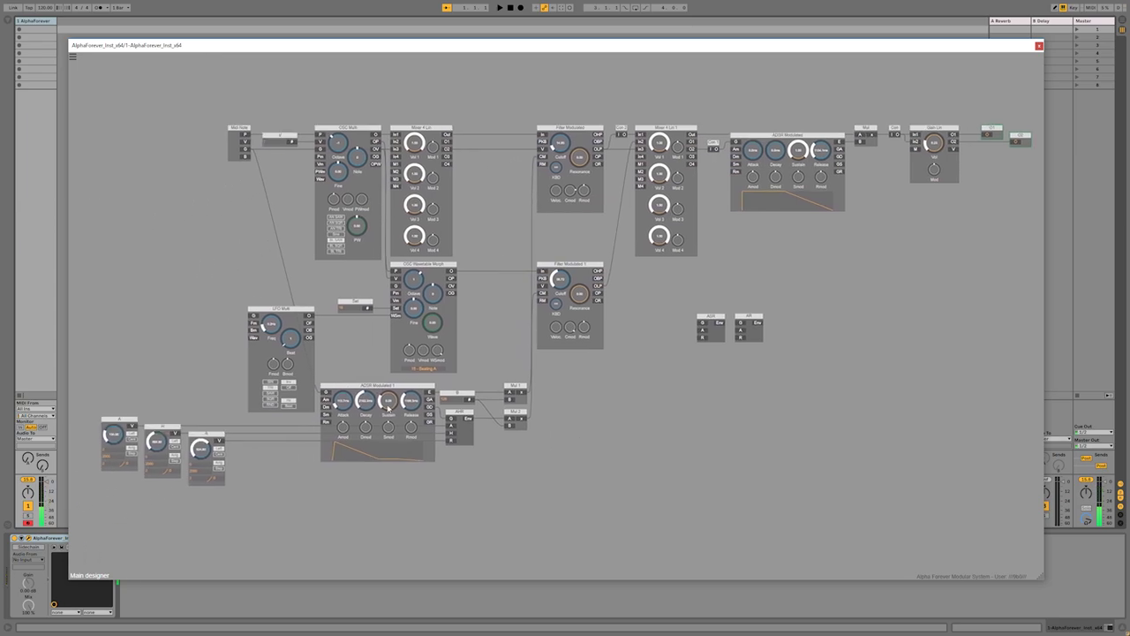
left_click_drag(362, 402, 366, 418)
left_click_drag(371, 405, 345, 385)
left_click_drag(349, 399, 343, 415)
Move the ASR and AR modules below ADSR Modulated 1 and its multipliers, and wire a signal into AR's G input.
scroll(603, 364, "down", 3)
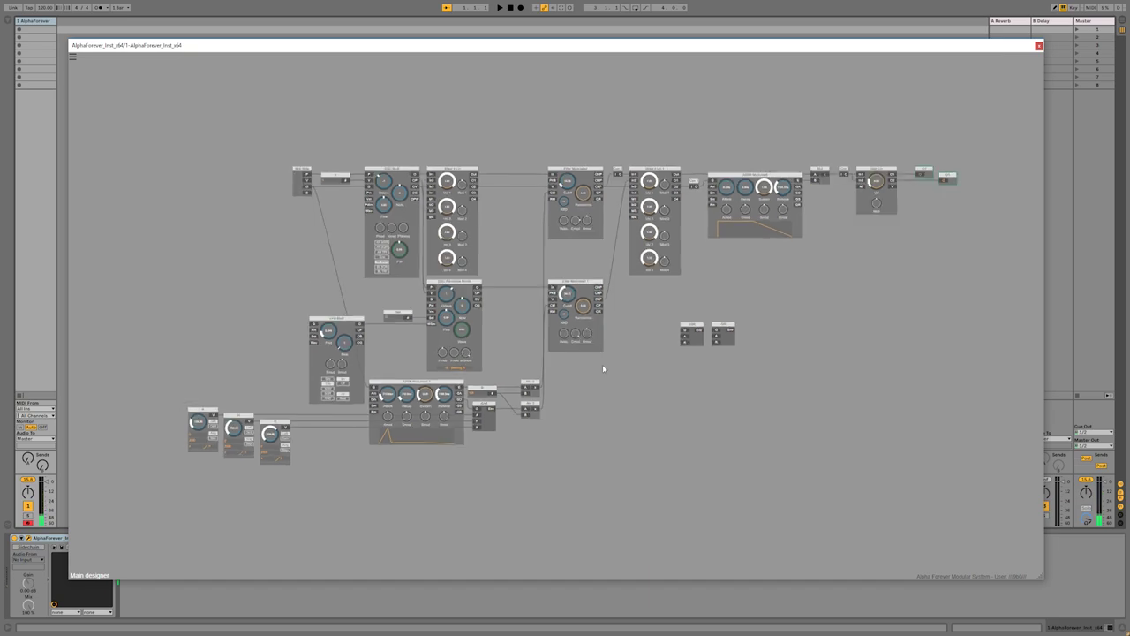
left_click_drag(451, 208, 823, 350)
left_click_drag(465, 215, 462, 217)
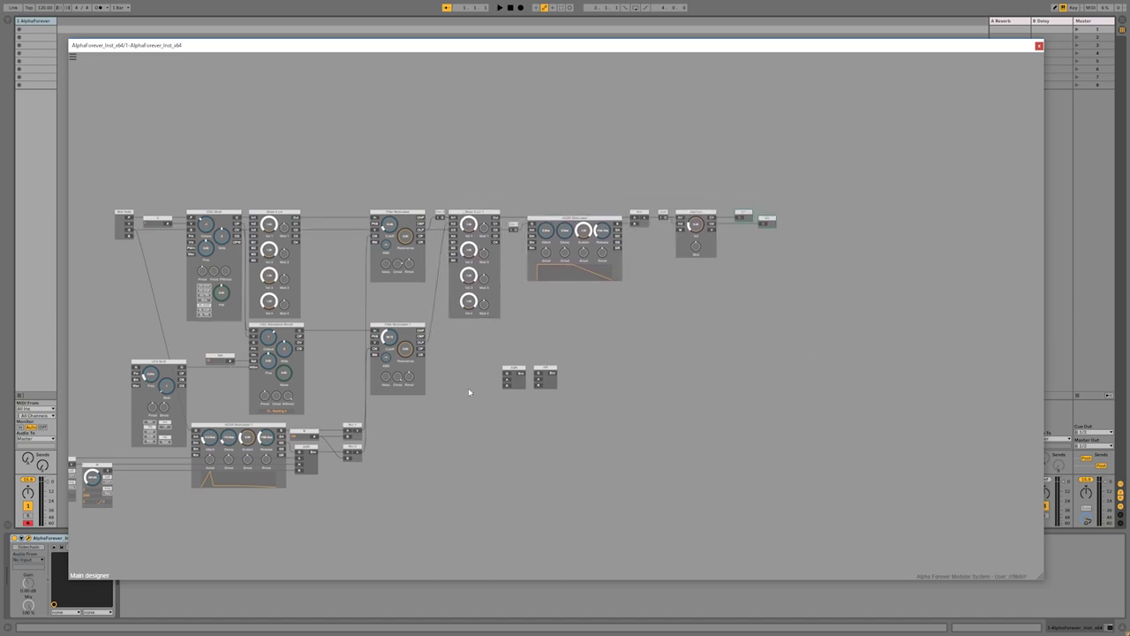
left_click(461, 392)
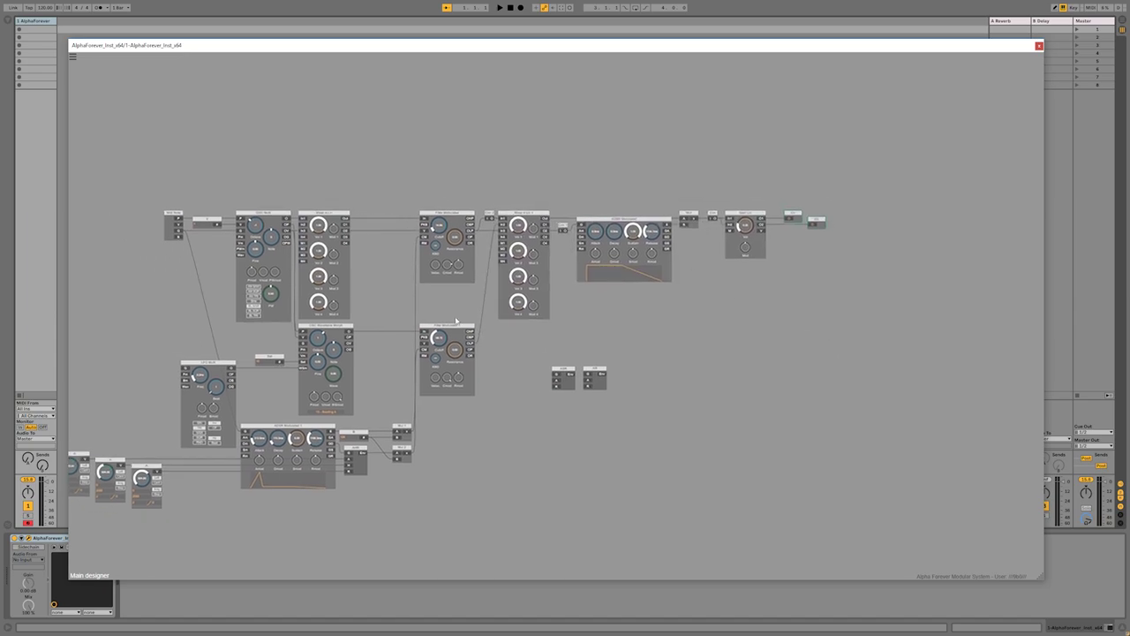
left_click_drag(569, 374, 336, 516)
left_click_drag(445, 483, 665, 390)
left_click_drag(817, 279, 656, 421)
left_click_drag(582, 375, 649, 423)
left_click(584, 375)
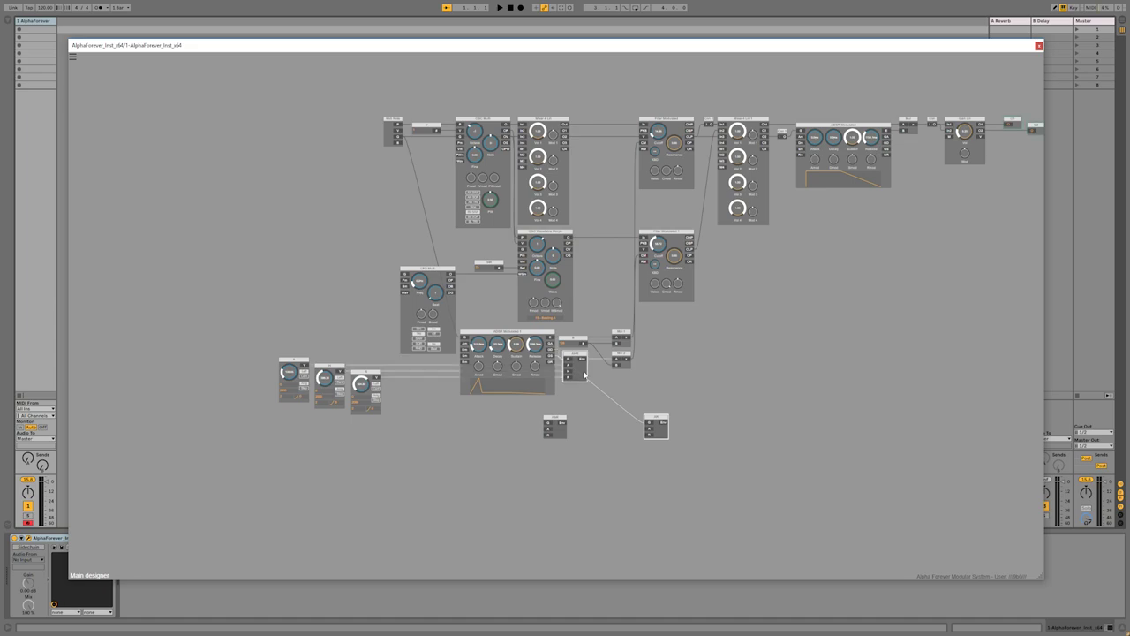
Move the spare ASR module away to an empty area beside the patch and place the AR module below the AHR module.
key("l")
left_click_drag(555, 418, 297, 268)
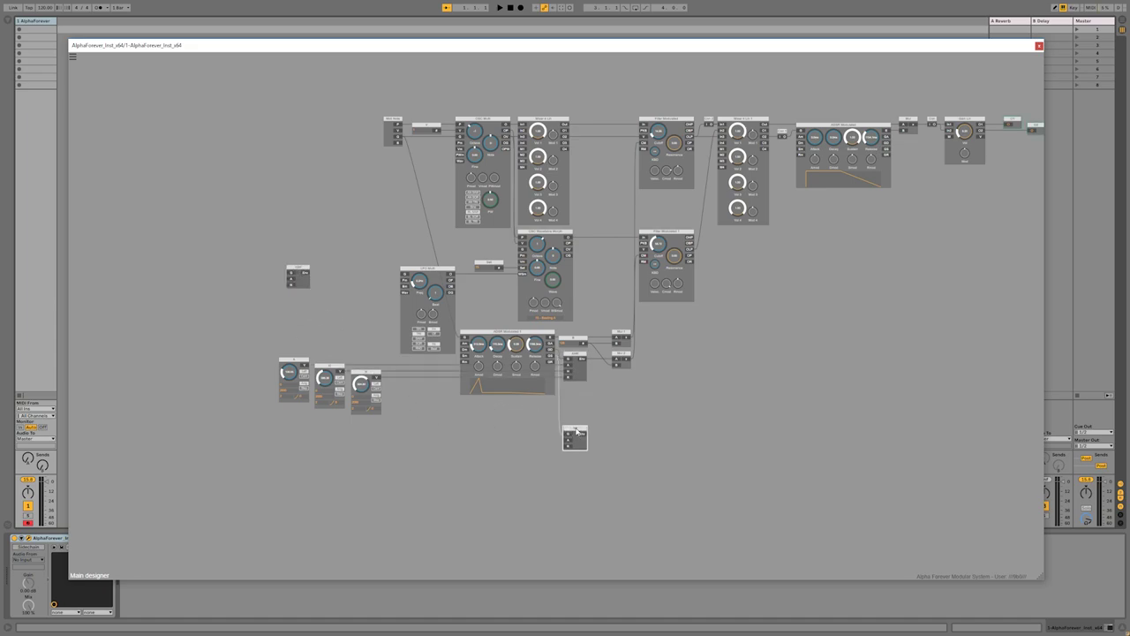
scroll(528, 434, "up", 2)
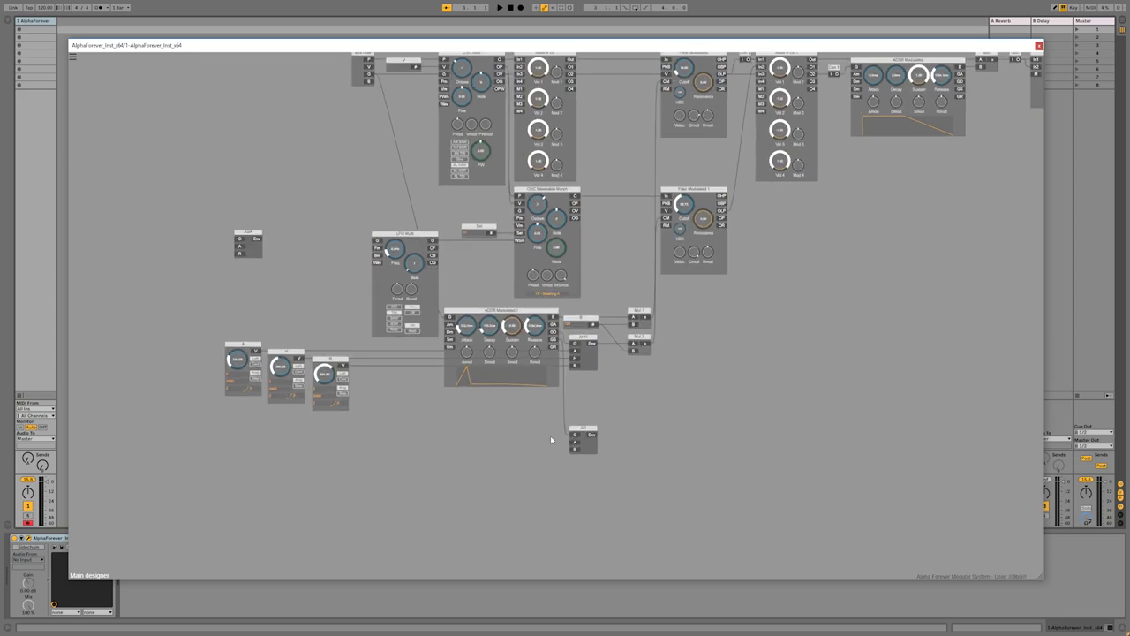
Create control knobs for the AR module's A and R inputs and space them apart.
double_click(574, 443)
left_click_drag(529, 438, 455, 439)
left_click(527, 458)
double_click(574, 451)
Set the maximum of the A 1 and R 1 knobs to 2000 and place A 1 beside R 1.
double_click(461, 473)
type("2000")
double_click(535, 480)
type("20")
left_click_drag(472, 435, 505, 436)
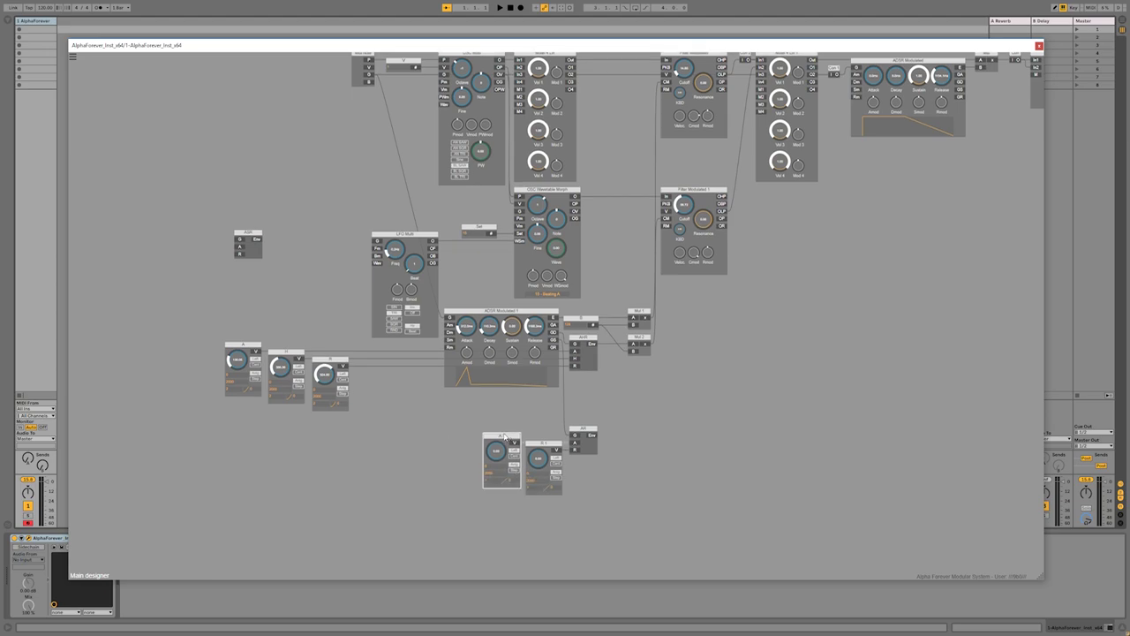
Set the A 1 attack knob of the AR module to 470.
scroll(585, 411, "down", 5)
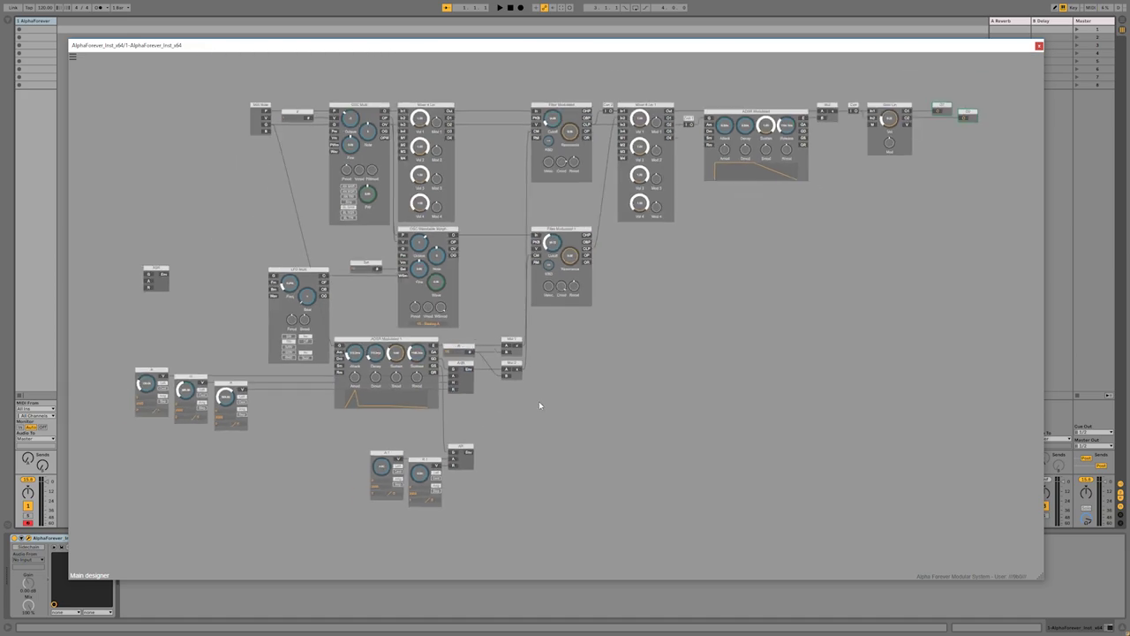
left_click_drag(523, 431, 446, 429)
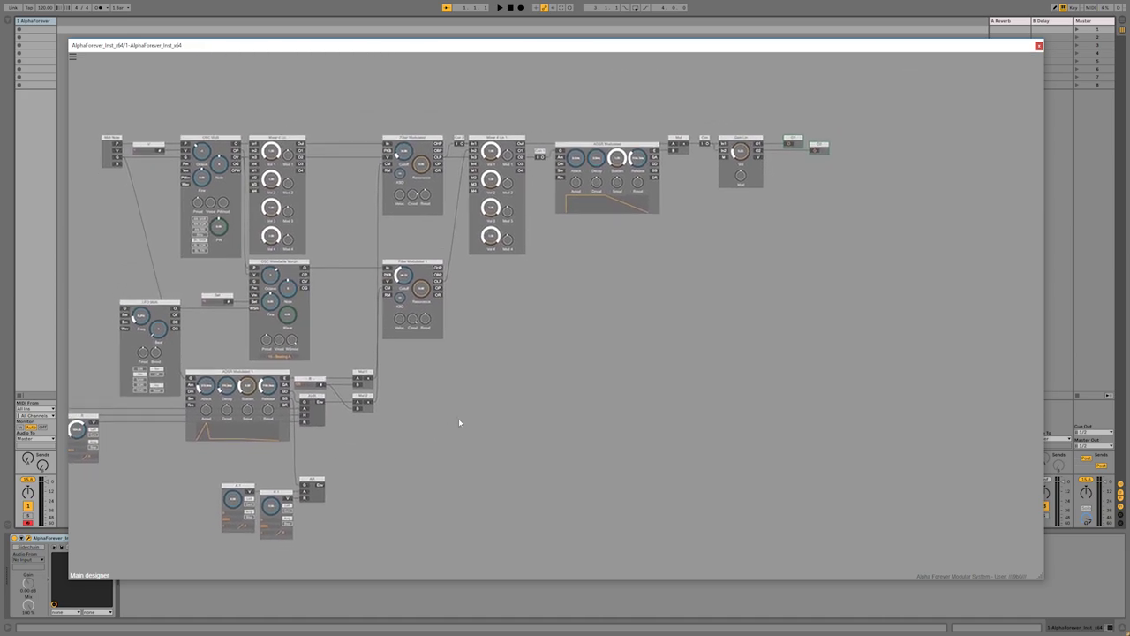
left_click_drag(530, 127, 915, 278)
left_click(526, 294)
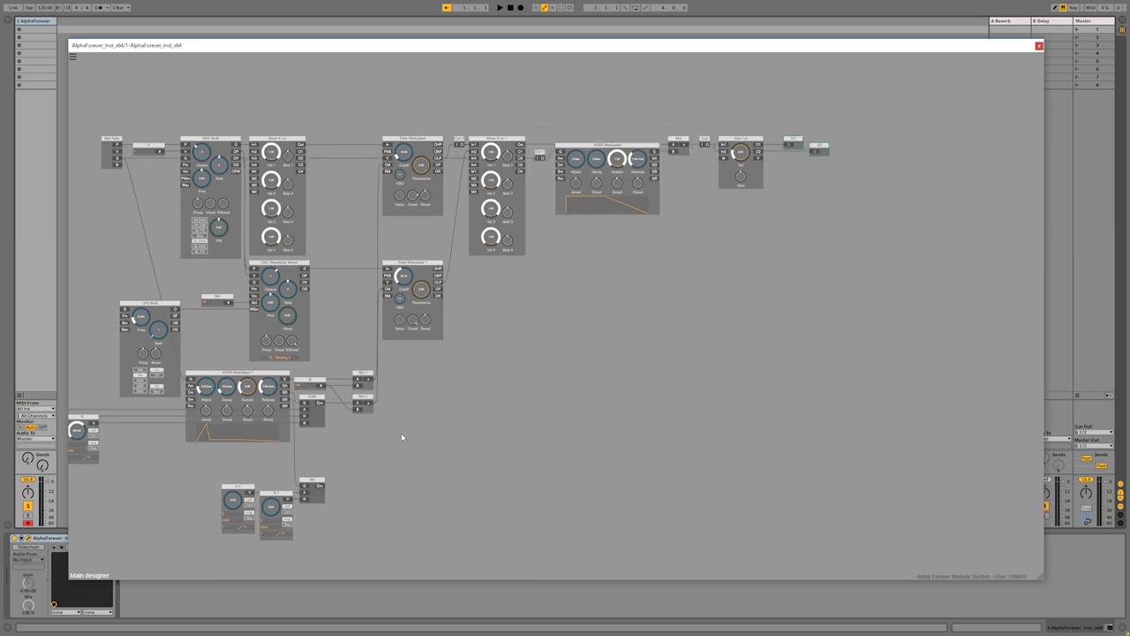
left_click_drag(236, 495, 240, 483)
Add an LFO Multi module and place it below the A 1 and R 1 knobs.
left_click_drag(375, 473, 399, 429)
right_click(420, 427)
type("lfo")
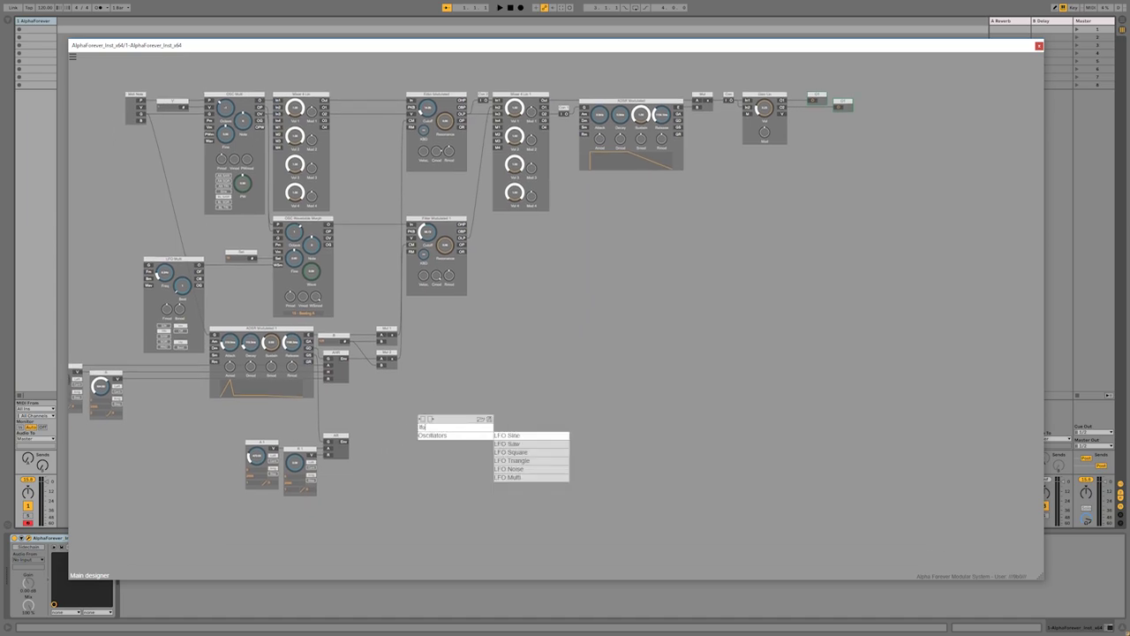
left_click(505, 477)
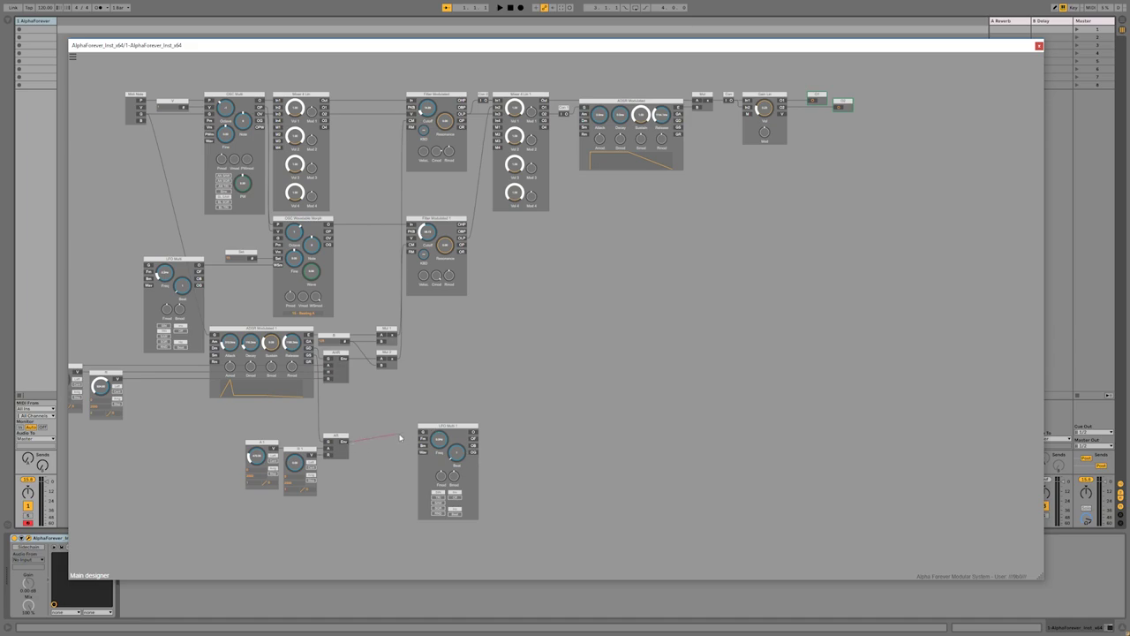
left_click_drag(446, 428, 302, 507)
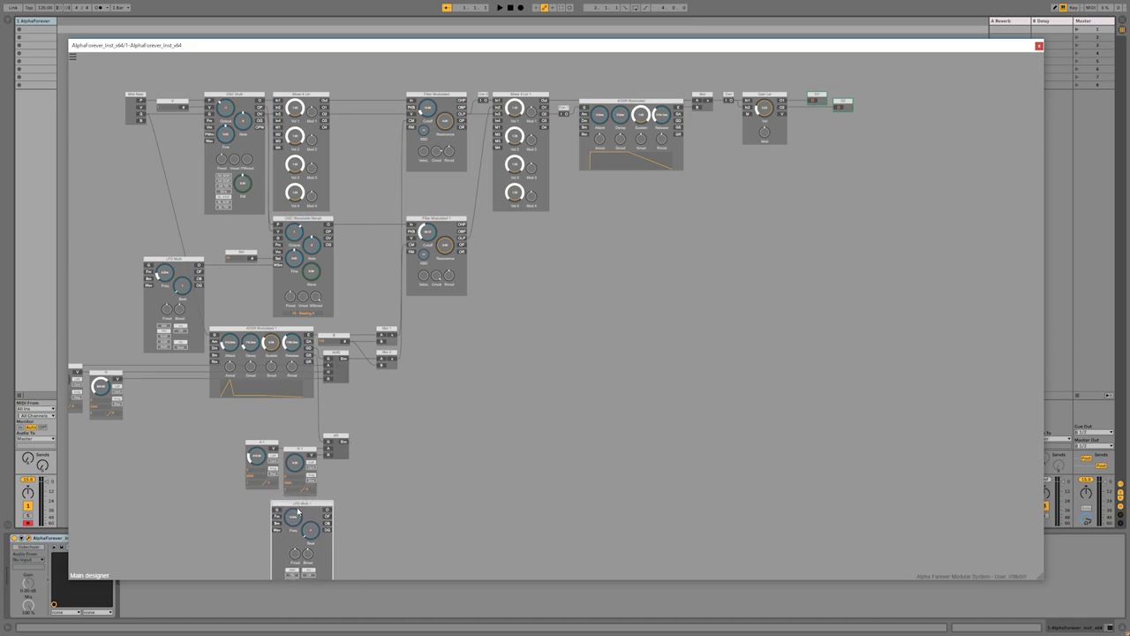
Add a Mul module after the AR module, multiplying the AR envelope by the new LFO's output.
left_click(338, 437, "ctrl")
key("ctrl+Right")
left_click(364, 443)
right_click(348, 442)
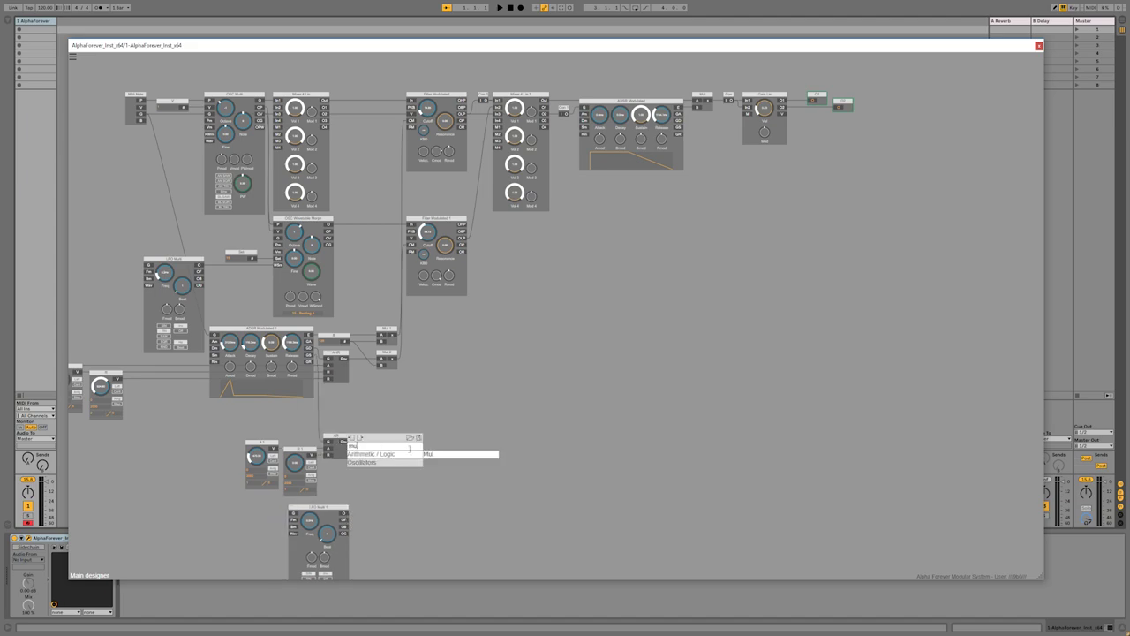
left_click(423, 454)
left_click_drag(377, 455, 511, 390)
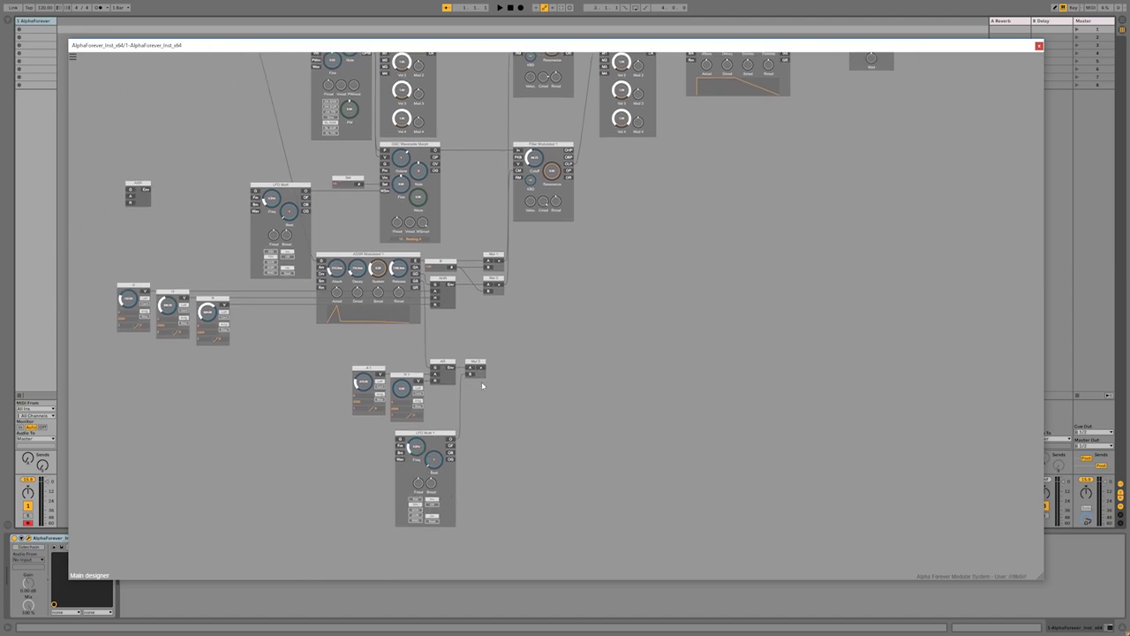
Set the R 1 release knob of the AR module to 610.
scroll(483, 391, "up", 2)
left_click_drag(466, 382, 469, 424)
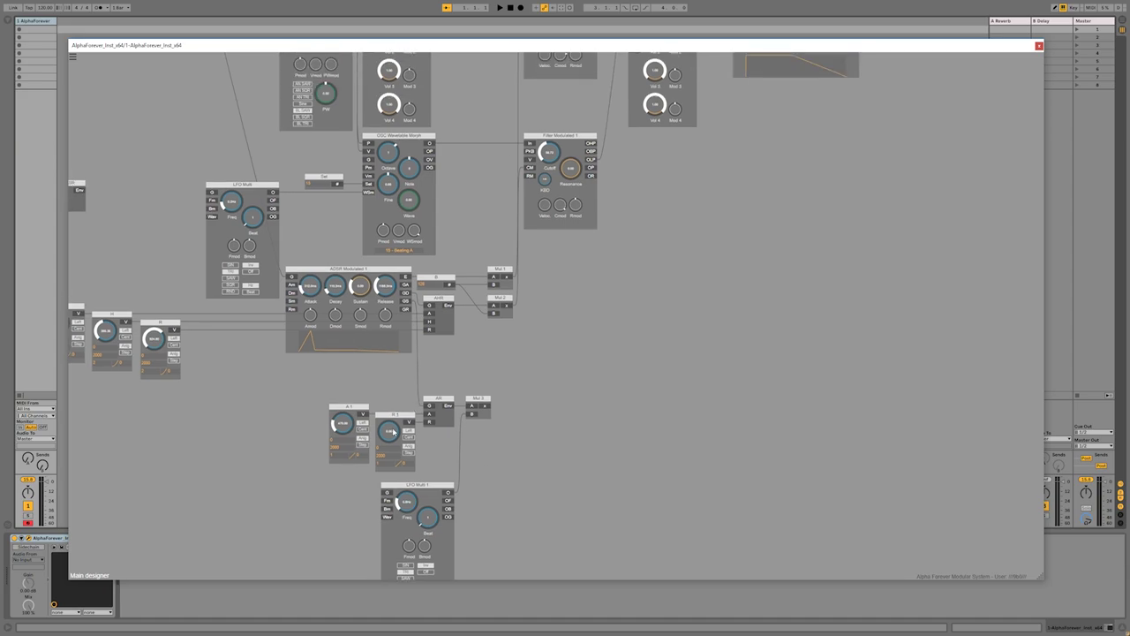
scroll(443, 420, "up", 3)
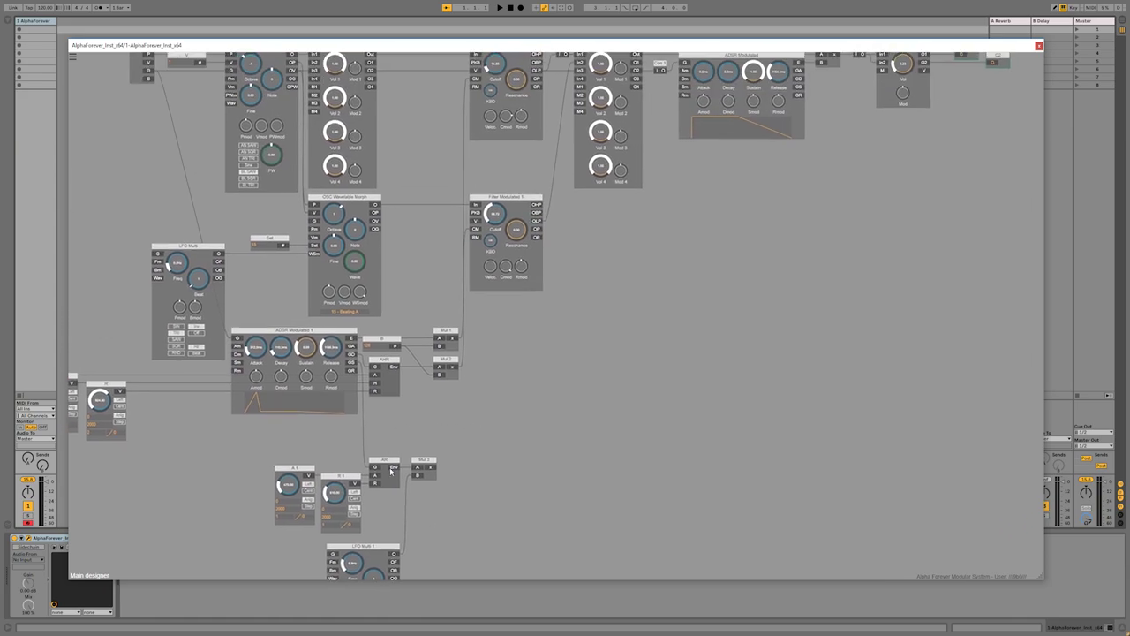
Insert an Add module between the AHR envelope output and Mul 2, and position it between them.
scroll(474, 421, "down", 3)
scroll(475, 478, "up", 4)
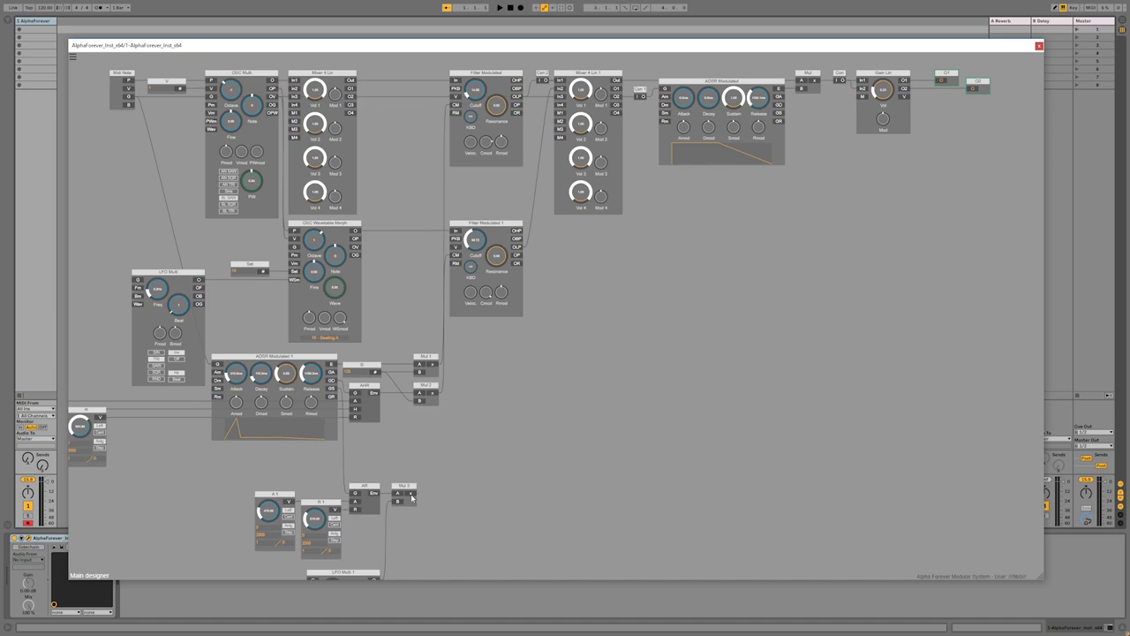
right_click(377, 394)
mouse_move(408, 406)
left_click(459, 406)
left_click_drag(386, 388, 404, 389)
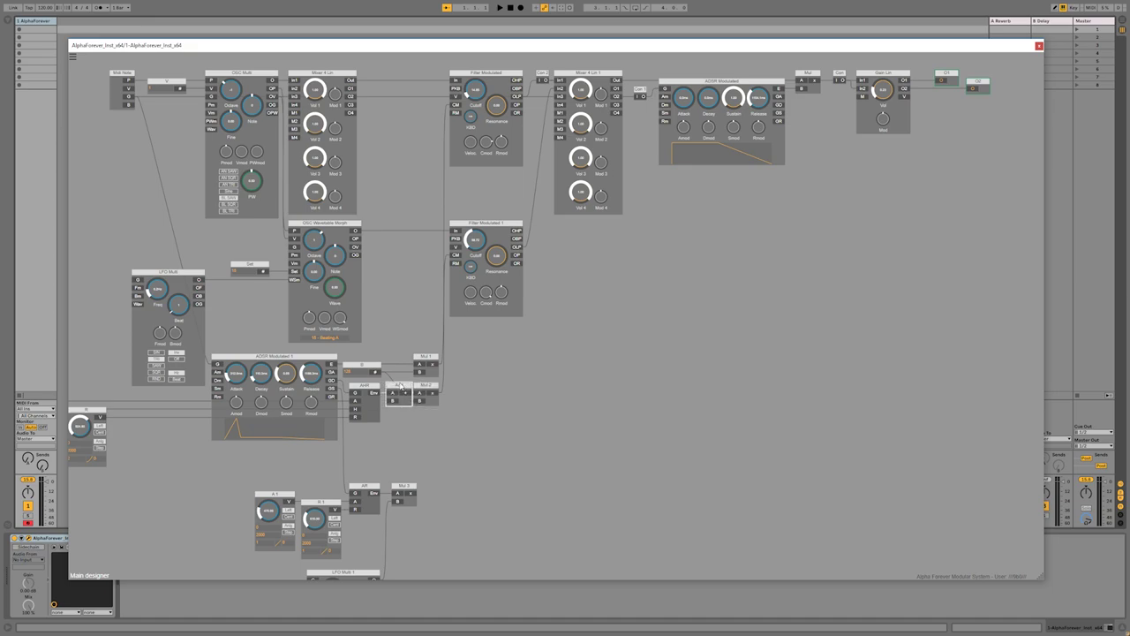
Shift the filters, second mixer, output chain and connected Mul modules away from the oscillators to make room in the patch.
left_click_drag(425, 434, 573, 373)
left_click_drag(499, 386, 458, 347)
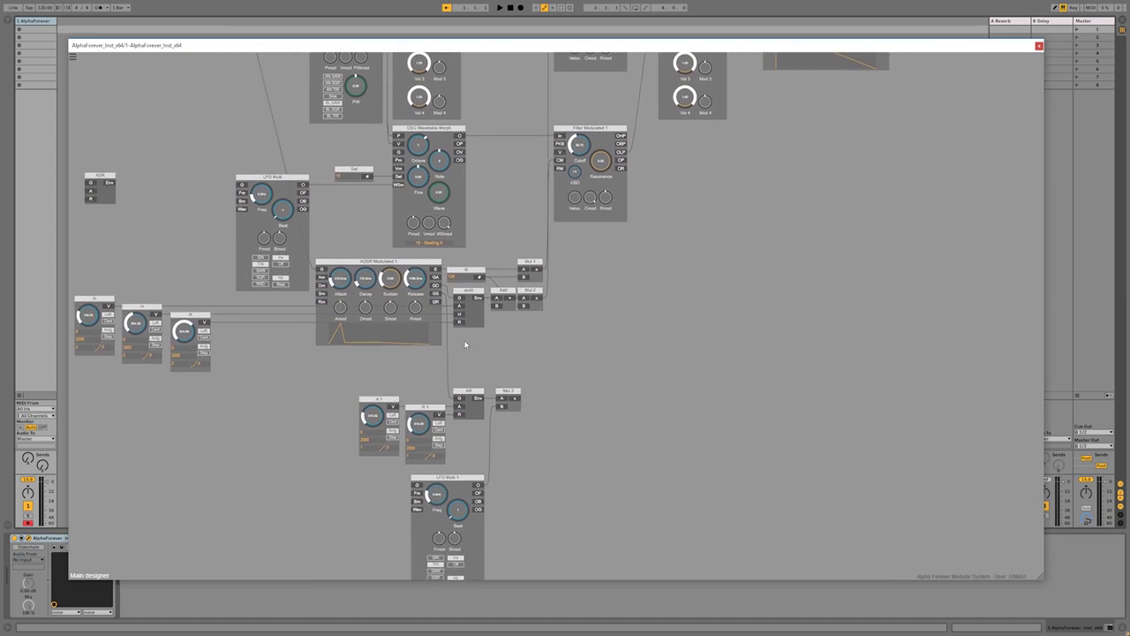
left_click_drag(510, 241, 573, 326)
scroll(622, 323, "down", 5)
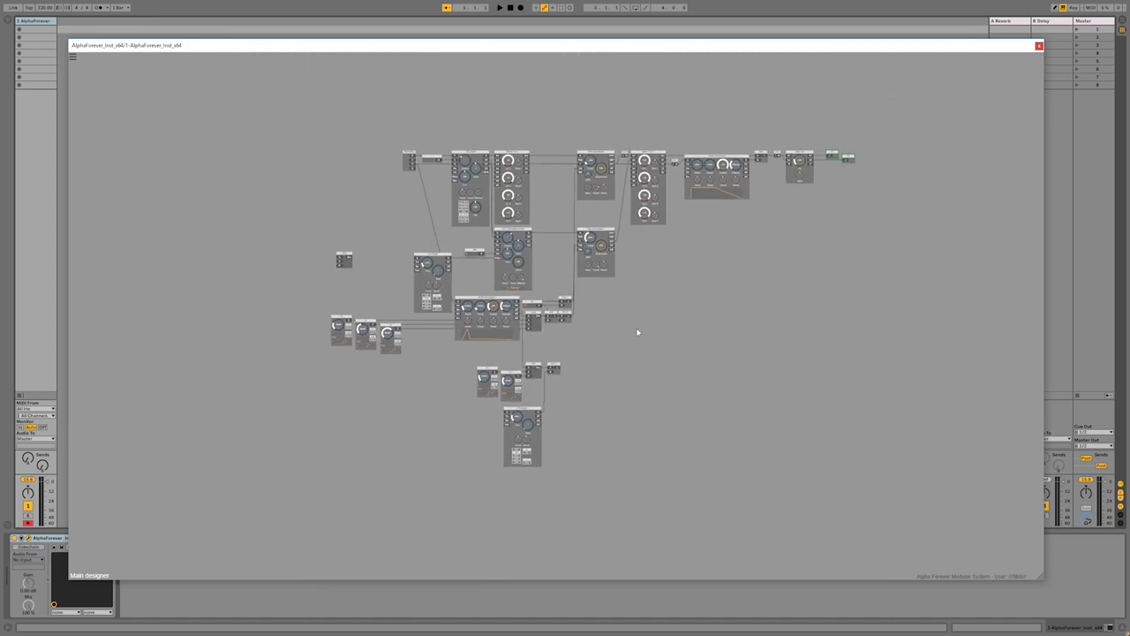
left_click_drag(648, 323, 521, 396)
left_click_drag(774, 191, 434, 415)
left_click_drag(445, 365, 456, 364)
left_click(428, 382)
scroll(431, 436, "up", 3)
left_click_drag(431, 435, 421, 372)
left_click_drag(897, 399, 427, 89)
left_click_drag(426, 353, 474, 352)
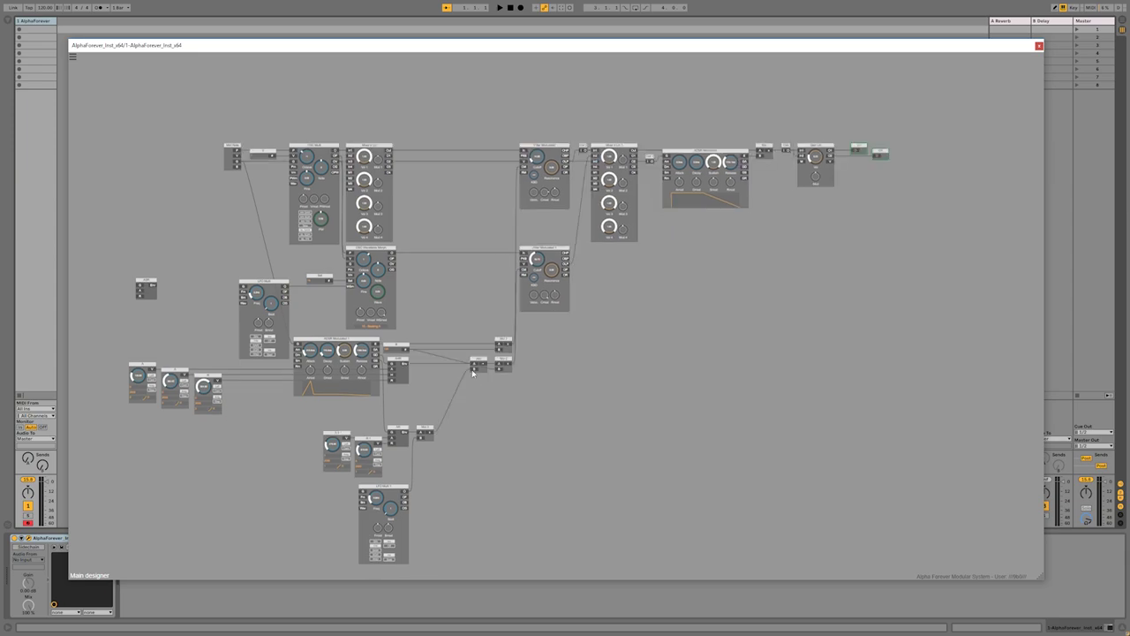
Insert another Mul module between Mul 3 and the Add module's B input.
right_click(473, 373)
type("mul")
left_click(563, 383)
left_click_drag(435, 371, 439, 433)
Move the Add, Mul 4, filter, mixer and output modules farther from the envelope section to widen the gap.
scroll(473, 463, "up", 2)
left_click_drag(442, 479, 545, 346)
left_click_drag(350, 269, 545, 488)
left_click_drag(550, 264, 781, 102)
scroll(352, 394, "down", 2)
left_click_drag(425, 154, 480, 155)
left_click_drag(362, 346, 362, 352)
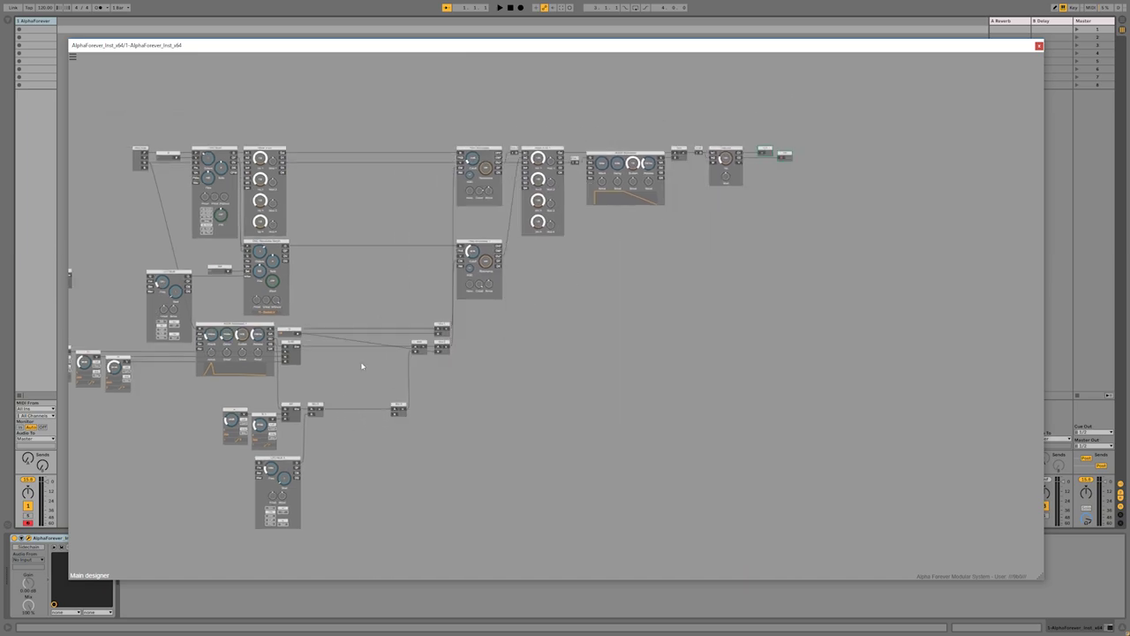
Move the B constant module next to Mul 1, above the Add module.
scroll(361, 355, "up", 2)
left_click_drag(276, 309, 433, 315)
left_click(438, 332)
left_click(452, 413)
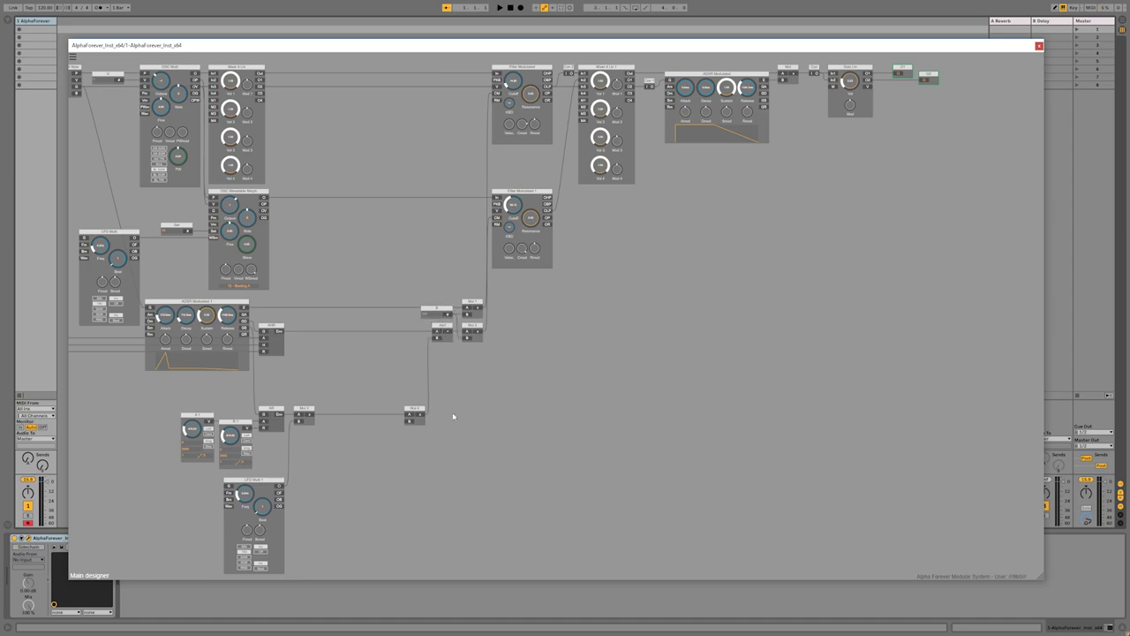
Create a control knob for the B input of Mul 4.
scroll(452, 422, "up", 3)
scroll(448, 451, "up", 1)
left_click_drag(452, 450, 698, 381)
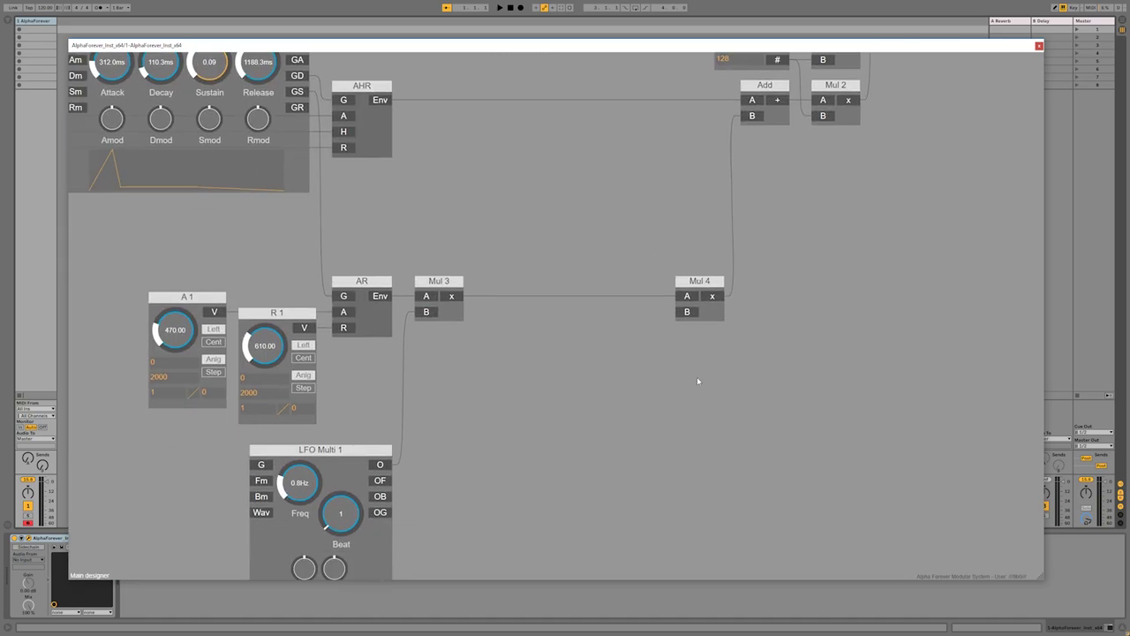
double_click(690, 314)
scroll(596, 246, "down", 5)
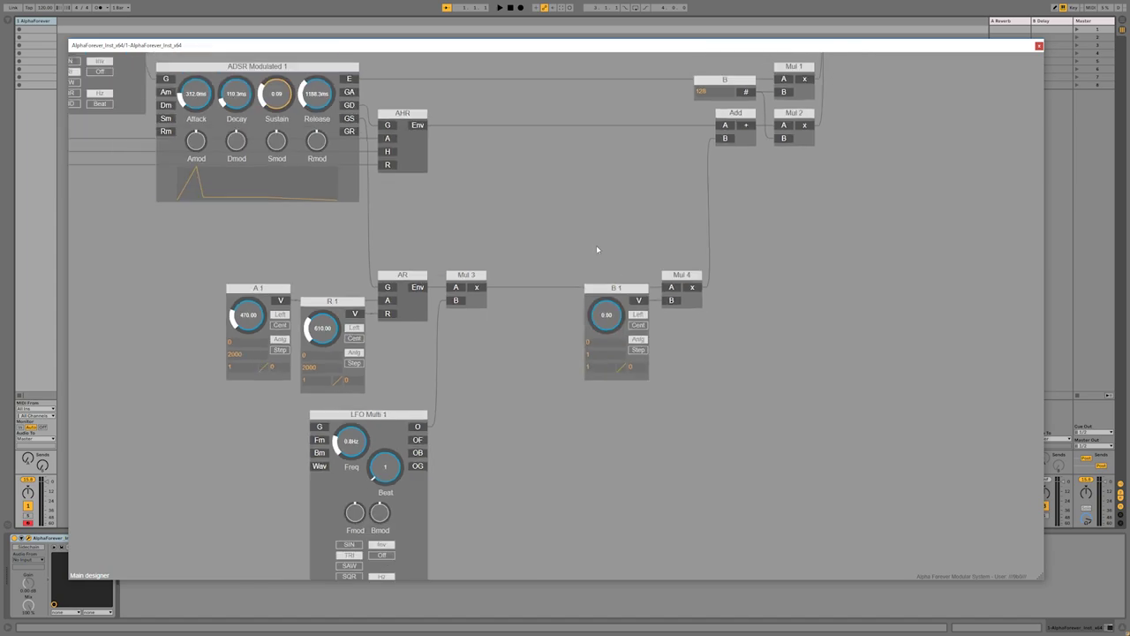
scroll(562, 271, "down", 5)
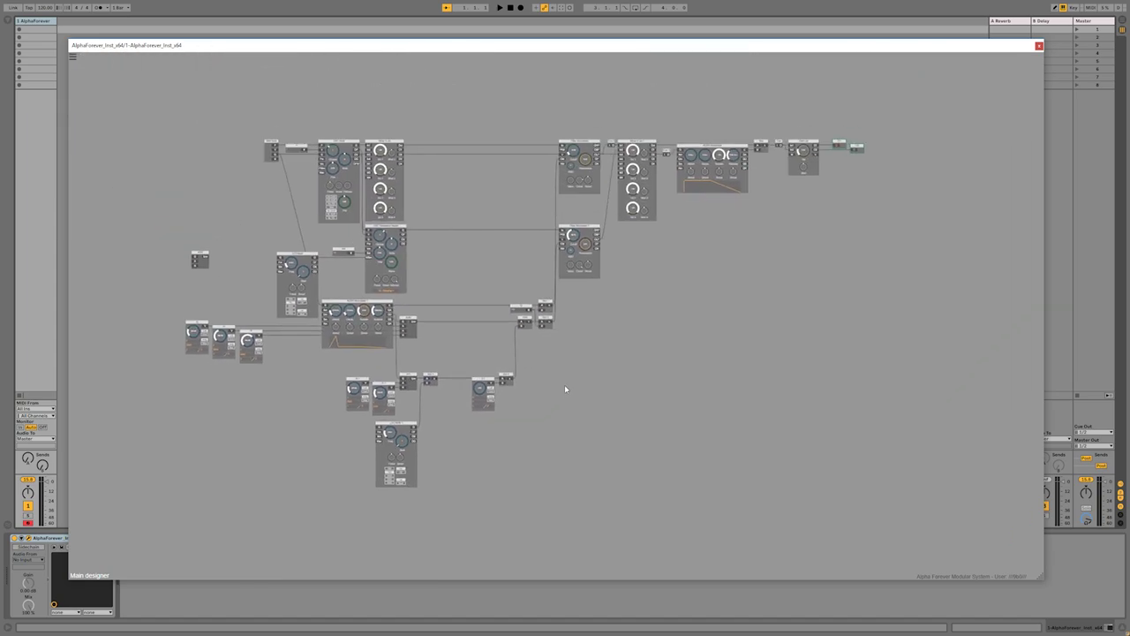
left_click_drag(422, 457, 742, 173)
left_click(624, 344)
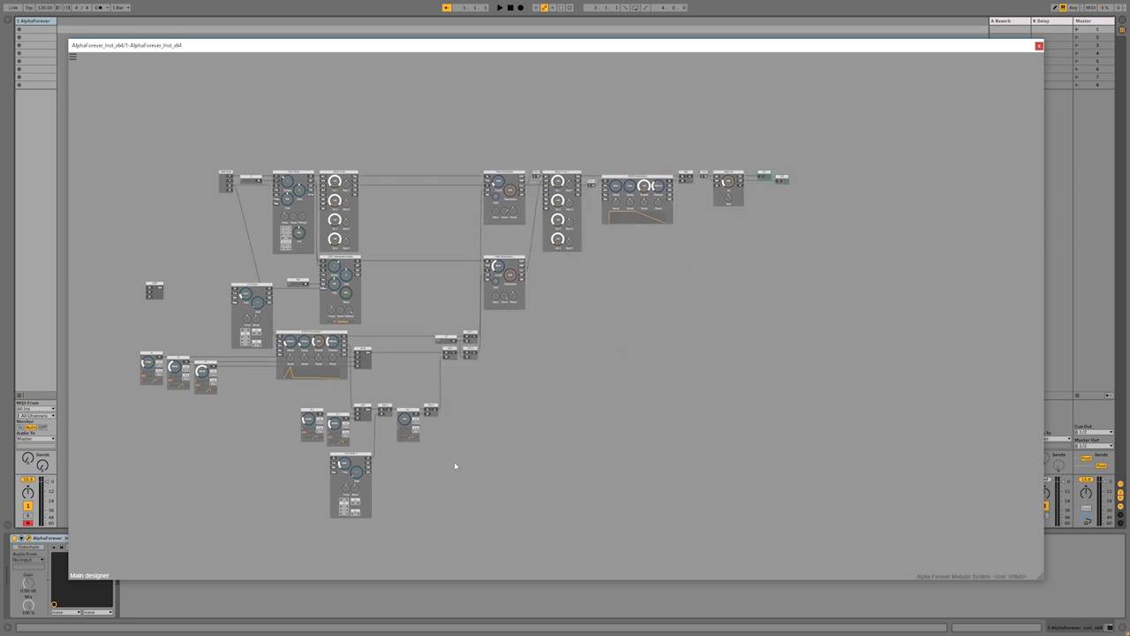
Rename the knob feeding Mul 4 as LFO Amount.
scroll(454, 465, "up", 5)
scroll(562, 412, "up", 3)
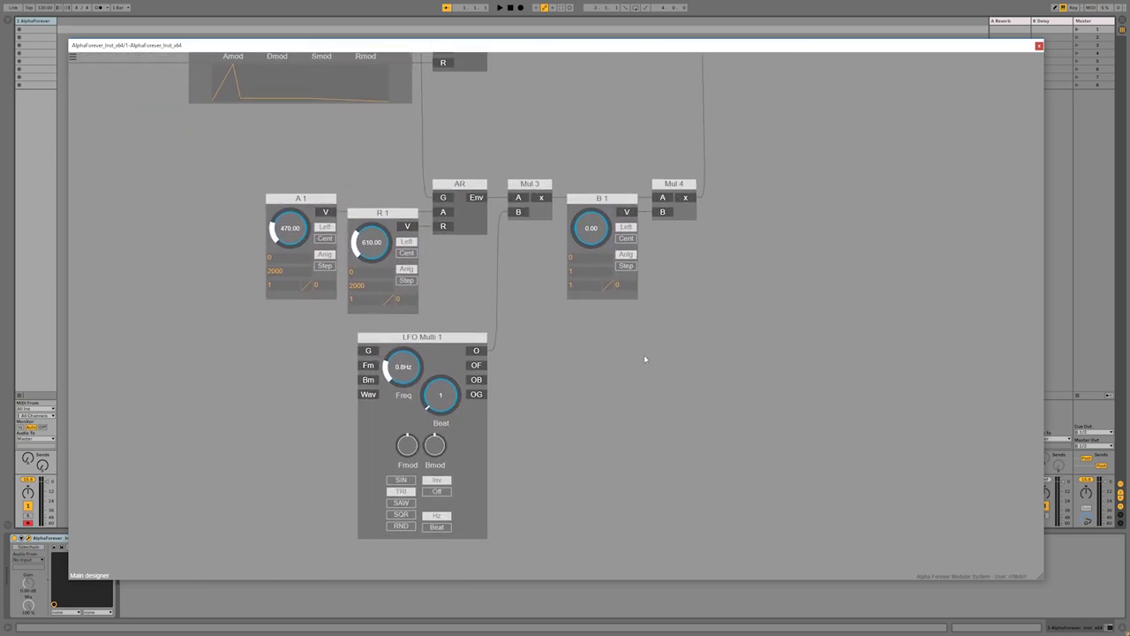
double_click(616, 197)
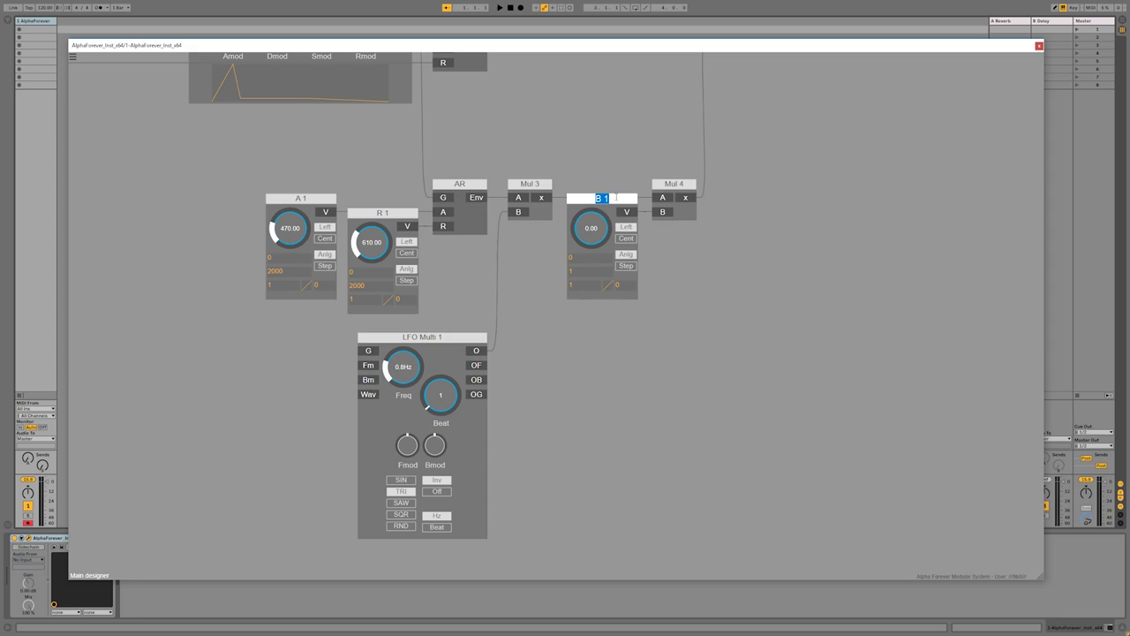
type("LFO AMount")
key("BackSpace")
key("BackSpace")
key("BackSpace")
key("BackSpace")
key("BackSpace")
type("mount")
left_click(722, 270)
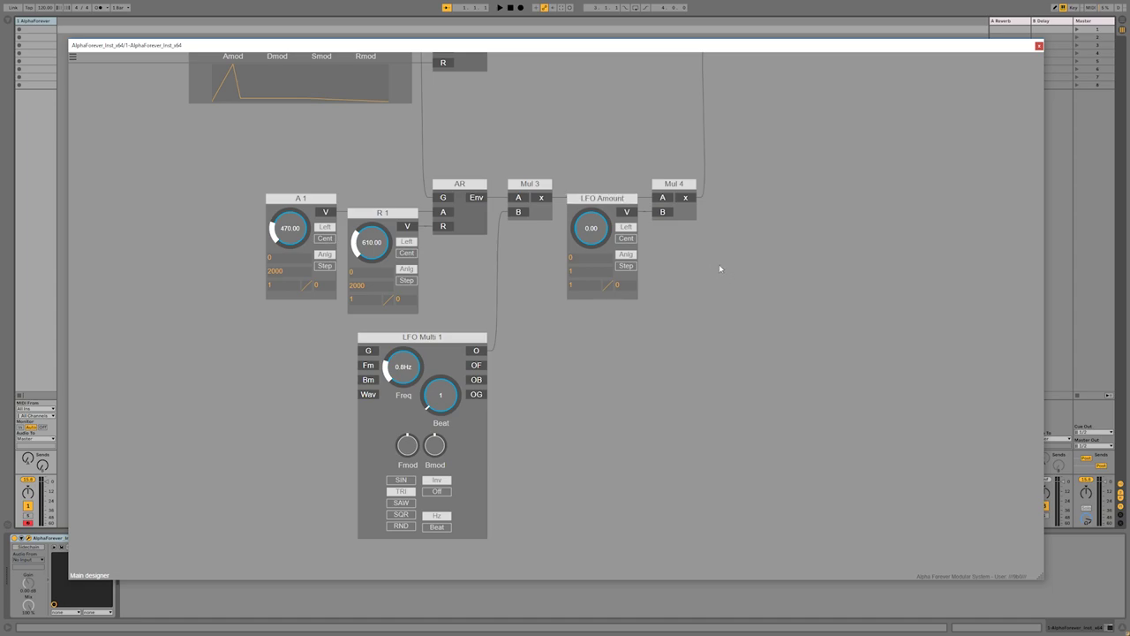
Turn up the LFO Amount knob and raise the track's send to the A Reverb return.
left_click_drag(591, 226, 580, 242)
scroll(548, 357, "down", 5)
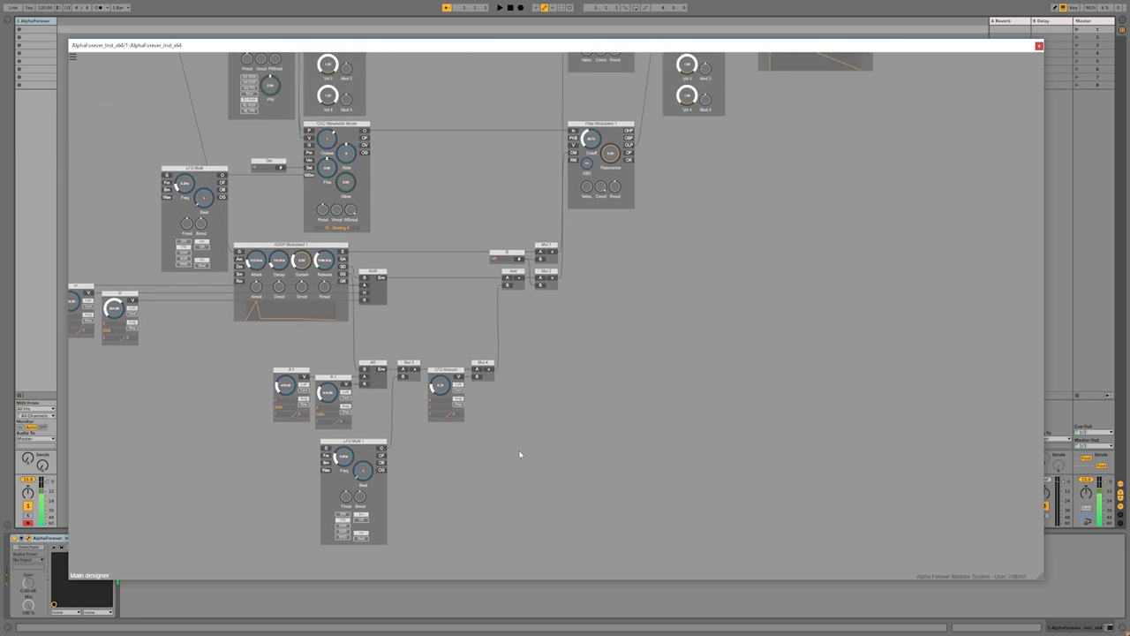
left_click_drag(553, 369, 522, 423)
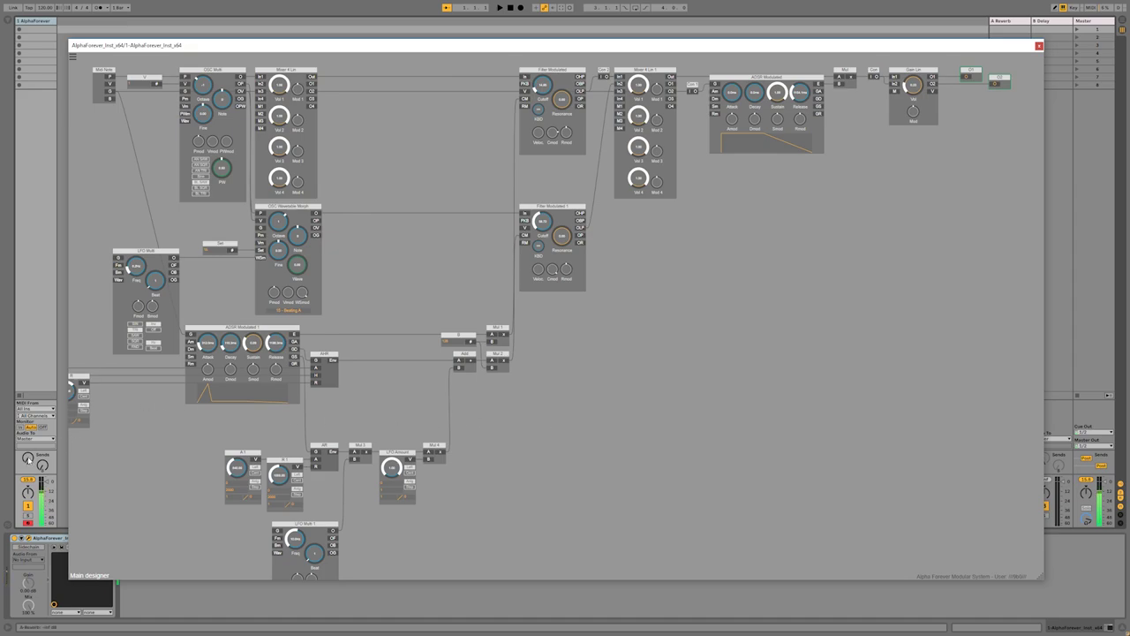
left_click_drag(27, 457, 28, 456)
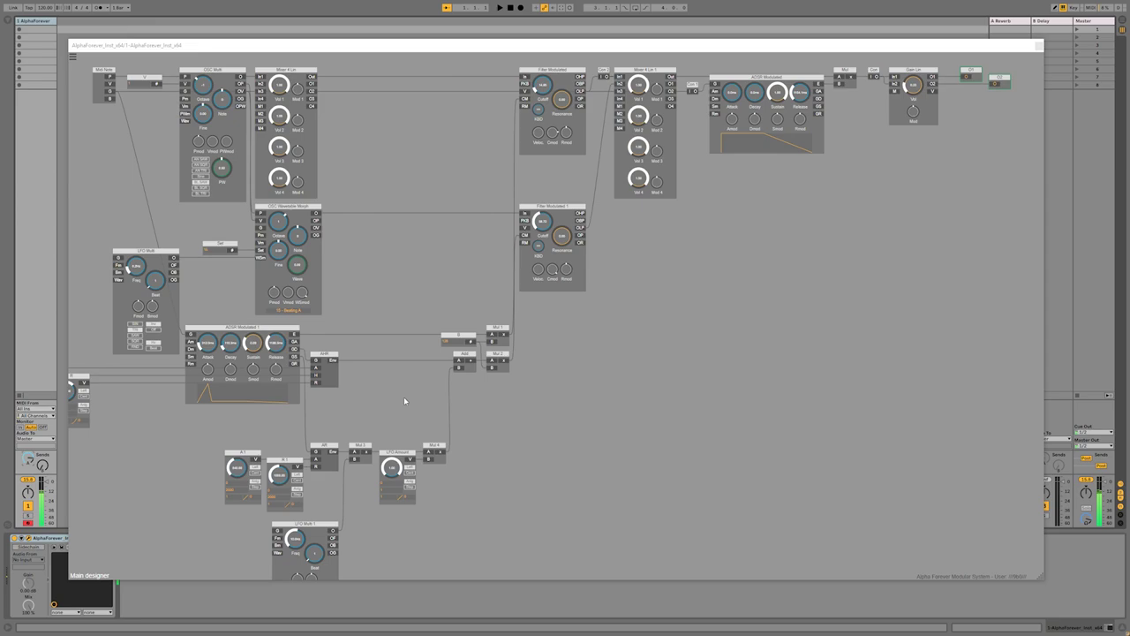
Move the spare ASR module to the empty area below the ADSR Modulated module near the output.
scroll(404, 401, "down", 3)
left_click_drag(426, 301, 469, 335)
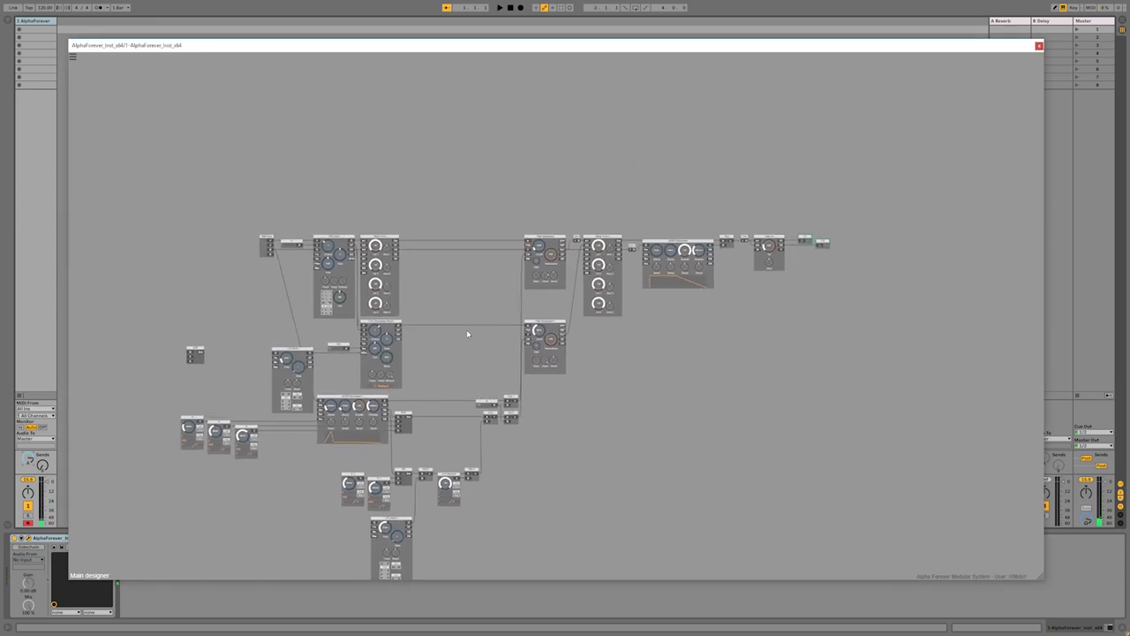
scroll(469, 334, "up", 1)
left_click_drag(471, 275, 442, 204)
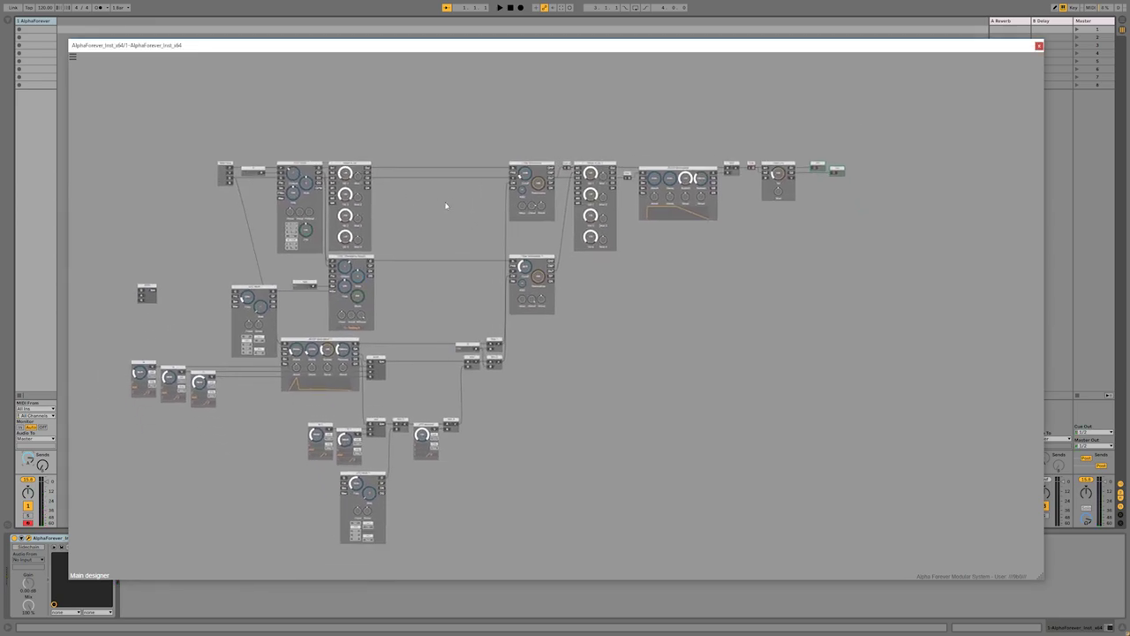
left_click_drag(159, 293, 723, 320)
Delete the ADSR Modulated module between the second mixer and the output Mul.
scroll(490, 427, "up", 3)
scroll(491, 426, "up", 1)
scroll(492, 424, "down", 4)
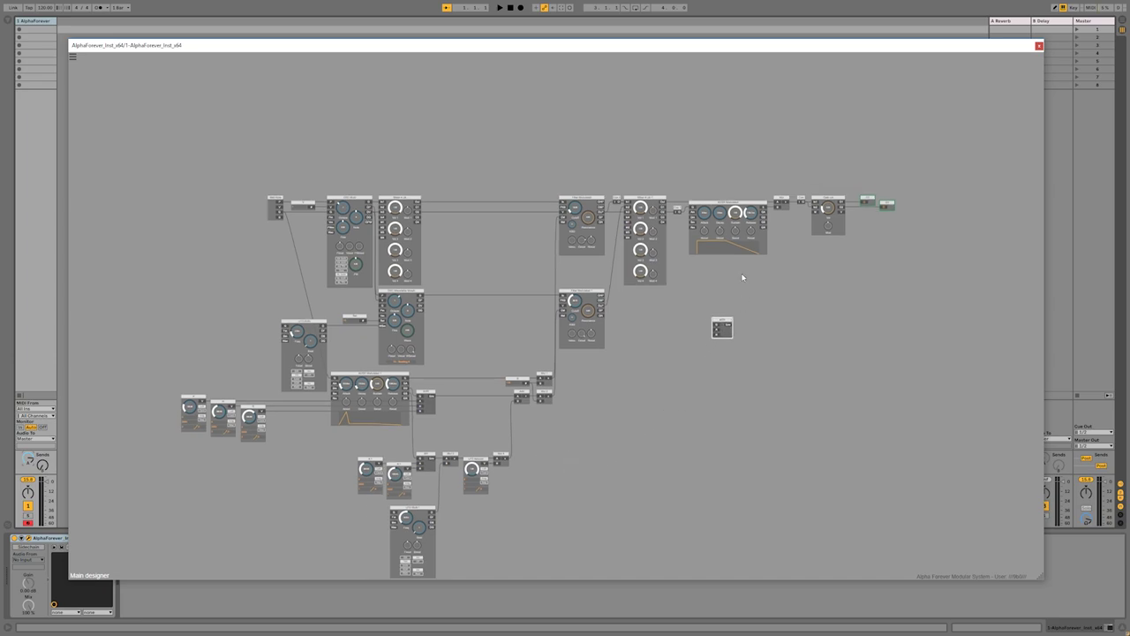
scroll(745, 278, "up", 2)
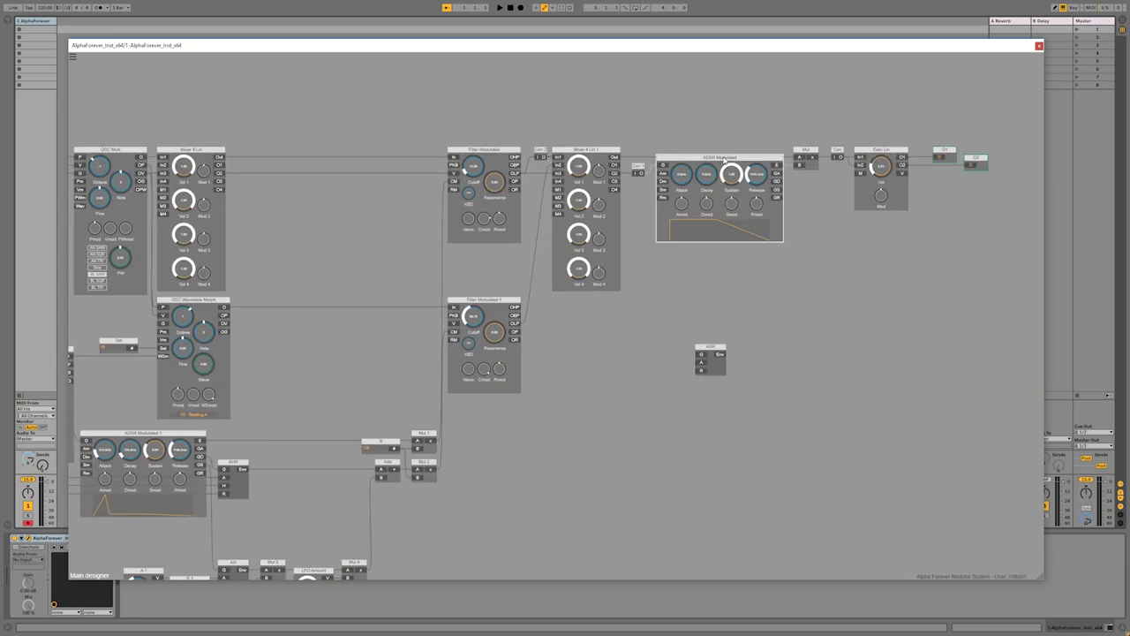
key("Delete")
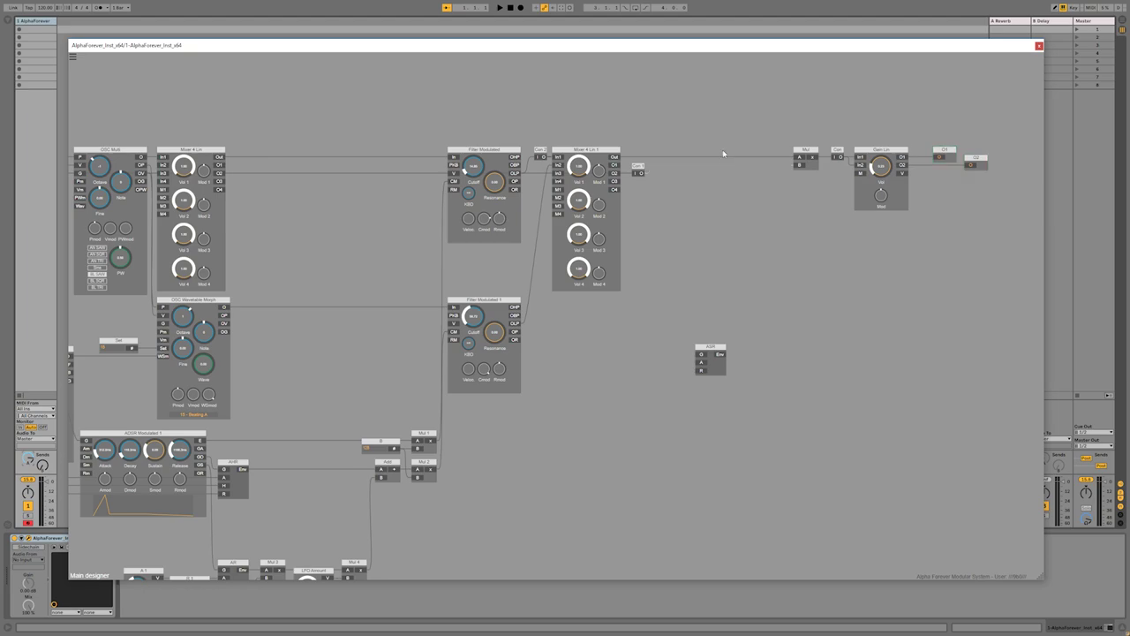
Wire the ASR between the Con 1 gate and the output Mul's B input, repositioning the surrounding output modules to fit it.
left_click_drag(643, 173, 800, 166)
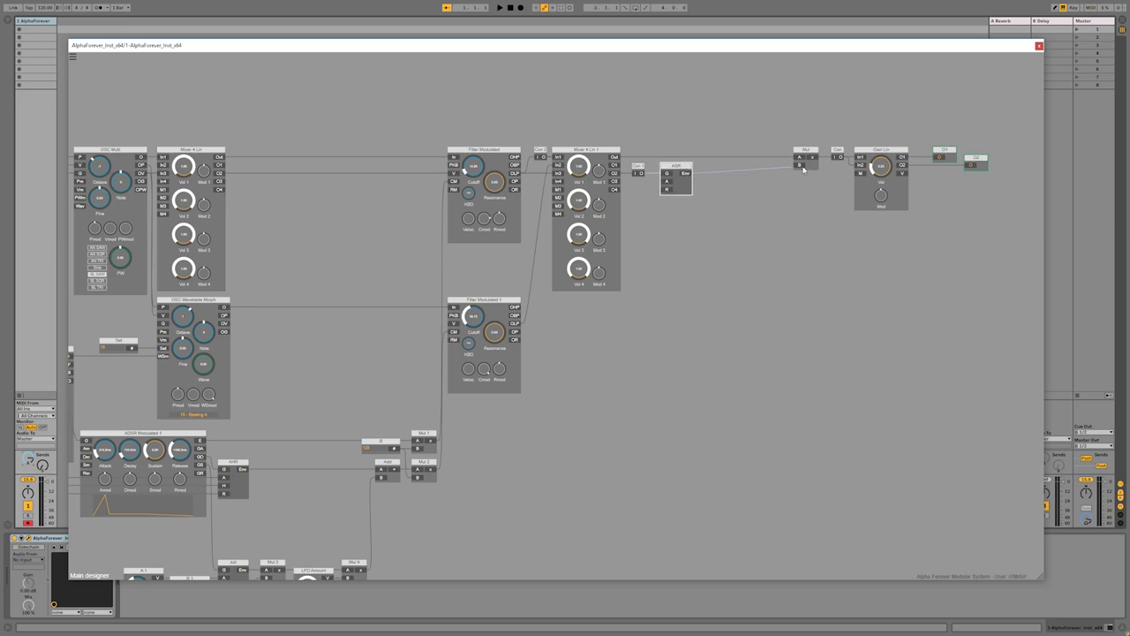
left_click_drag(758, 112, 1057, 289)
left_click_drag(804, 152, 717, 151)
left_click_drag(656, 132, 966, 275)
mouse_move(688, 168)
left_mouse_down()
mouse_move(783, 170)
mouse_move(688, 173)
left_mouse_up()
Create attack and release knobs for the ASR's A and R inputs and set the maximum of both to 2000.
double_click(761, 183)
double_click(761, 190)
left_click(662, 215)
type("2000")
left_click(716, 223)
type("2000")
Set the curve to 5 on the ASR's attack knob and 2 on its release knob, and turn up the release.
left_click(690, 239)
left_click(664, 223)
type("5")
left_click(716, 231)
type("2")
left_click_drag(723, 202, 720, 189)
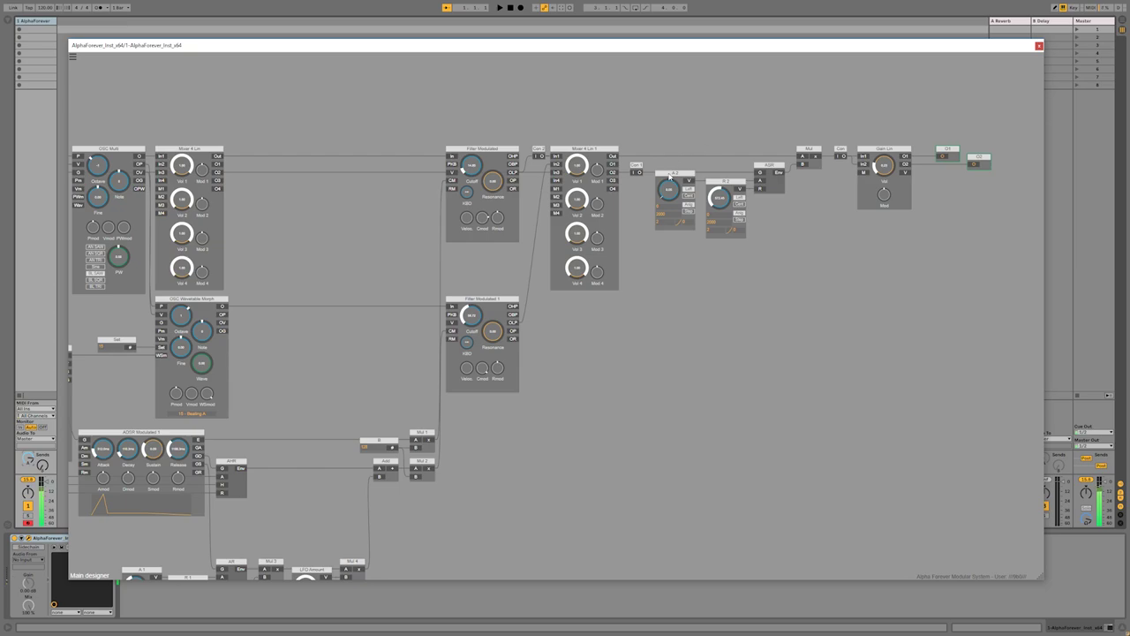
Duplicate the ADSR Modulated 1 module into the empty area above the oscillator row.
scroll(680, 301, "down", 1)
left_click(745, 201)
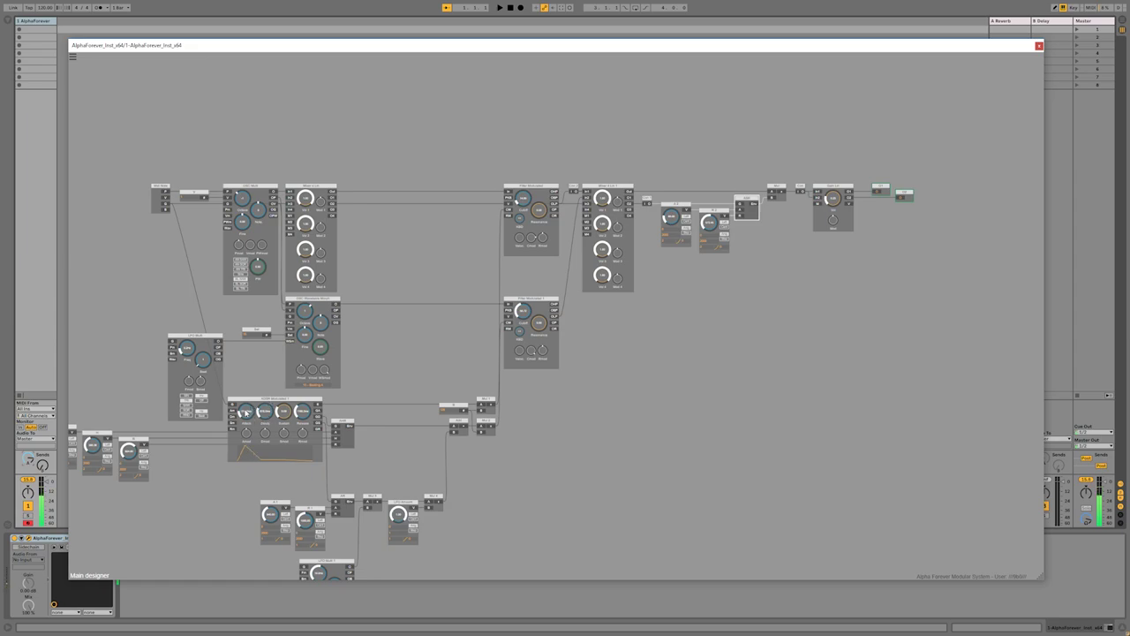
left_click_drag(535, 481, 592, 349)
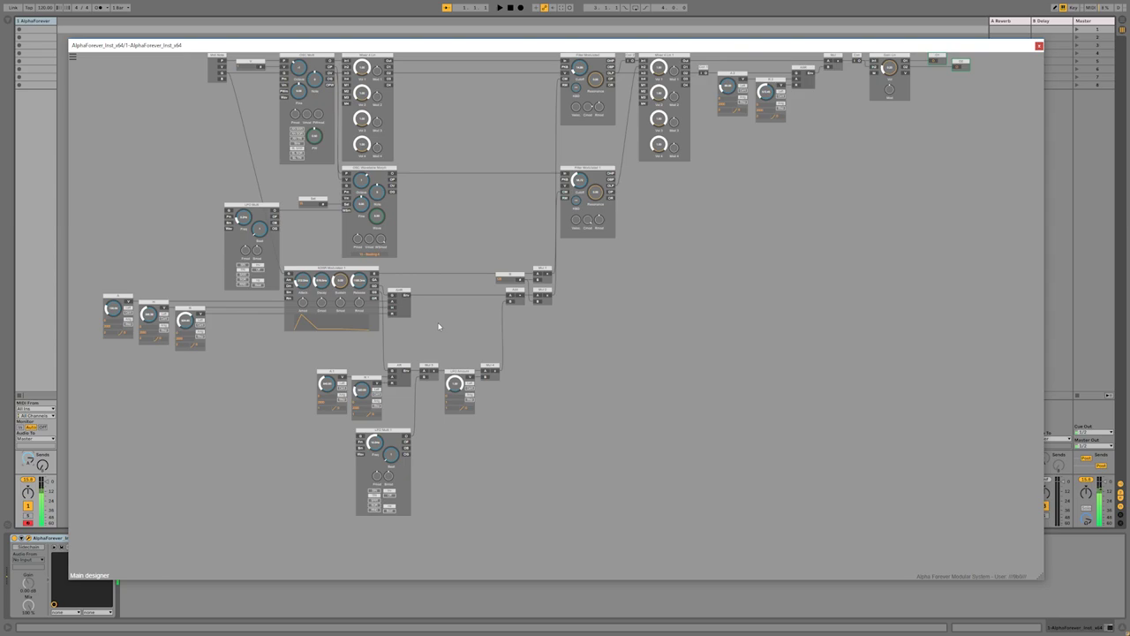
scroll(442, 325, "down", 4)
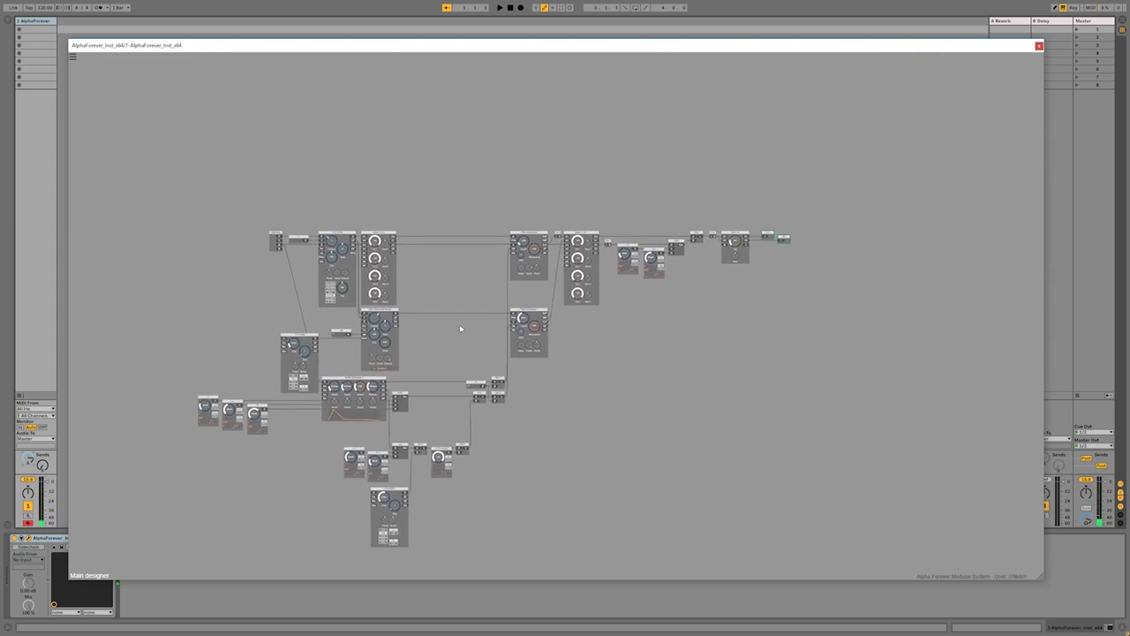
scroll(436, 329, "up", 2)
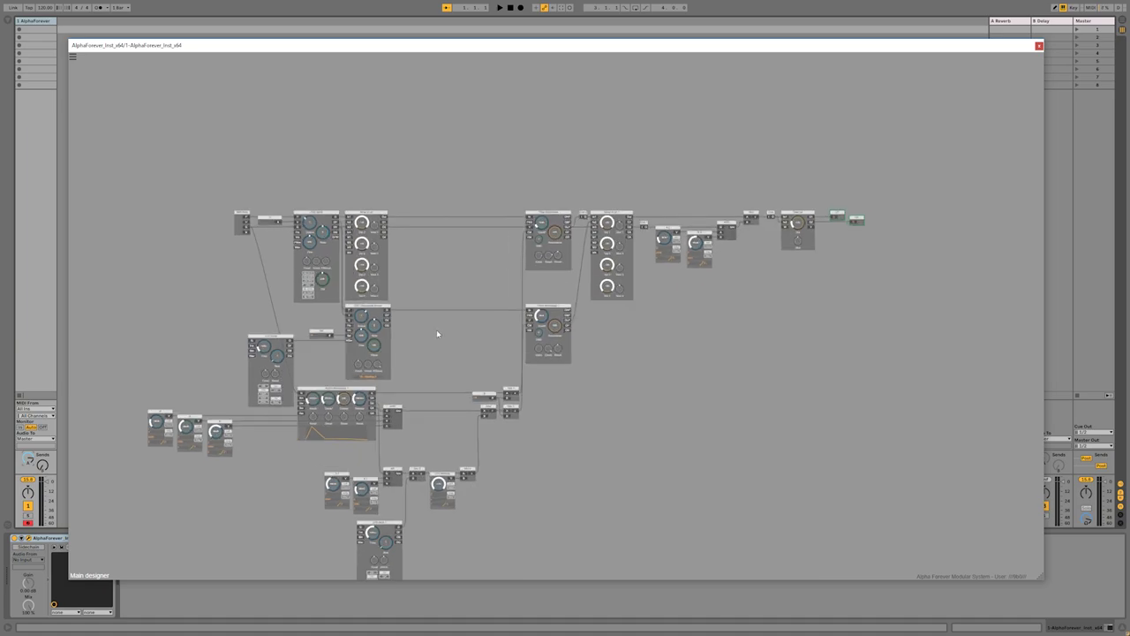
left_click_drag(393, 456, 420, 203)
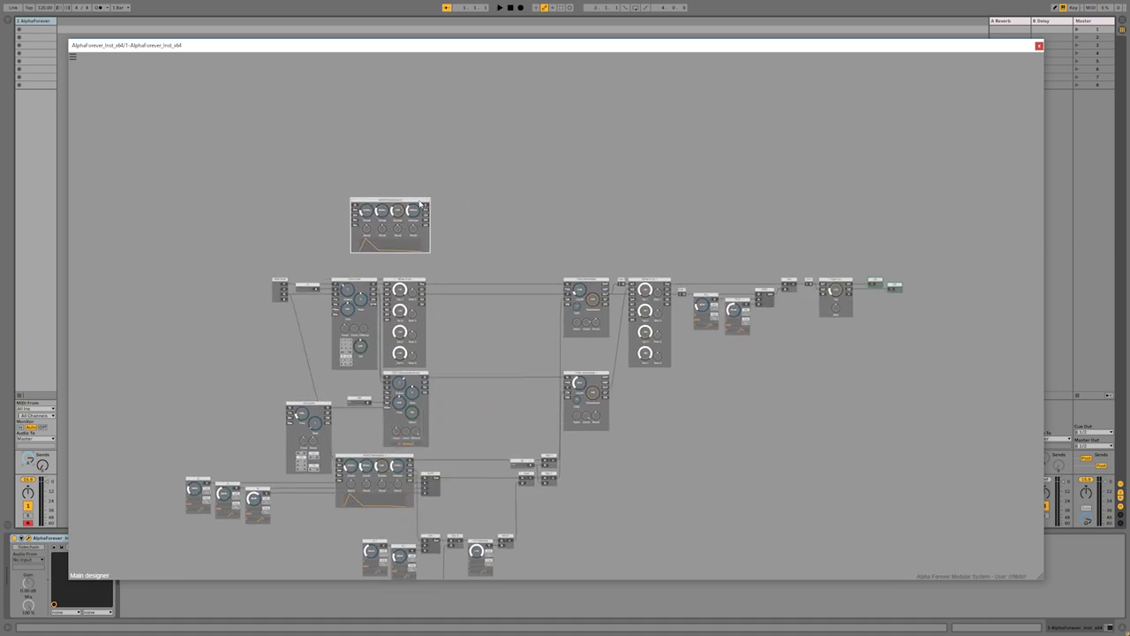
Add an OSC Wavetable Morph module in the empty space beside the duplicated ADSR Modulated 2.
scroll(492, 250, "up", 3)
right_click(486, 198)
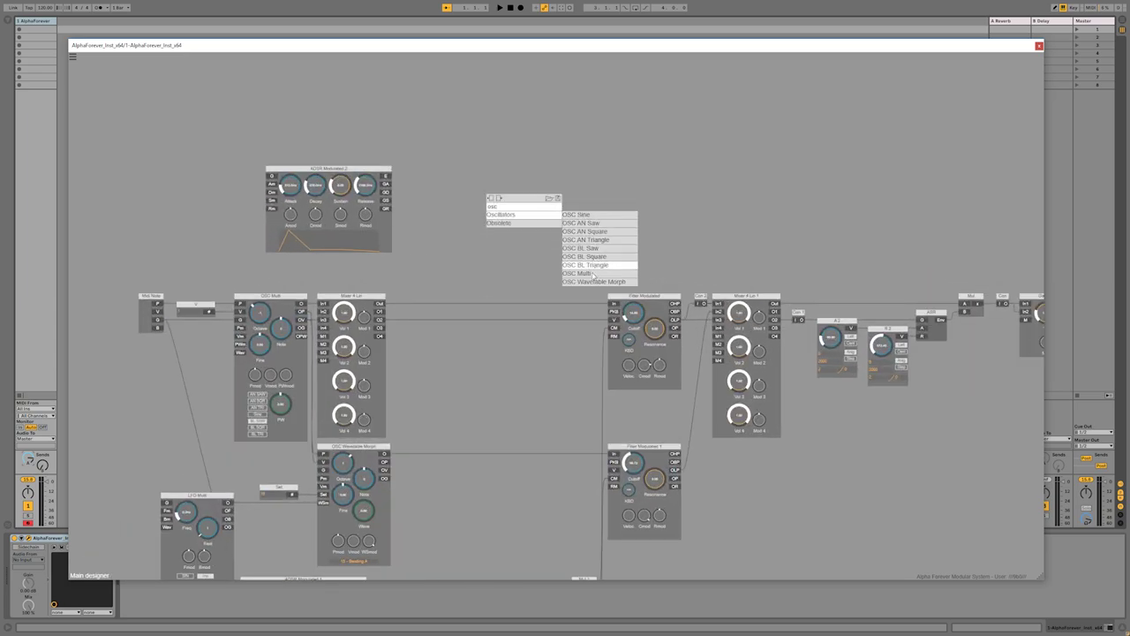
left_click(591, 283)
left_click_drag(527, 206, 525, 135)
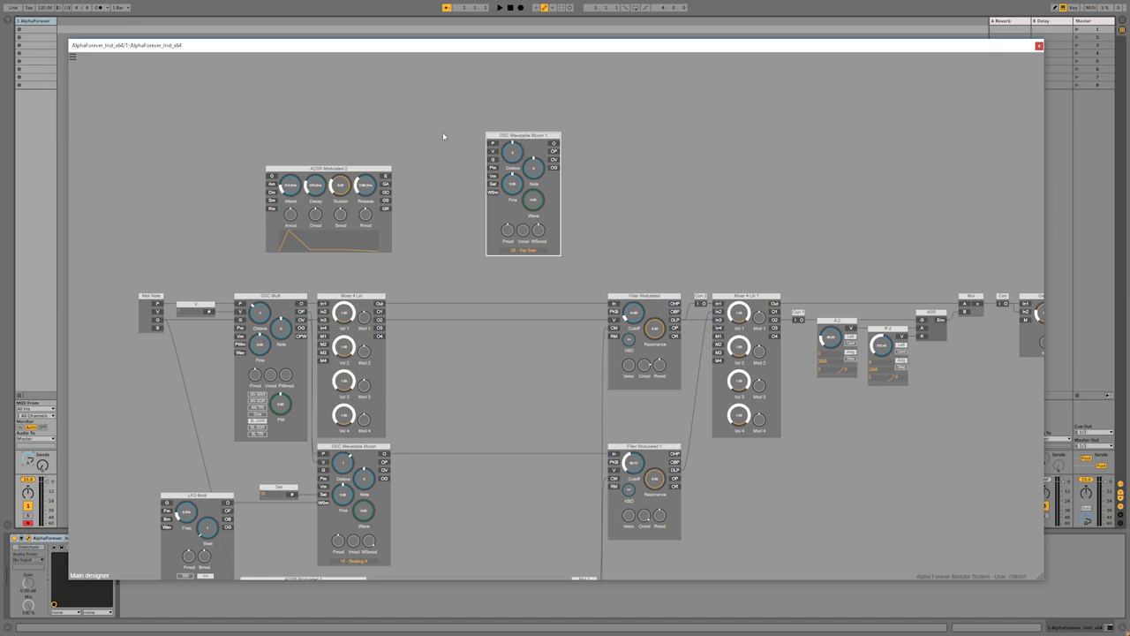
left_click_drag(441, 152, 506, 159)
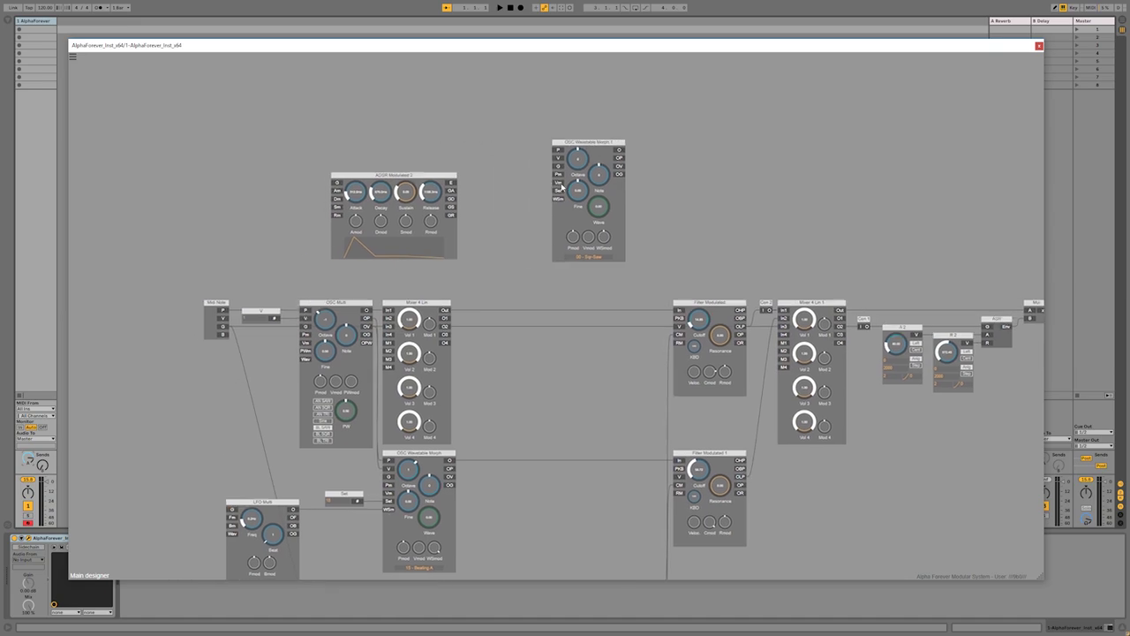
Create a value module for the new wavetable oscillator's Sel input and route the Midi Note pitch to its P input through a connector.
double_click(560, 193)
key("Return")
left_click_drag(228, 310, 260, 146)
mouse_move(591, 170)
left_click(669, 252)
Left-align OSC Wavetable Morph 1 with the Filter Modulated module below it and move Sel 1 next to its input.
left_click_drag(472, 117, 646, 286)
left_click_drag(602, 150, 700, 152)
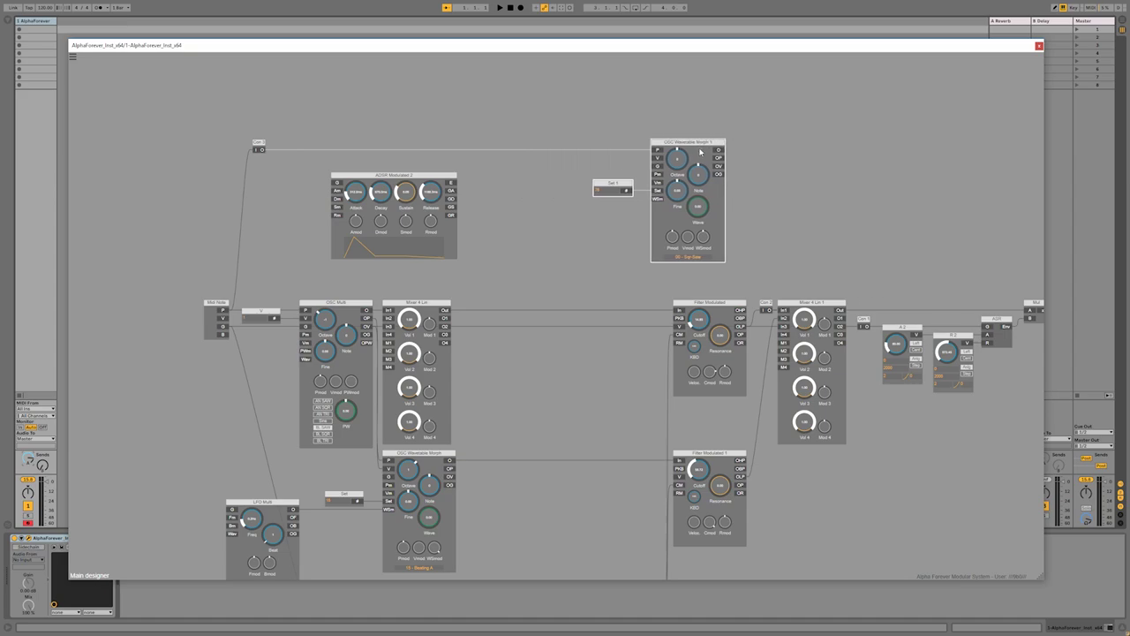
left_click(645, 126)
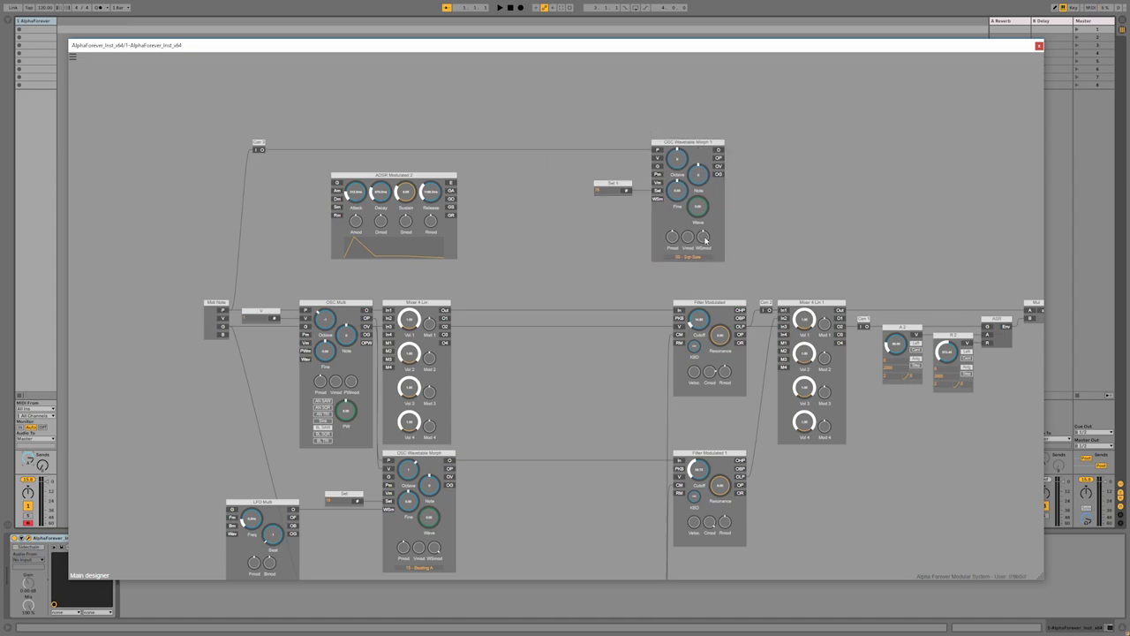
left_click_drag(756, 408, 619, 113)
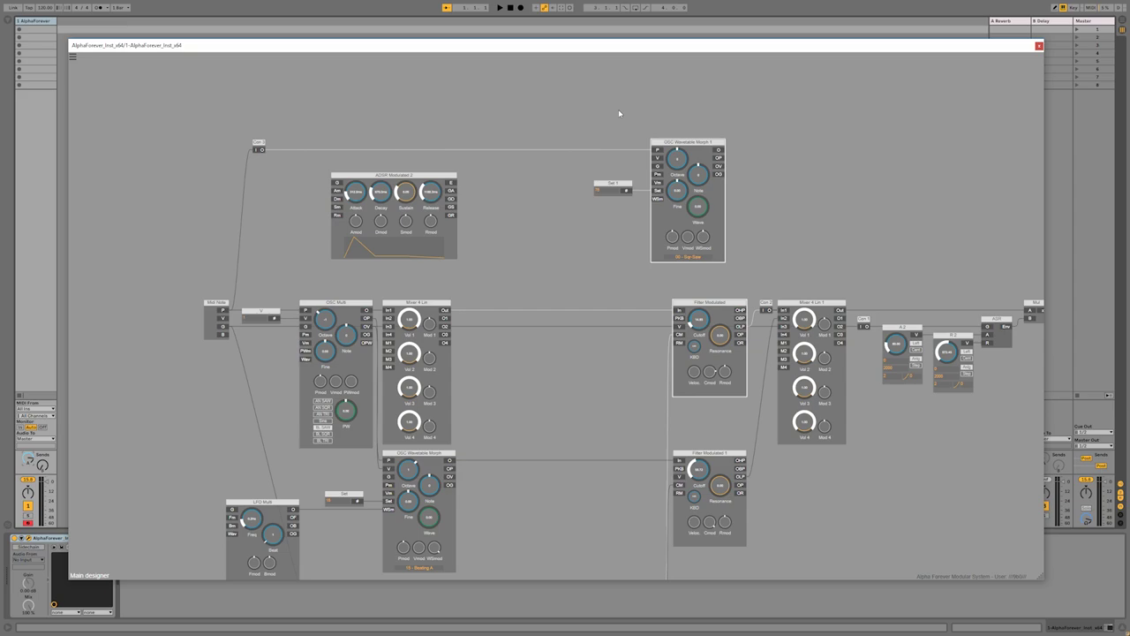
key("l")
left_click(633, 136)
left_click_drag(610, 184, 640, 183)
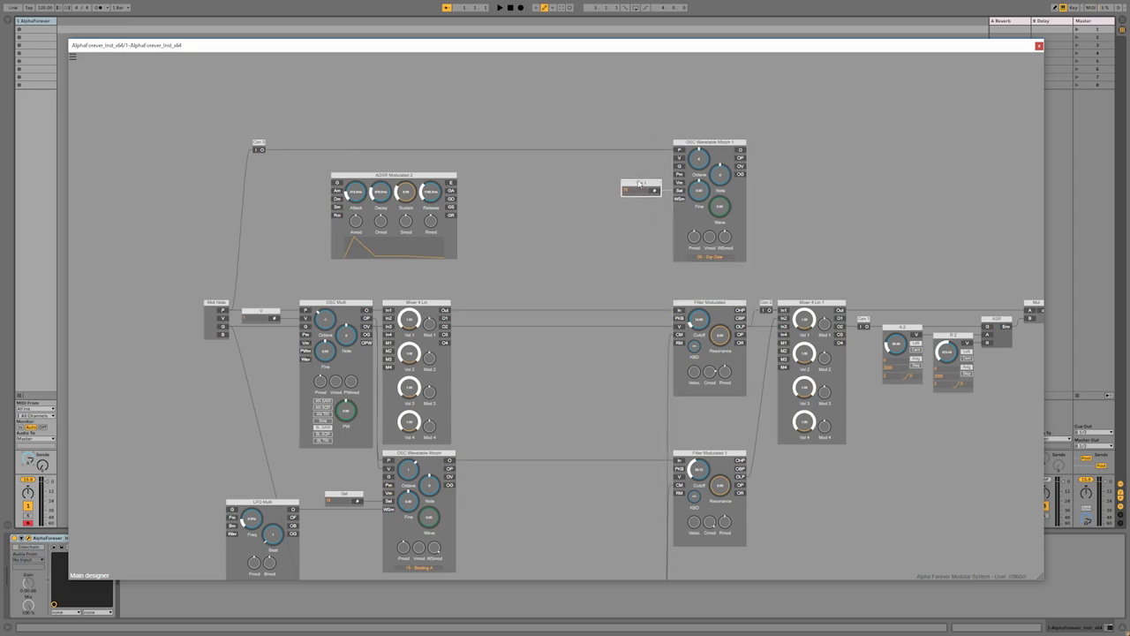
Connect ADSR Modulated 2's E output to the WSm input of OSC Wavetable Morph 1 and place the envelope level with that input.
left_click(502, 181)
left_click_drag(448, 177, 428, 163)
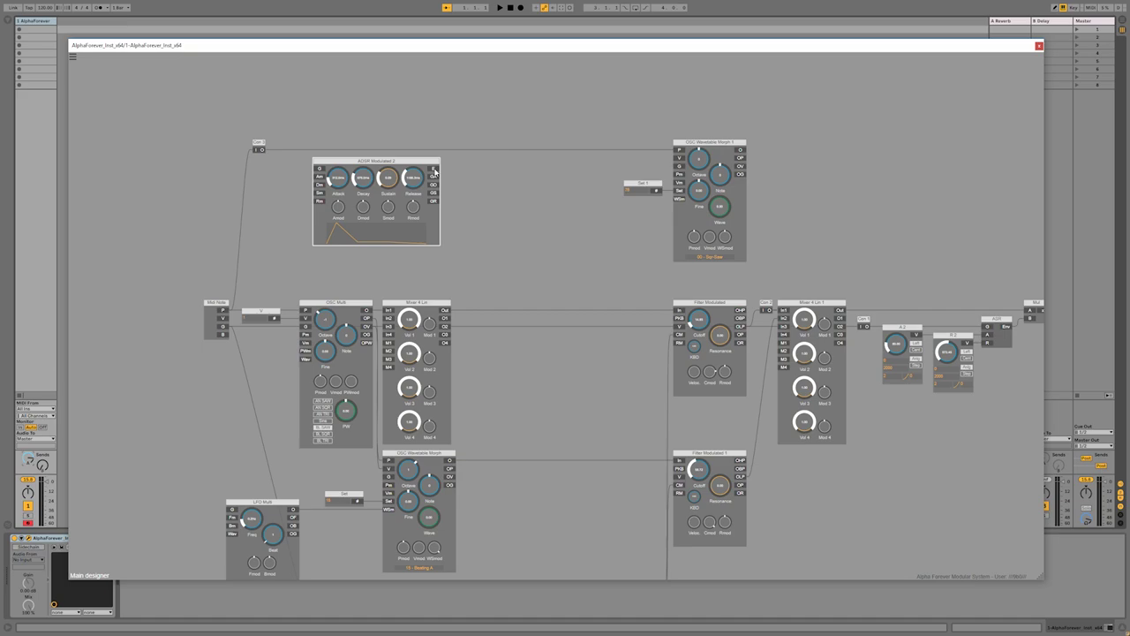
left_click_drag(582, 220, 676, 201)
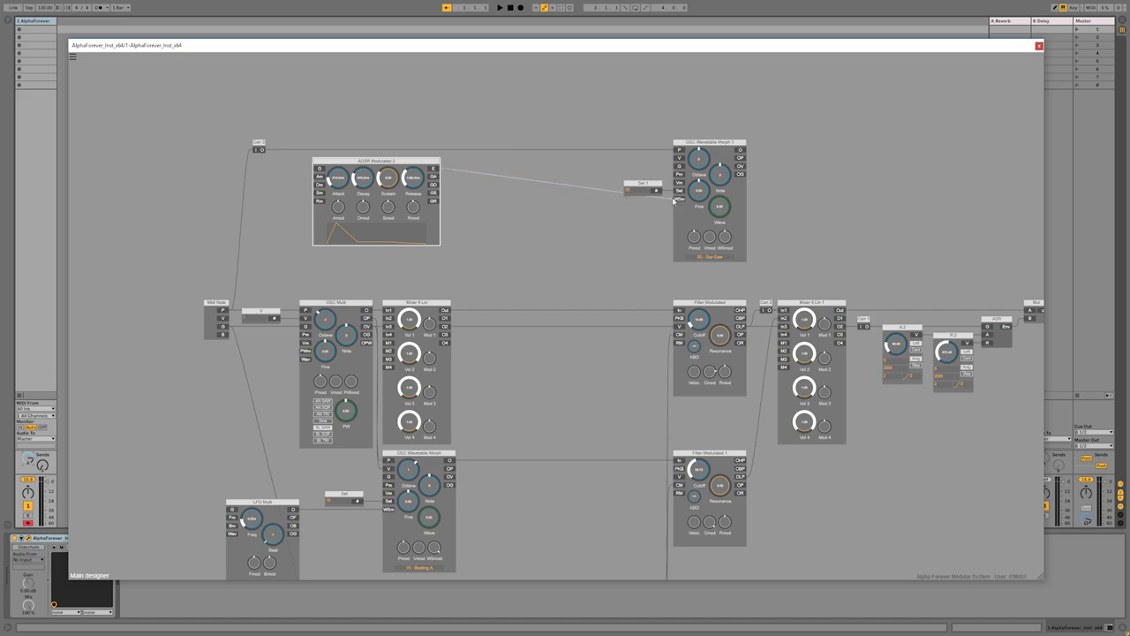
double_click(435, 172)
left_click(505, 238)
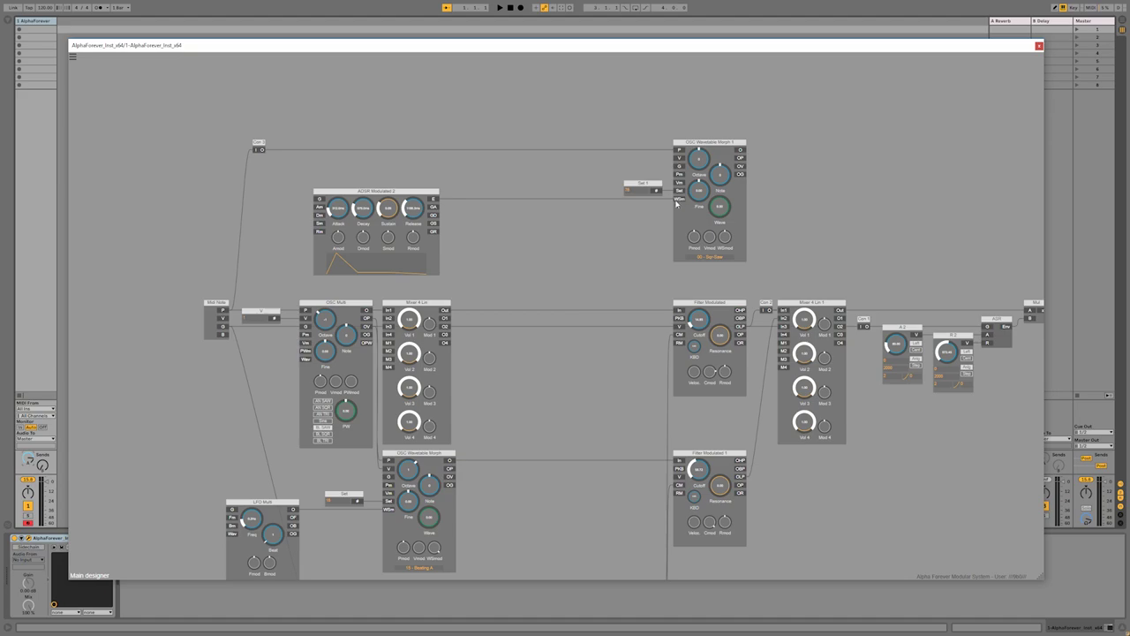
Right-align ADSR Modulated 2 with the first Mixer 4 Lin below it.
left_click(420, 192)
left_click(425, 303, "ctrl")
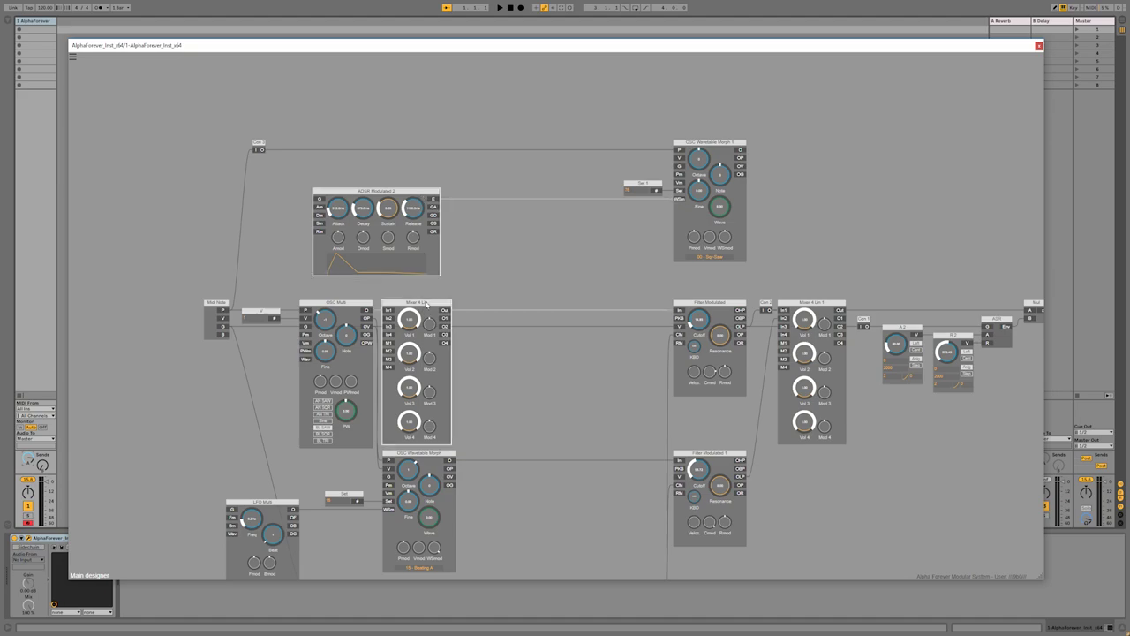
key("r")
left_click(501, 259)
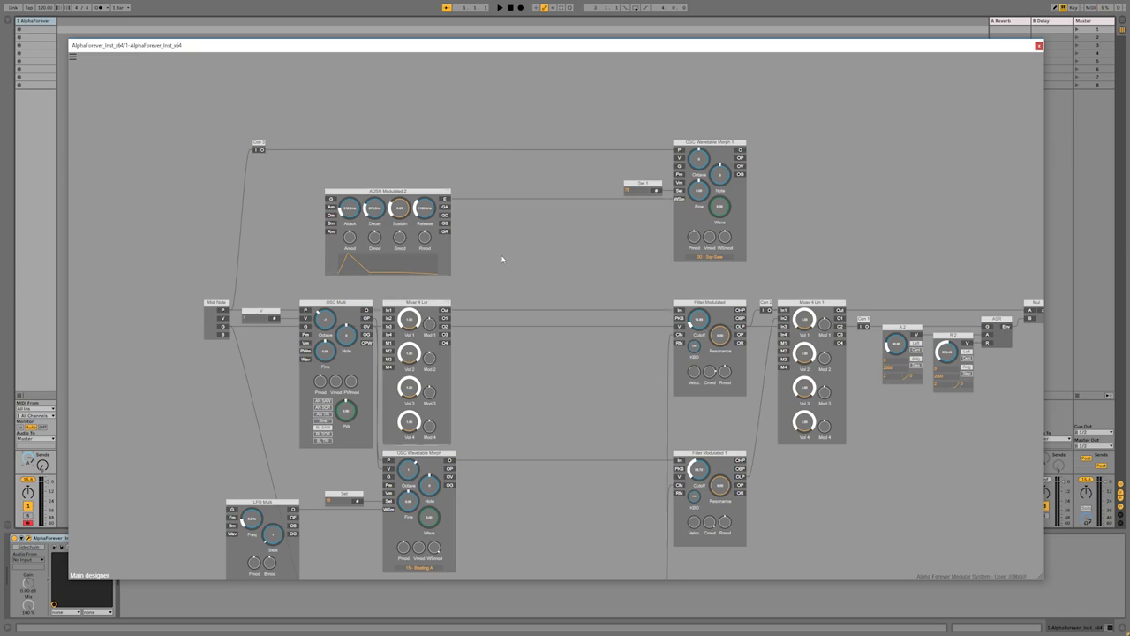
Turn up the WSmod amount on OSC Wavetable Morph 1 and connect the Midi Note gate to ADSR Modulated 2's G input.
left_click_drag(717, 206, 736, 174)
left_click_drag(224, 327, 331, 200)
Right-align OSC Wavetable Morph 1 with Mixer 4 Lin 1 and place Sel 1 back beside the oscillator's inputs.
scroll(495, 205, "down", 3)
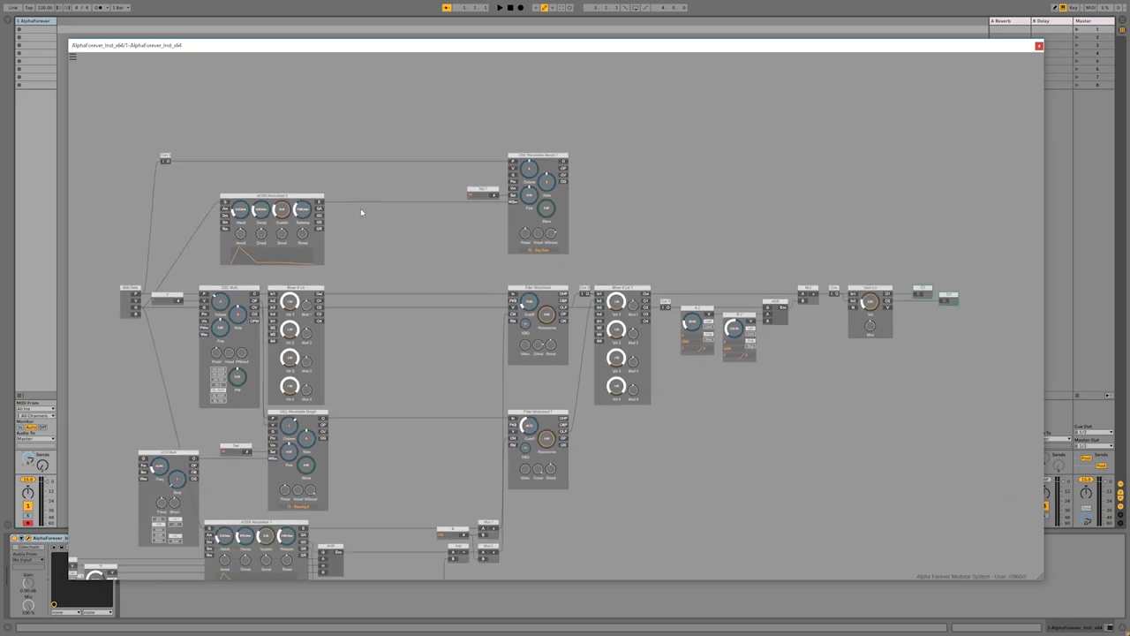
left_click_drag(432, 150, 575, 254)
left_click_drag(510, 173, 571, 173)
left_click(578, 276)
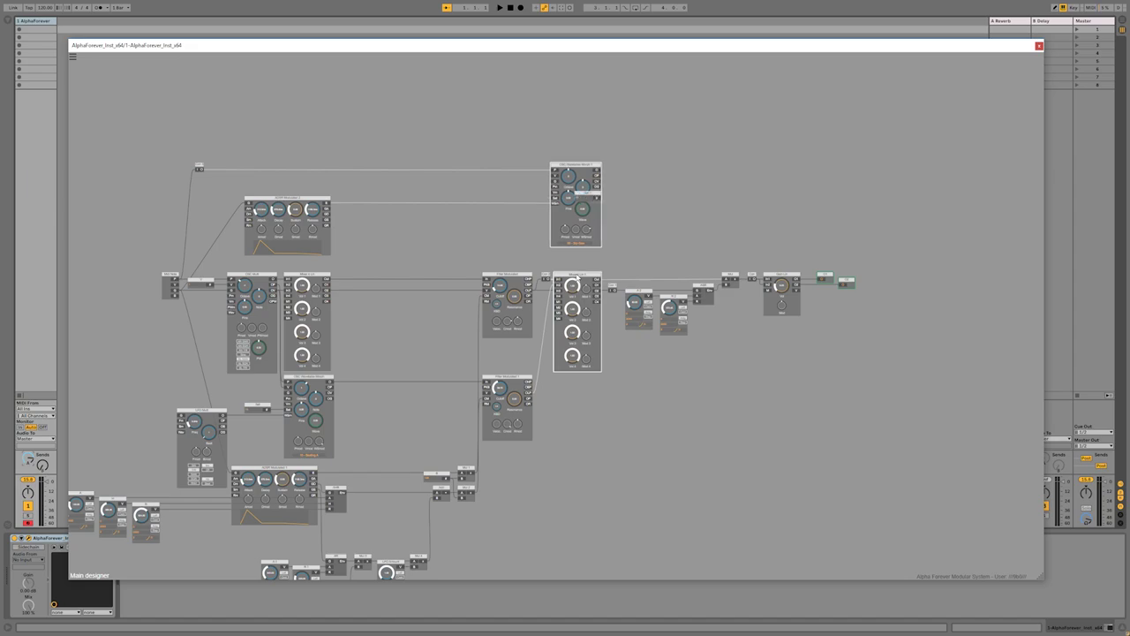
left_click(687, 246)
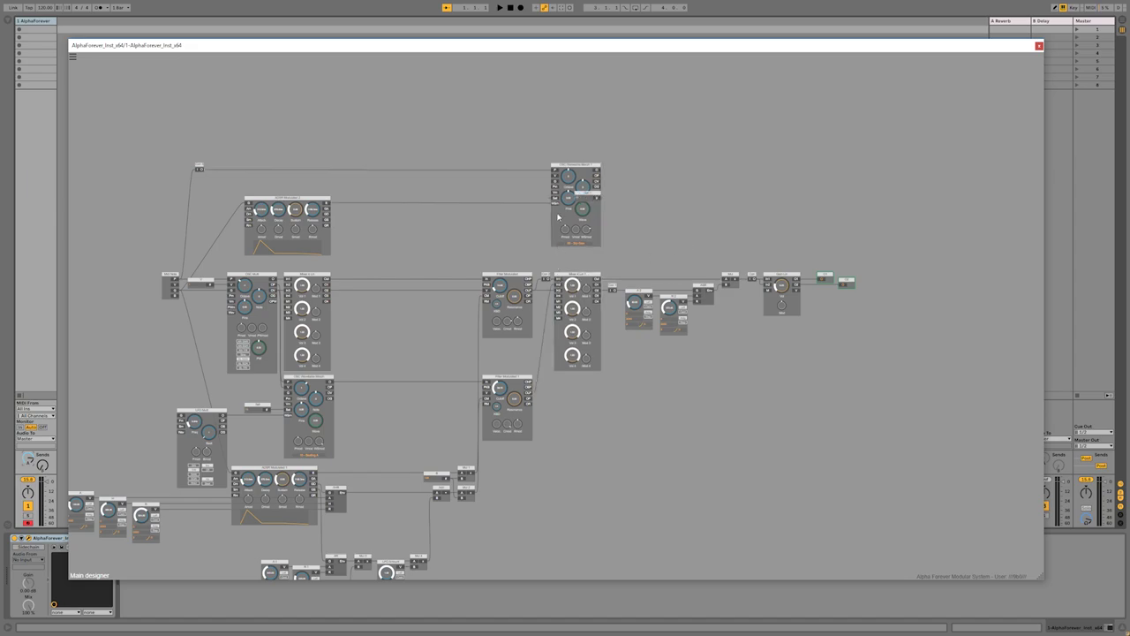
left_click_drag(598, 198, 539, 199)
Move the output chain from Con 1 and the ASR through O2 away from Mixer 4 Lin 1 to make room for another mixer.
scroll(638, 223, "up", 3)
left_click_drag(681, 259, 488, 192)
left_click_drag(416, 350, 852, 195)
left_click(407, 262, "shift")
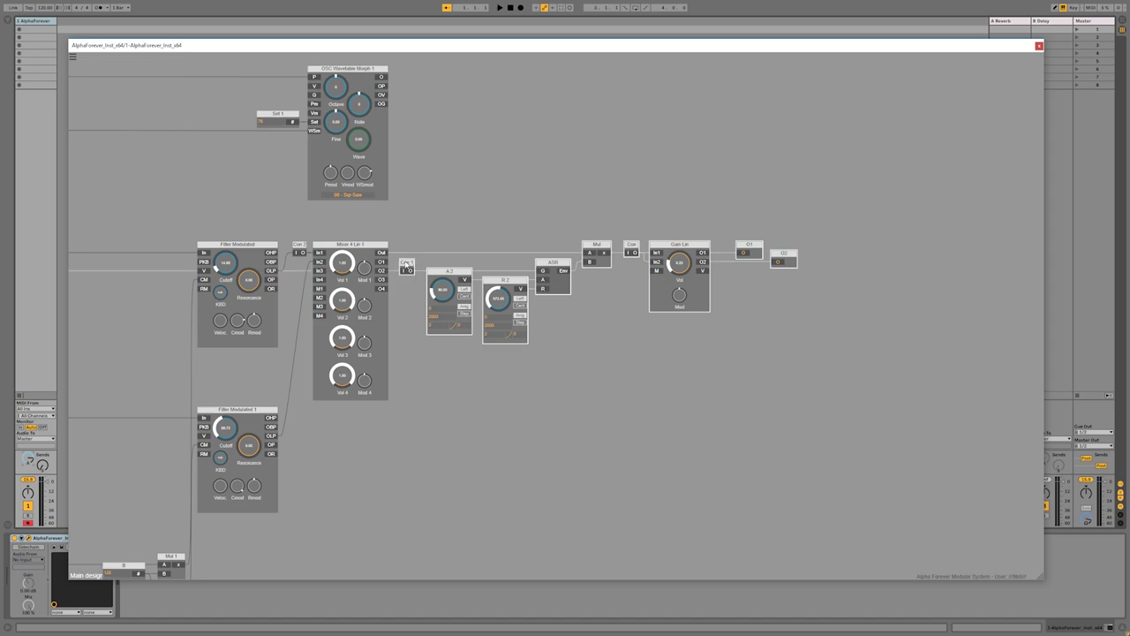
left_click_drag(435, 270, 621, 271)
left_click(476, 234)
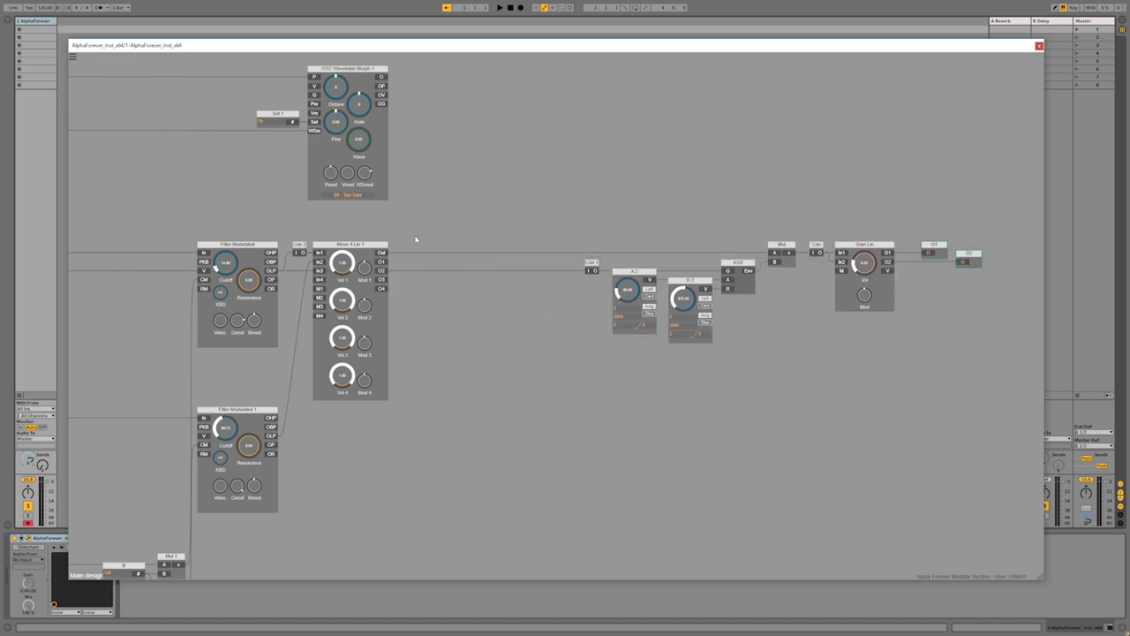
Add a Mixer 4 Lin after Mixer 4 Lin 1 and connect OSC Wavetable Morph 1's output to its first input.
right_click(474, 176)
type("mix")
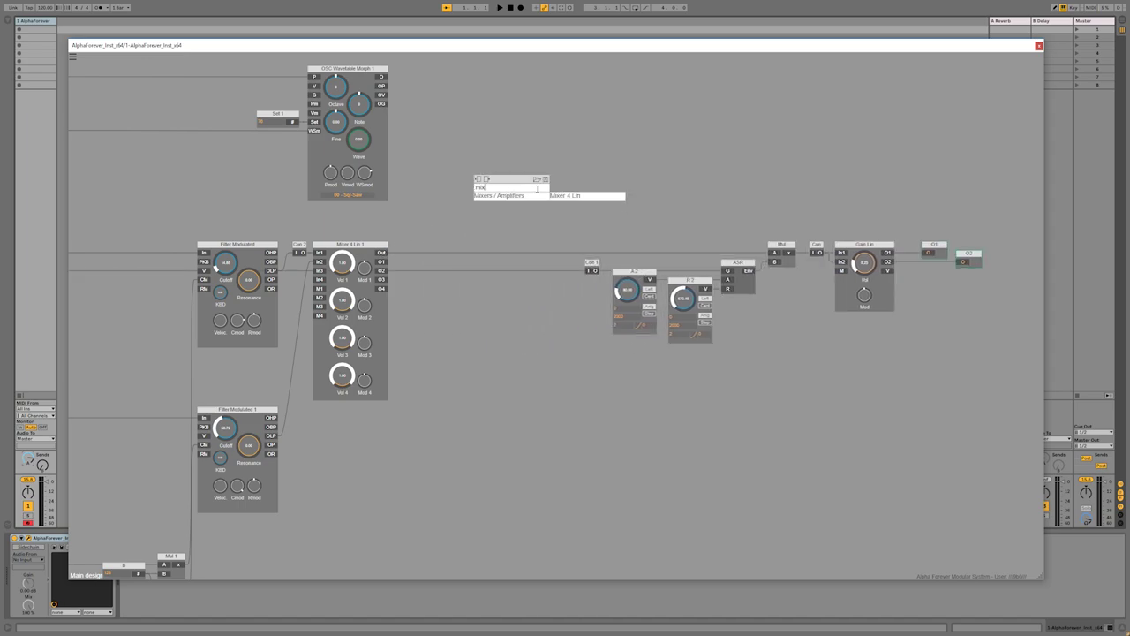
key("Return")
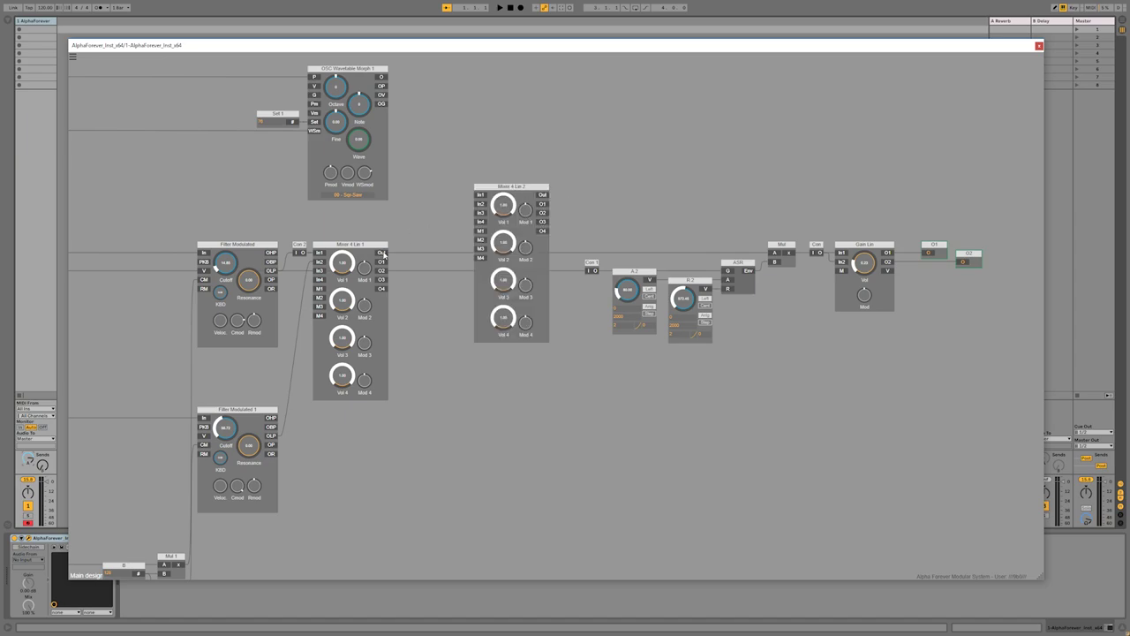
left_click_drag(510, 189, 469, 237)
left_click_drag(382, 77, 438, 245)
Raise the Mul, Con, Gain Lin and output modules level with Mixer 4 Lin 2's output.
left_click_drag(560, 229, 589, 212)
left_click_drag(620, 310, 810, 210)
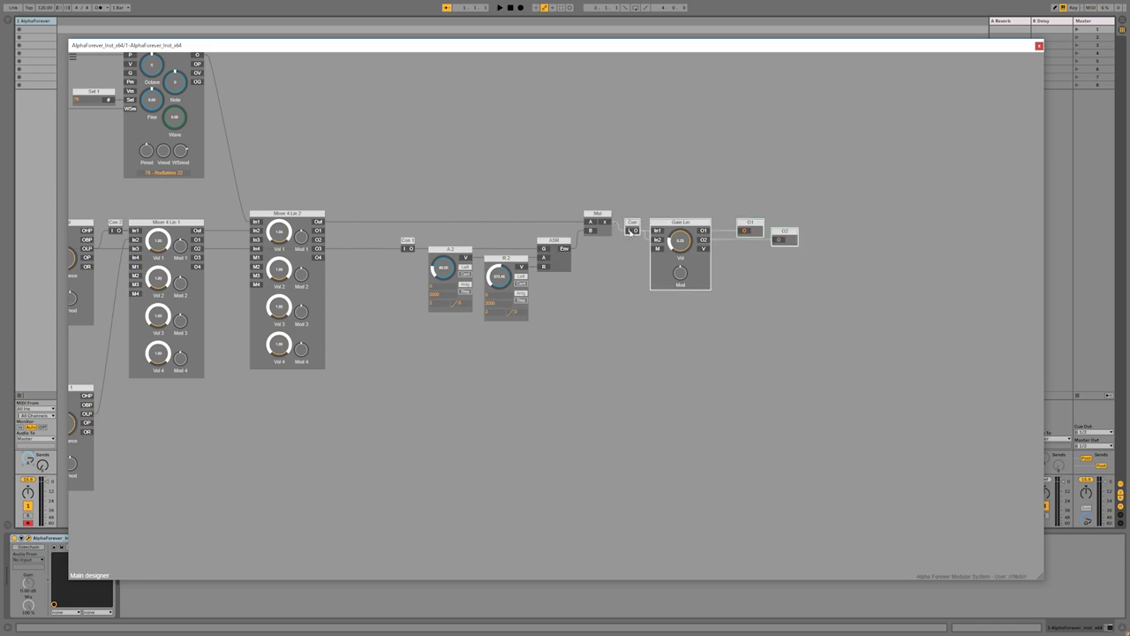
Left-align ADSR Modulated 2 with the OSC Multi module below it.
scroll(477, 182, "down", 3)
left_click_drag(401, 167, 672, 247)
scroll(575, 204, "left", 2)
scroll(487, 195, "up", 2)
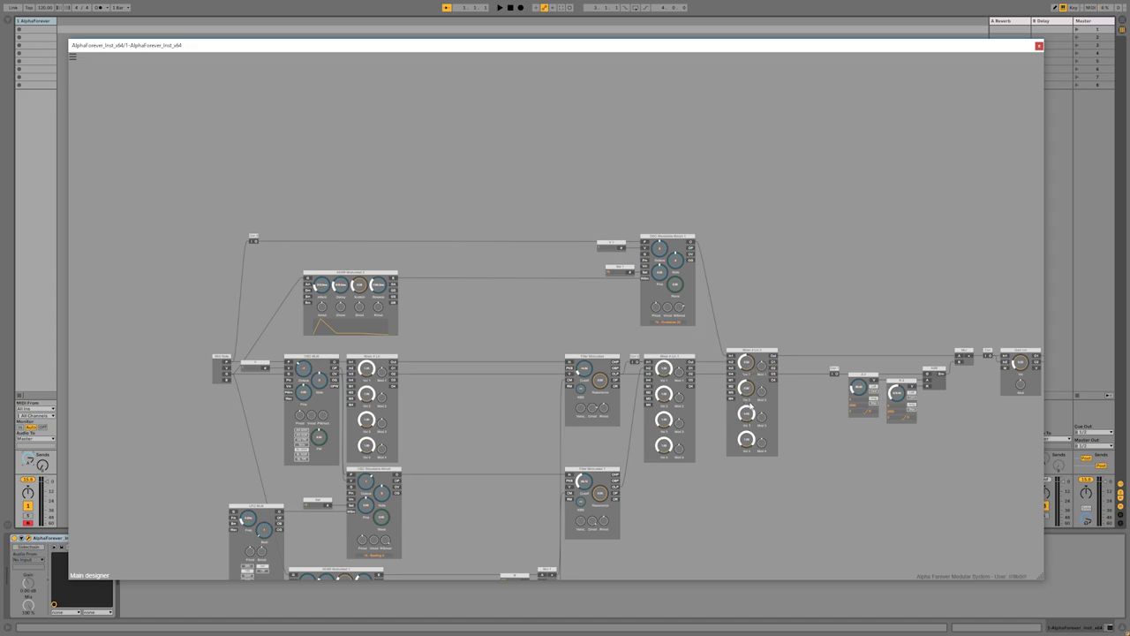
left_click(338, 273)
left_click(312, 356)
key("ctrl+Left")
left_click(437, 284)
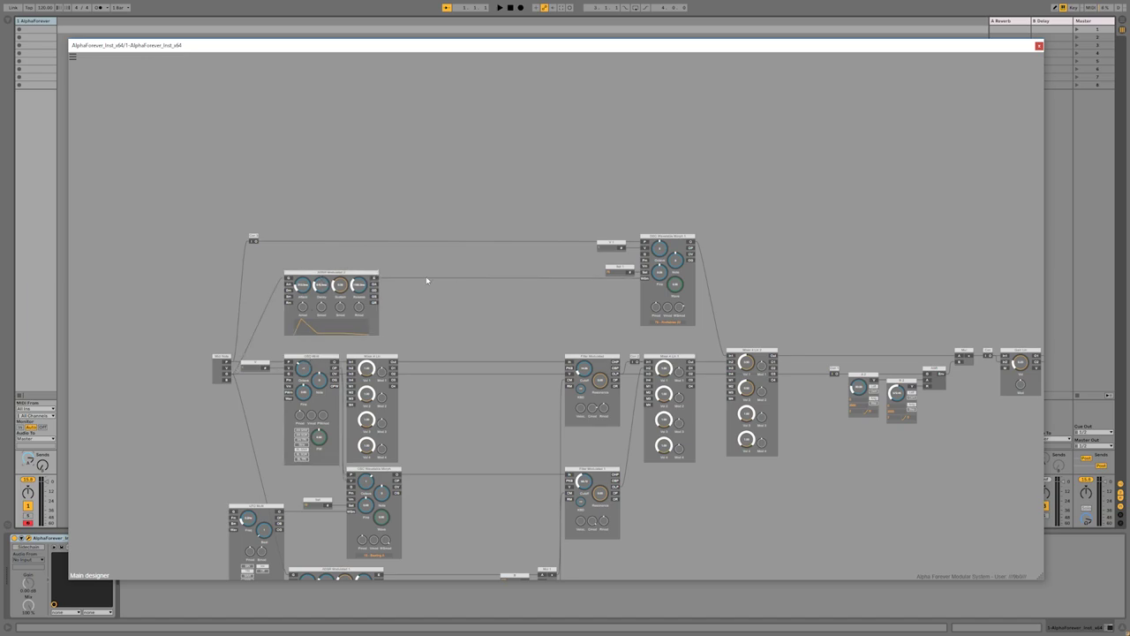
Insert a Scope on the connection from ADSR Modulated 2's E output and place it before OSC Wavetable Morph 1.
right_click(375, 279)
left_click(455, 290)
left_click_drag(460, 275, 542, 275)
Move the row with ADSR Modulated 2, the Scope and OSC Wavetable Morph 1 up, clear of the modules below.
left_click_drag(219, 210, 725, 358)
left_click_drag(690, 240, 692, 198)
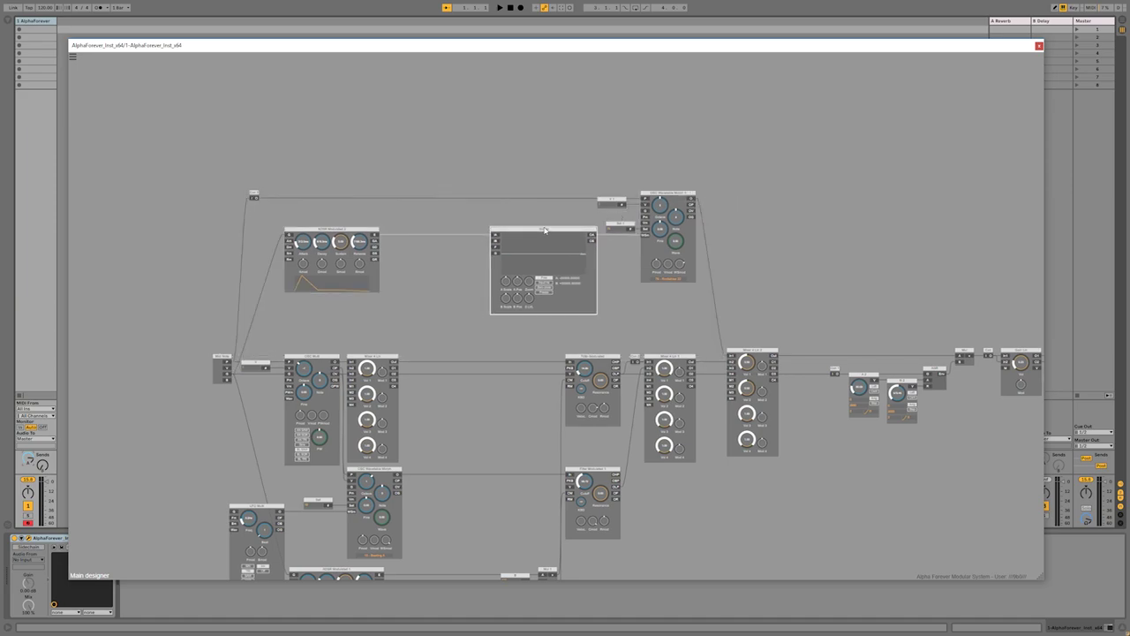
scroll(478, 228, "up", 2)
scroll(477, 227, "up", 1)
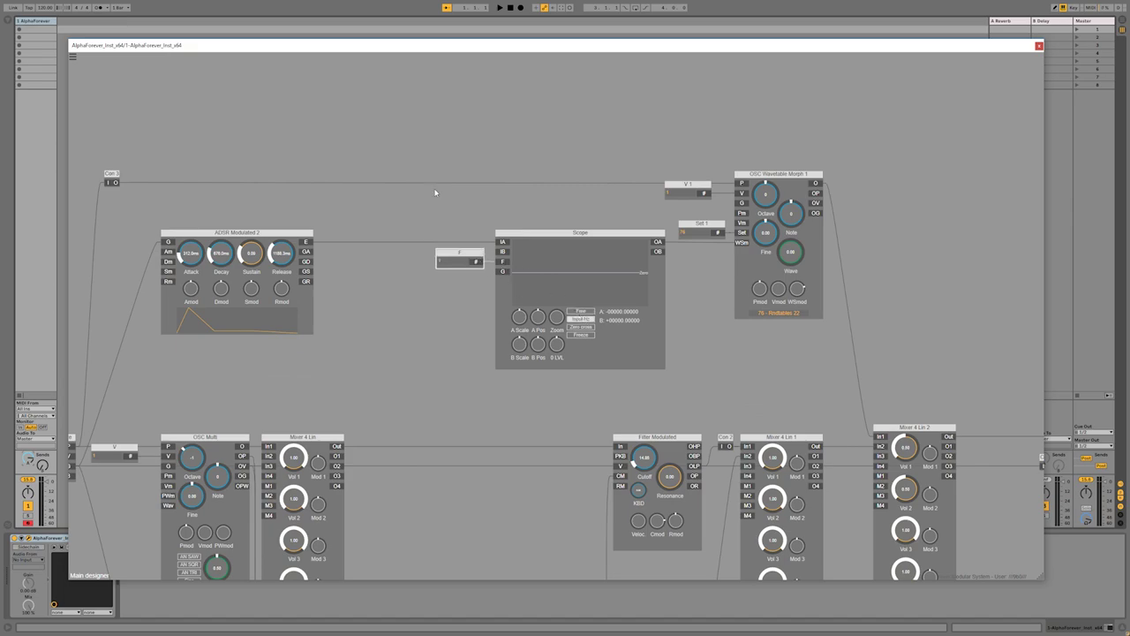
Shift the Scope, filters, mixers, LFO Amount and output modules together to the right, widening the gap after the sources.
scroll(428, 195, "down", 4)
scroll(451, 210, "down", 3)
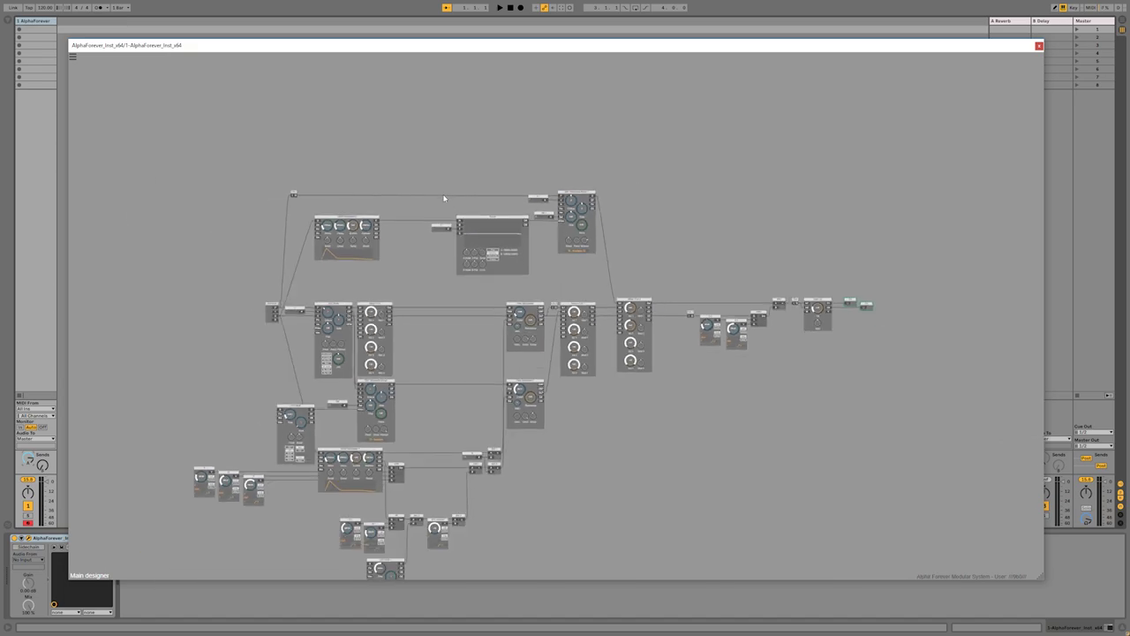
left_click_drag(418, 183, 833, 556)
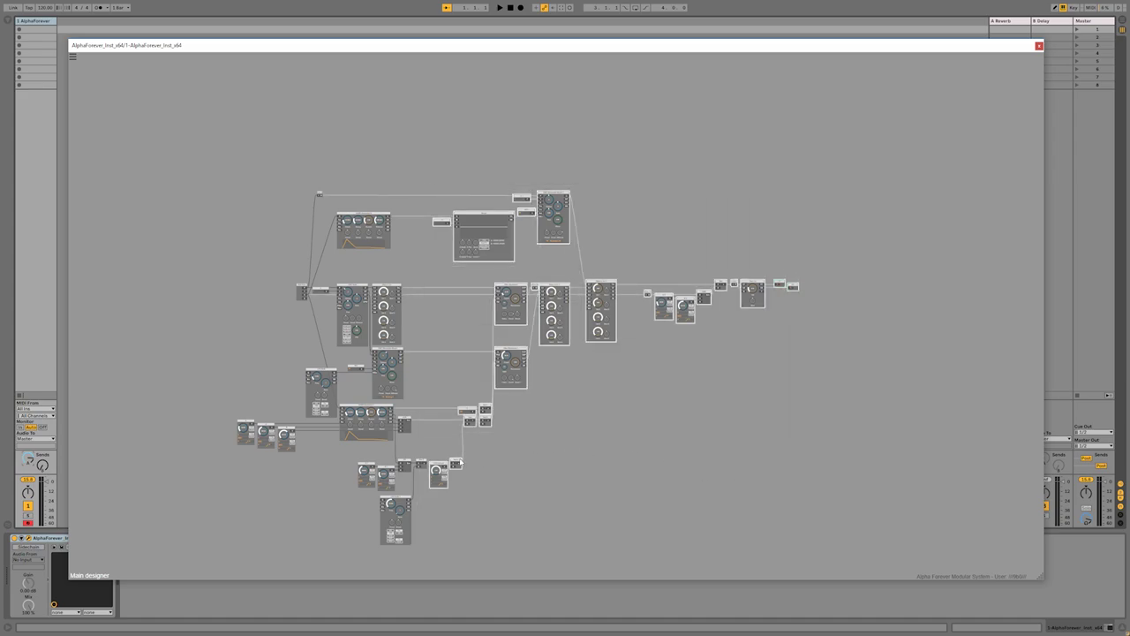
left_click_drag(458, 463, 564, 459)
left_click(459, 269)
Check ADSR Modulated 2's alignment with OSC Multi and examine the envelope trace in the Scope feeding OSC Wavetable Morph 1.
scroll(456, 251, "up", 4)
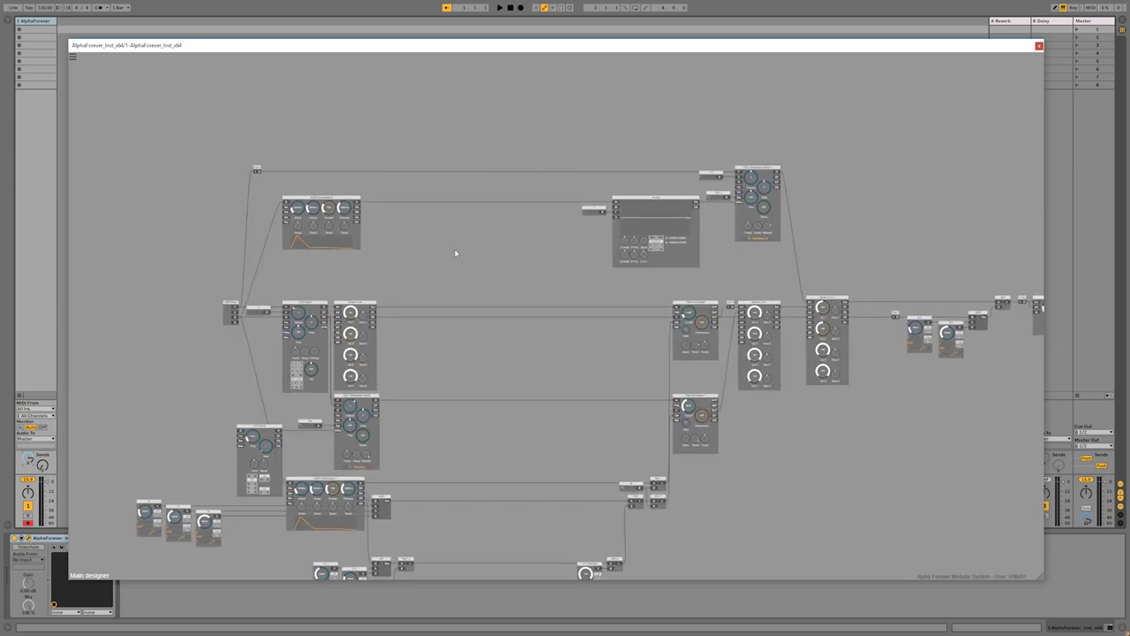
left_click(335, 203)
left_click(302, 306)
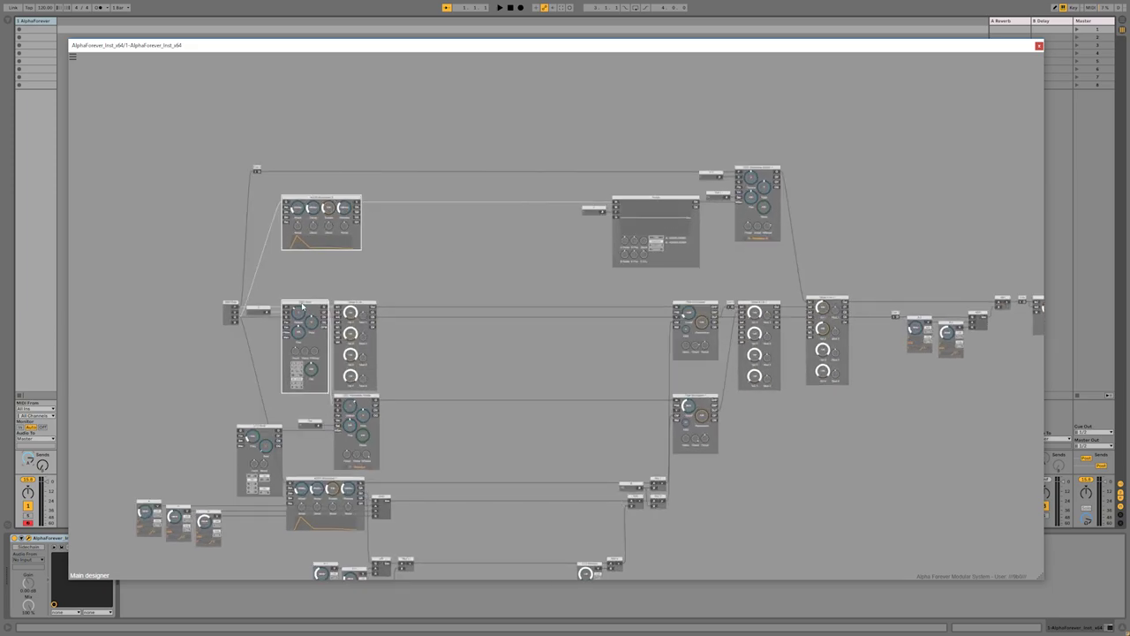
left_click(369, 251)
scroll(428, 220, "up", 4)
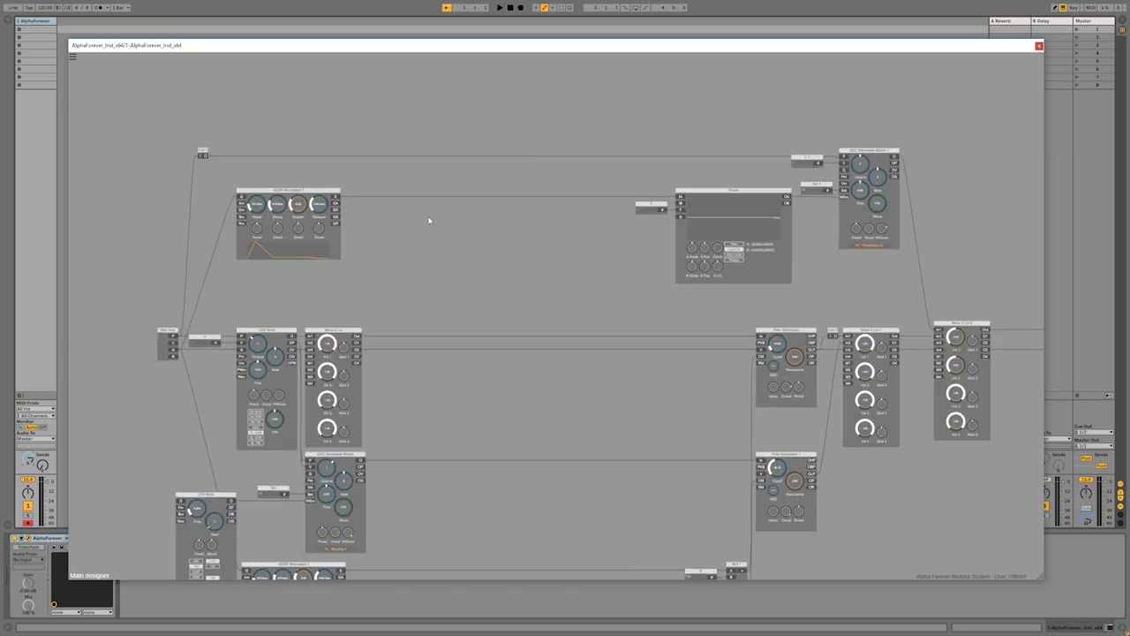
scroll(428, 221, "down", 1)
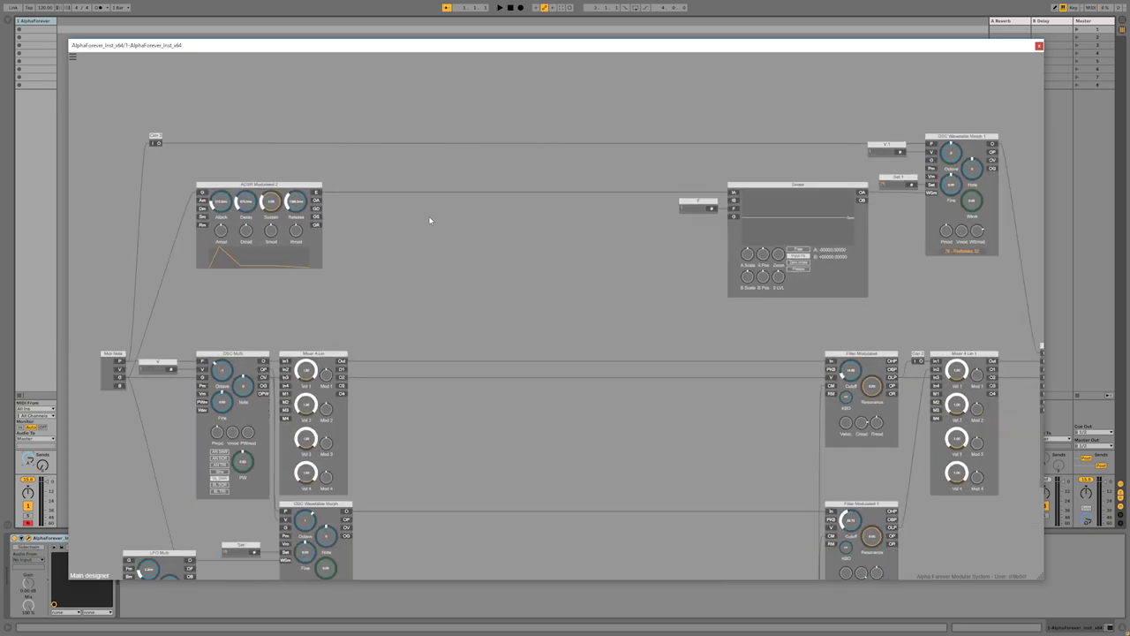
left_click_drag(483, 224, 132, 235)
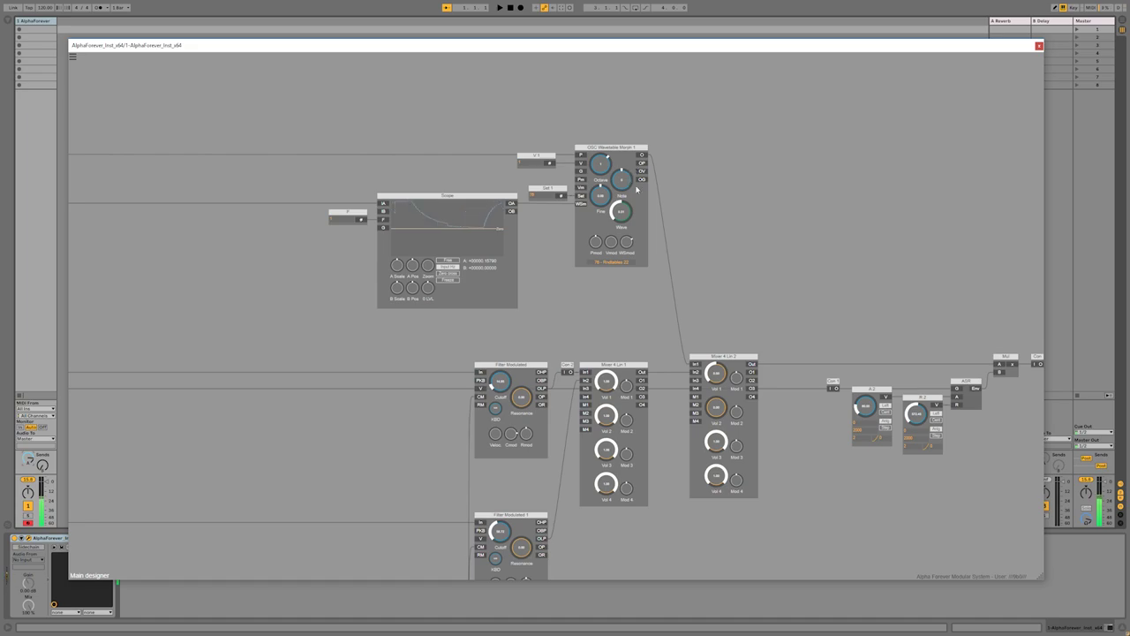
Insert a second Scope between OSC Wavetable Morph 1's output and the final Mixer 4 Lin, leaving a gap after the oscillator.
scroll(685, 187, "down", 2)
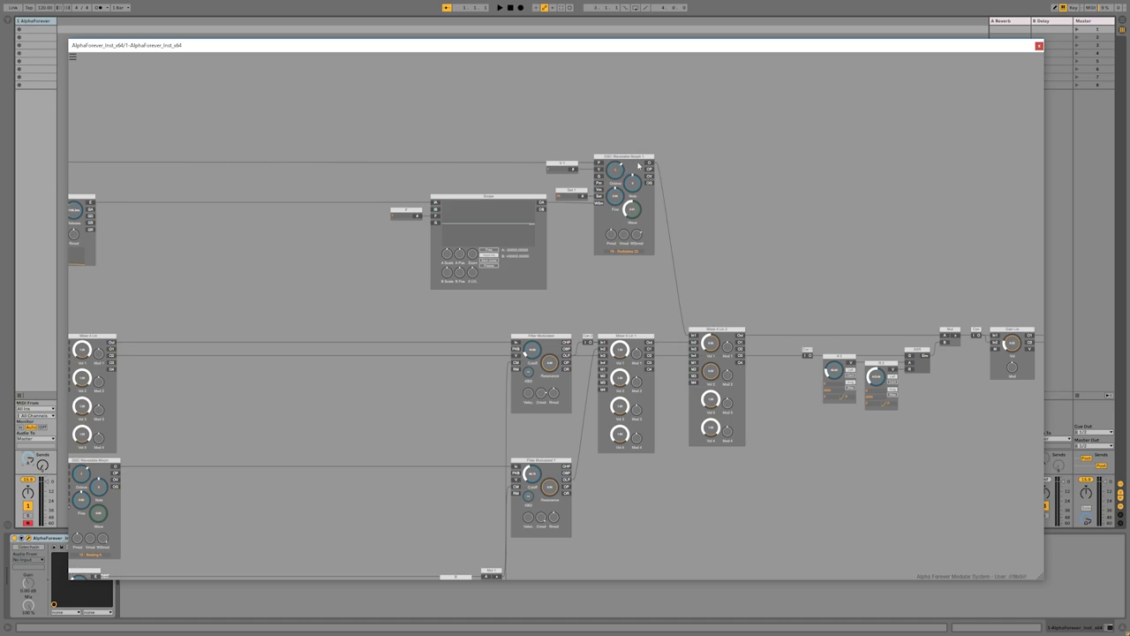
right_click(650, 164)
left_click(731, 173)
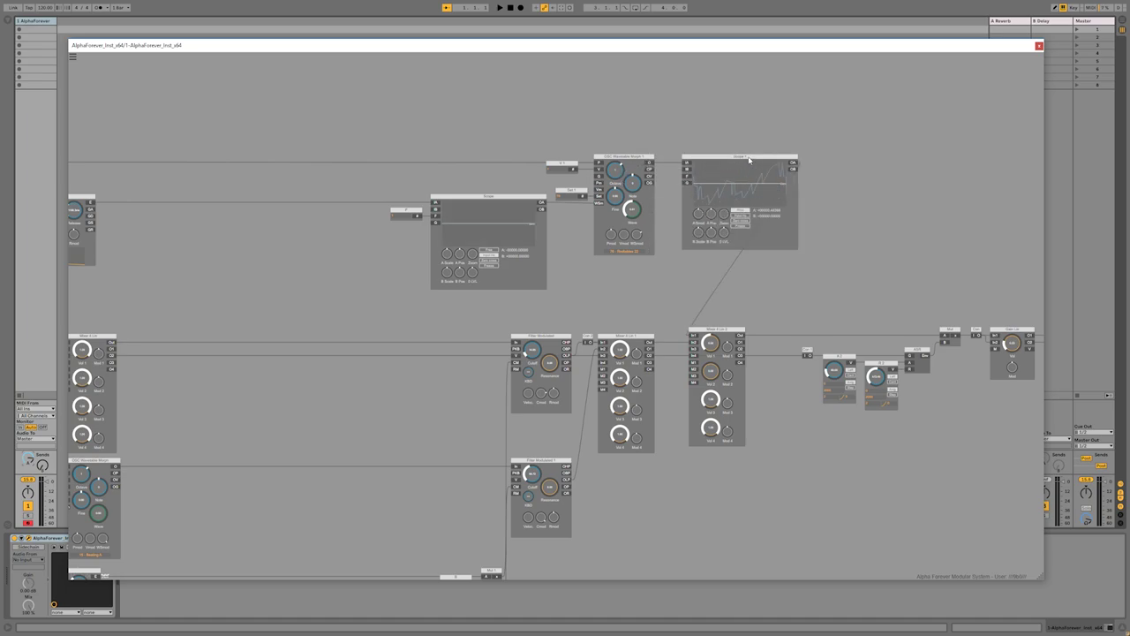
left_click_drag(749, 159, 806, 160)
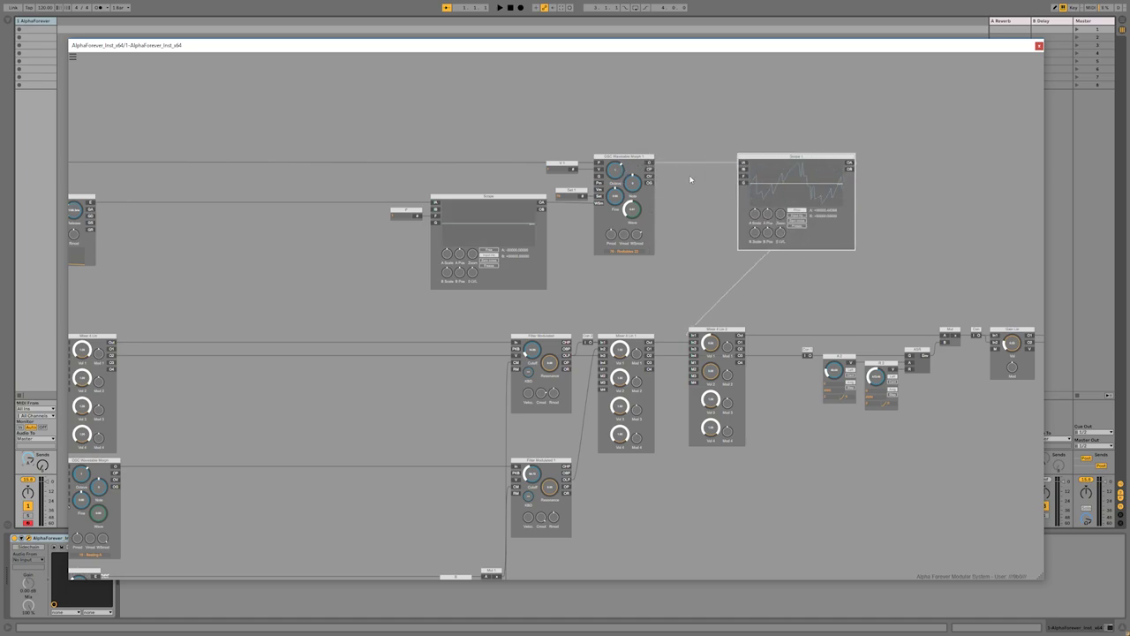
Add a Pitch->Hz converter to the second Scope's F input, fed by OSC Wavetable Morph 1's pitch output.
right_click(744, 176)
type("hz")
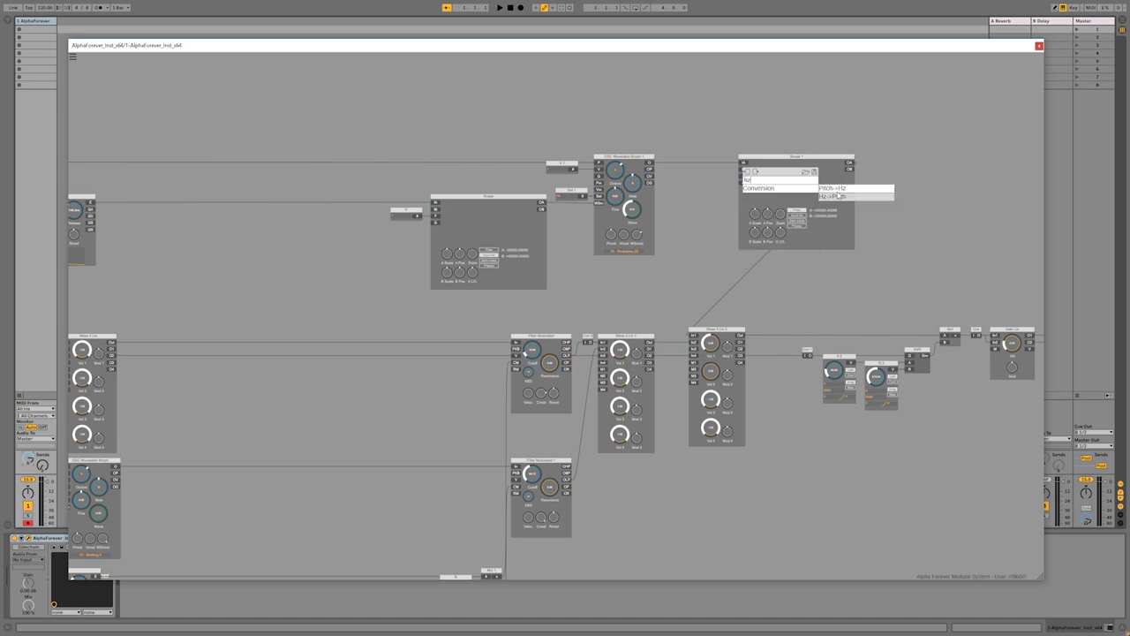
left_click(840, 196)
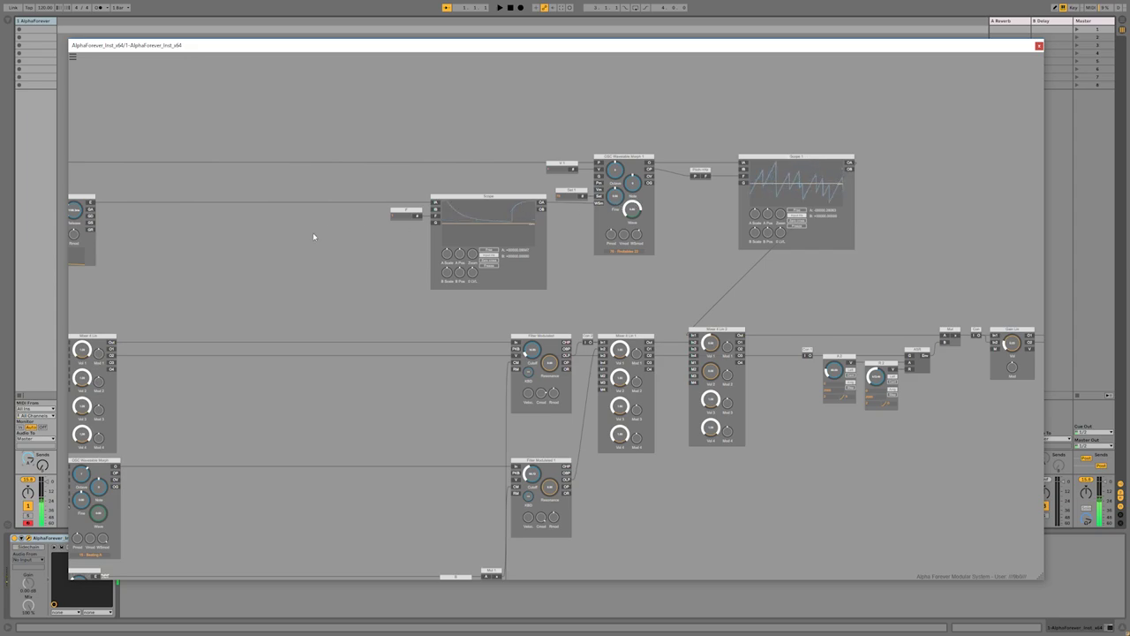
Left-align ADSR Modulated 2 with the V value module after Midi Note, and left-align the small connector above with it.
left_click_drag(314, 231, 523, 244)
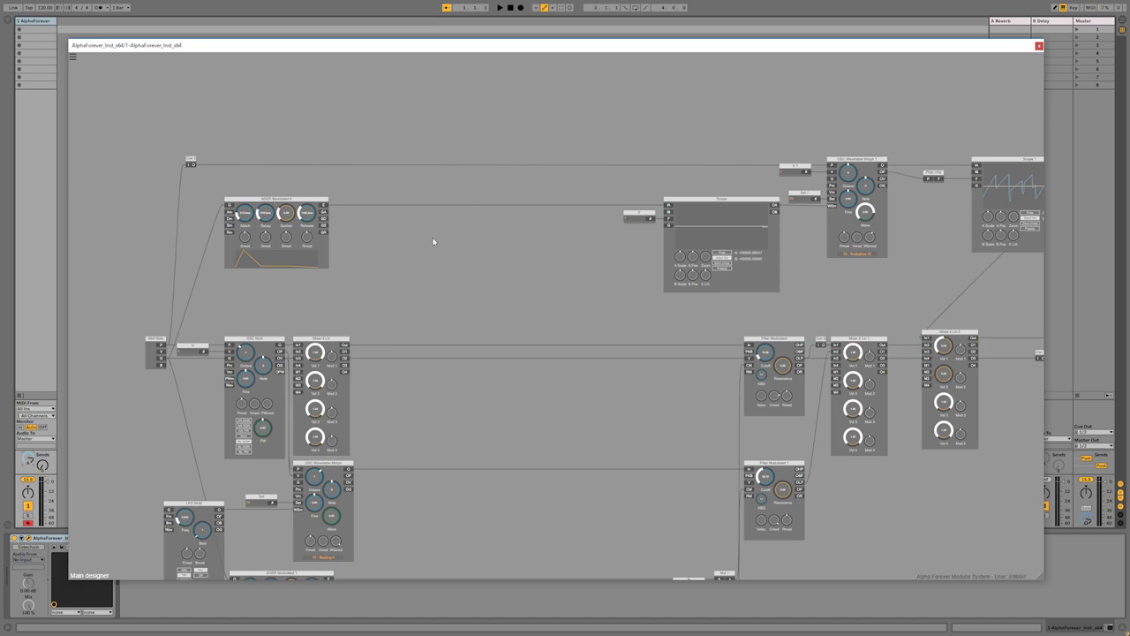
scroll(431, 236, "up", 1)
left_click(208, 238)
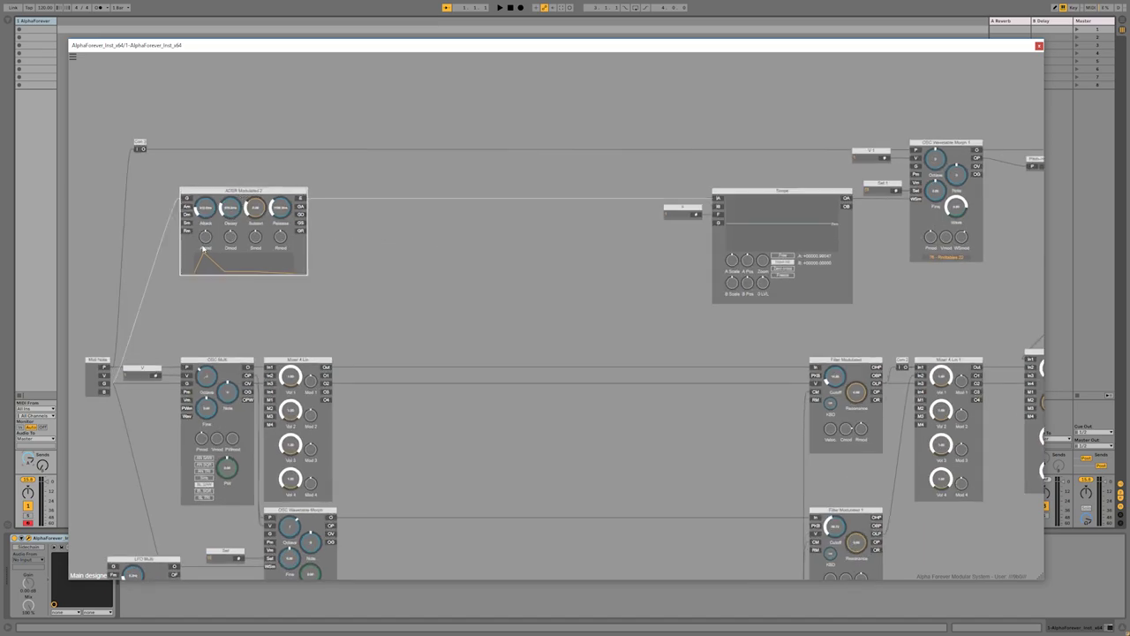
left_click(146, 369, "shift")
key("l")
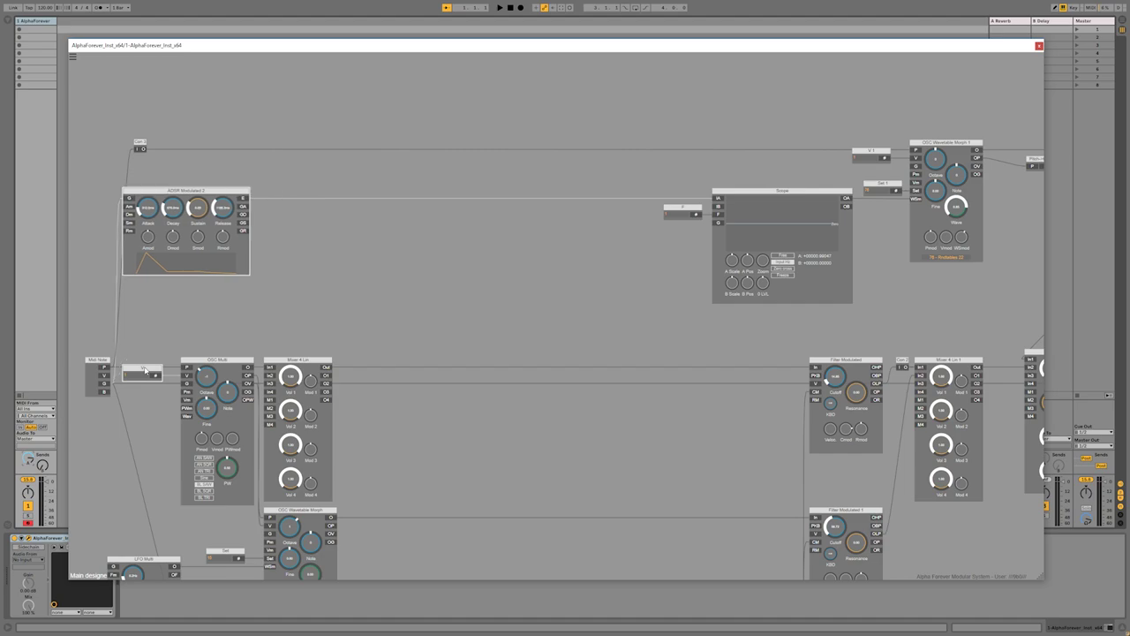
left_click(139, 148)
left_click(149, 196, "shift")
key("ctrl+shift+l")
left_click(200, 164)
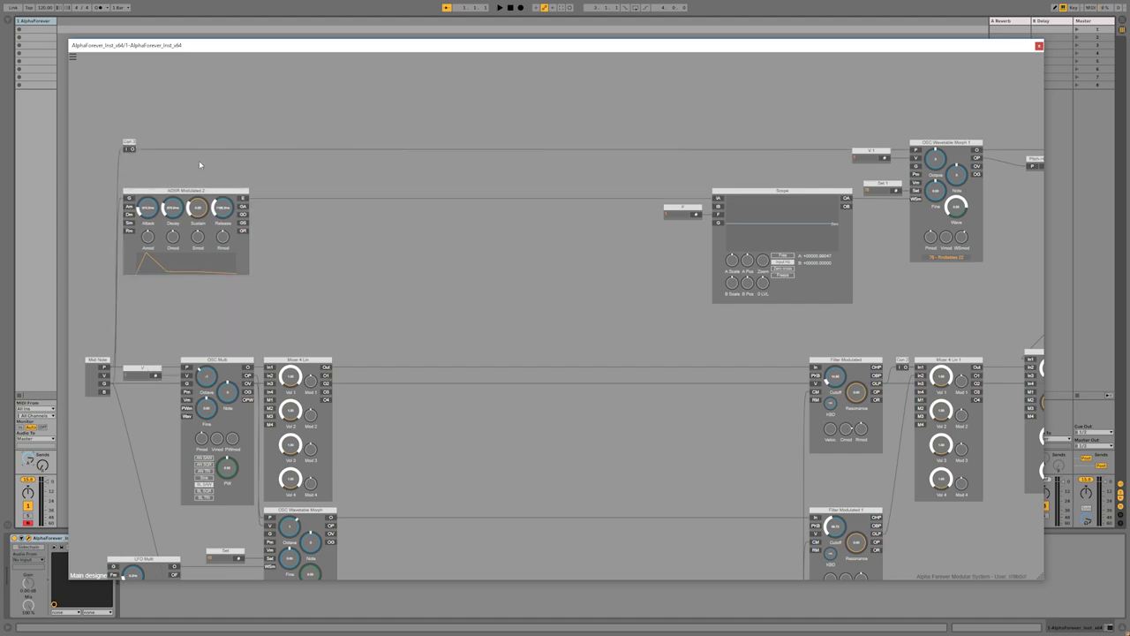
Duplicate ADSR Modulated 2, place the copy to its lower right and feed the copy's G input from the original's GS output.
left_click(184, 196)
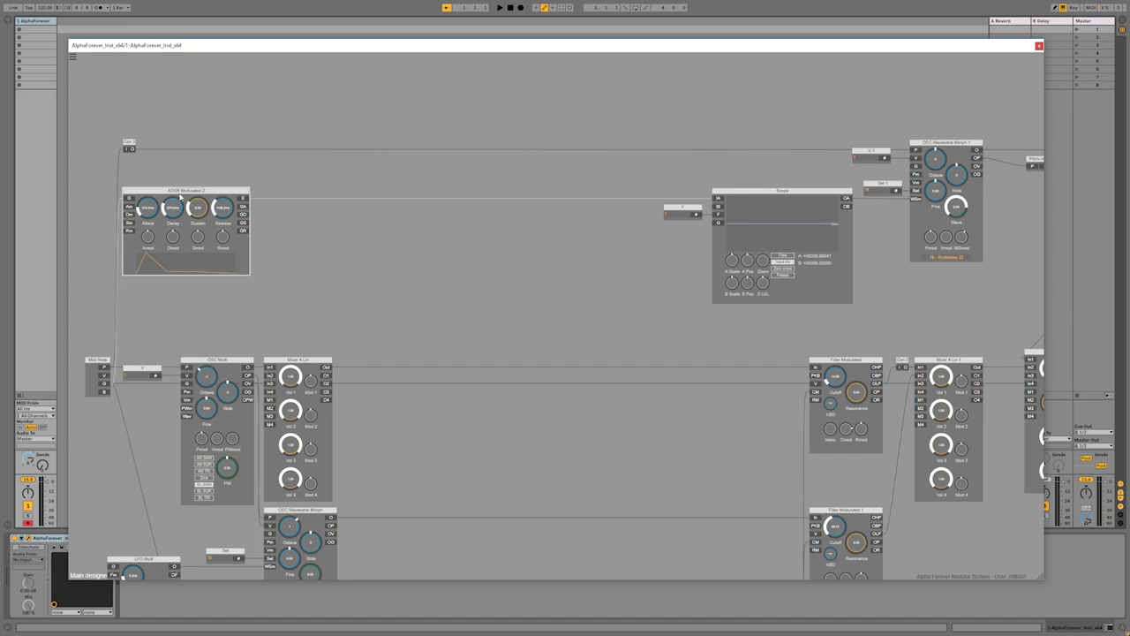
key("ctrl+d")
left_click_drag(254, 242, 387, 227)
left_click(244, 227)
mouse_move(285, 236)
left_mouse_down()
mouse_move(245, 223)
mouse_move(303, 215)
mouse_move(281, 216)
left_mouse_up()
left_click(423, 252)
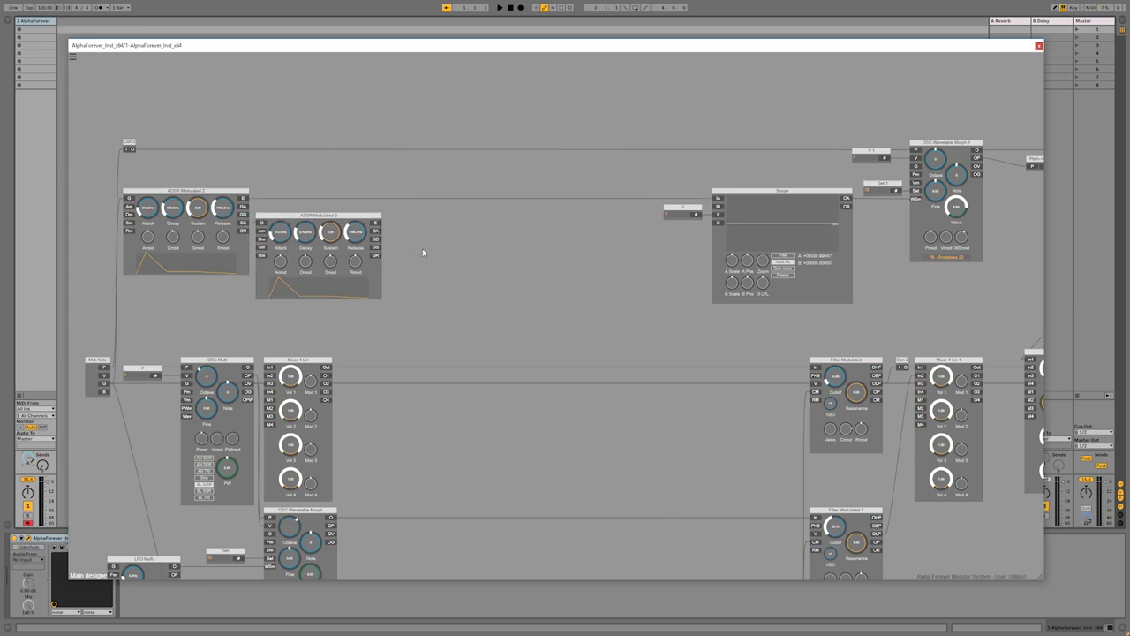
Add a Mul module to ADSR Modulated 3's E output and leave room in front of it.
right_click(381, 223)
left_click(402, 232)
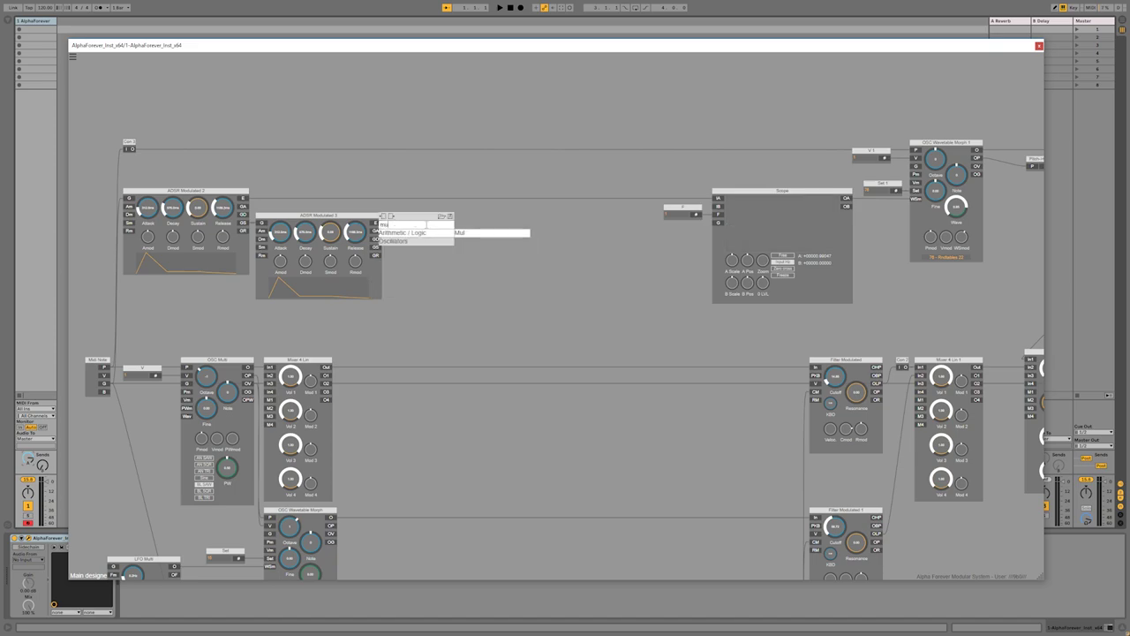
left_click(462, 237)
left_click_drag(430, 224, 454, 223)
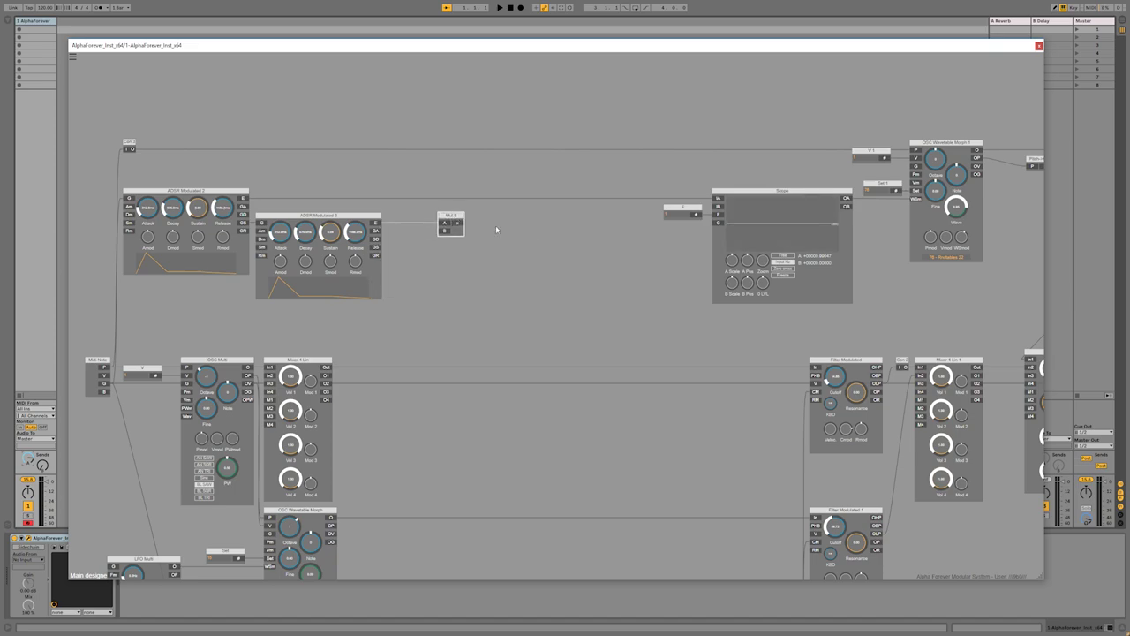
Insert an Add module on ADSR Modulated 2's E output, place it after the Mul and feed the Mul's result into input B.
right_click(248, 199)
left_click(269, 208)
left_click(339, 213)
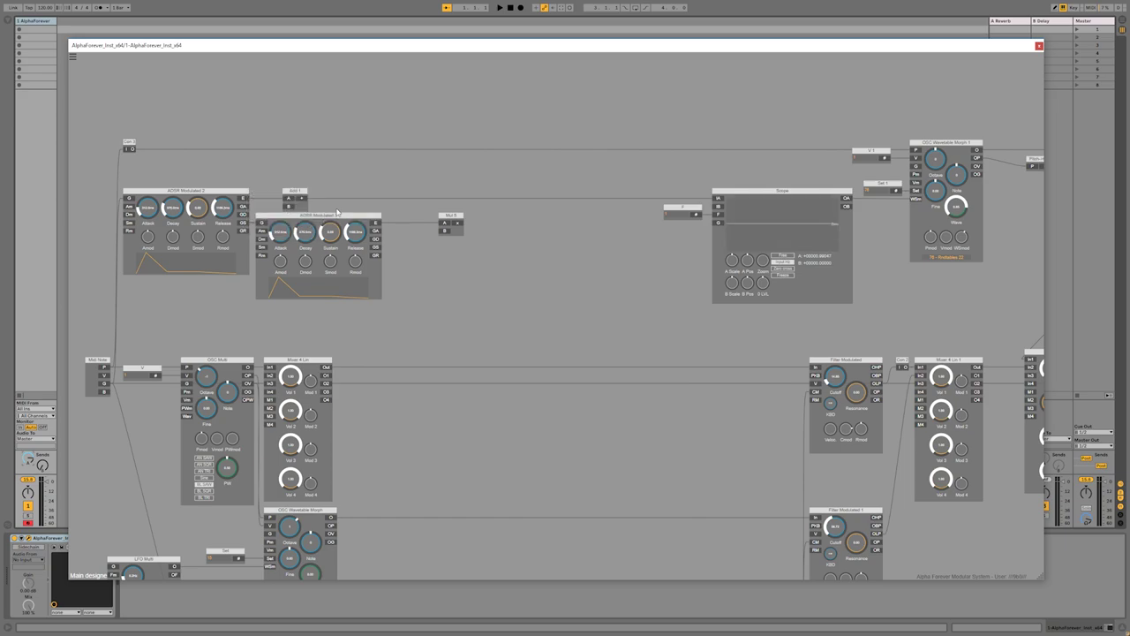
left_click_drag(308, 196, 484, 207)
left_click(454, 166)
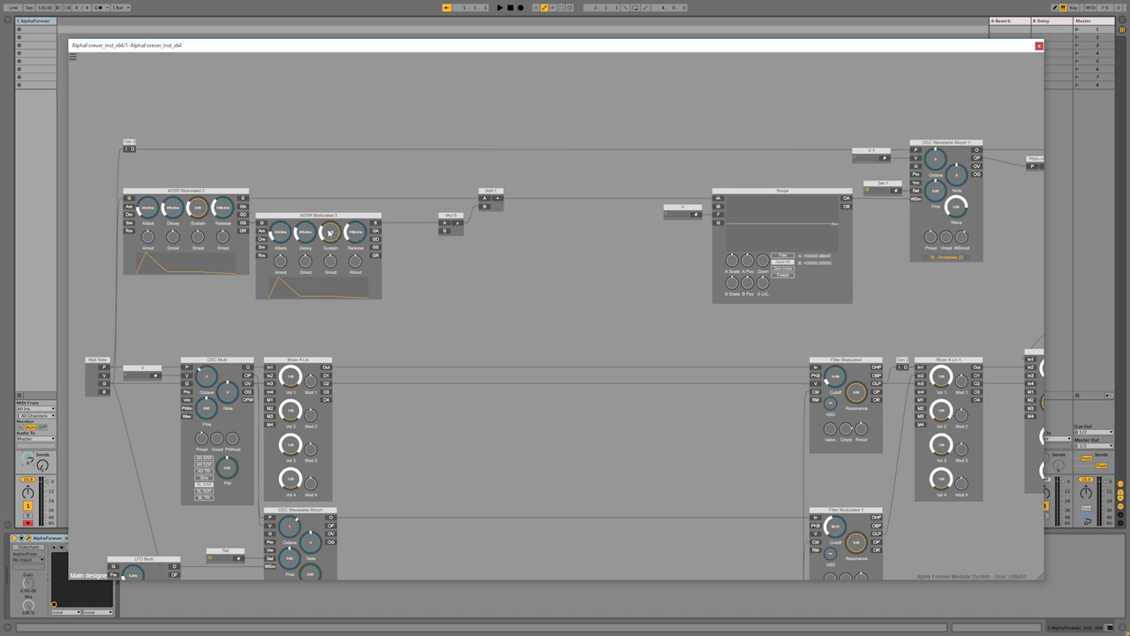
Add a knob to the new Mul's B input, edit its range limit and switch it to centred display.
double_click(446, 233)
left_click(400, 258)
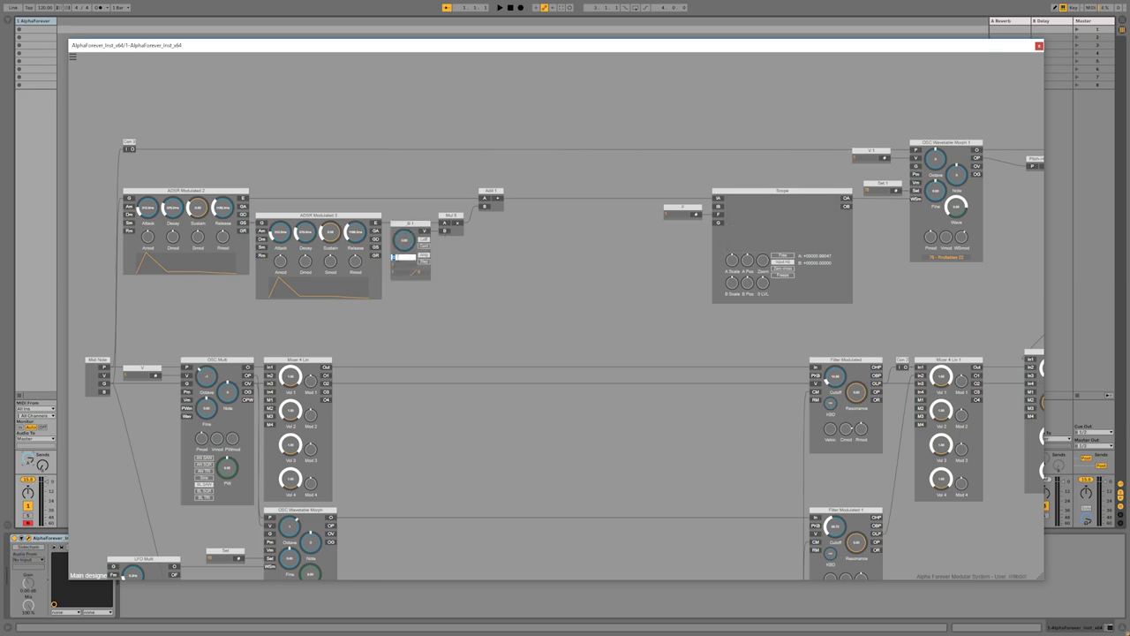
left_click(443, 279)
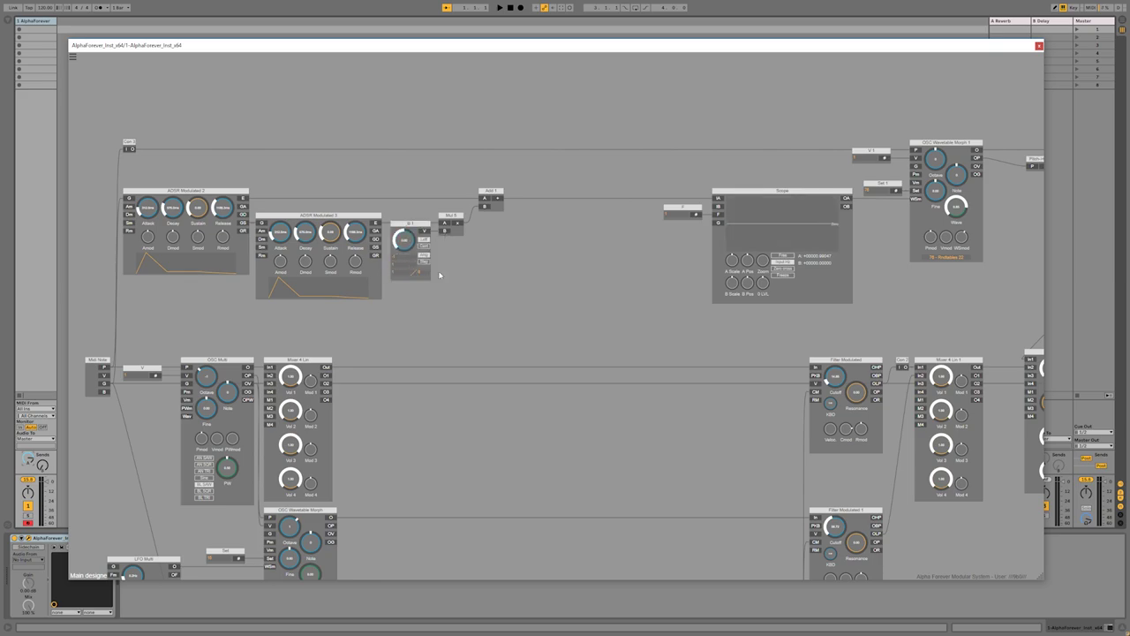
left_click_drag(409, 228, 408, 232)
left_click(425, 246)
Tune ADSR Modulated 3's attack, decay and sustain and its B 1 amount while checking the combined envelope in the Scope.
left_click_drag(273, 233, 313, 223)
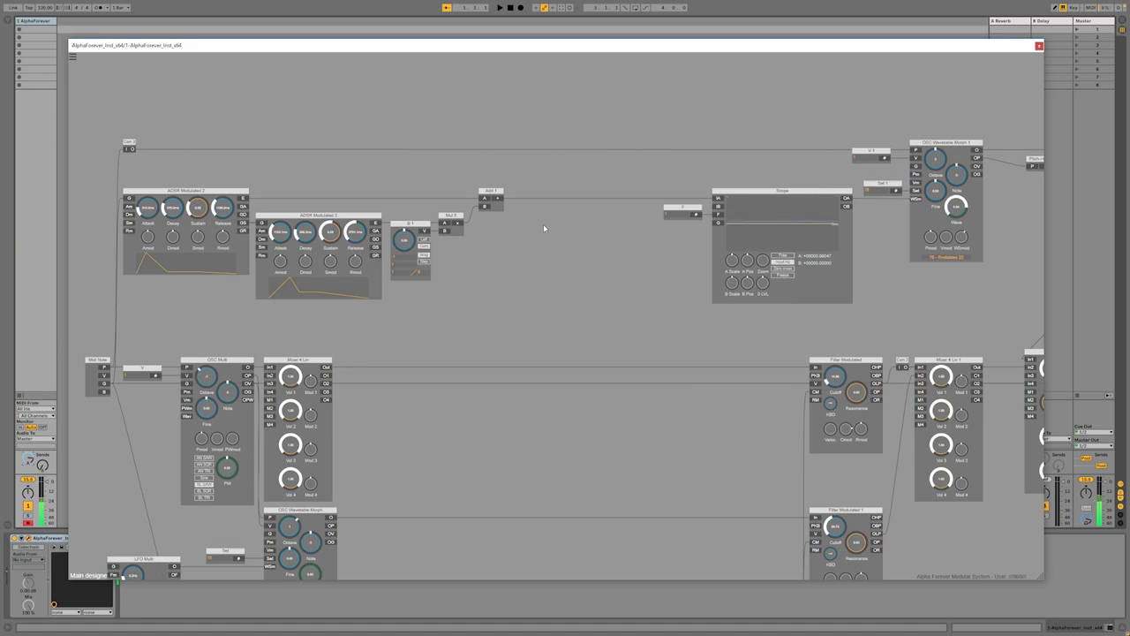
left_click(497, 195)
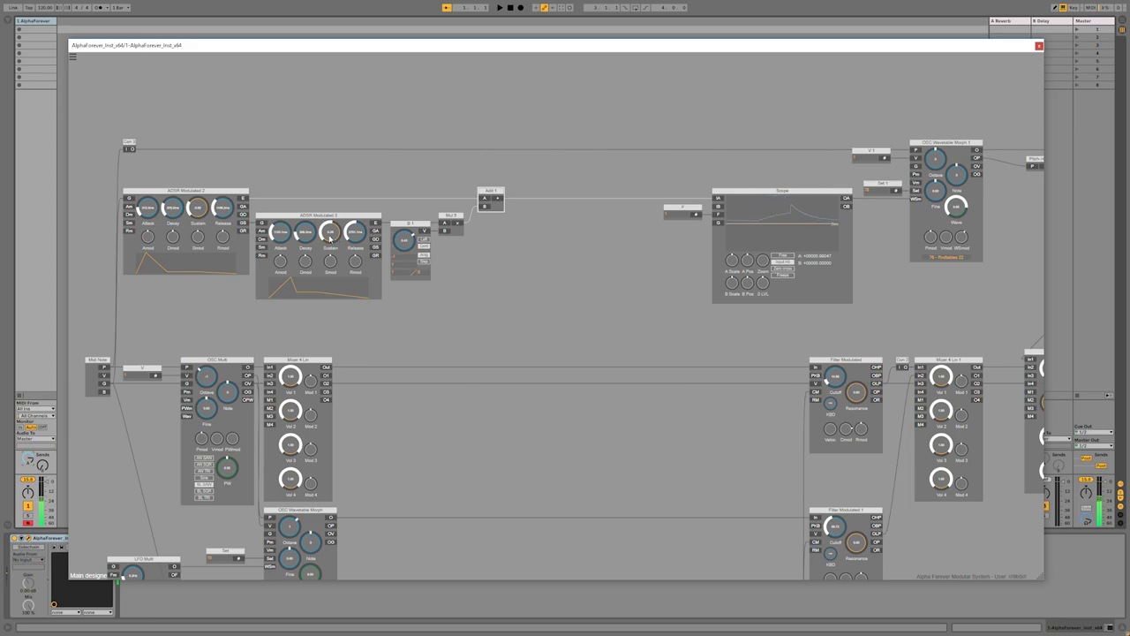
left_click_drag(284, 233, 285, 253)
scroll(384, 181, "down", 1)
scroll(389, 191, "down", 2)
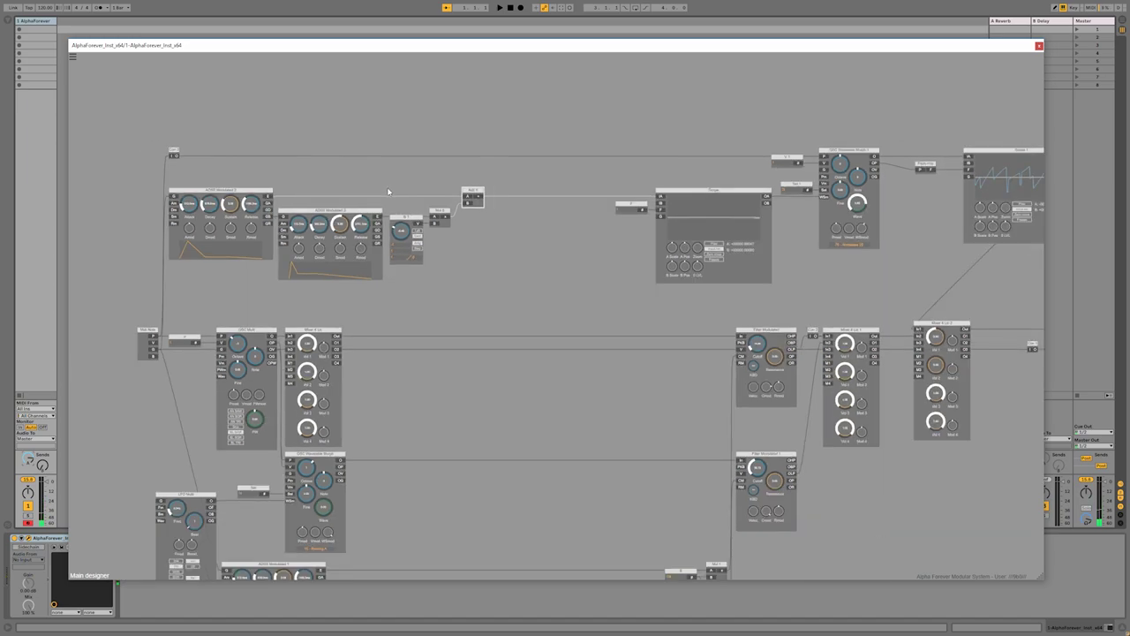
left_click_drag(460, 299, 487, 270)
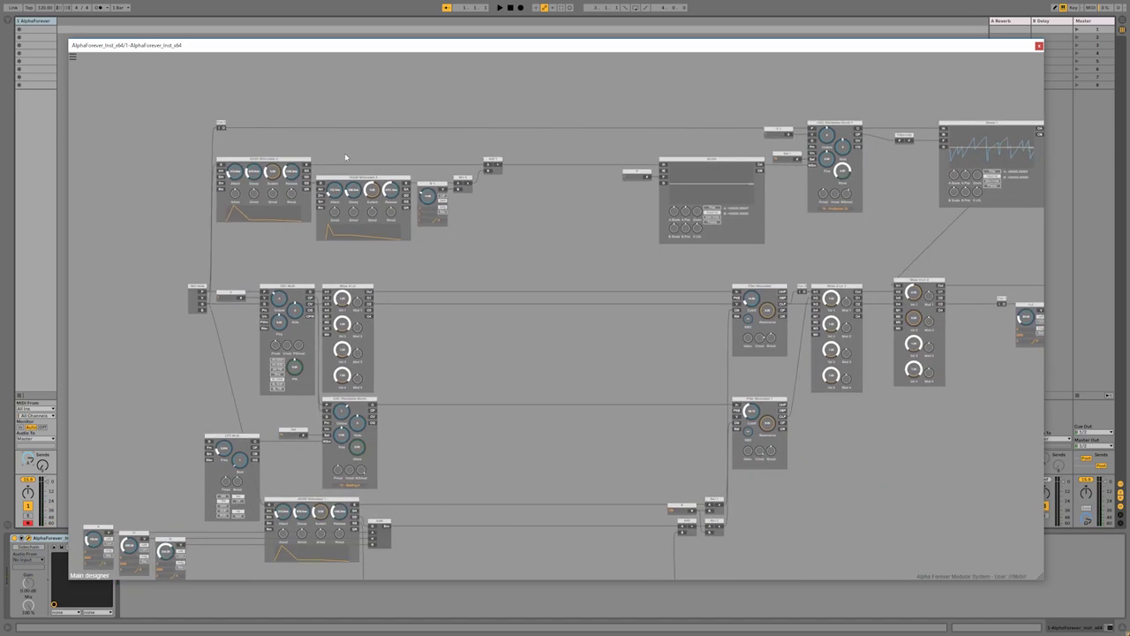
left_click_drag(471, 369, 506, 352)
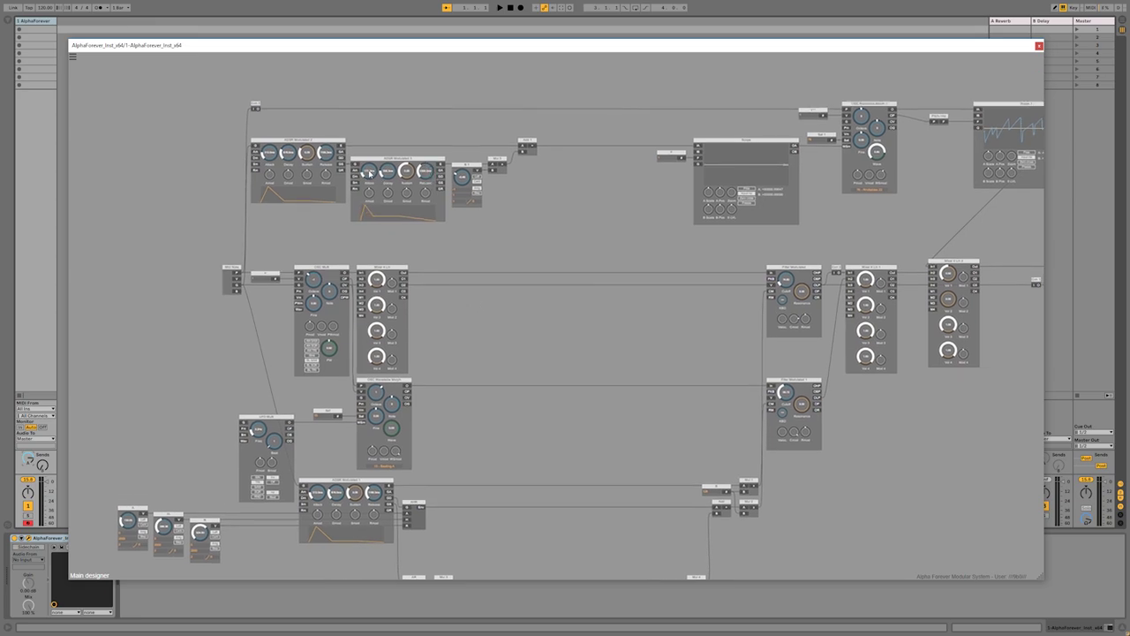
scroll(440, 239, "up", 2)
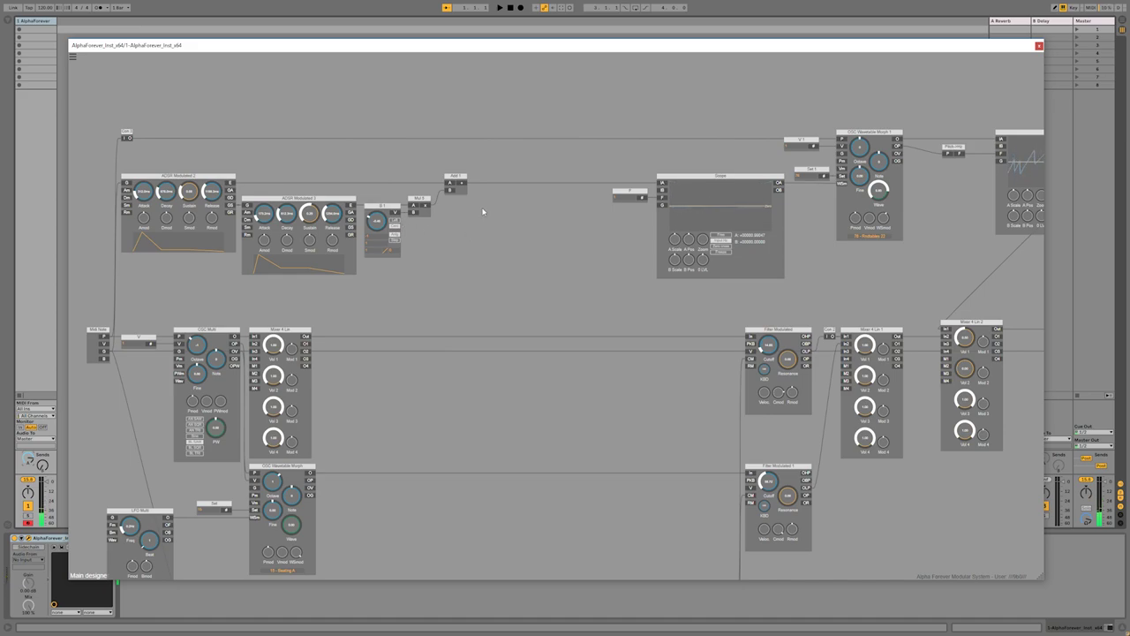
Add an LFO Multi module and place it below the B 1 knob.
scroll(482, 209, "up", 1)
double_click(418, 285)
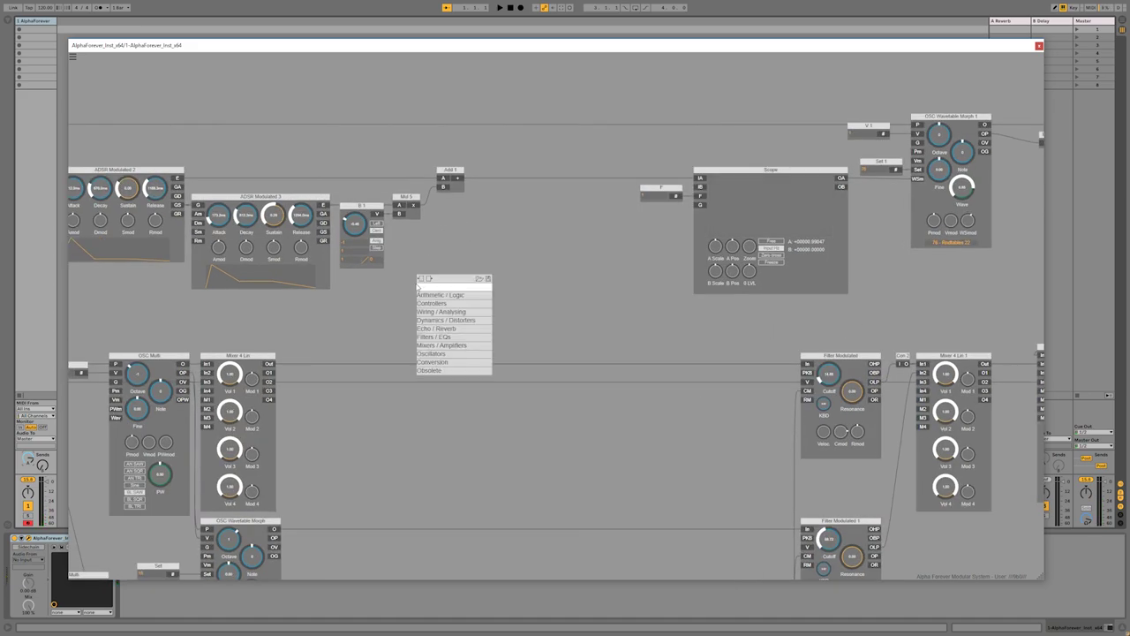
type("lfo")
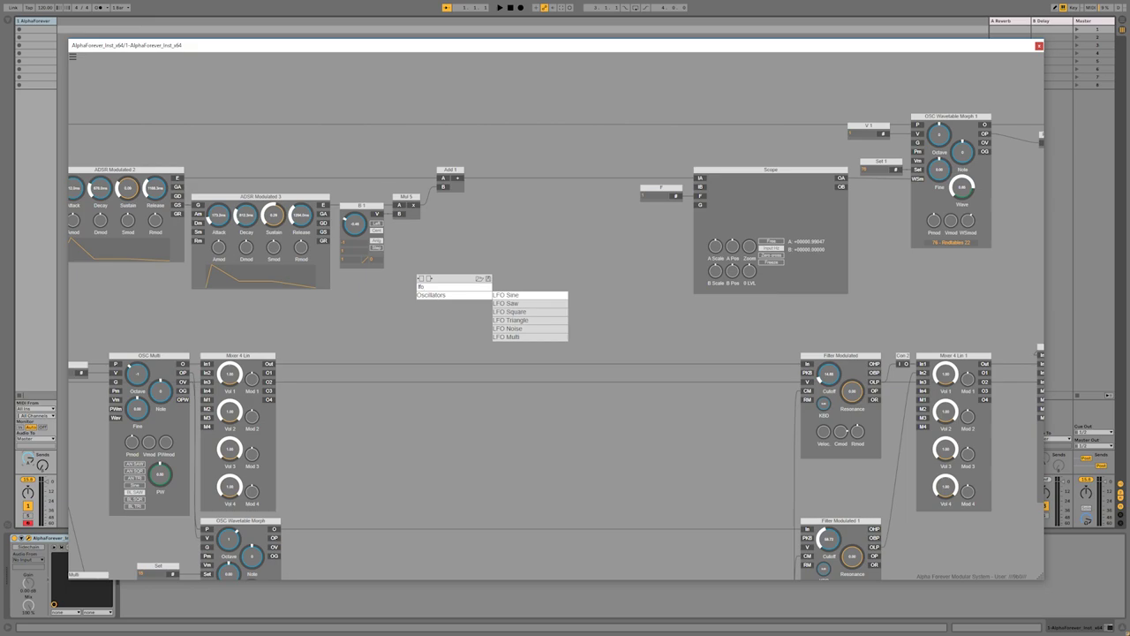
left_click(513, 337)
left_click_drag(466, 290, 388, 281)
left_click_drag(479, 323, 456, 245)
Duplicate the envelope module fed by the A 2 and R 2 knobs and move the copy beside the new LFO Multi.
scroll(457, 245, "down", 6)
left_click_drag(479, 397, 499, 310)
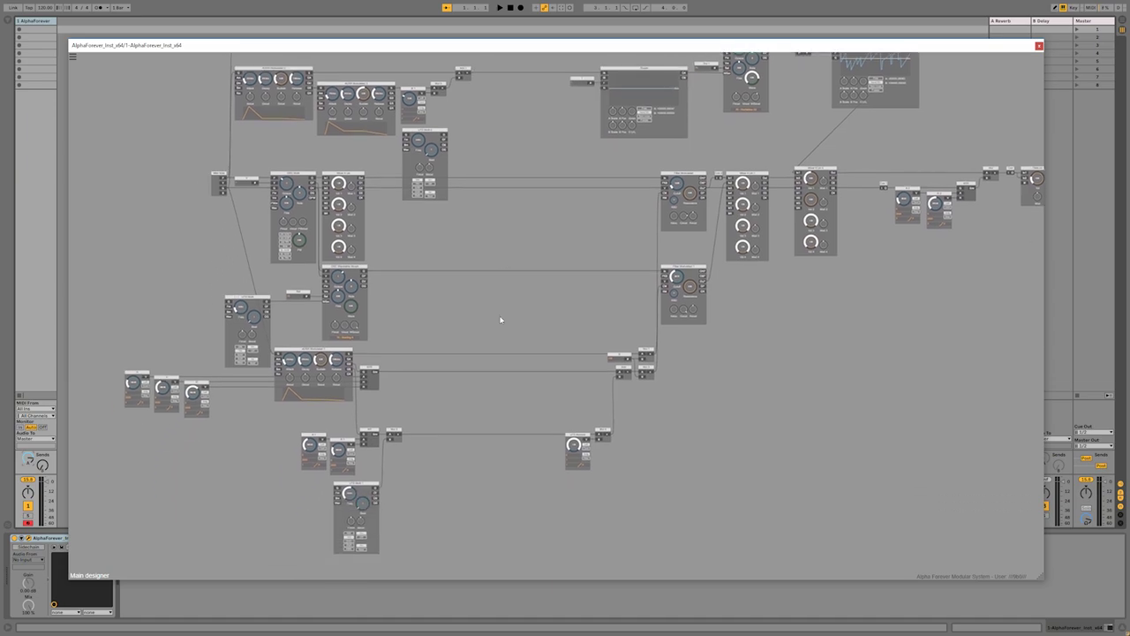
scroll(474, 396, "up", 4)
left_click_drag(454, 408, 689, 385)
left_click_drag(725, 382, 333, 497)
left_click_drag(138, 221, 602, 234)
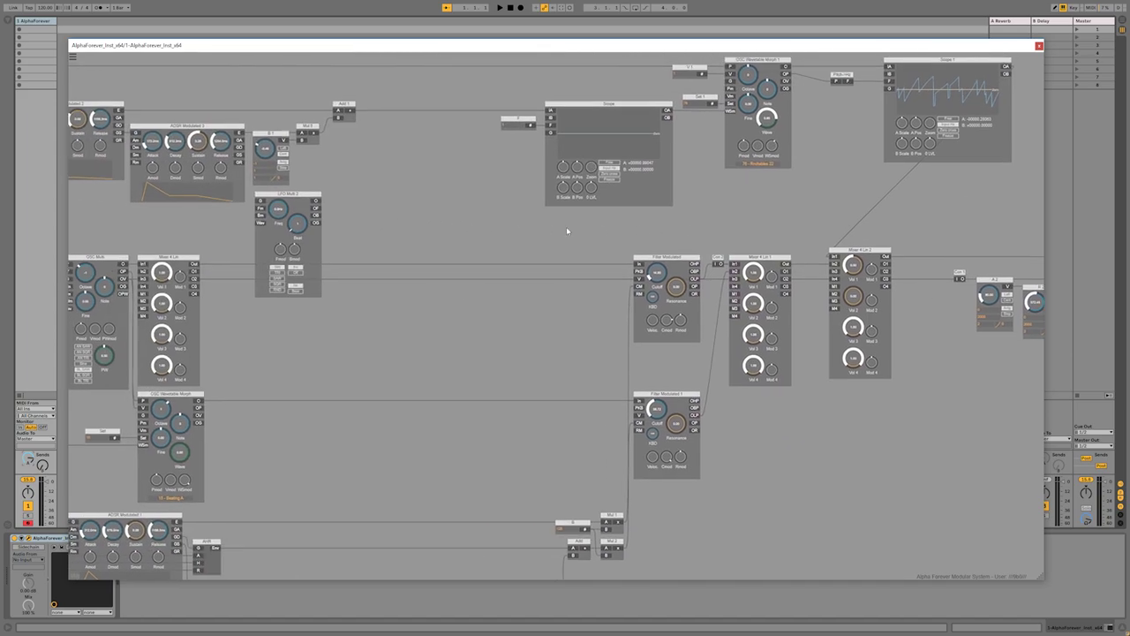
left_click_drag(376, 229, 431, 331)
scroll(547, 302, "down", 3)
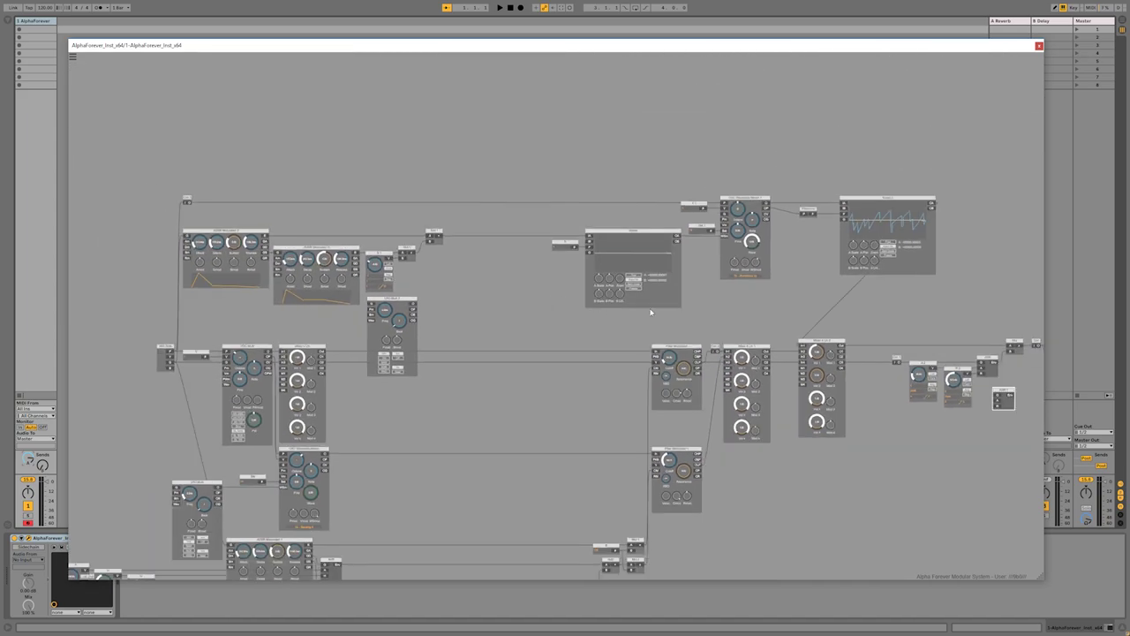
left_click_drag(1004, 394, 461, 275)
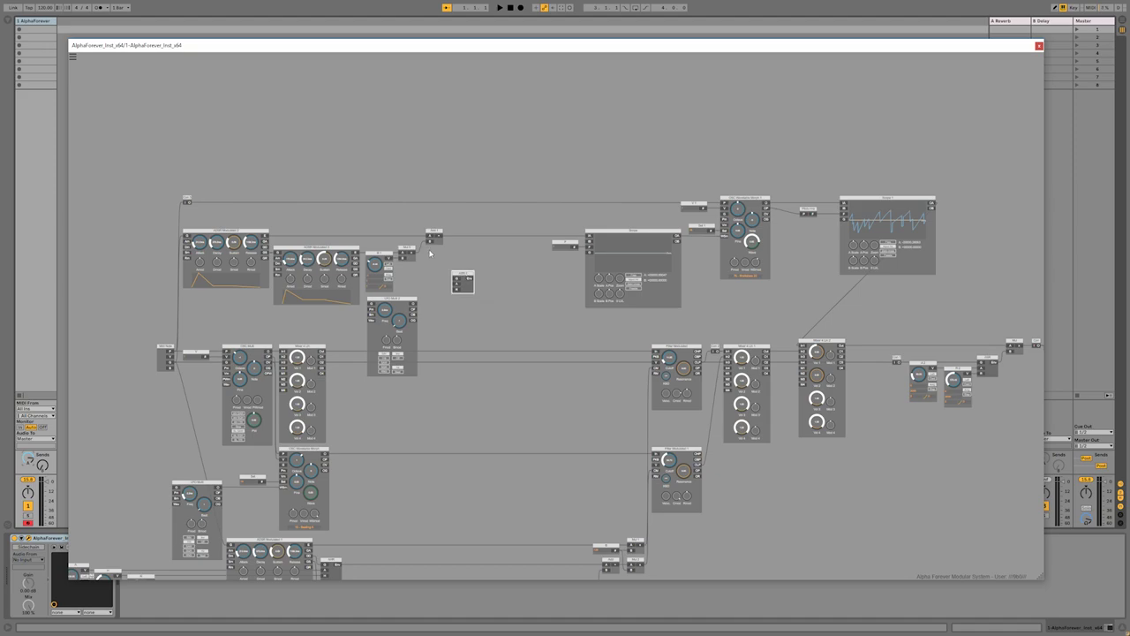
Delete the copied envelope module near the new LFO Multi.
scroll(415, 263, "up", 3)
left_click_drag(297, 292, 449, 294)
double_click(546, 303)
left_click(565, 287)
key("Delete")
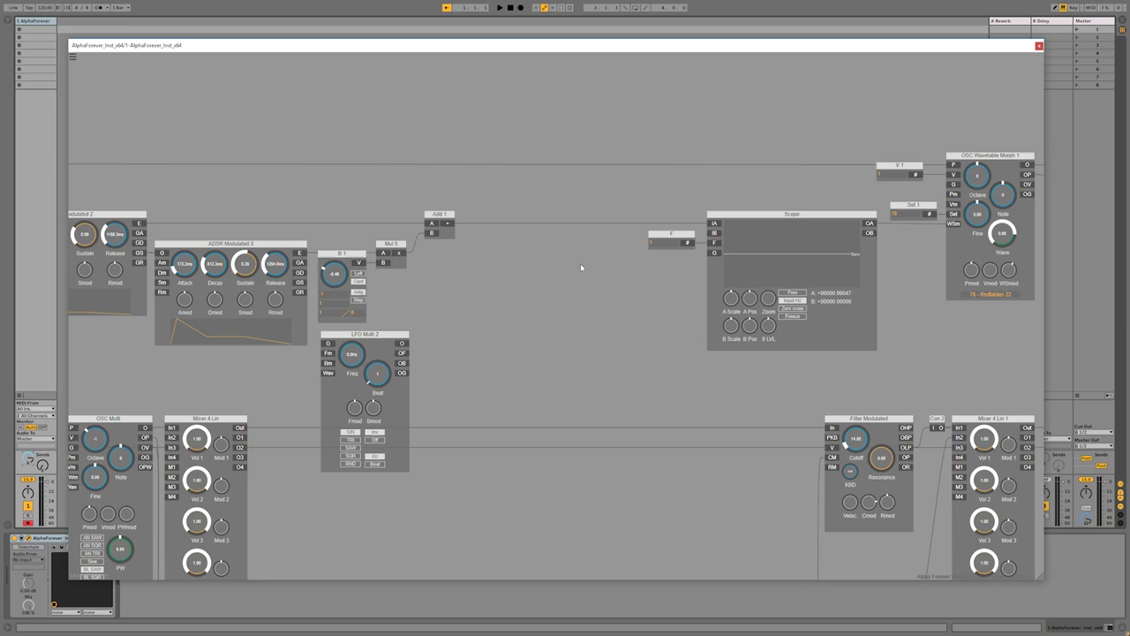
Add an Env. follower Modulated module below Mul 5 and move LFO Multi 2 clear of it.
right_click(583, 263)
type("env")
left_click(609, 294)
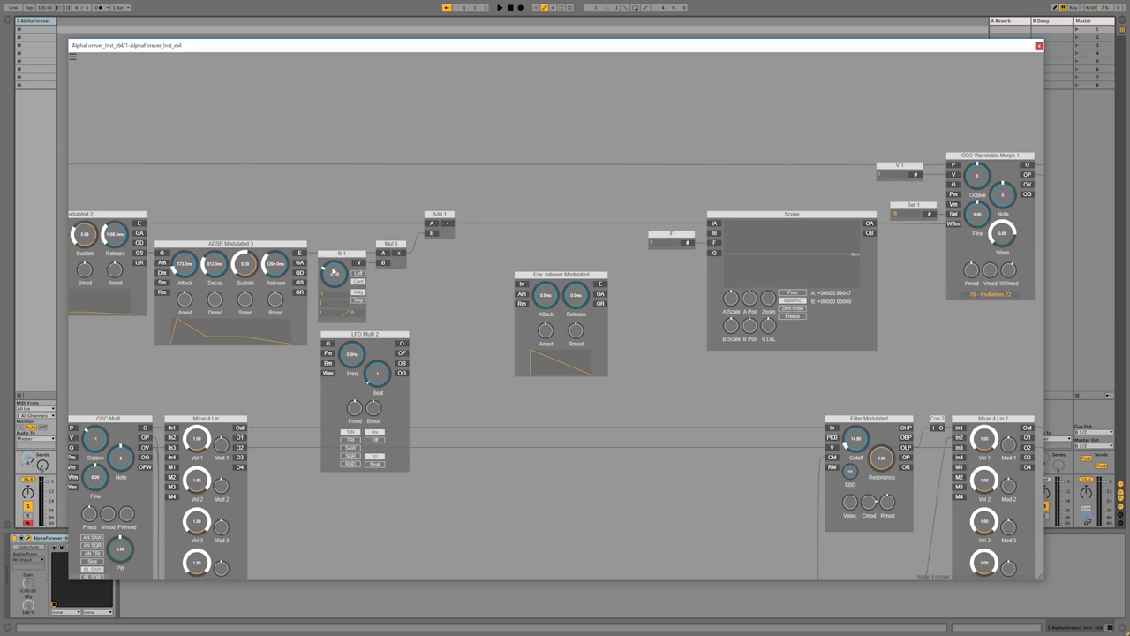
left_click_drag(358, 282, 391, 270)
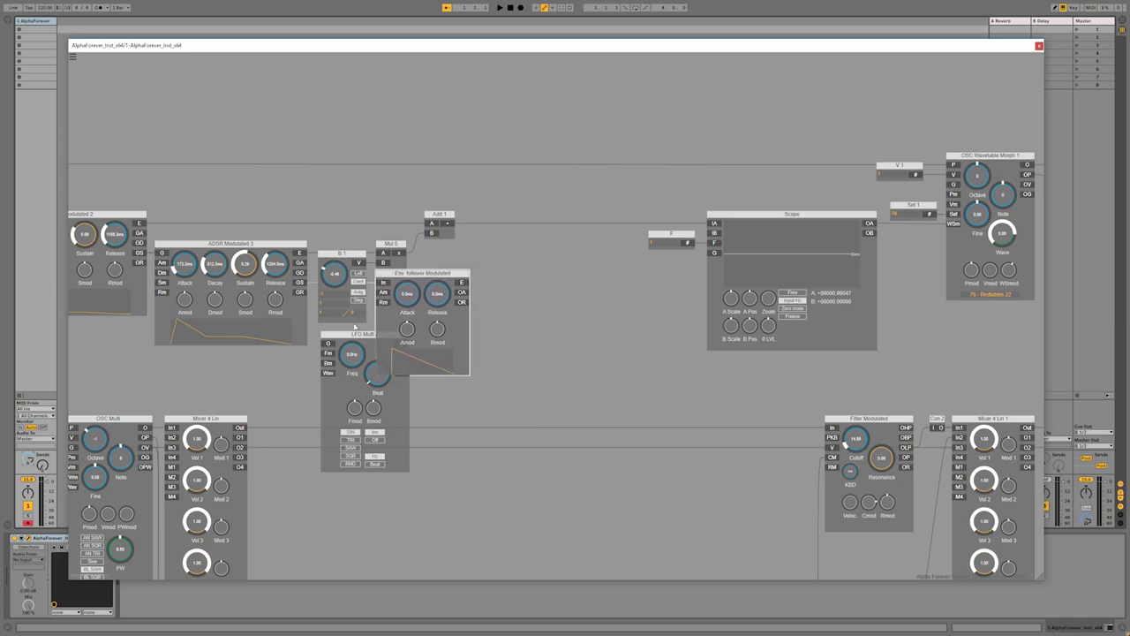
left_click_drag(353, 339, 485, 370)
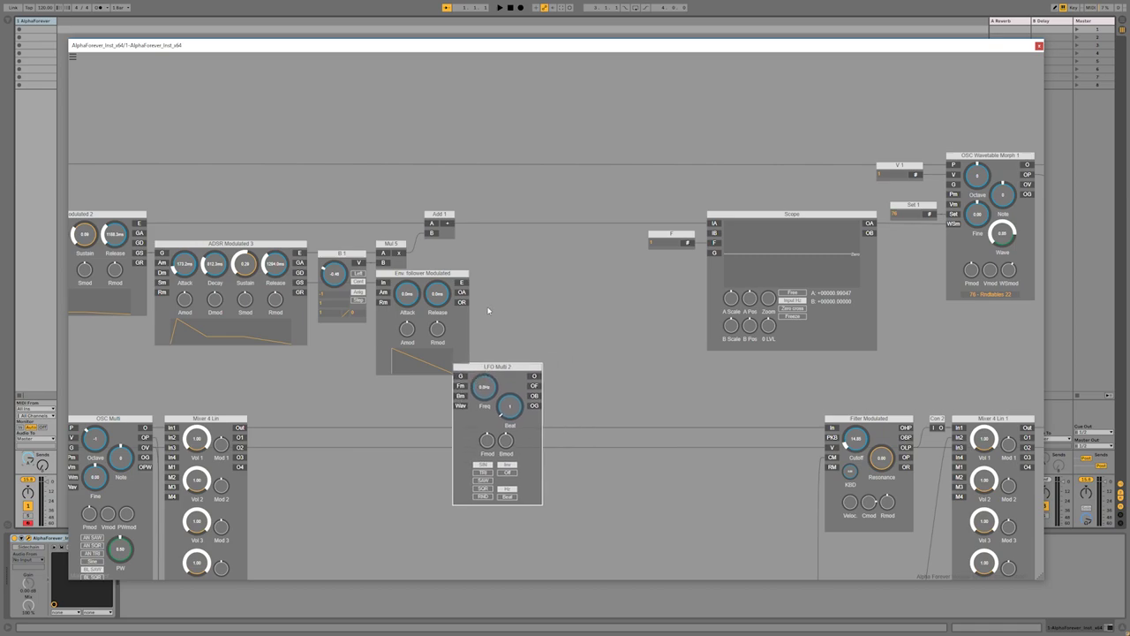
Add a Mul module and place LFO Multi 2 between the envelope follower and the new Mul.
right_click(462, 282)
type("mul")
left_click(561, 295)
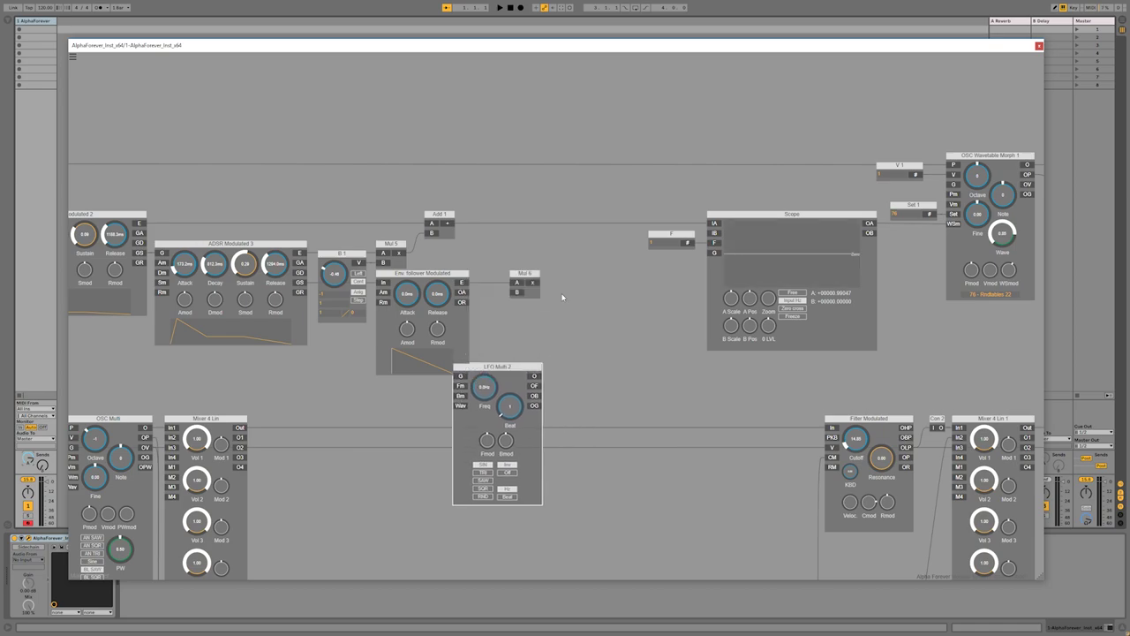
left_click_drag(519, 280, 589, 295)
left_click_drag(528, 371, 551, 287)
Set the envelope follower's attack to 576.0 ms and release to 1056.2 ms.
mouse_move(408, 288)
left_mouse_down()
mouse_move(439, 268)
mouse_move(417, 290)
left_mouse_up()
left_click_drag(502, 254, 325, 296)
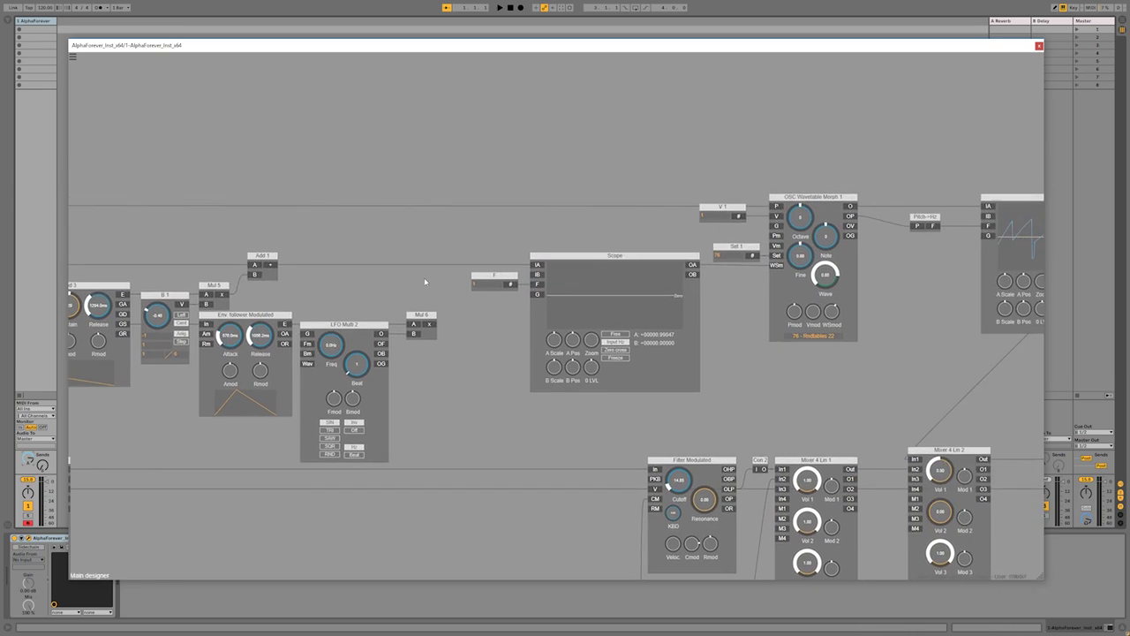
Add another Mul module after Mul 6 and give its B input a control knob.
right_click(435, 326)
mouse_move(486, 334)
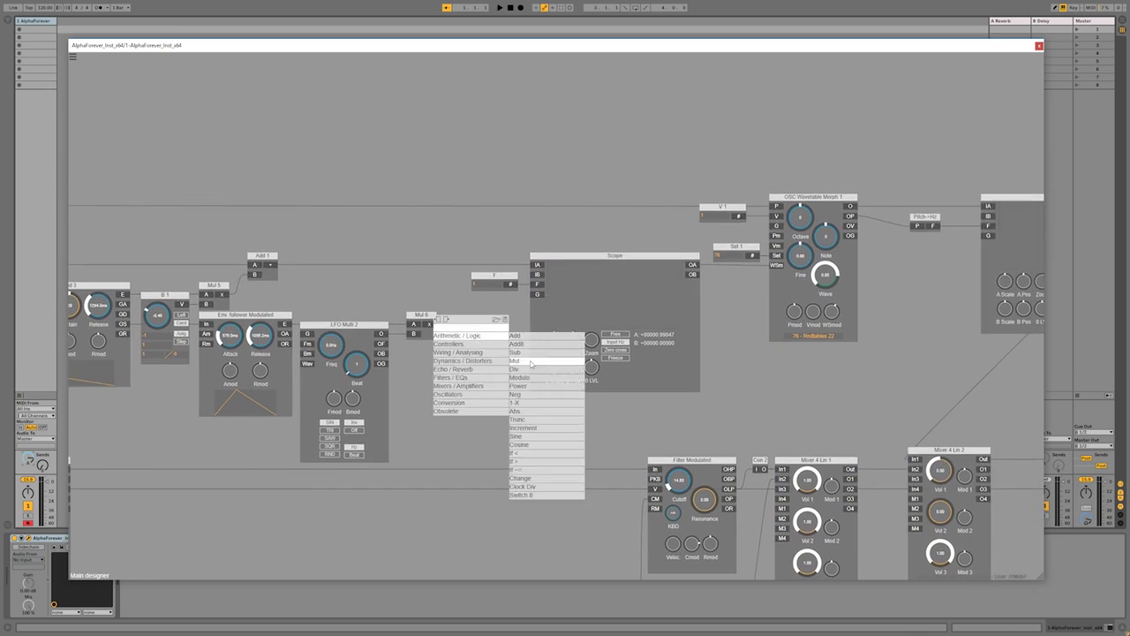
left_click(538, 358)
double_click(482, 336)
left_click_drag(460, 328, 475, 328)
Shift the Scope, filters, mixers and all downstream modules farther from the Mul chain to make room.
scroll(483, 304, "down", 3)
left_click_drag(489, 378, 395, 354)
scroll(413, 350, "down", 5)
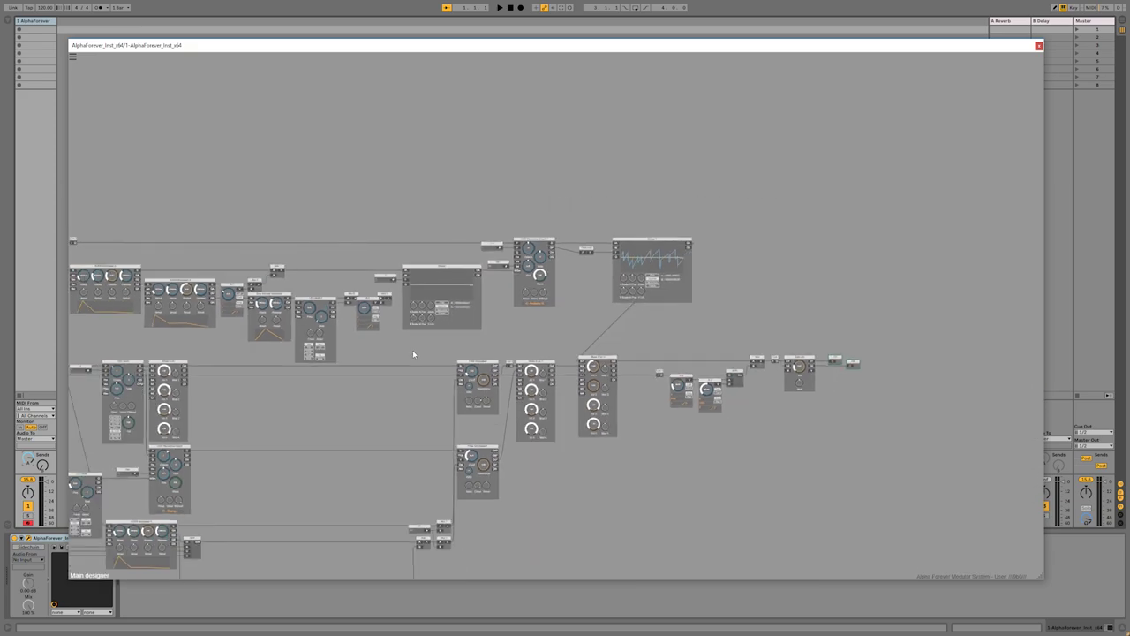
left_click_drag(444, 439, 734, 141)
left_click_drag(420, 235, 460, 235)
left_click(413, 292)
scroll(416, 323, "up", 3)
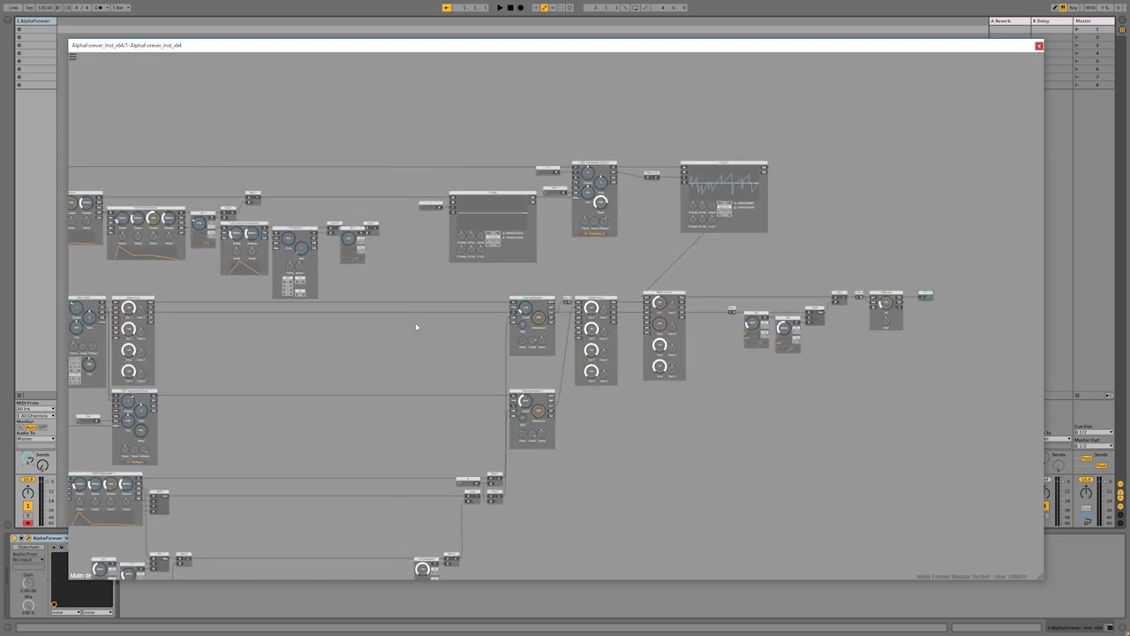
Spread out the new knob and Mul 7 after Mul 6, and name the knob LFO.
scroll(415, 322, "up", 5)
left_click_drag(410, 303, 425, 303)
left_click_drag(356, 308, 369, 282)
double_click(371, 309)
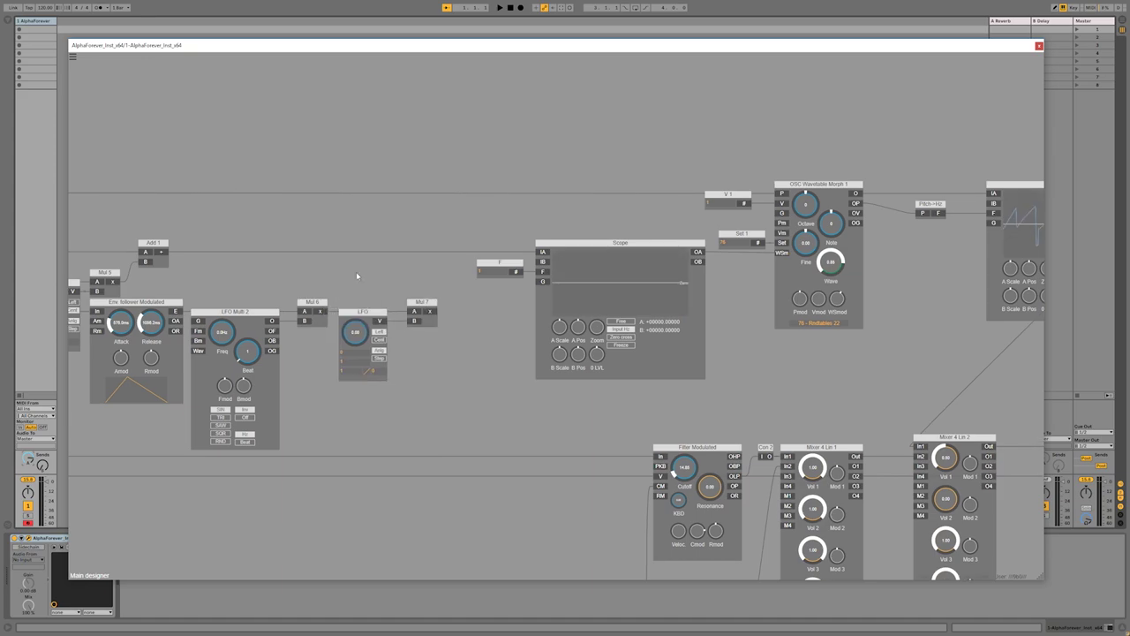
Add an Add module between Add 1 and the Scope to sum Add 1 with Mul 7.
double_click(171, 253)
type("add")
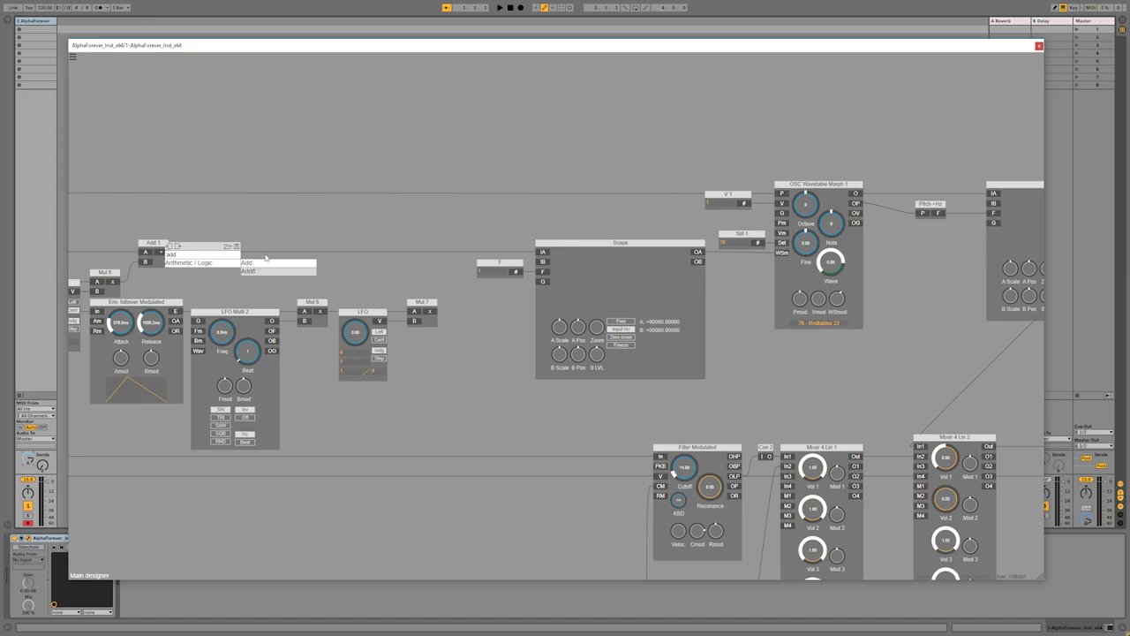
left_click(283, 243)
left_click_drag(247, 273, 505, 238)
double_click(206, 249)
type("add")
left_click(296, 262)
Move Mul 6, the LFO knob and Mul 7 away from LFO Multi 2 to sit beneath Add 2.
scroll(528, 210, "down", 2)
left_click_drag(697, 215, 506, 334)
left_click(520, 230, "shift")
left_click_drag(540, 245, 549, 245)
left_click(474, 315)
left_click_drag(403, 288, 411, 275)
left_click(425, 281, "shift")
left_click(473, 275, "shift")
left_click_drag(482, 275, 528, 262)
left_click(517, 232)
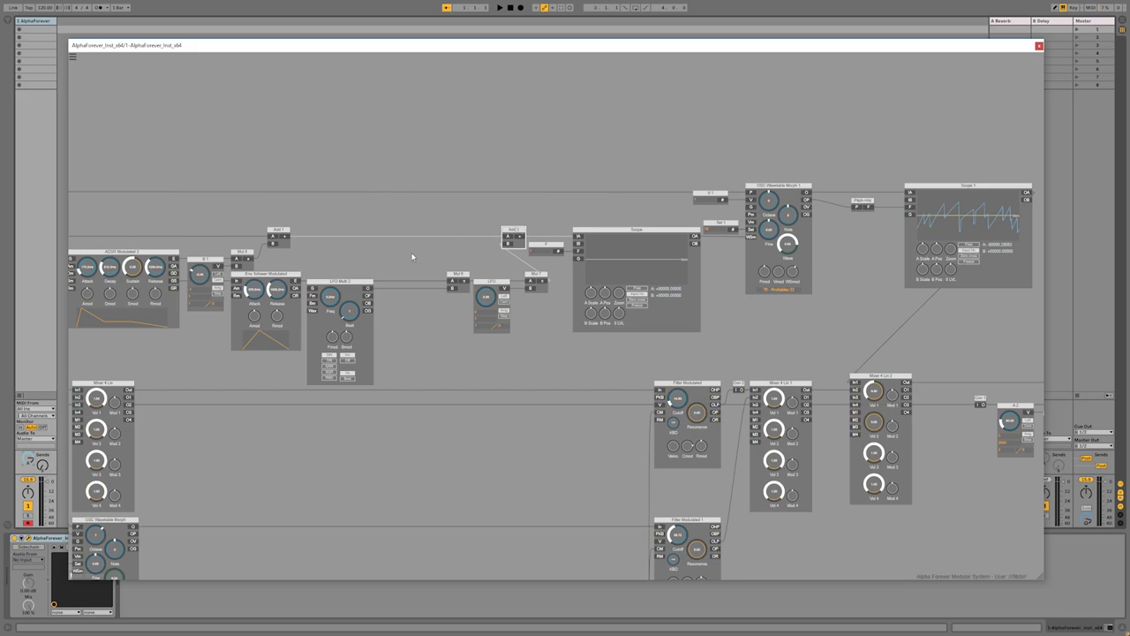
right_click(448, 245)
left_click(478, 240)
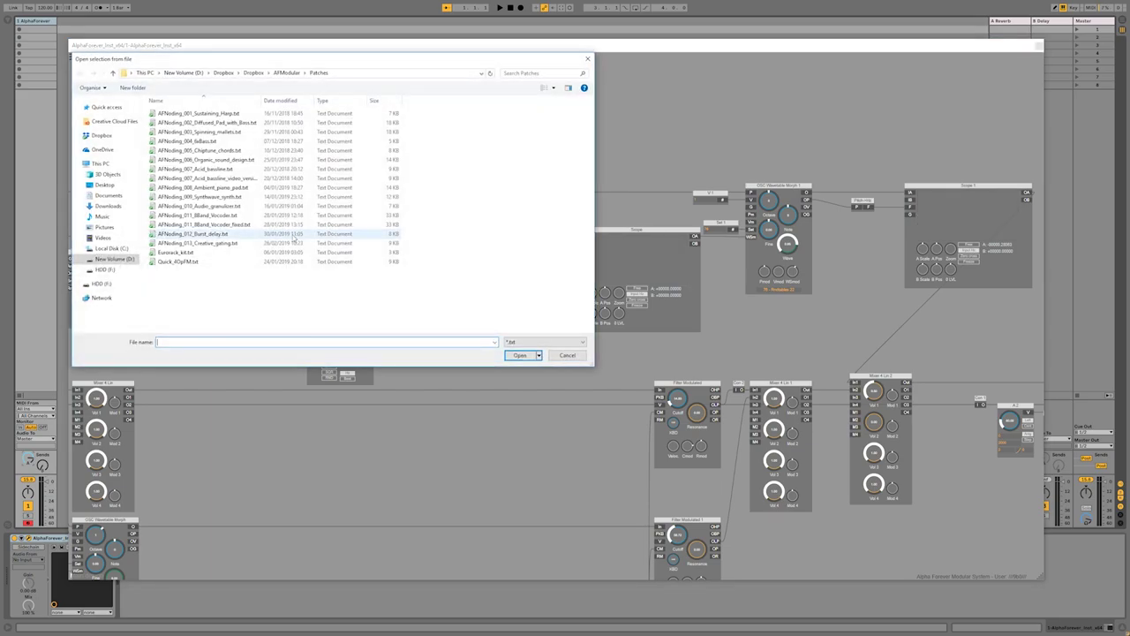
left_click(567, 355)
Add a Designer module beside LFO Multi 2 and open its inner workspace.
double_click(404, 315)
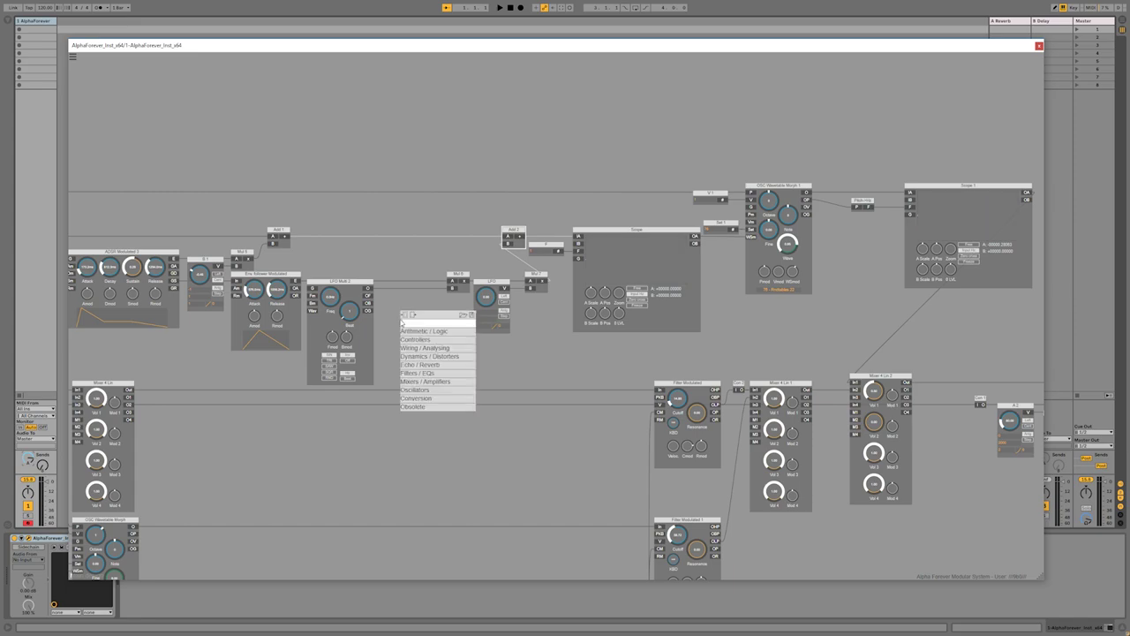
mouse_move(432, 356)
left_click(496, 348)
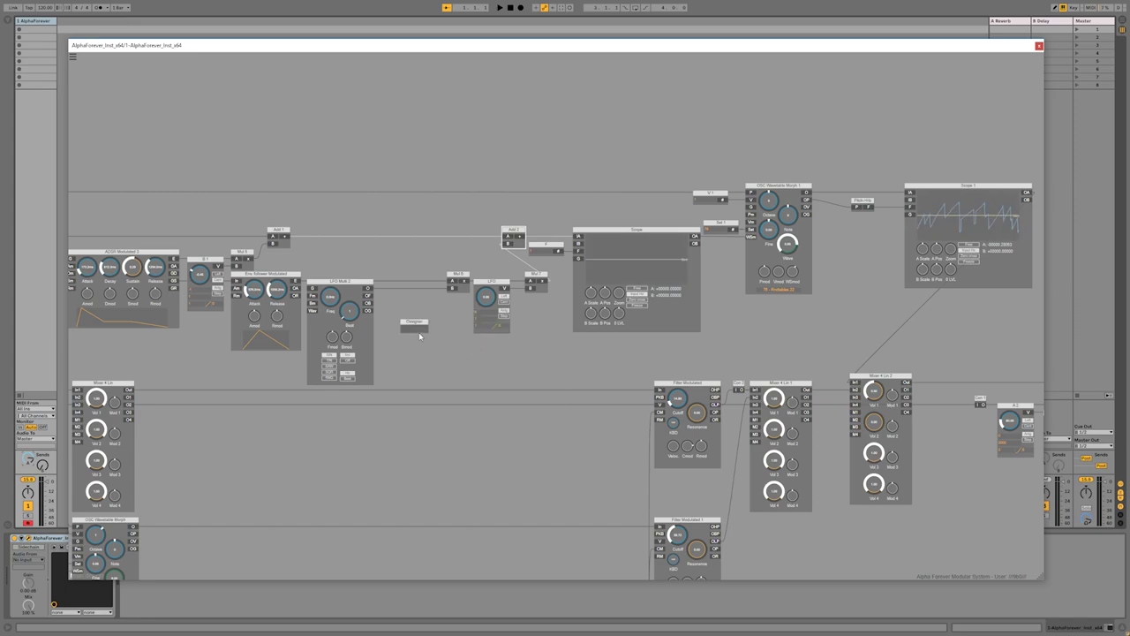
scroll(424, 351, "up", 2)
double_click(404, 310)
Add an In and an Out module inside the Designer, leaving space between them.
double_click(402, 314)
mouse_move(388, 283)
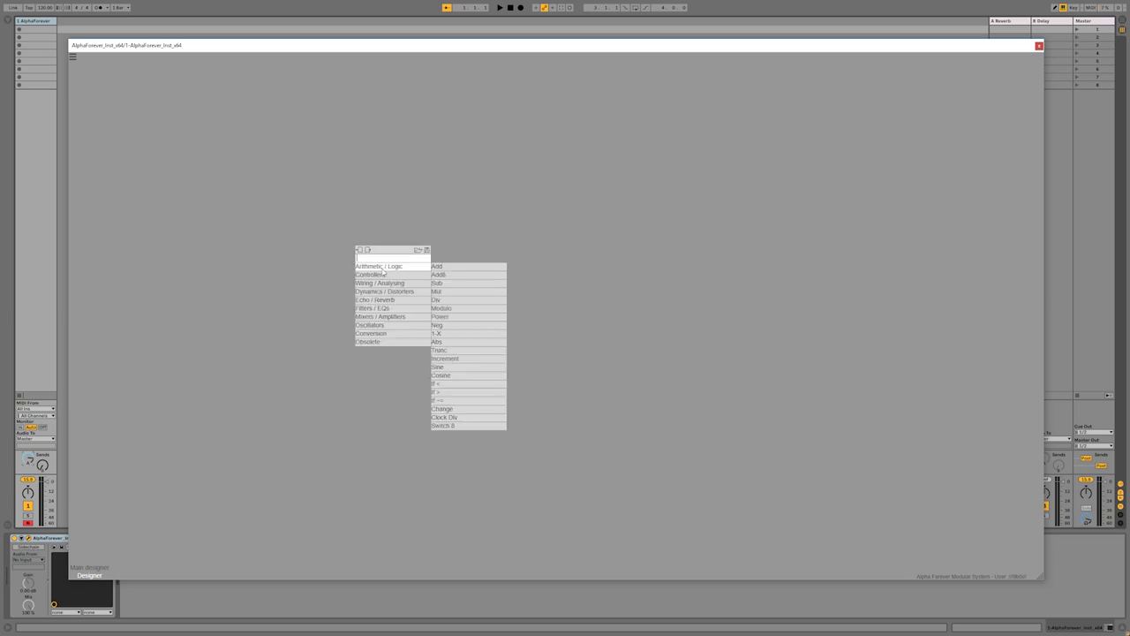
left_click(448, 294)
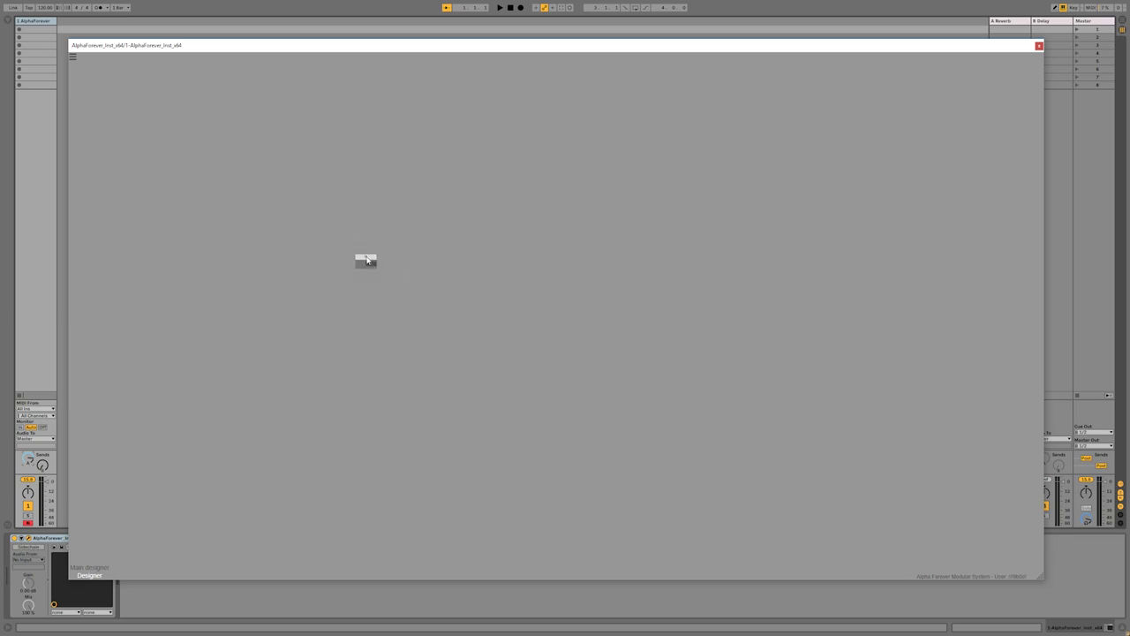
double_click(424, 258)
mouse_move(453, 297)
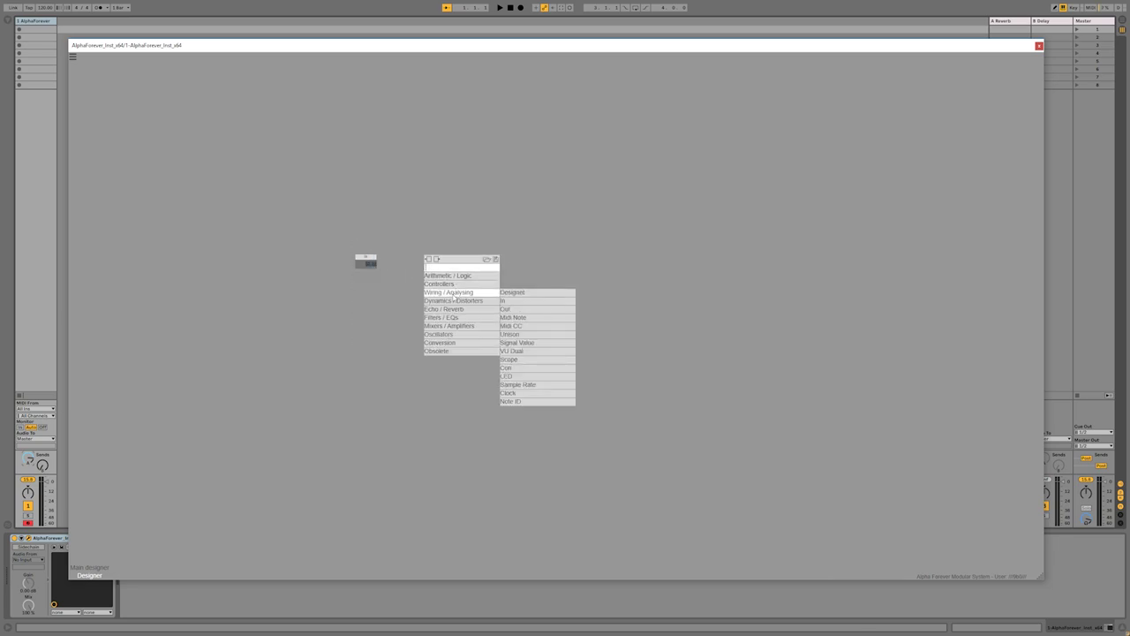
left_click(512, 310)
left_click_drag(435, 265, 532, 262)
Add a Crossfade module between In and Out, connect In to its X input and align In with it.
double_click(440, 262)
type("ct")
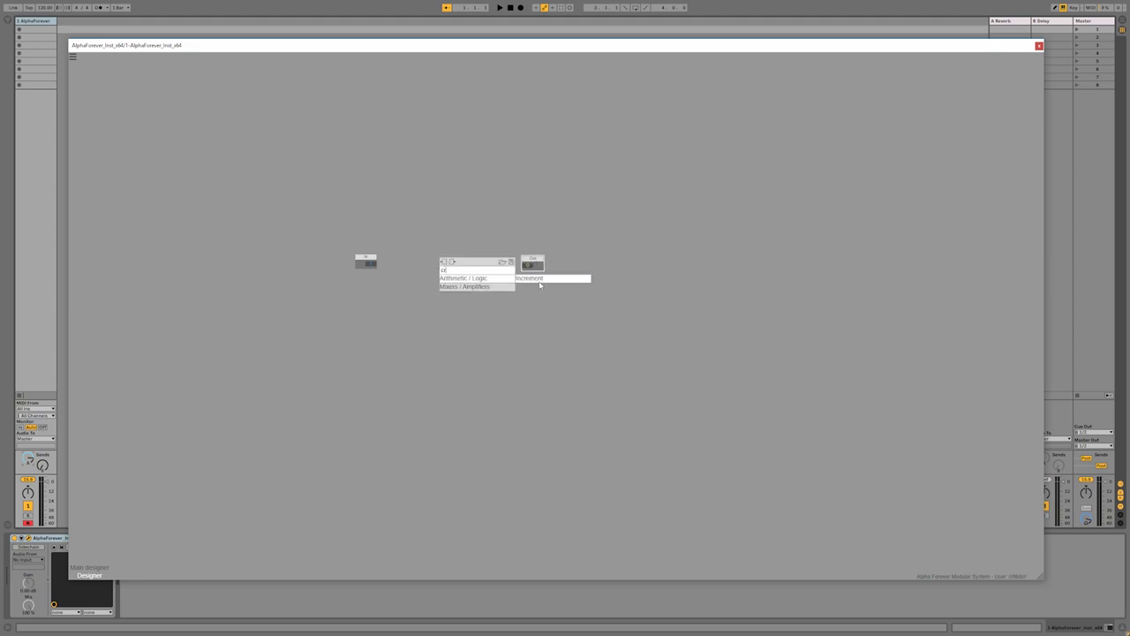
left_click(530, 289)
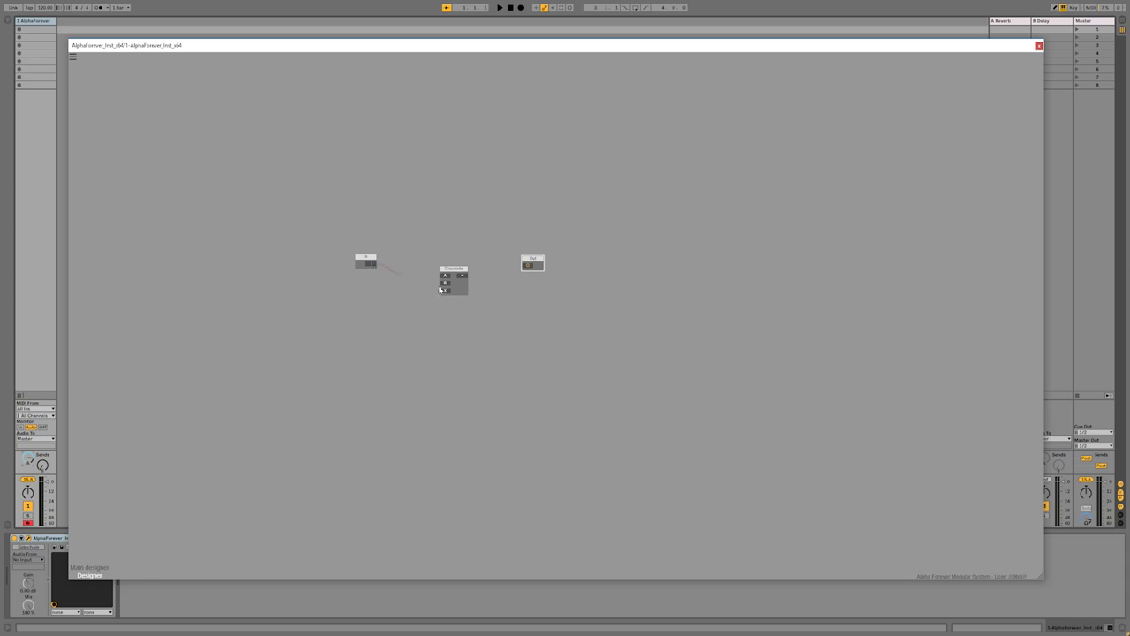
left_click_drag(440, 288, 445, 289)
double_click(446, 285)
left_click(369, 258)
left_click_drag(369, 257, 369, 284)
left_click(415, 275)
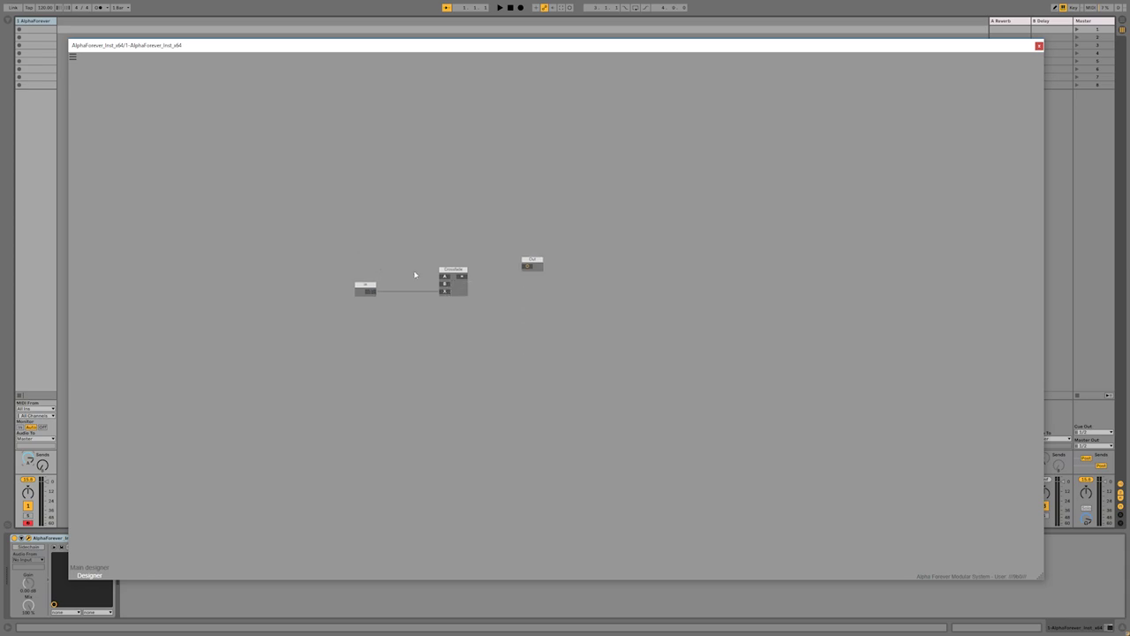
Give Crossfade constants of -1 on A and 1 on B, connect its output to Out, and return to the main designer.
scroll(414, 275, "up", 4)
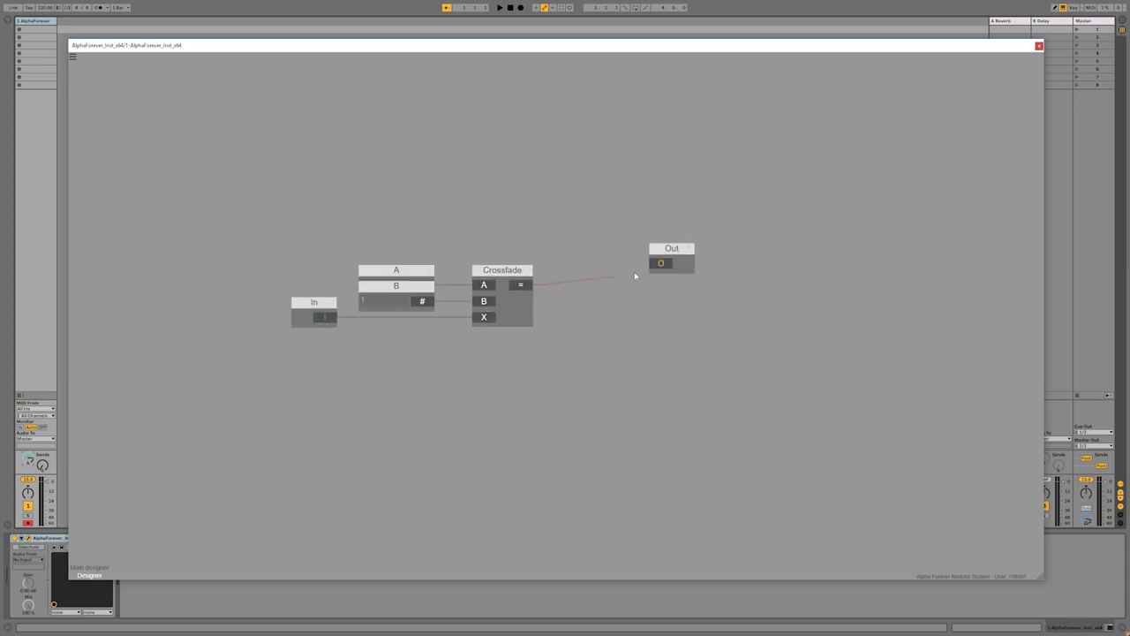
left_click_drag(634, 276, 583, 270)
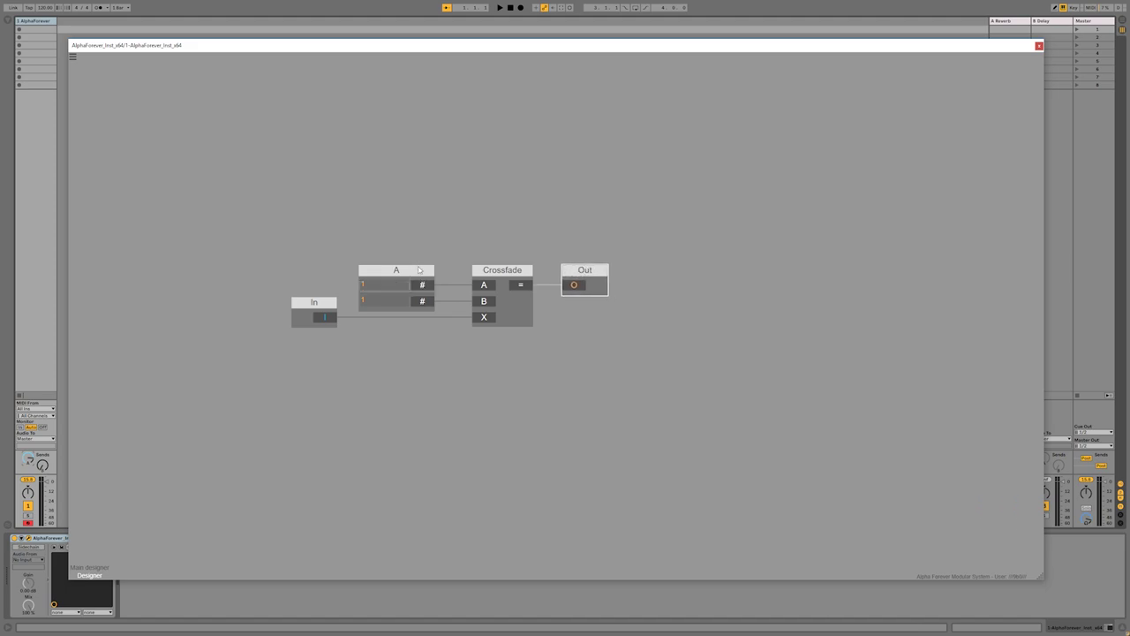
left_click_drag(419, 269, 307, 264)
double_click(246, 283)
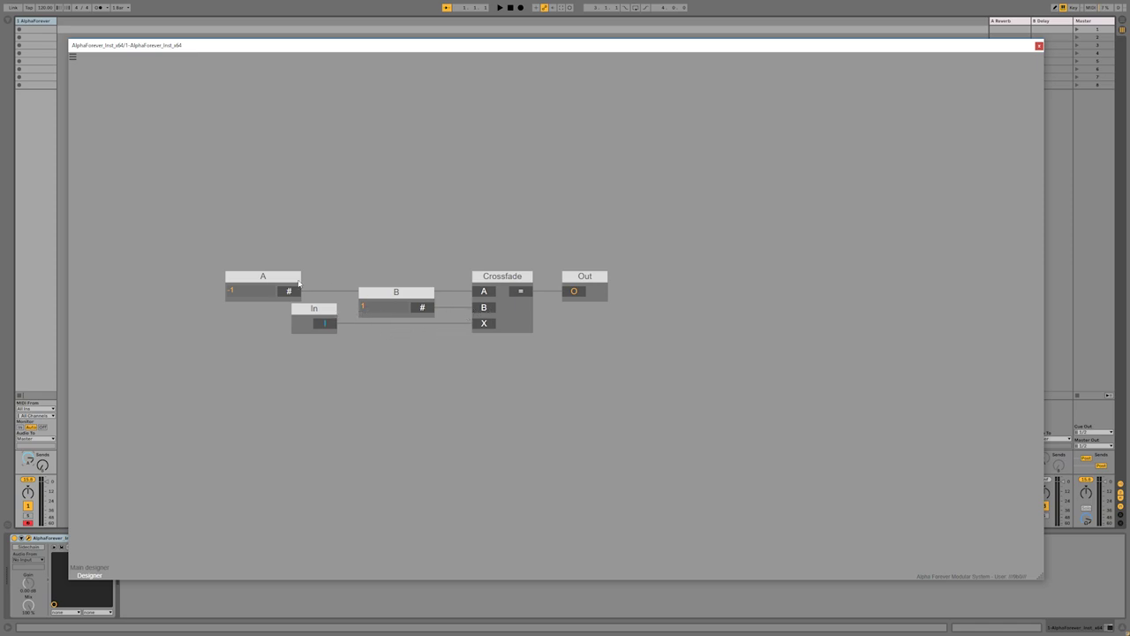
double_click(360, 201)
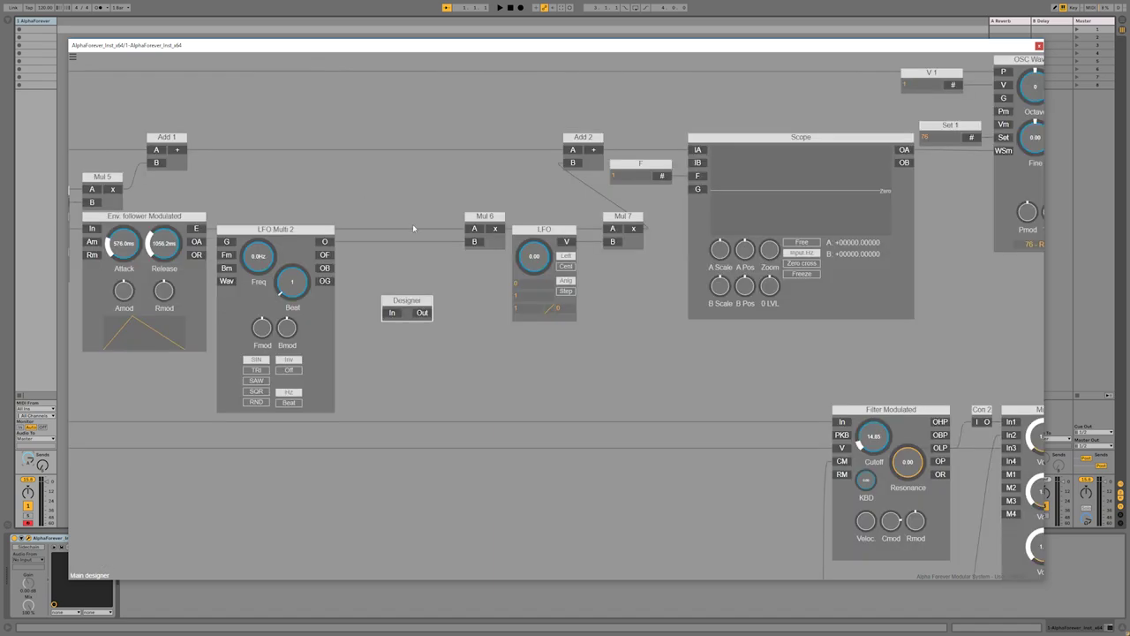
Rename the Designer module as Polar.
double_click(406, 302)
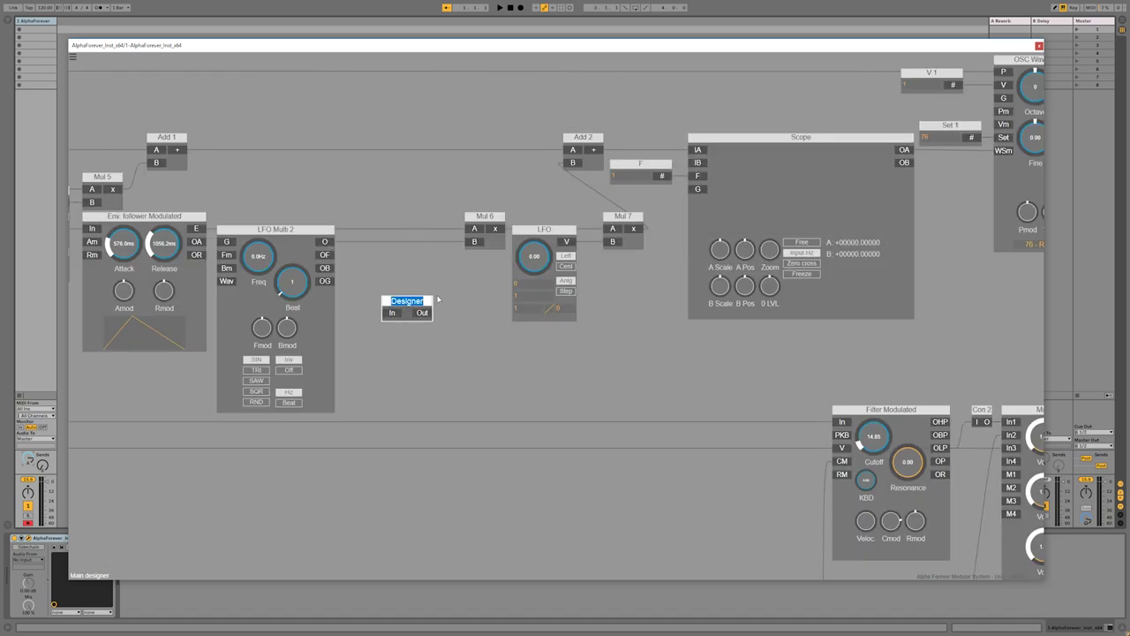
type("Polar")
key("Return")
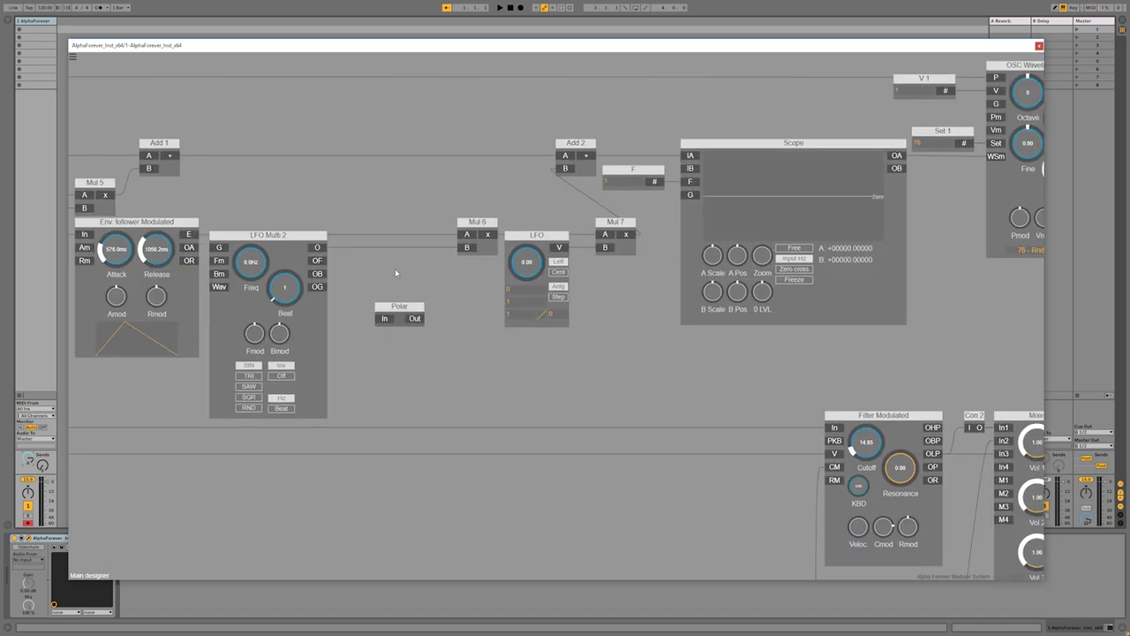
Route LFO Multi 2's output through Polar into Mul 6's B input and place Polar in line between them.
left_click_drag(377, 312, 383, 320)
left_click_drag(464, 254, 466, 249)
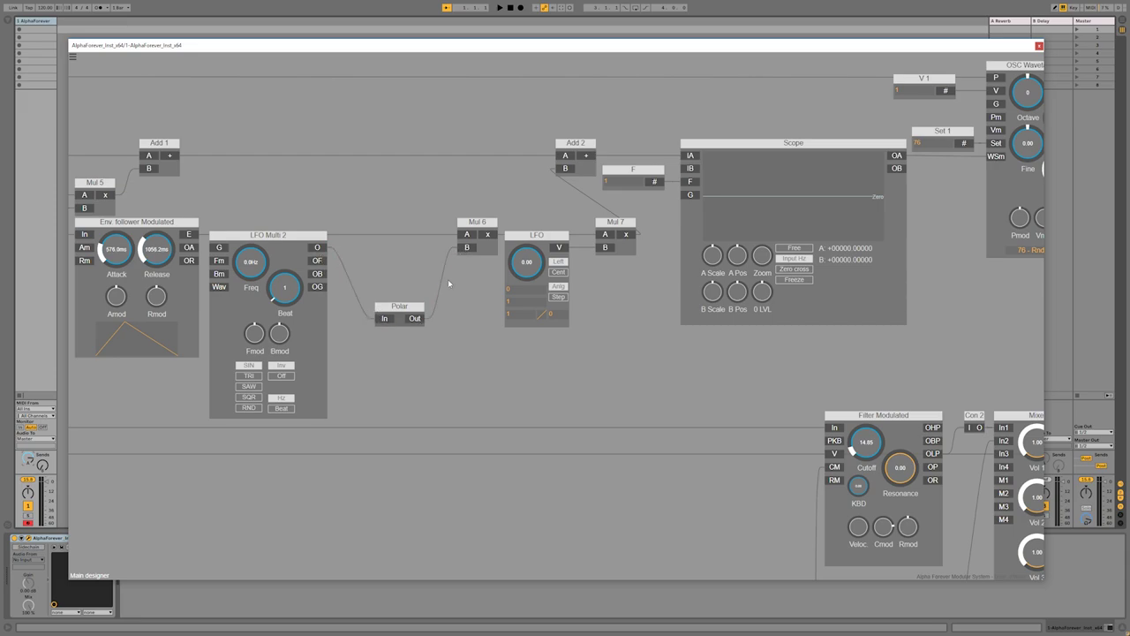
double_click(418, 319)
left_click_drag(398, 241, 390, 241)
left_click_drag(349, 209, 346, 211)
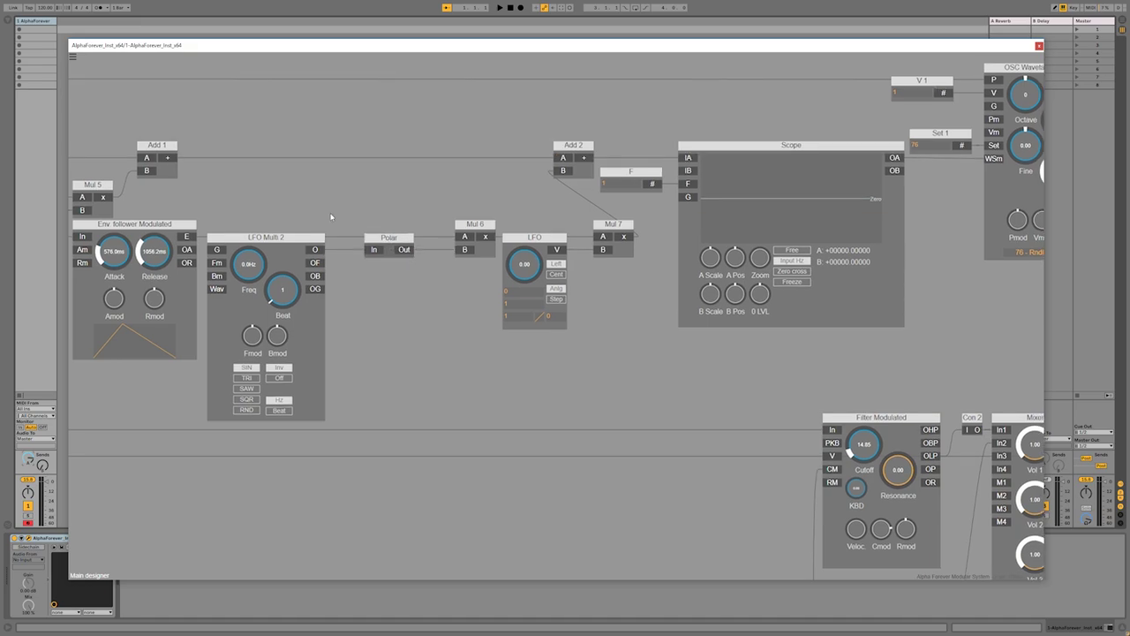
Tighten the spacing of Polar, Mul 6, the LFO knob and Mul 7 beside LFO Multi 2.
scroll(338, 180, "down", 8)
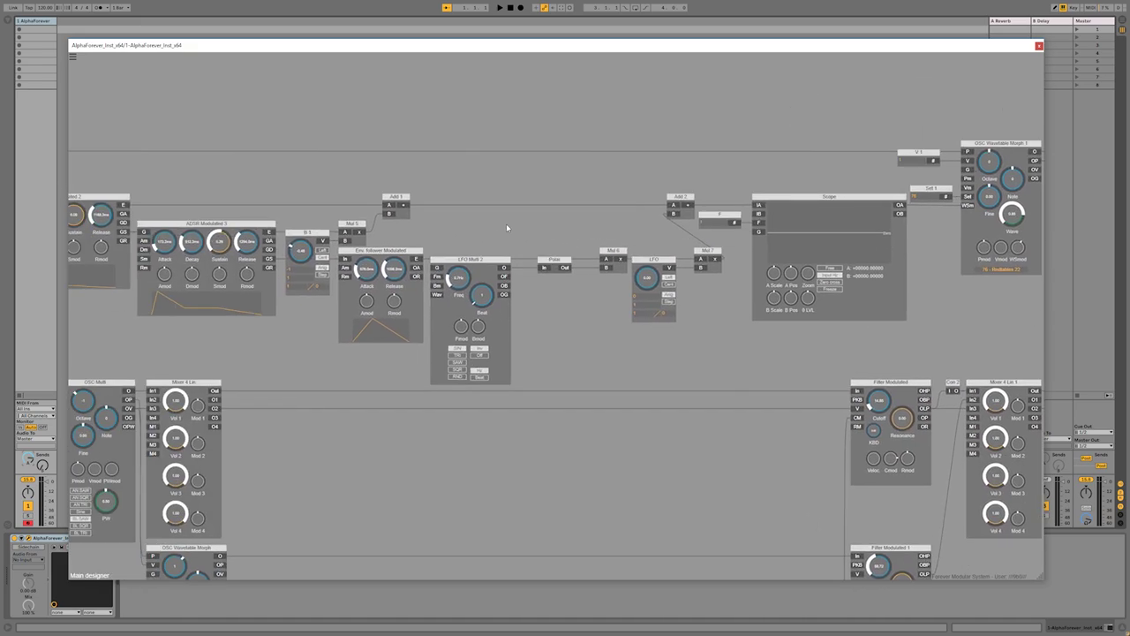
left_click_drag(543, 254, 634, 313)
left_click_drag(613, 253, 600, 254)
left_click(585, 242)
scroll(565, 179, "down", 5)
scroll(518, 215, "up", 6)
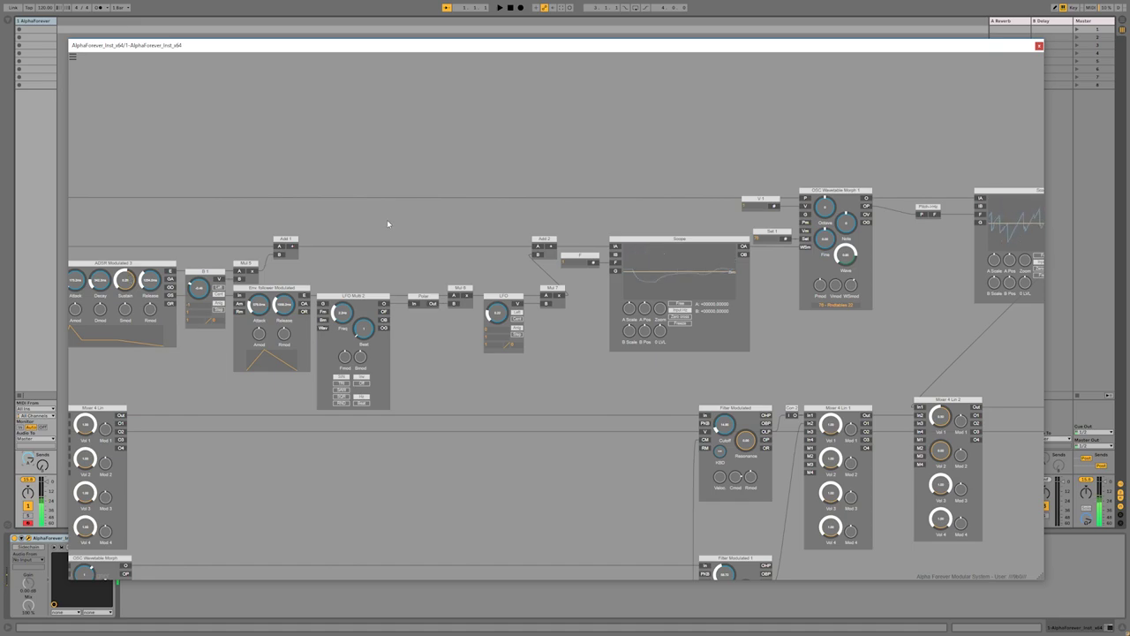
Move Mixer 4 Lin 2 and the output modules after it farther away from Mixer 4 Lin 1.
scroll(387, 220, "down", 2)
scroll(387, 228, "down", 1)
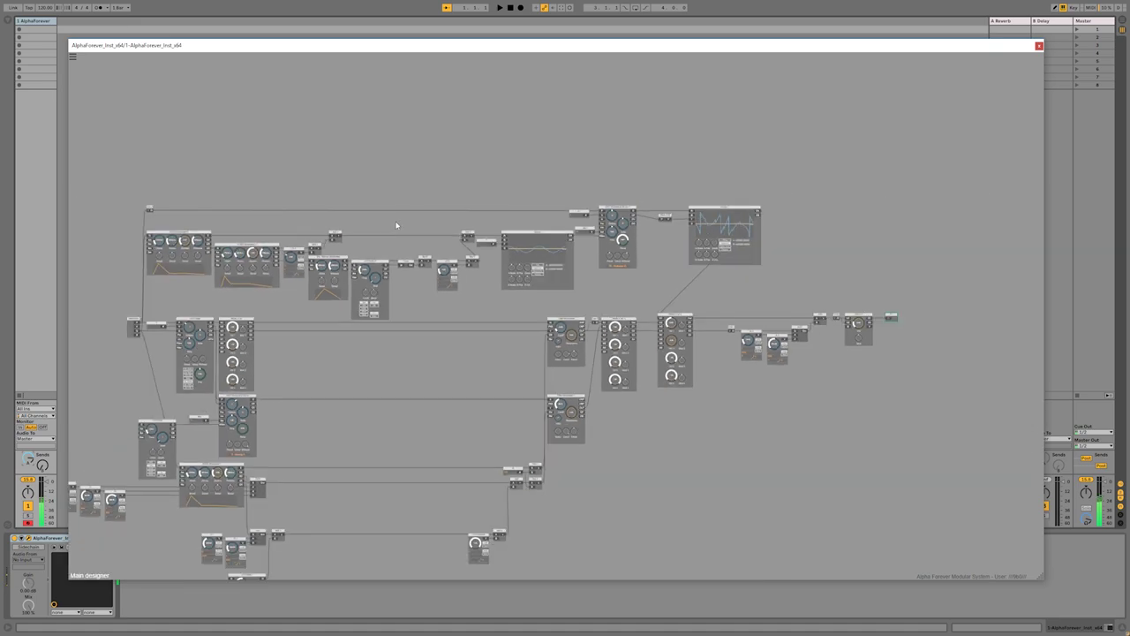
left_click_drag(788, 295, 640, 279)
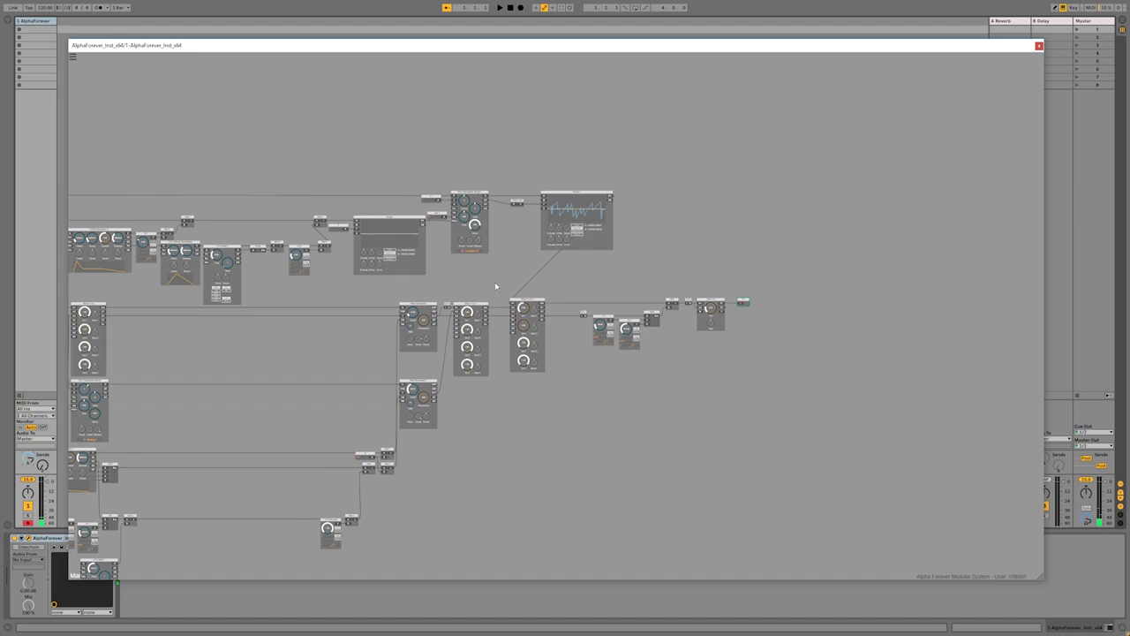
left_click_drag(821, 443, 707, 302)
left_click(662, 343)
scroll(662, 344, "up", 2)
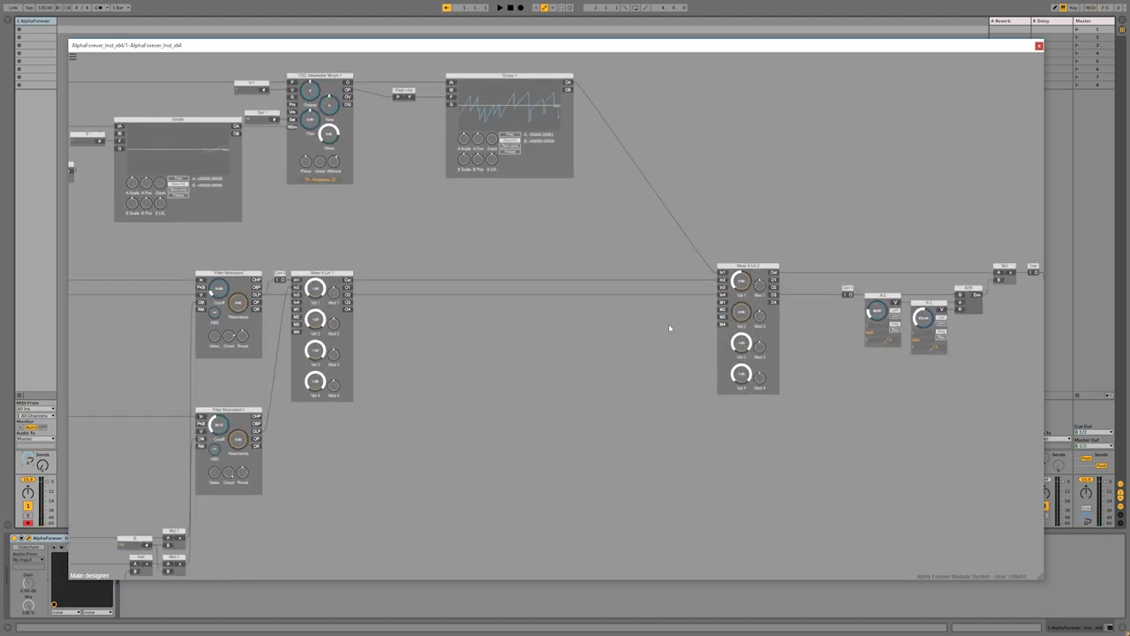
Move the Pitch->Hz converter and Scope 1 closer to OSC Wavetable Morph 1.
scroll(668, 330, "up", 3)
left_click_drag(364, 194, 613, 356)
left_click_drag(497, 210, 436, 210)
left_click(457, 192)
left_click(537, 214)
Insert a Chorus module between Scope 1's OA output and Mixer 4 Lin 2.
left_click(508, 221)
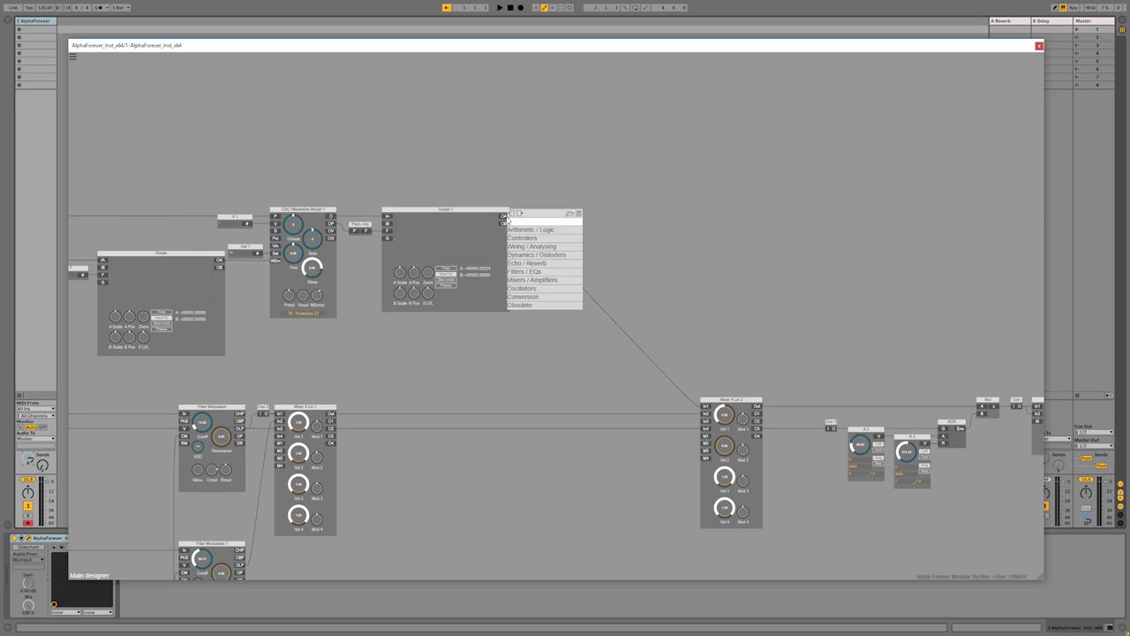
type("ch")
mouse_move(549, 238)
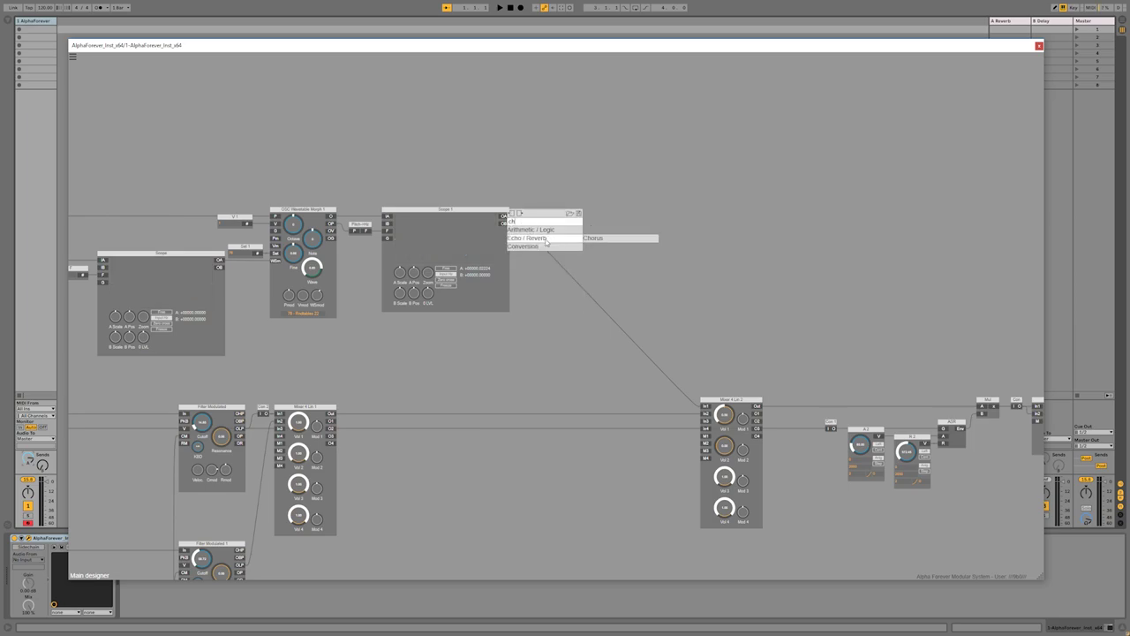
left_click(594, 238)
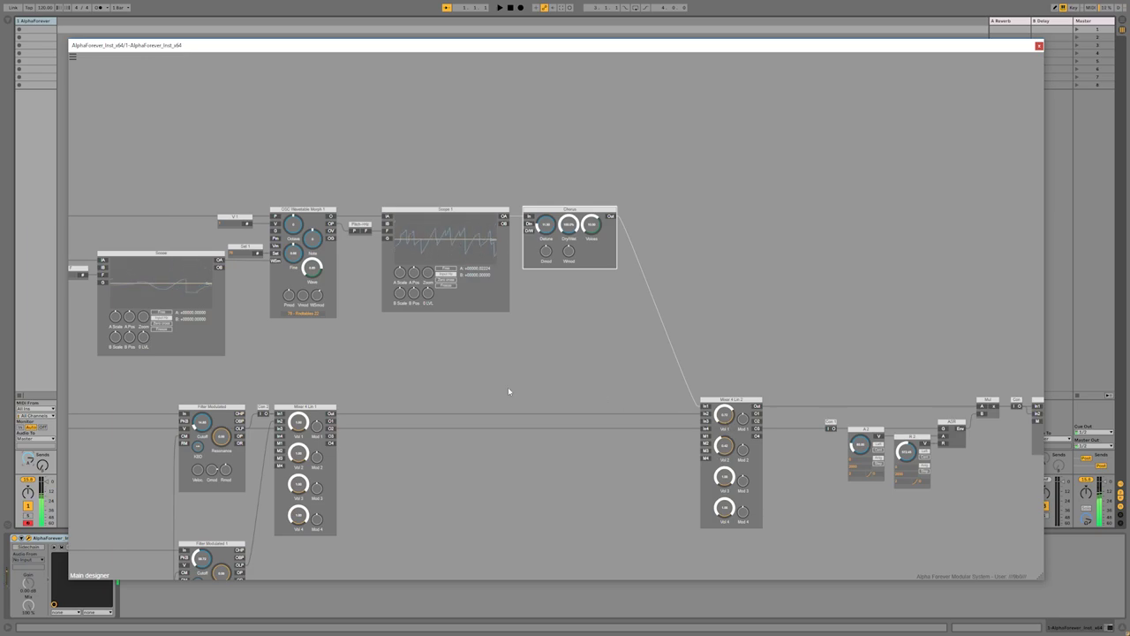
Reposition LFO Multi 1 and Mul 3 in line beside the AR envelope, with Mul 3 after the LFO.
scroll(517, 391, "down", 3)
left_click_drag(484, 455, 689, 356)
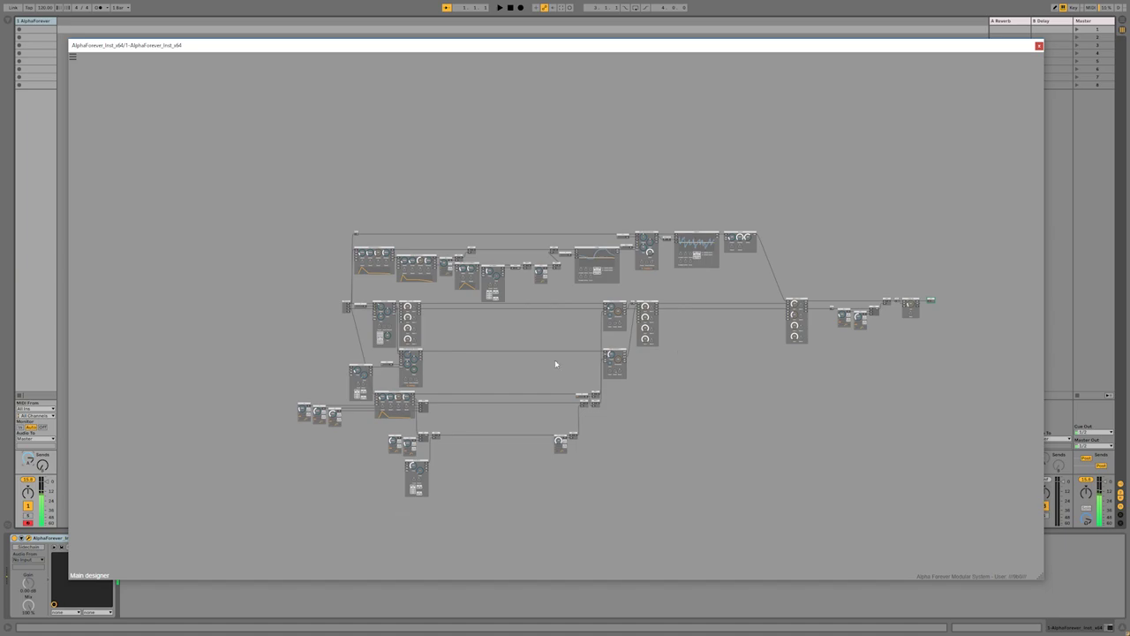
left_click_drag(521, 369, 446, 369)
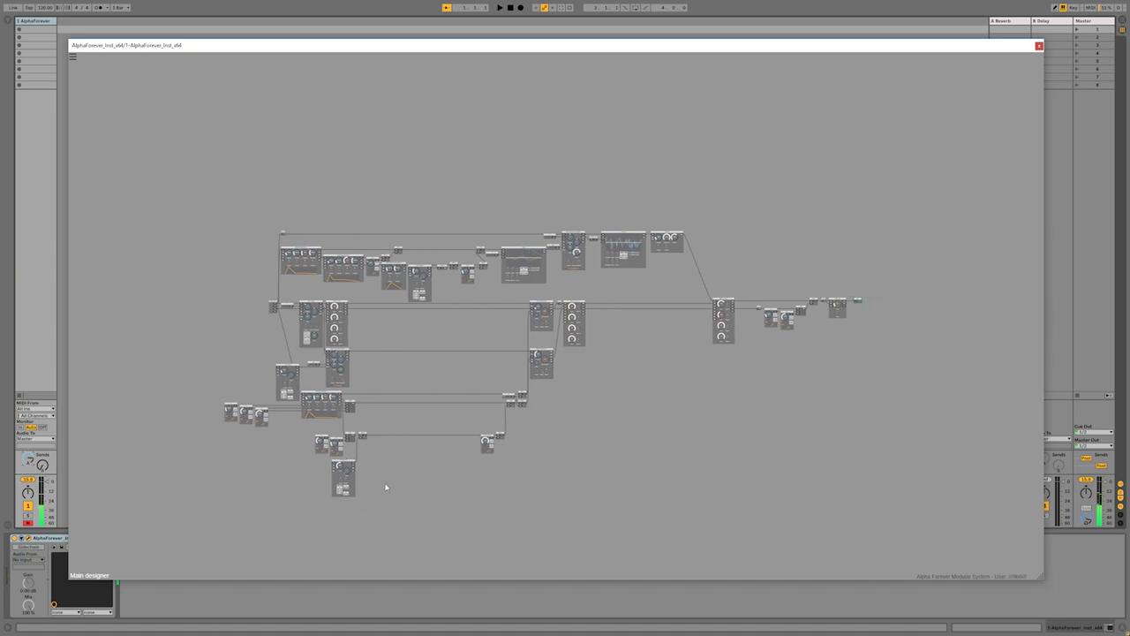
scroll(371, 423, "up", 2)
left_click_drag(353, 418, 409, 418)
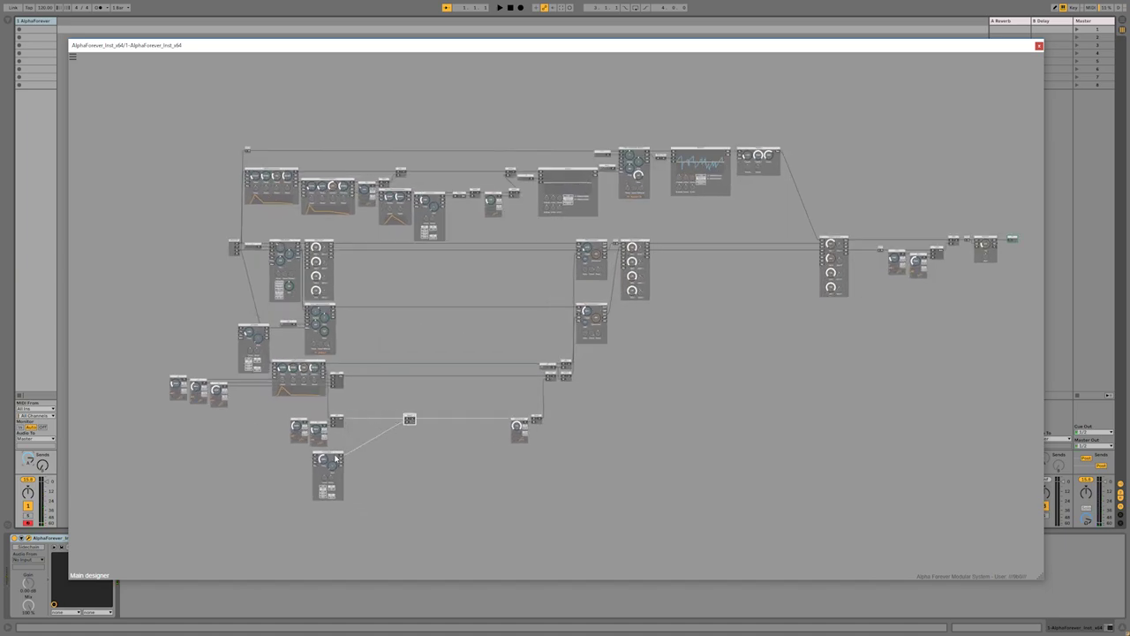
left_click_drag(338, 458, 398, 417)
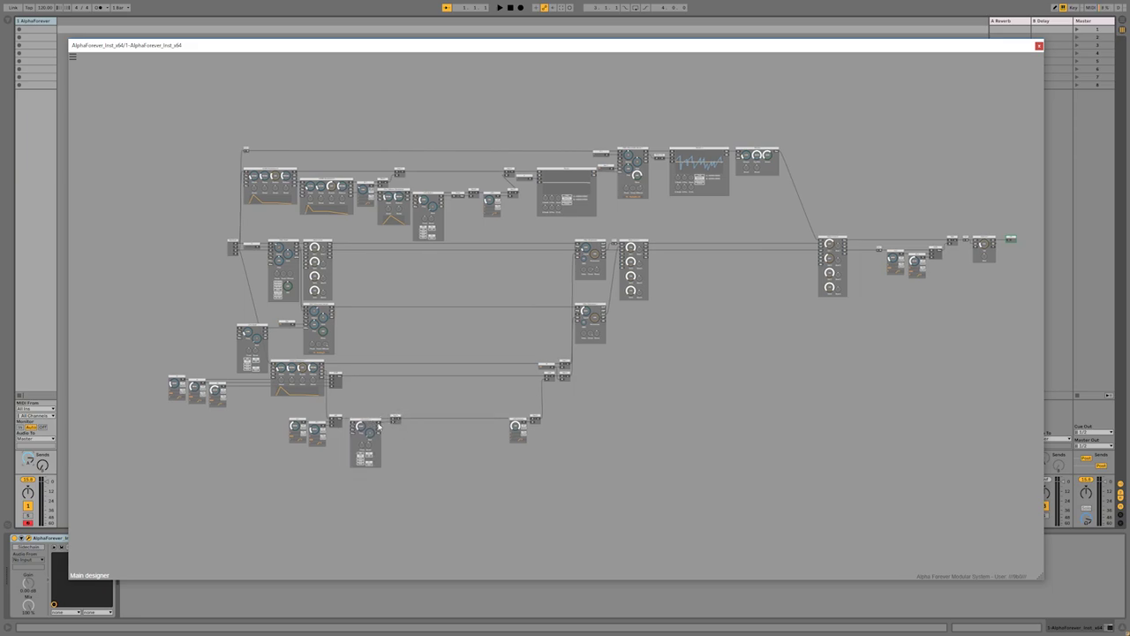
left_click_drag(457, 452, 427, 486)
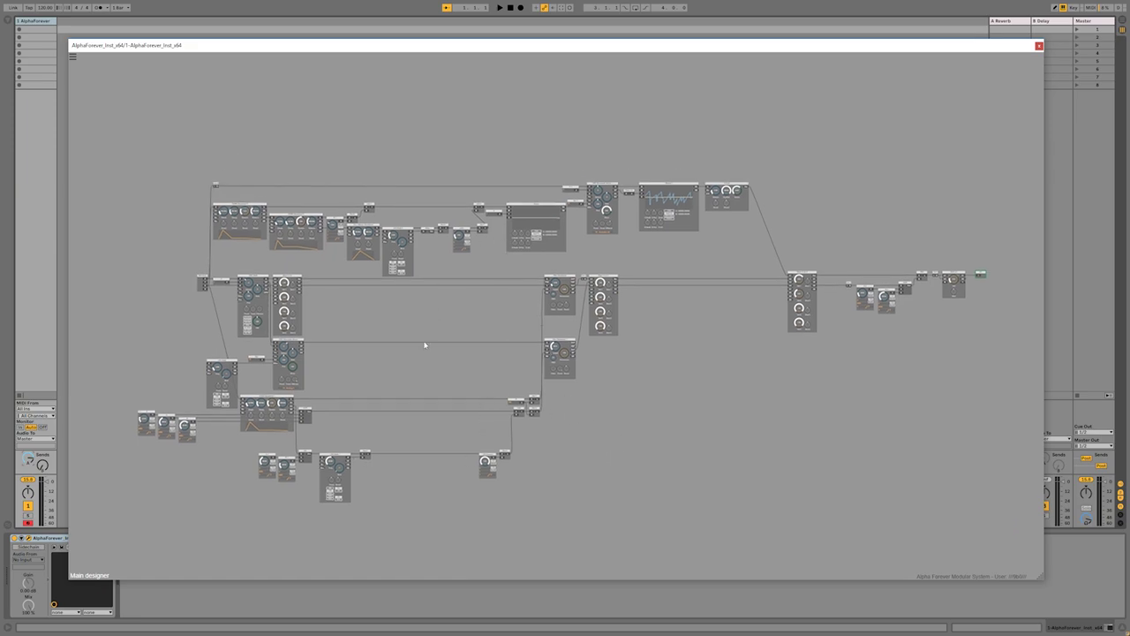
Move the first Mixer 4 Lin away from OSC Multi and shift LFO Multi farther from OSC Wavetable Morph.
scroll(414, 343, "up", 3)
left_click_drag(254, 254, 301, 257)
left_click(348, 309)
left_click_drag(172, 372, 147, 370)
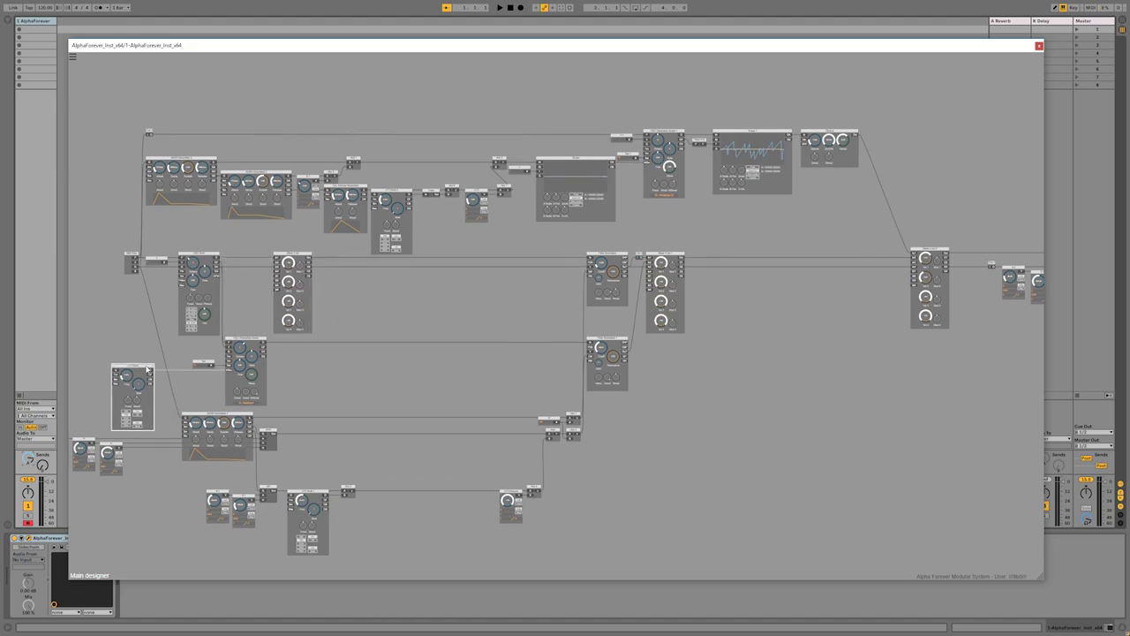
left_click(346, 394)
Move Mixer 4 Lin 2 closer to Mixer 4 Lin 1 and shift the output modules farther away from it.
scroll(418, 382, "down", 3)
left_click_drag(546, 403, 356, 437)
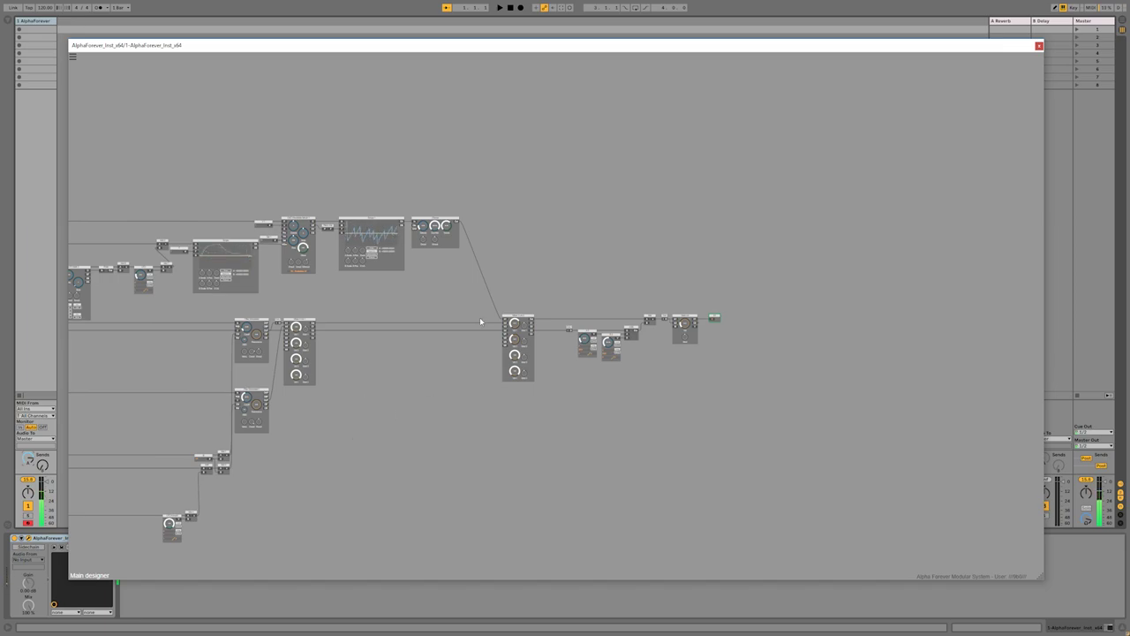
left_click_drag(528, 318, 495, 318)
left_click_drag(534, 284, 792, 445)
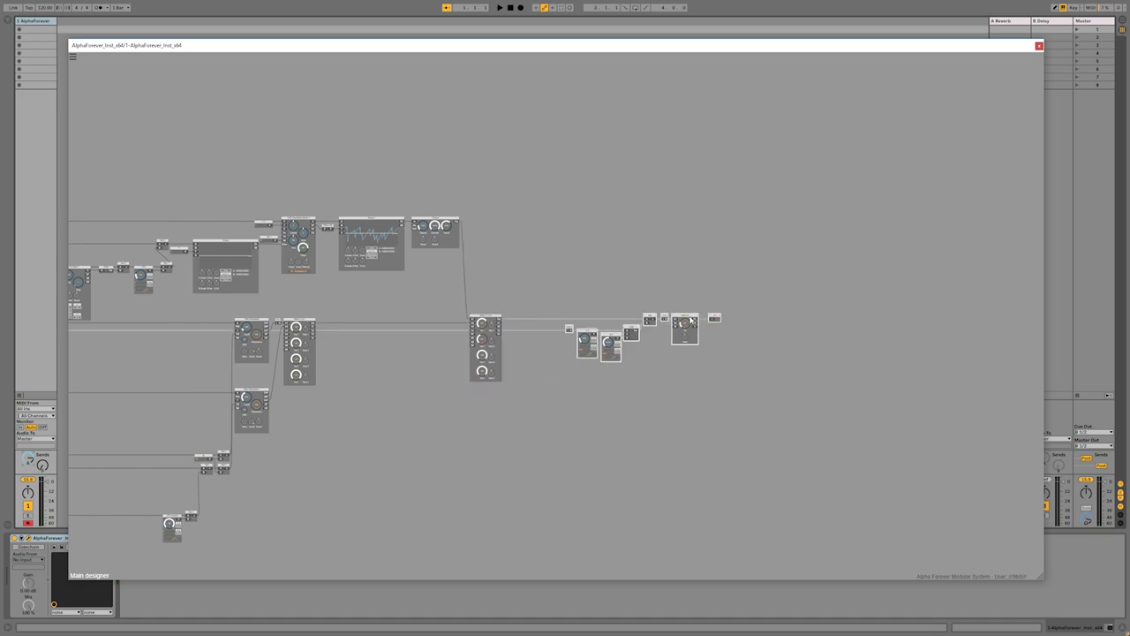
left_click_drag(690, 316, 774, 317)
left_click(540, 371)
Insert a Filter Modulated module after Mixer 4 Lin 2's output and connect its OLP output to Mul's A input.
scroll(543, 365, "up", 3)
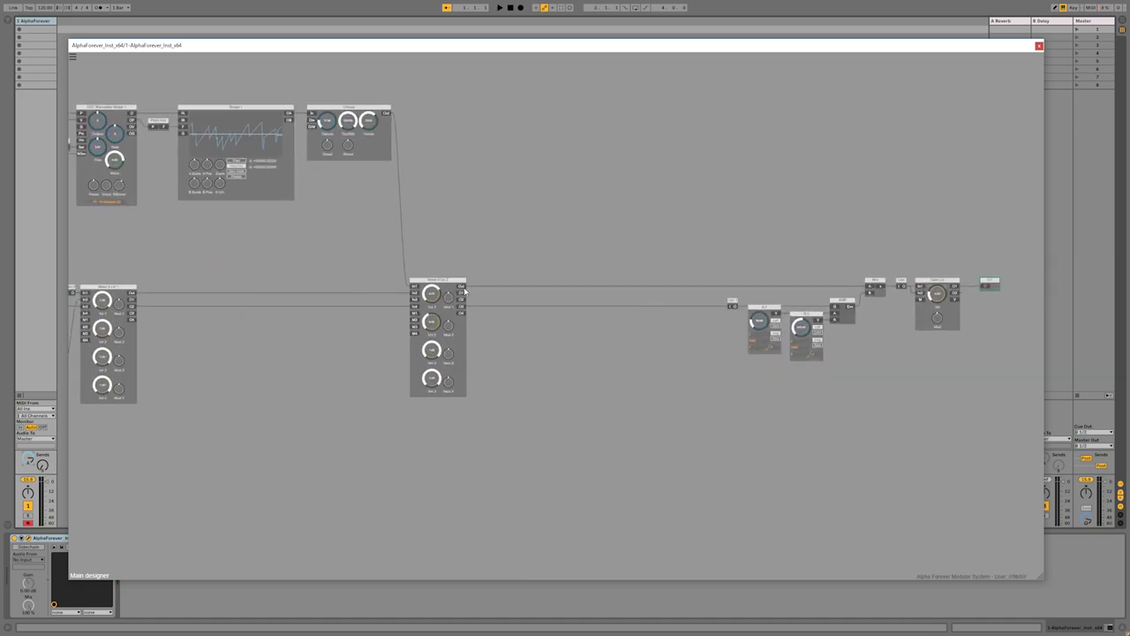
right_click(463, 289)
mouse_move(503, 298)
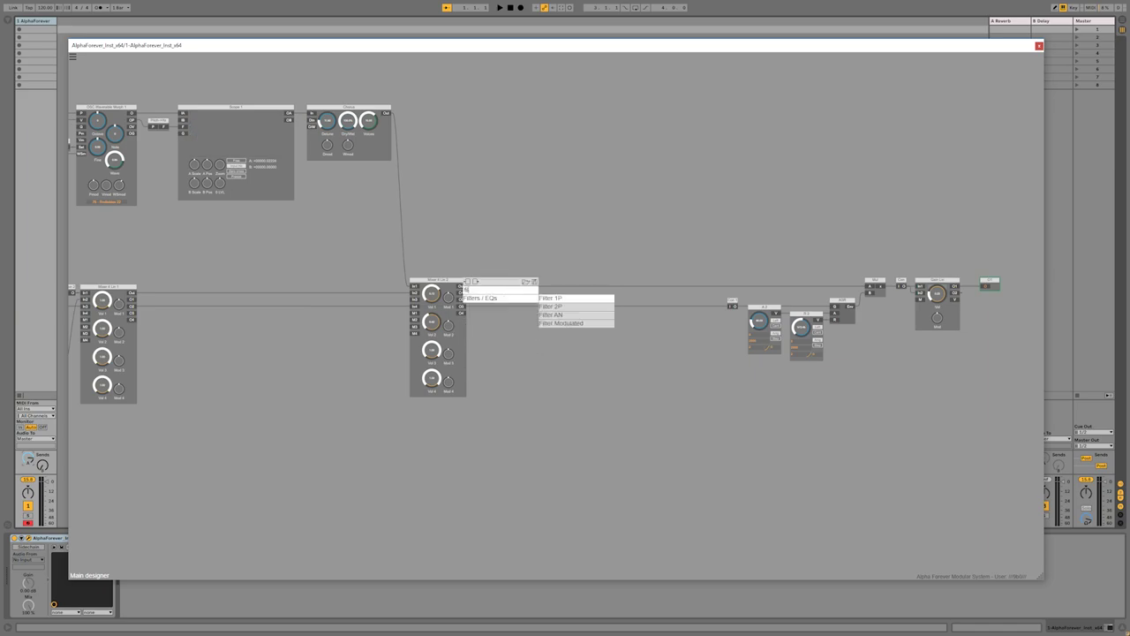
left_click(563, 324)
left_click_drag(552, 300, 855, 291)
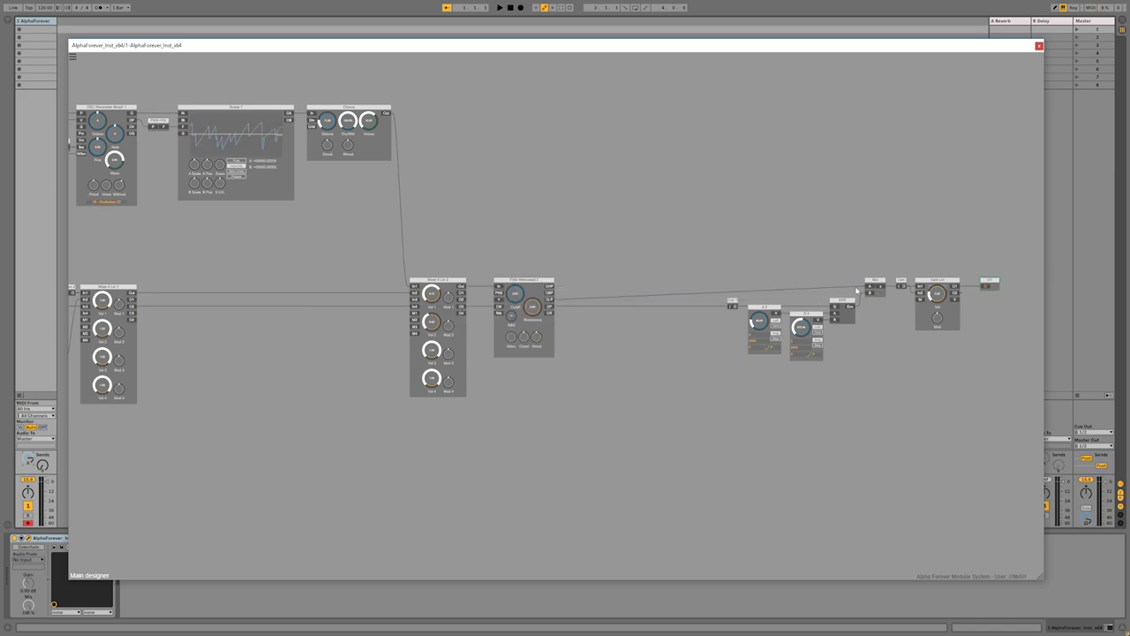
Add a Con module on Filter Modulated 2's OLP output and place it beside the filter.
left_click(549, 304)
mouse_move(585, 333)
left_click(636, 406)
mouse_move(593, 303)
left_mouse_down()
mouse_move(591, 287)
mouse_move(577, 290)
left_mouse_up()
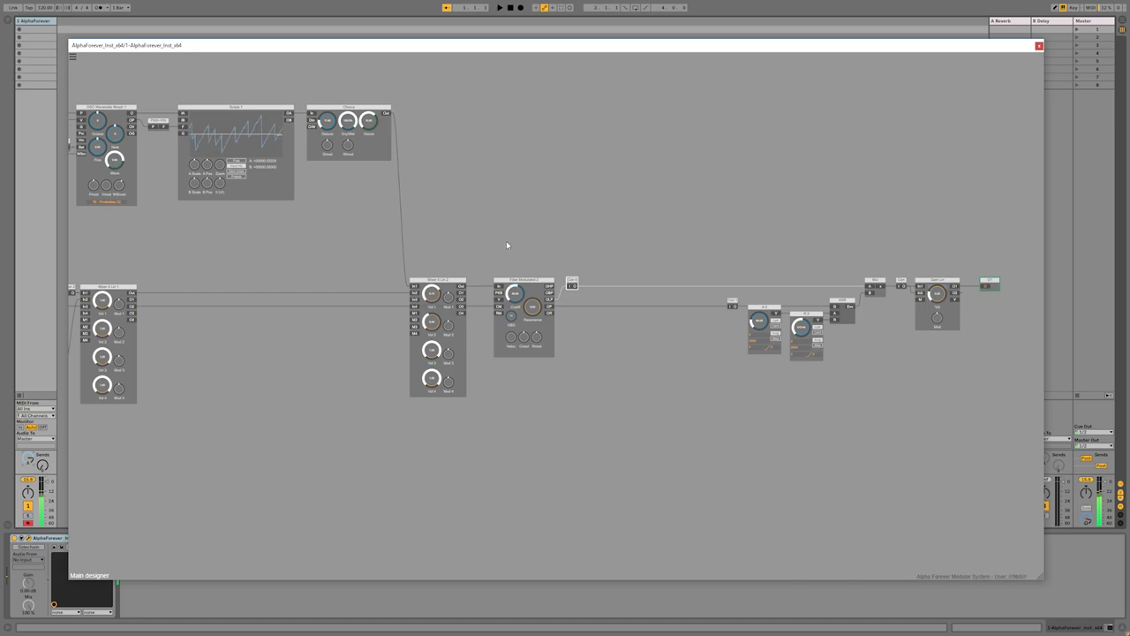
Move Filter Modulated 2 and its Con module toward the output modules and nudge Mixer 4 Lin 2 away from them.
scroll(517, 239, "down", 3)
left_click_drag(495, 249, 572, 334)
left_click_drag(517, 262, 614, 262)
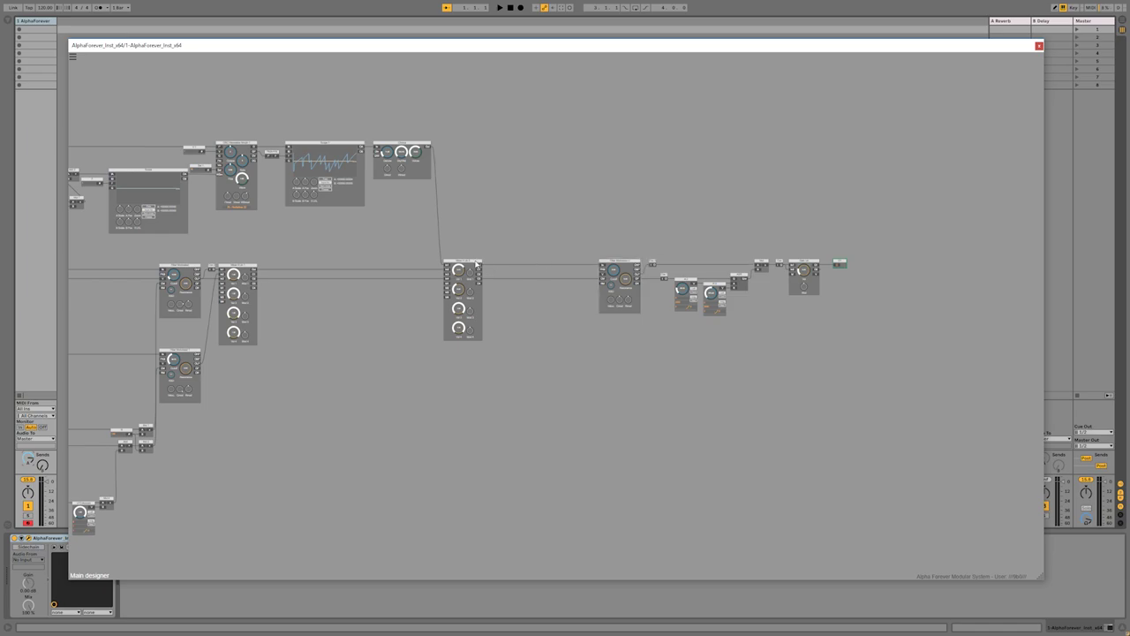
left_click_drag(480, 264, 475, 263)
left_click(360, 331)
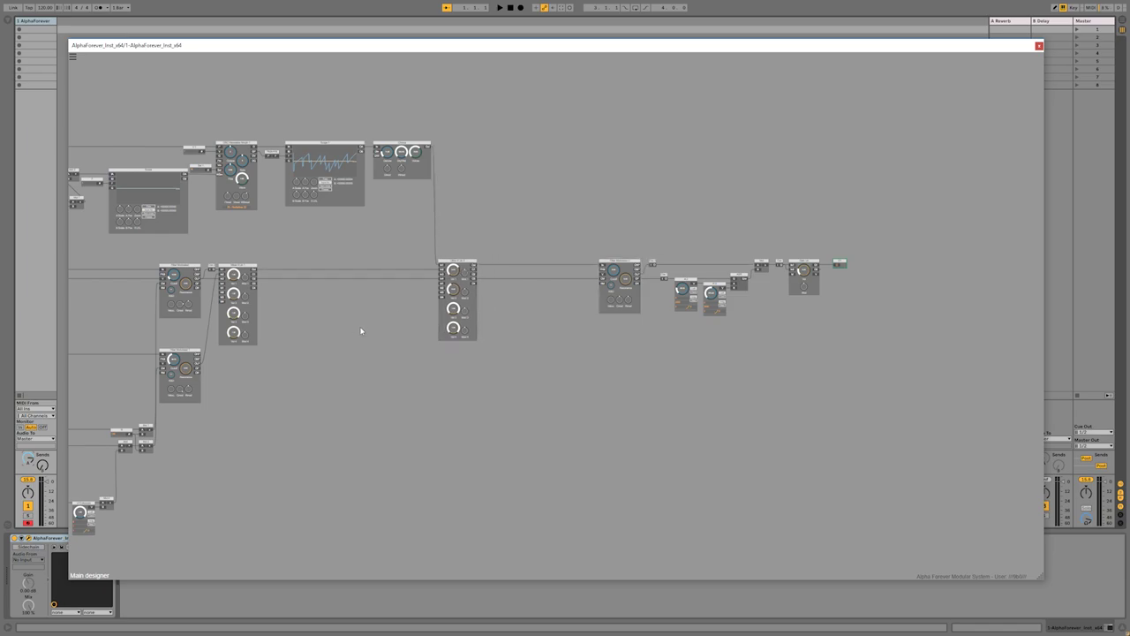
Add an ADSR Modulated module feeding Filter Modulated 2's CM input and place it between Mixer 4 Lin 2 and the filter.
right_click(602, 278)
left_click(585, 286)
left_click_drag(573, 307, 666, 324)
right_click(669, 314)
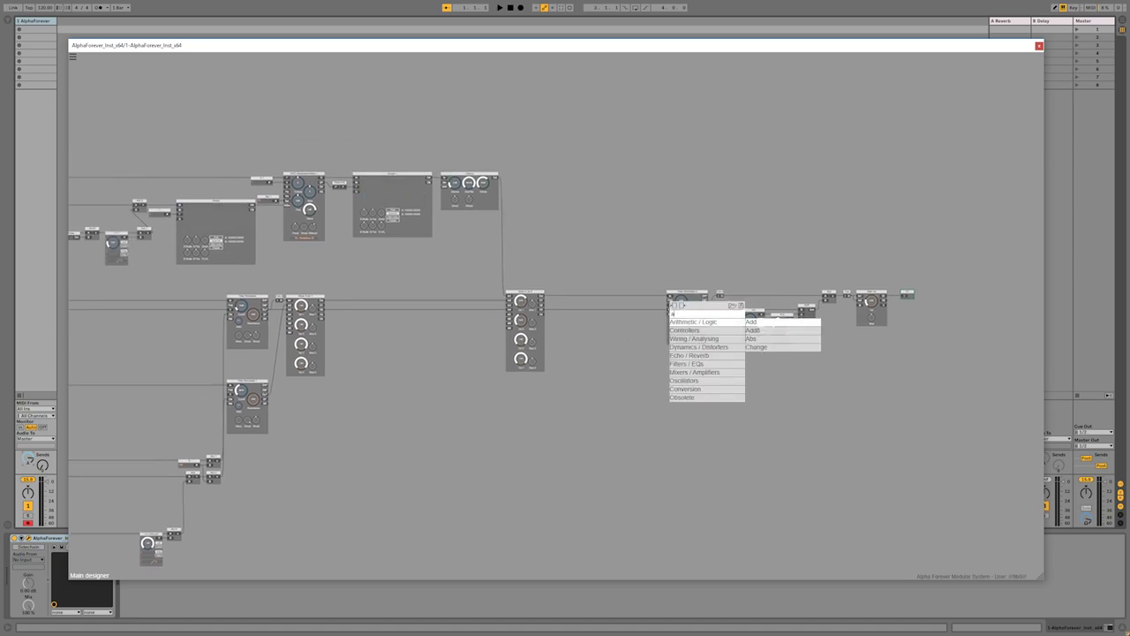
left_click(729, 324)
mouse_move(626, 309)
left_mouse_down()
mouse_move(596, 309)
mouse_move(621, 308)
left_mouse_up()
left_click_drag(558, 267, 666, 270)
Connect the MIDI note module's gate output to the G input of the ADSR Modulated envelope beside Mixer 4 Lin 2.
scroll(667, 271, "down", 3)
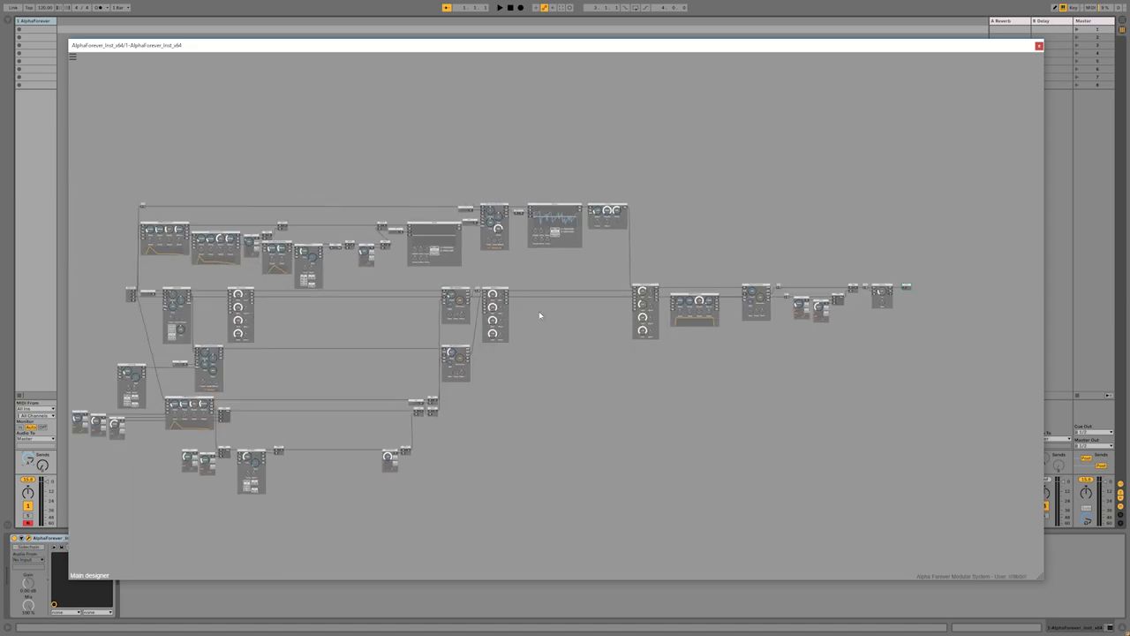
left_click(144, 301)
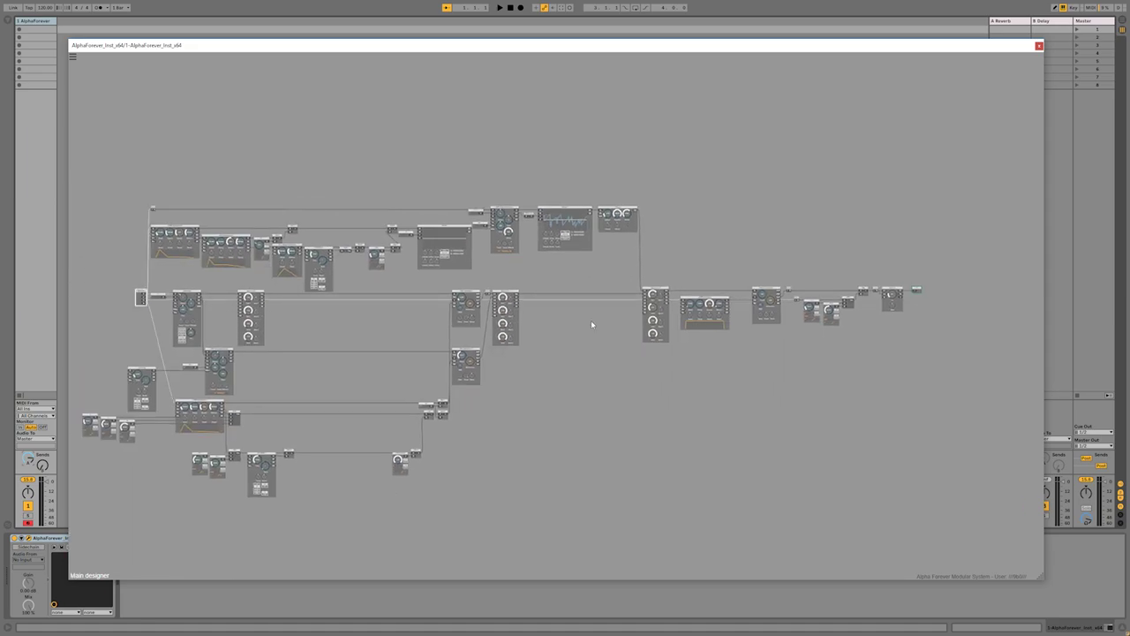
left_click(684, 305)
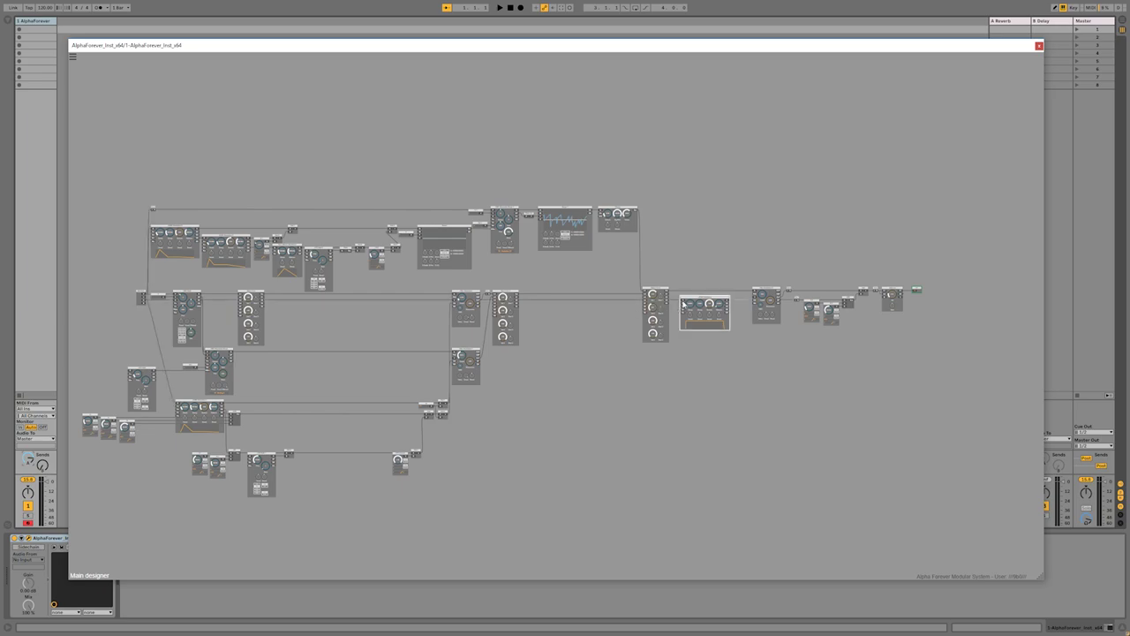
left_click_drag(684, 305, 146, 303)
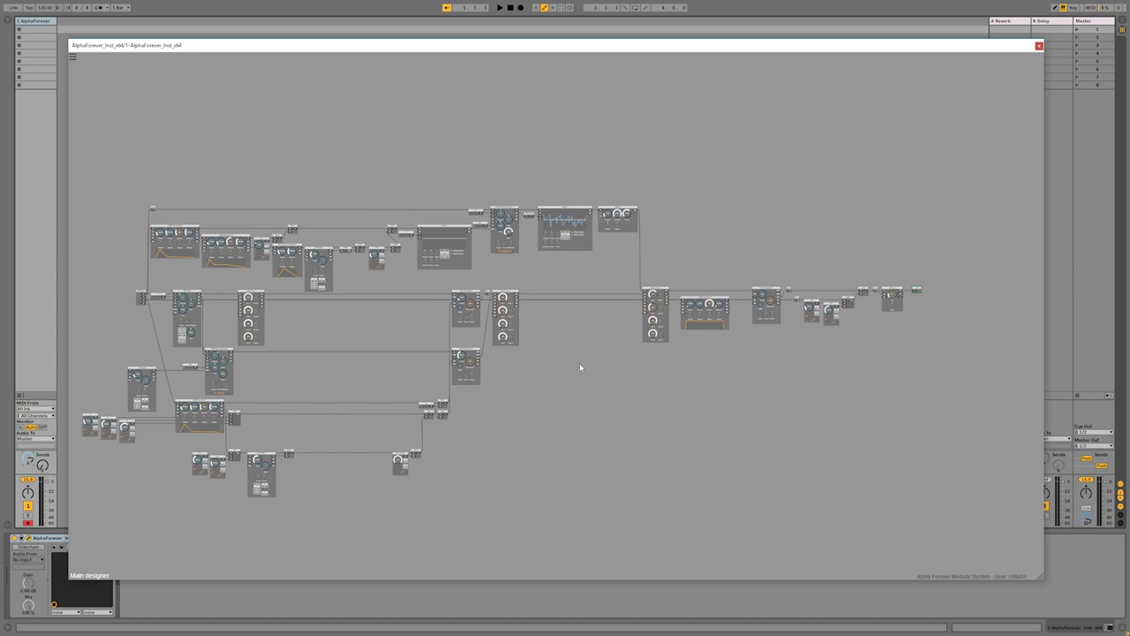
Place the filter's ADSR Modulated envelope close to Mixer 4 Lin 2 and lengthen its attack and release.
scroll(636, 373, "up", 5)
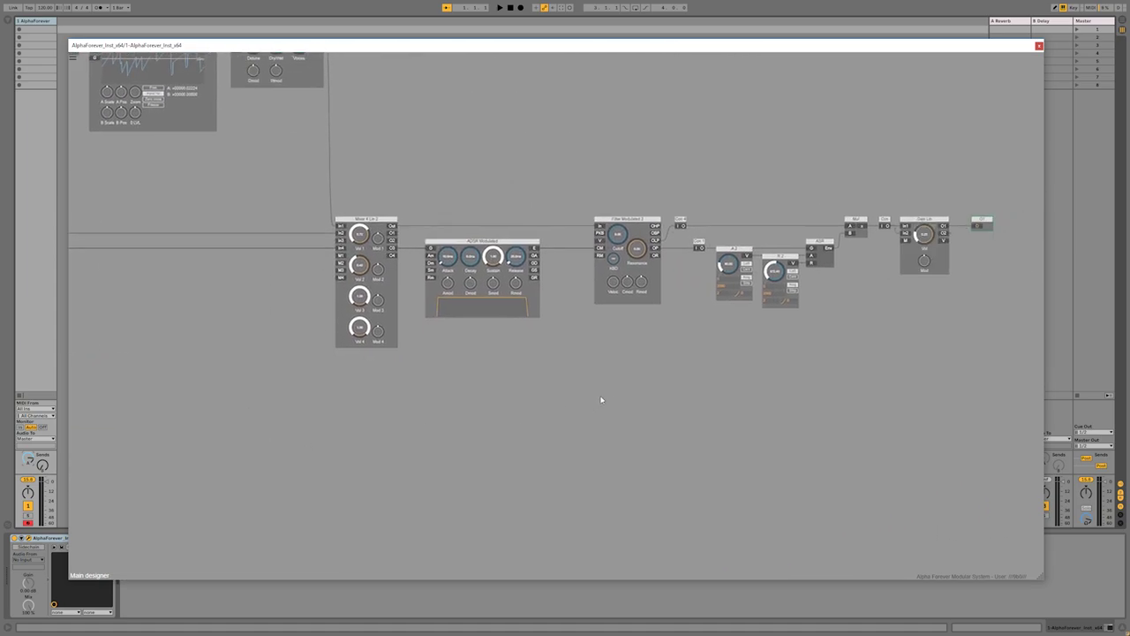
left_click_drag(577, 255, 455, 293)
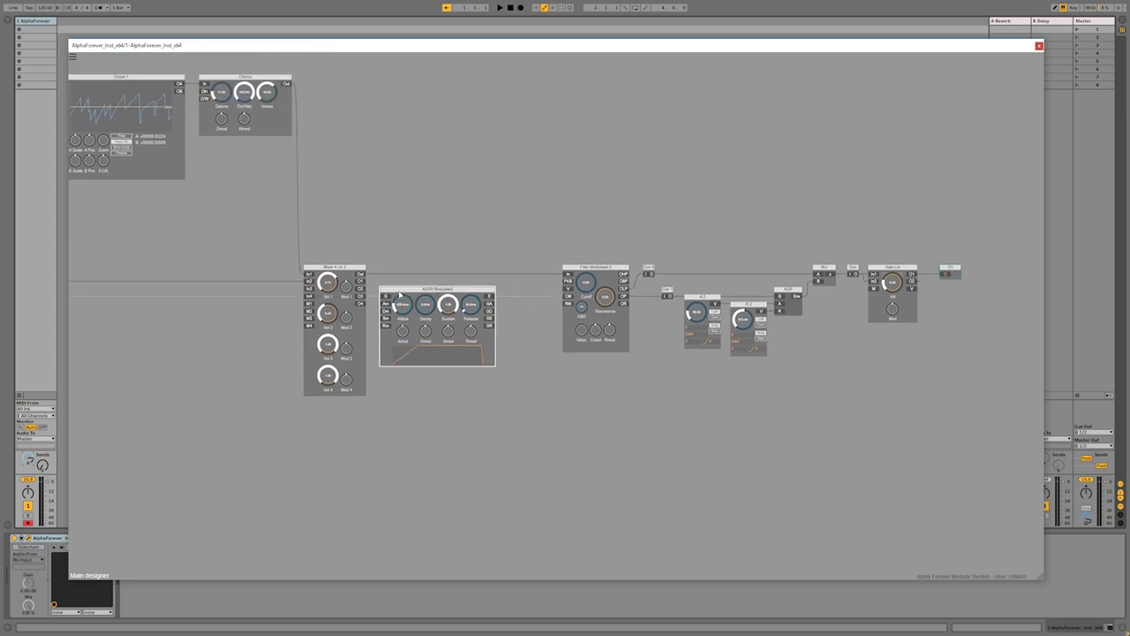
mouse_move(471, 309)
left_mouse_down()
mouse_move(473, 298)
mouse_move(450, 302)
left_mouse_up()
Move Filter Modulated 2 and all output modules after it farther away from the ADSR Modulated envelope.
scroll(530, 311, "down", 3)
left_click_drag(444, 388, 725, 254)
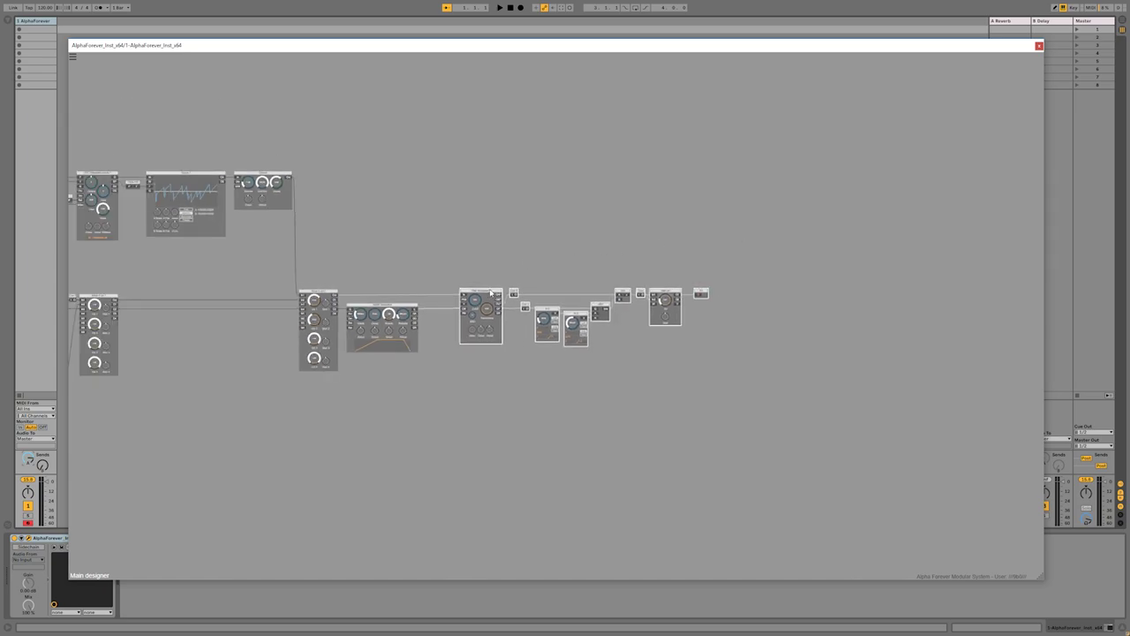
left_click_drag(490, 293, 523, 293)
left_click(457, 315)
Insert a Mul module between the ADSR Modulated envelope and Filter Modulated 2's CM input, with a constant of 12 as its B input.
scroll(444, 323, "up", 3)
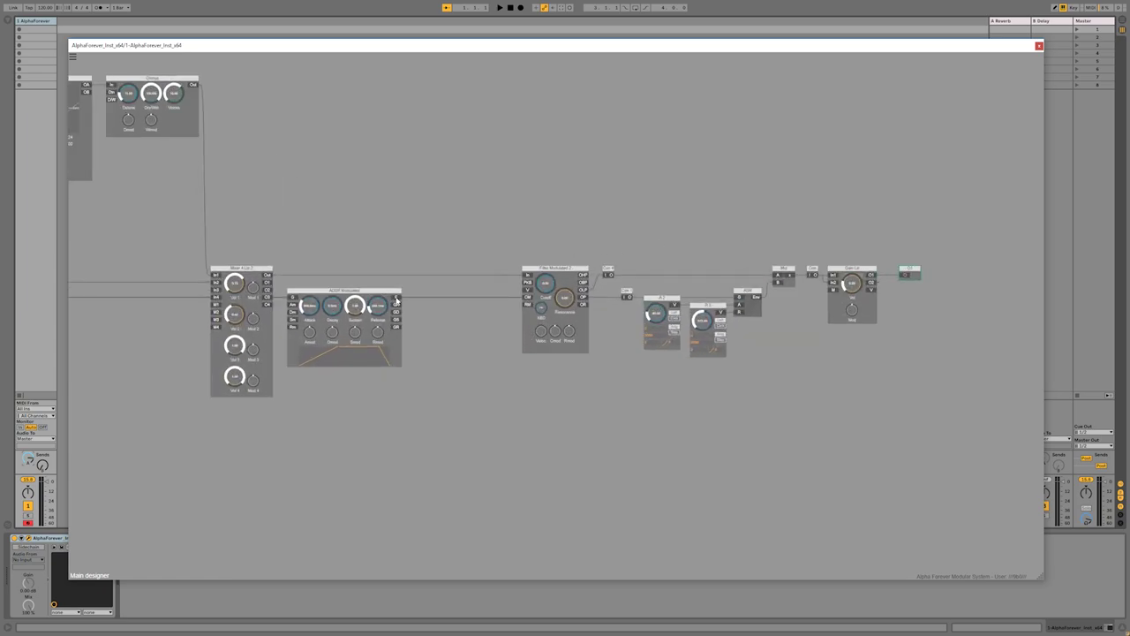
right_click(430, 292)
mouse_move(425, 312)
left_click(502, 337)
mouse_move(448, 293)
left_mouse_down()
mouse_move(491, 293)
mouse_move(448, 306)
left_mouse_up()
left_click(438, 305)
type("12")
left_click(451, 380)
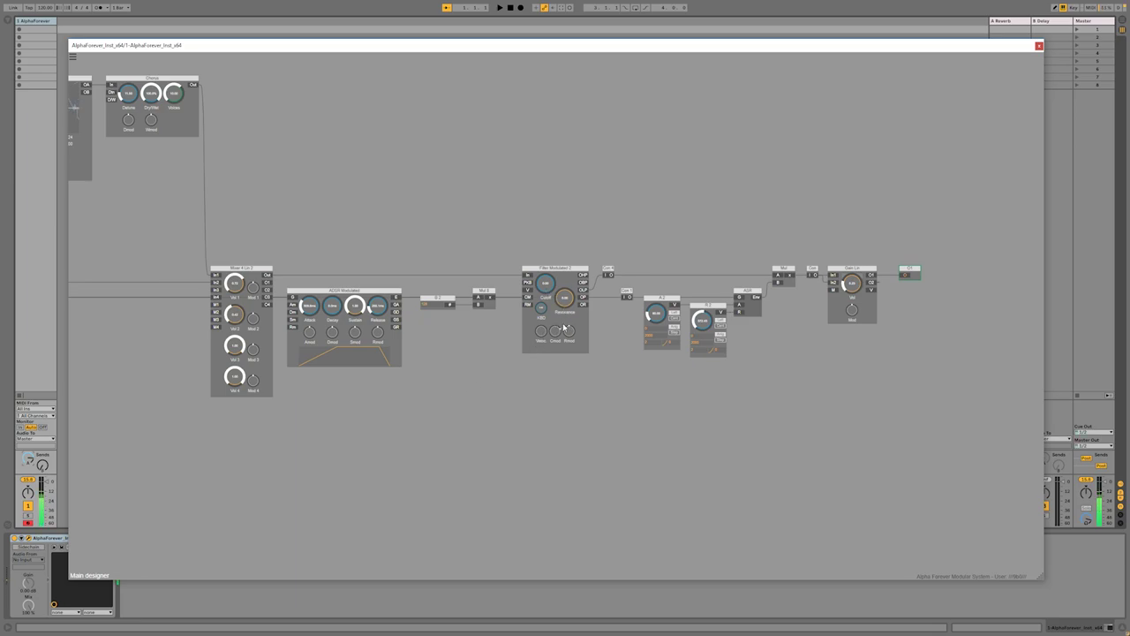
Lengthen the attack of Filter Modulated 2's envelope further, raise the track's reverb send, and close the plugin settings.
left_click_drag(310, 305, 317, 272)
left_click(72, 56)
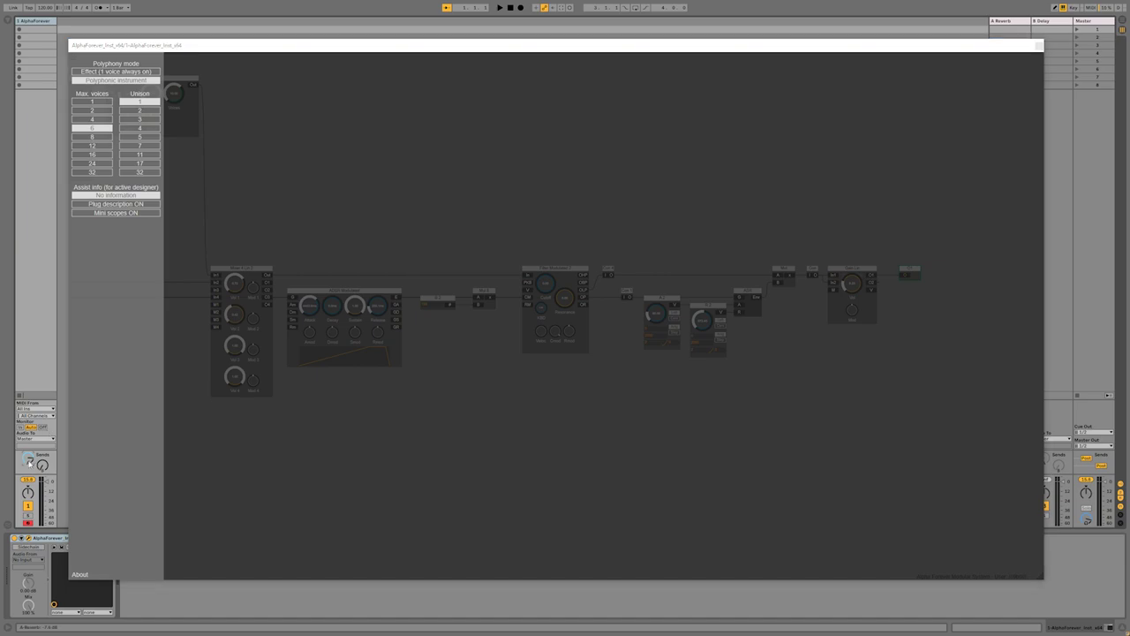
left_click(314, 460)
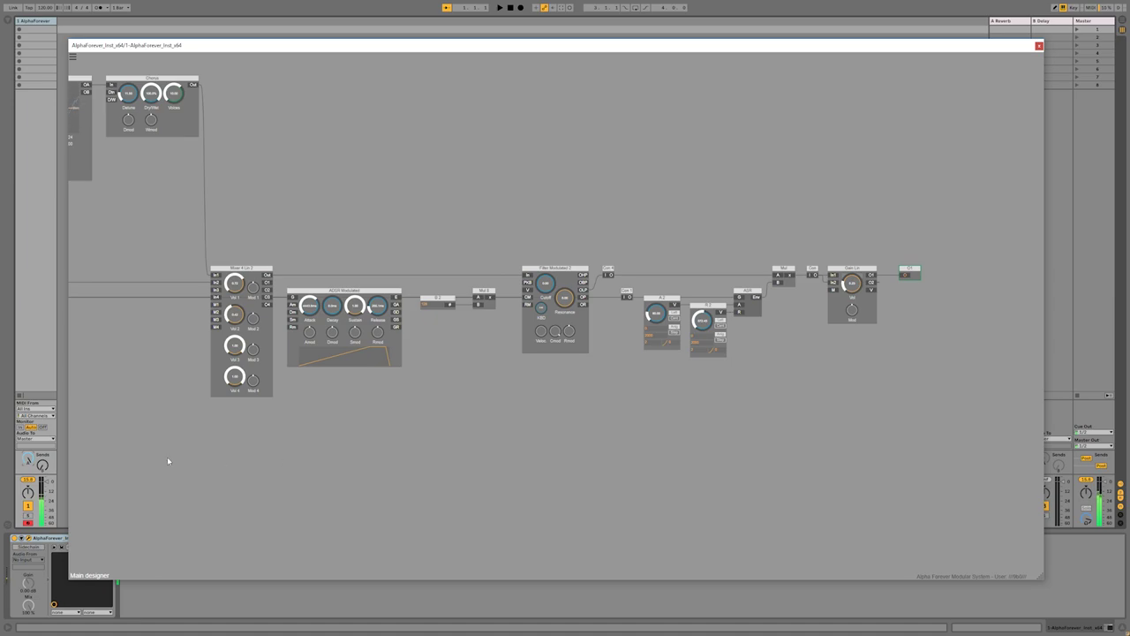
Move Mixer 4 Lin 2 and every module after it farther away from Chorus and Mixer 4 Lin 1.
left_click_drag(166, 457, 792, 450)
left_click_drag(306, 398, 818, 353)
left_click_drag(502, 414, 656, 371)
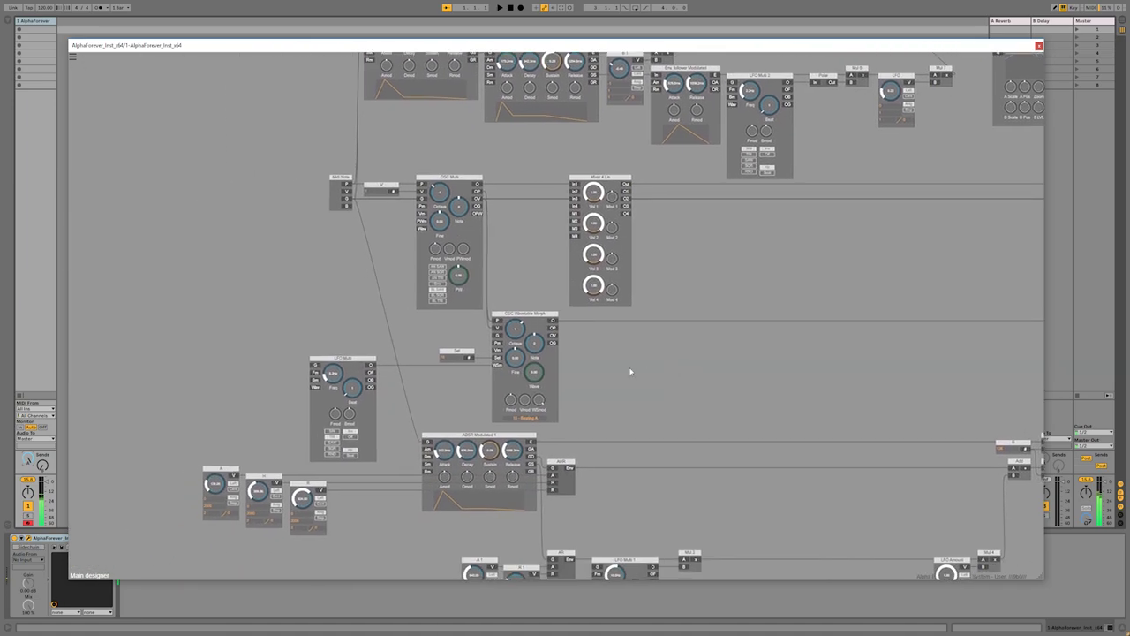
scroll(341, 374, "down", 5)
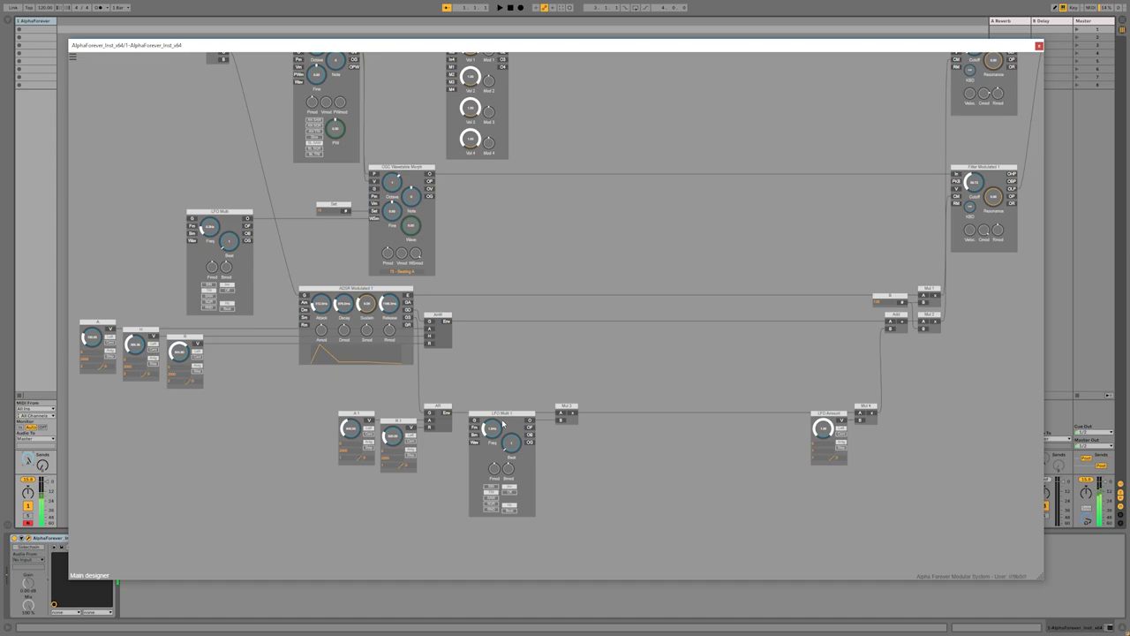
scroll(656, 235, "up", 2)
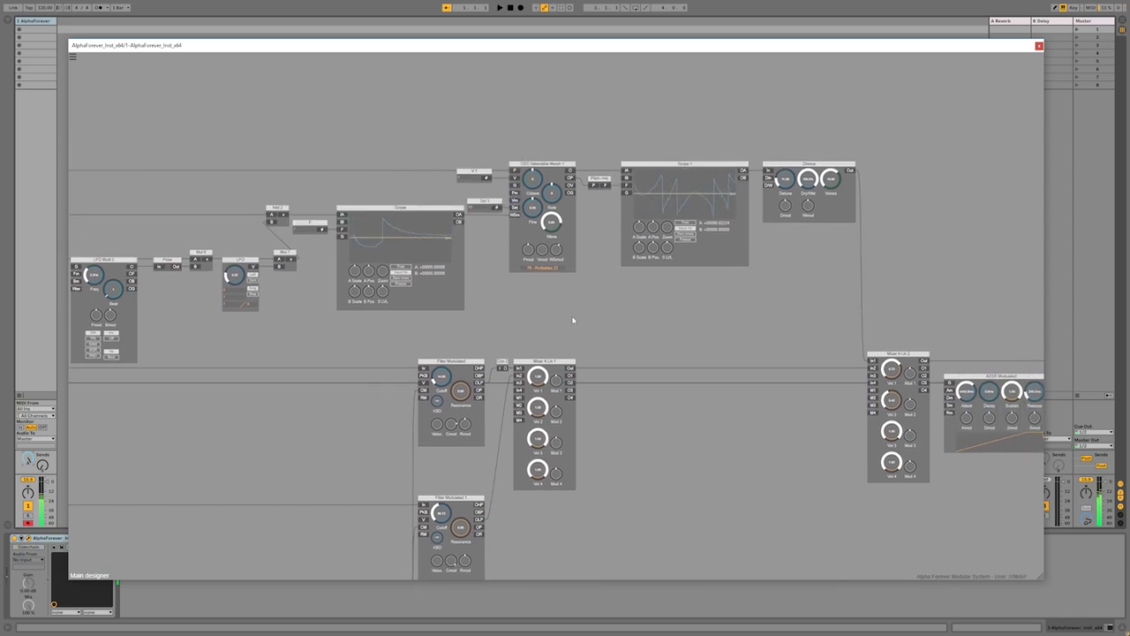
left_click_drag(663, 307, 393, 275)
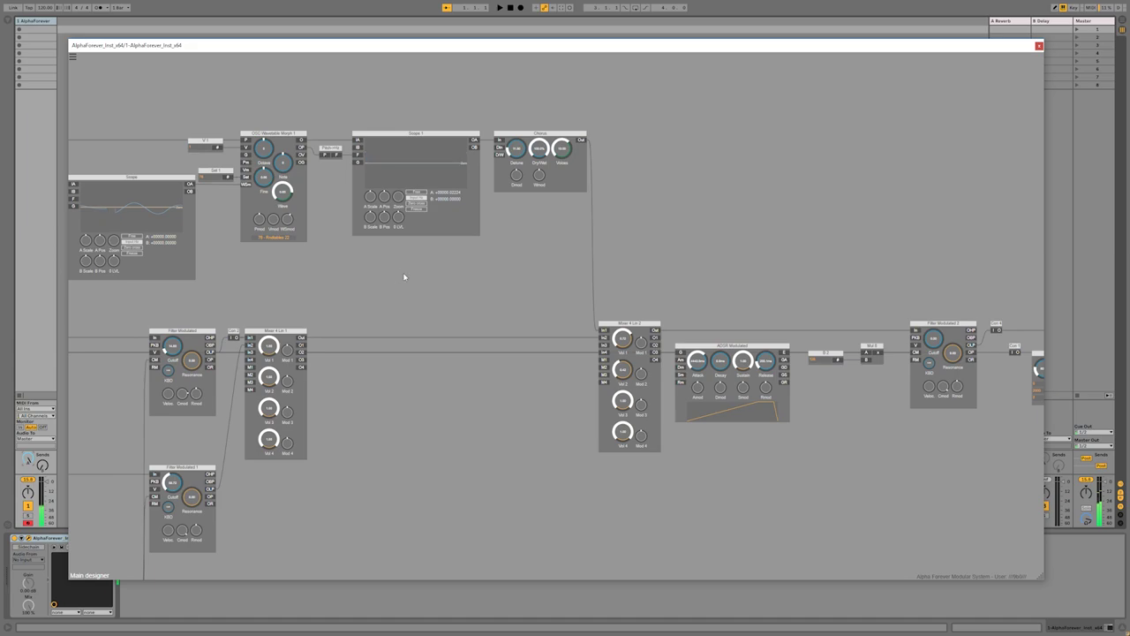
scroll(406, 274, "down", 3)
left_click_drag(501, 278, 814, 404)
scroll(362, 256, "down", 1)
left_click_drag(369, 281, 495, 280)
left_click(391, 215)
Insert a Filter Modulated module between Chorus and Mixer 4 Lin 2, placed well away from Chorus.
scroll(394, 166, "up", 3)
right_click(323, 186)
type("fil")
left_click(436, 225)
left_click_drag(398, 178, 503, 179)
left_click_drag(443, 286, 669, 273)
scroll(568, 275, "down", 3)
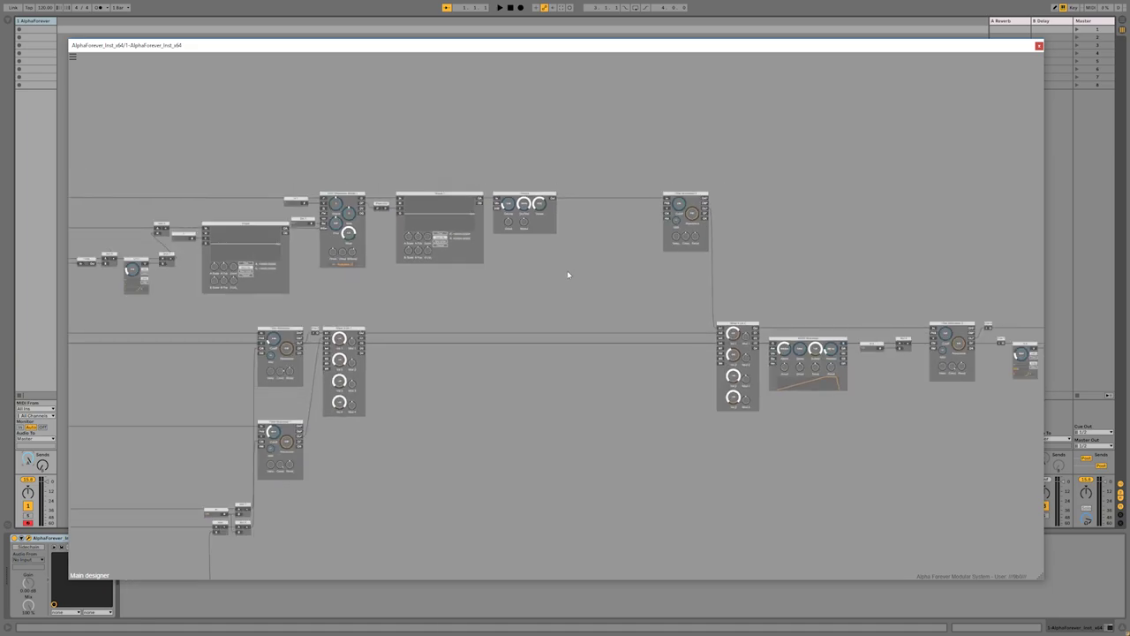
scroll(503, 288, "left", 5)
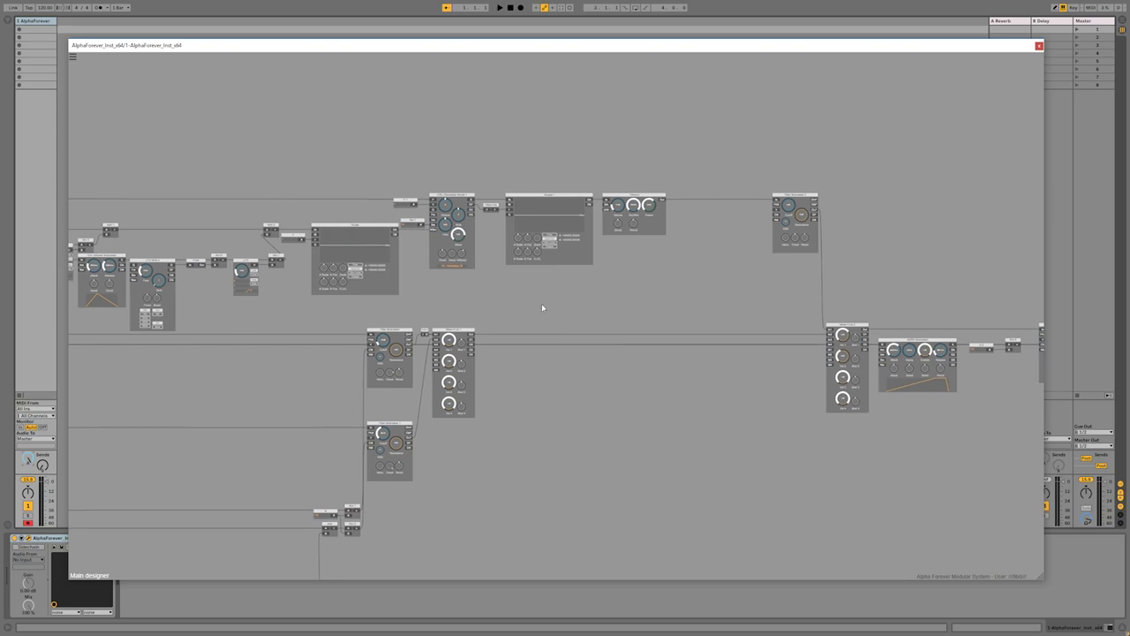
Add an ADSR Modulated envelope below Chorus, connect its gate input, and shape it as a decay without sustain.
scroll(540, 303, "left", 10)
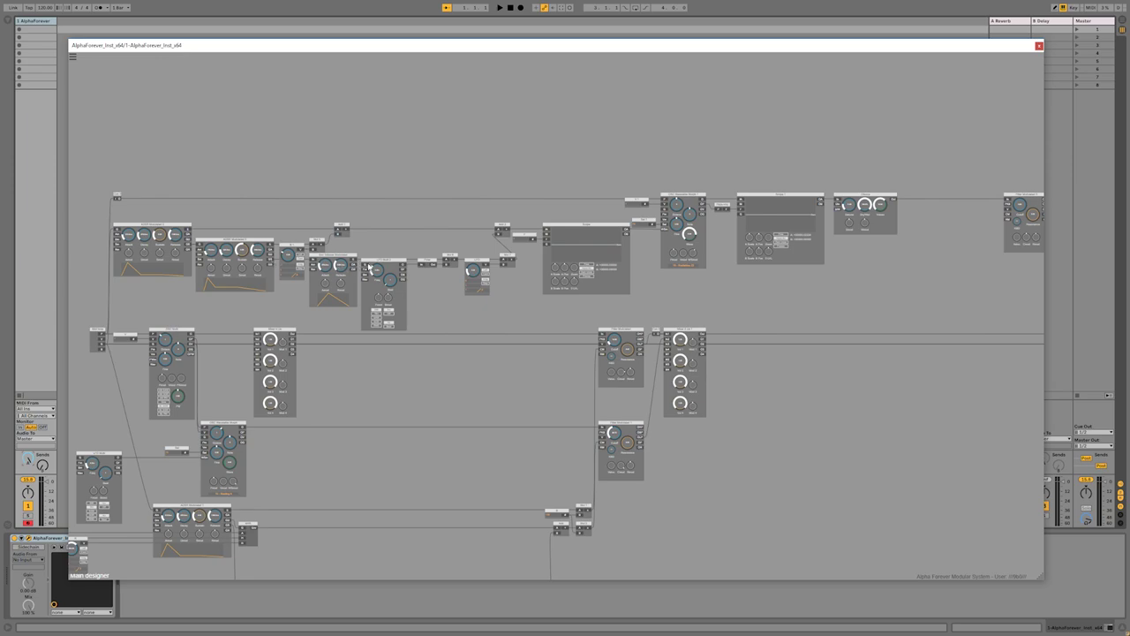
right_click(807, 308)
type("ads")
left_click(873, 317)
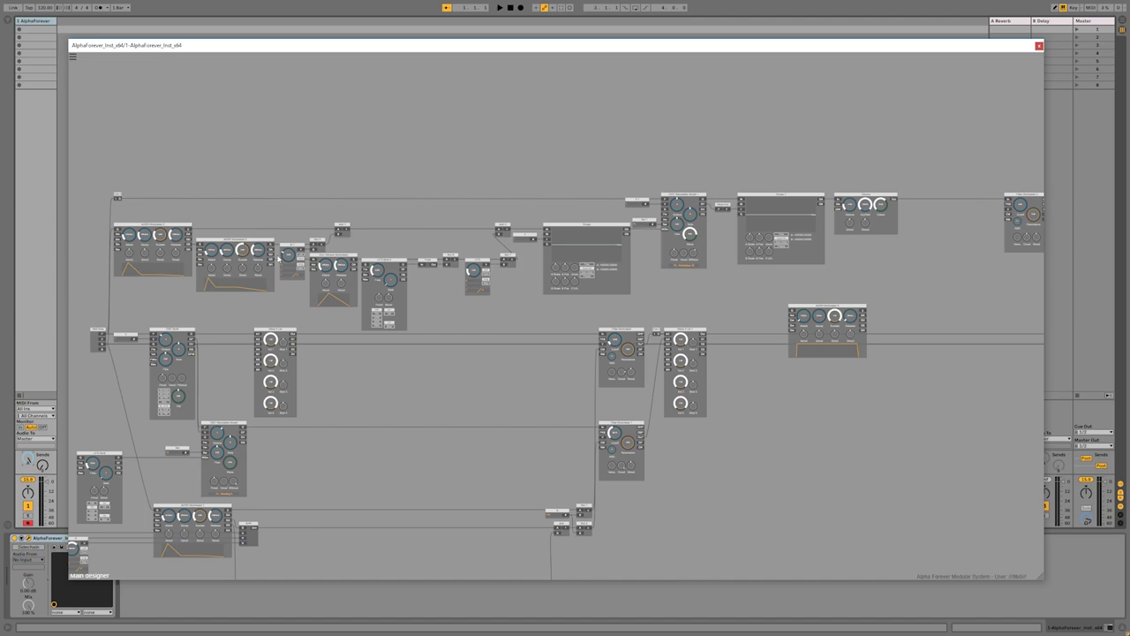
left_click_drag(406, 279, 532, 303)
left_click_drag(794, 321, 651, 240)
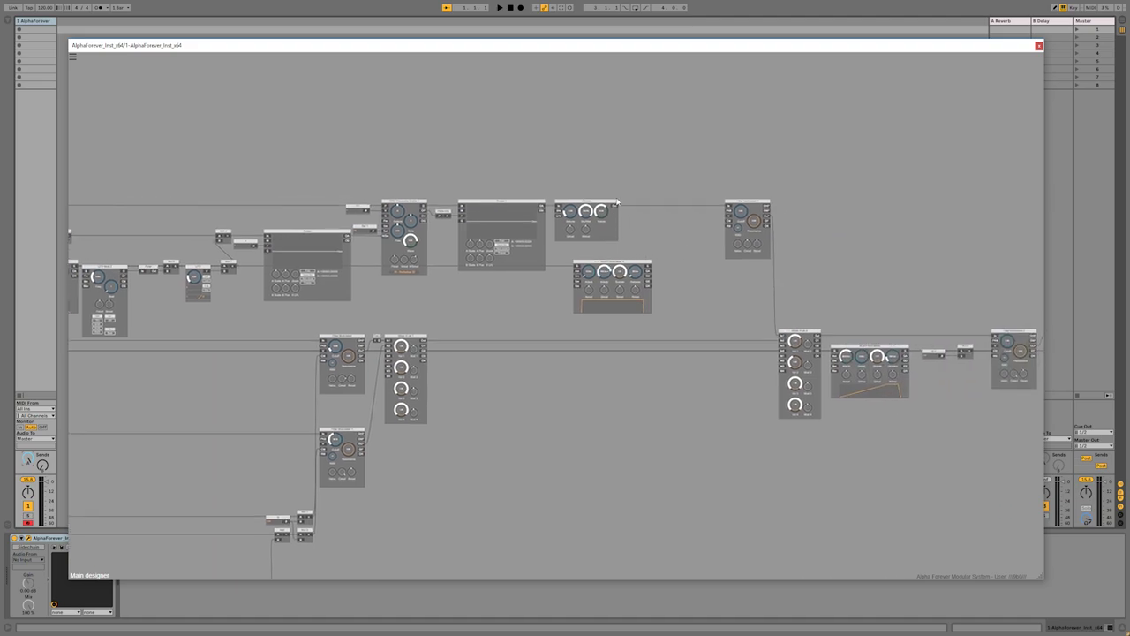
left_click_drag(619, 278, 650, 394)
left_click_drag(678, 268, 548, 324)
scroll(548, 324, "up", 3)
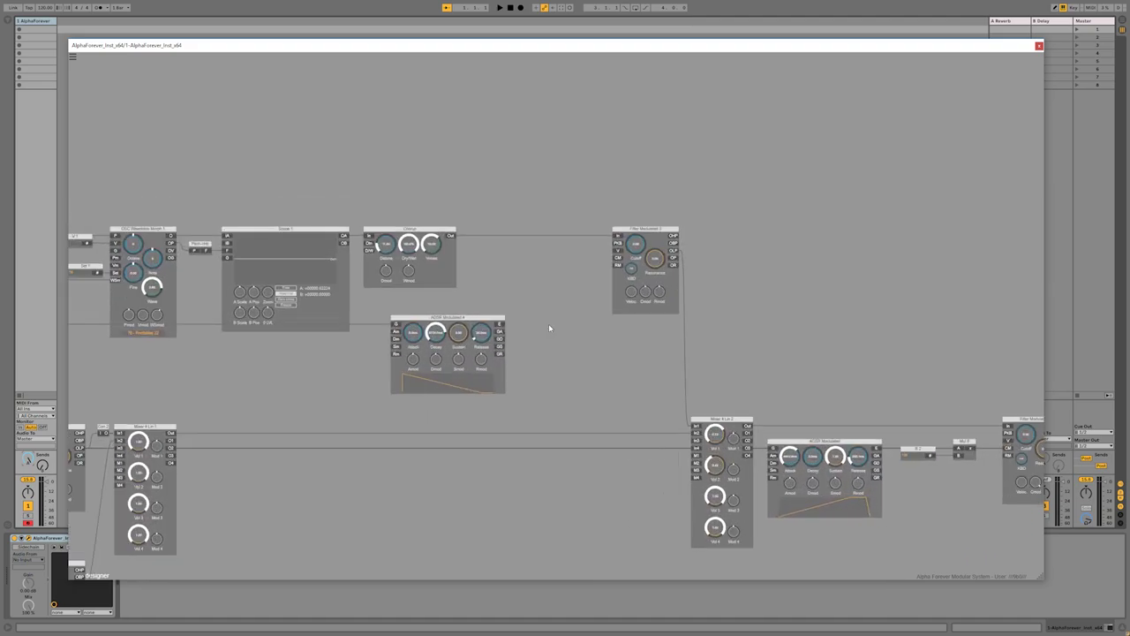
Insert a Mul module between the new envelope and the CM input of the filter after Chorus, with a constant as its B input.
right_click(501, 327)
type("mu")
left_click(598, 336)
left_click_drag(592, 325, 617, 258)
right_click(577, 332)
left_click(532, 332)
left_click(582, 350)
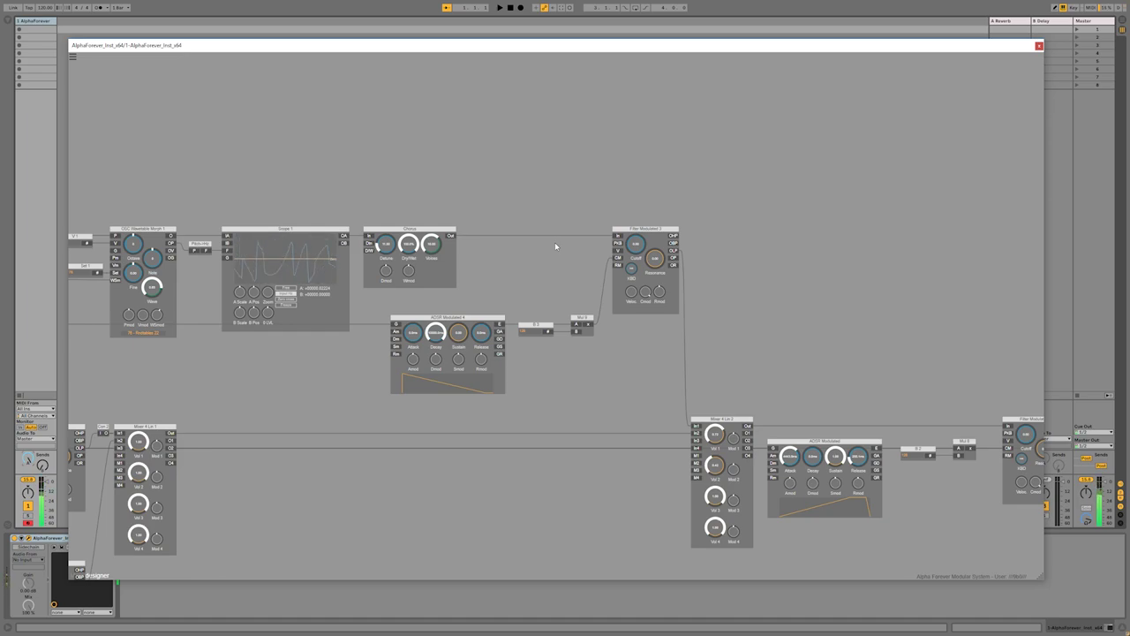
Bring the whole patch into view and widen the plugin window.
scroll(571, 408, "down", 5)
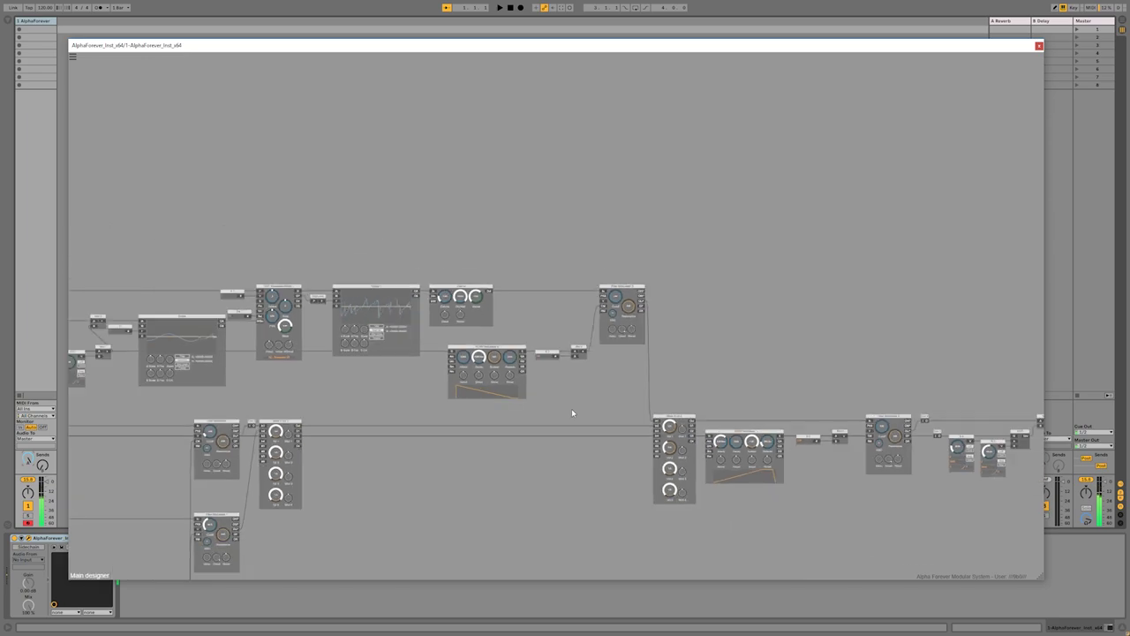
left_click_drag(571, 450, 633, 361)
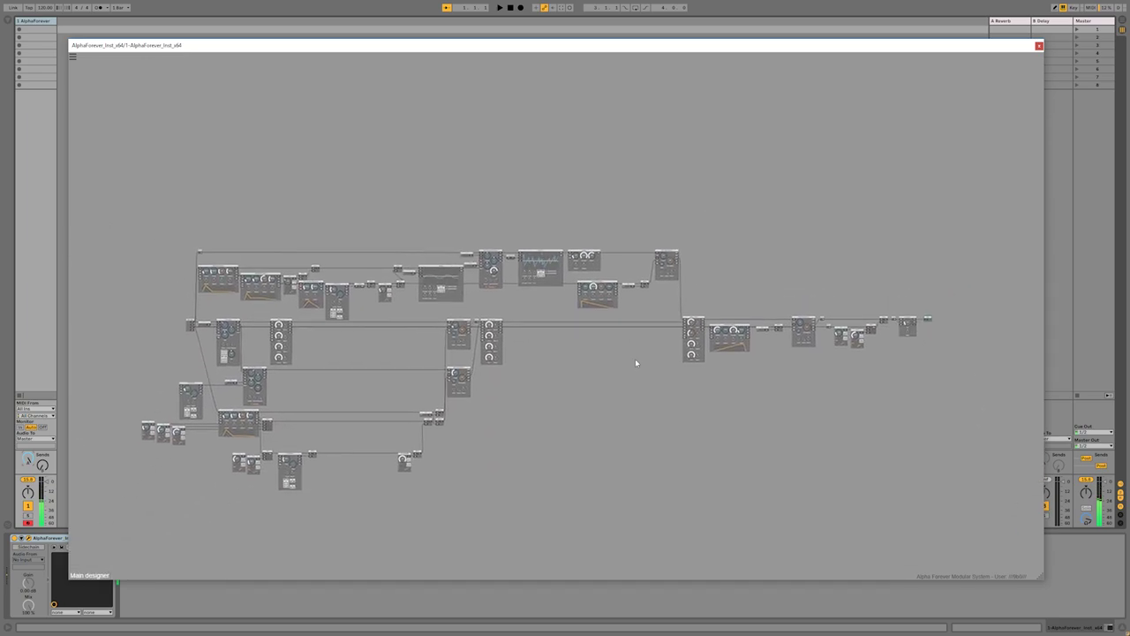
left_click(29, 459)
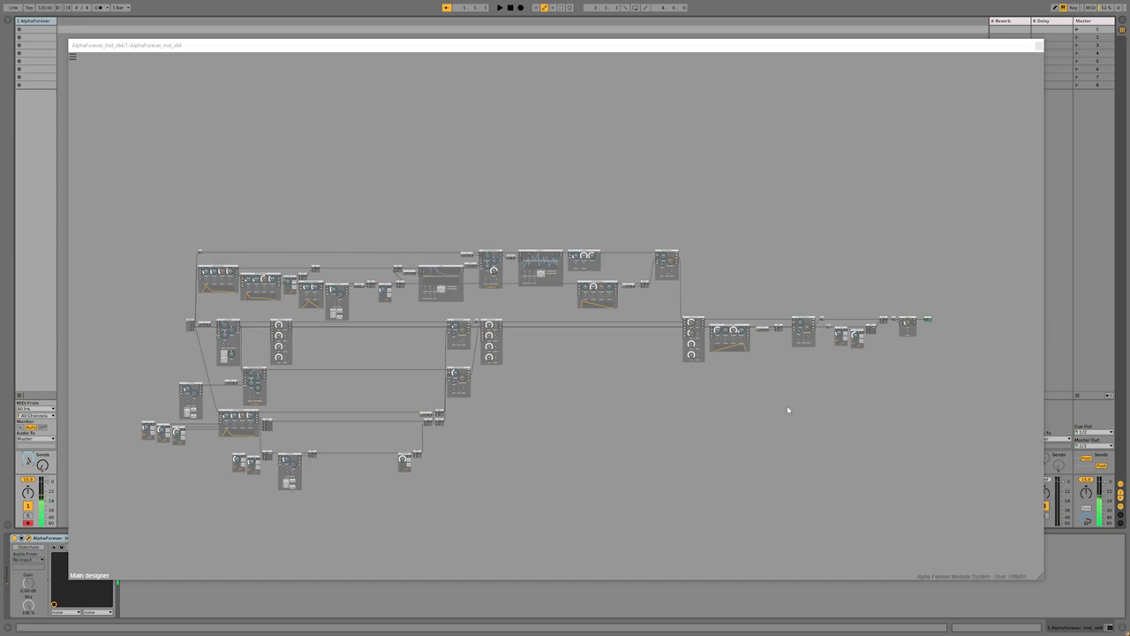
left_click_drag(1042, 579, 1077, 564)
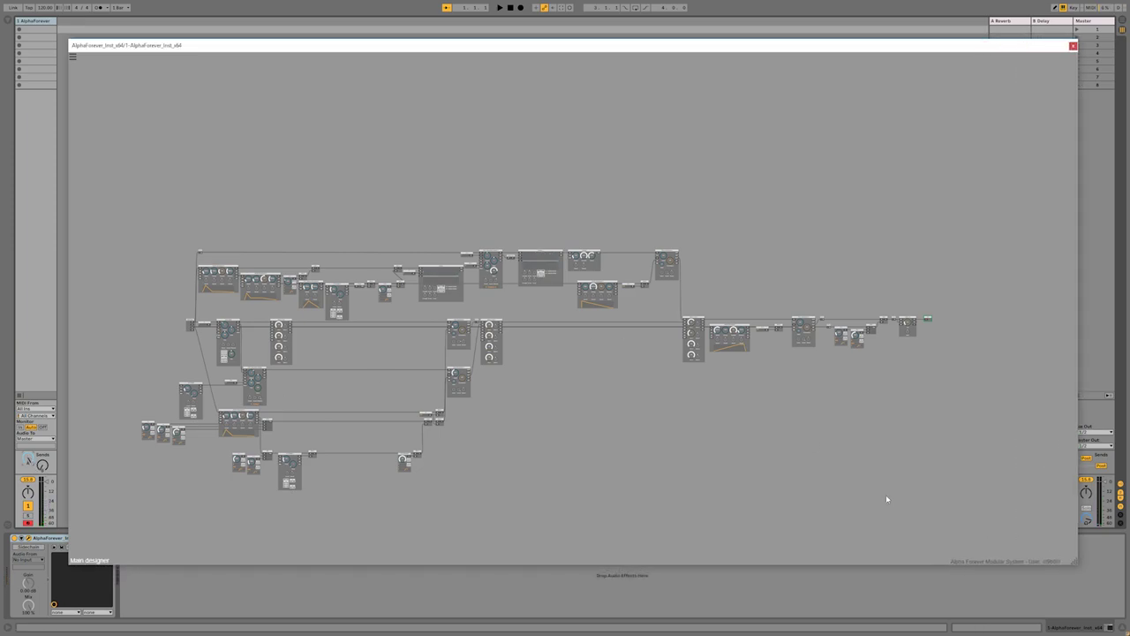
Add the AlphaForever effect plugin from the browser after the instrument on the track, and hide the browser again.
left_click(7, 19)
left_click_drag(97, 45, 136, 47)
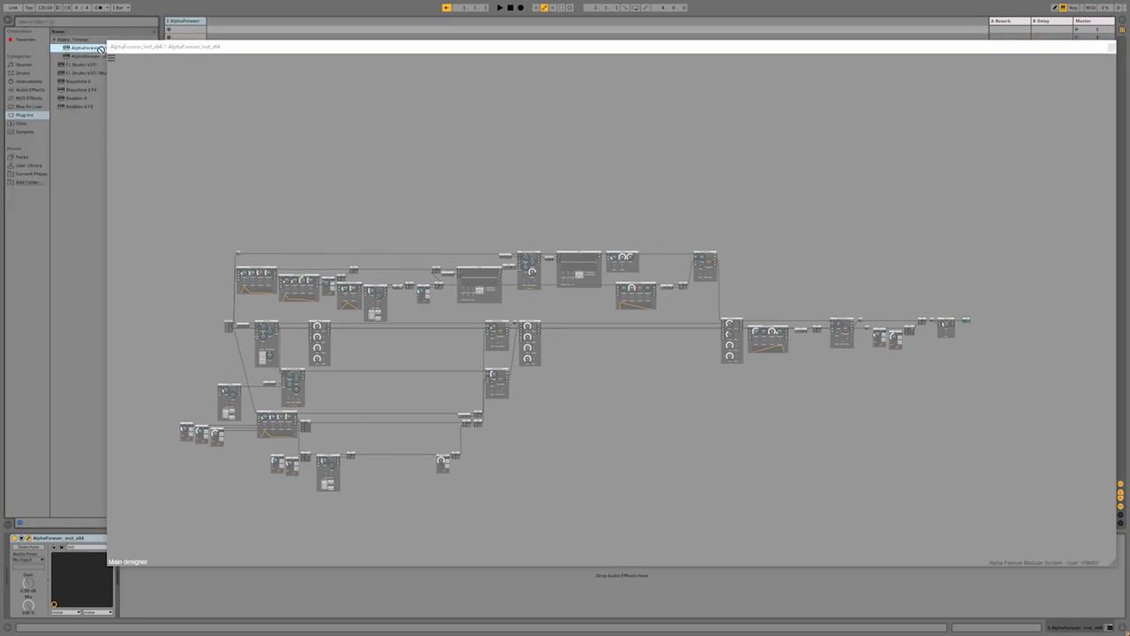
left_click(89, 56)
left_click_drag(185, 634, 189, 597)
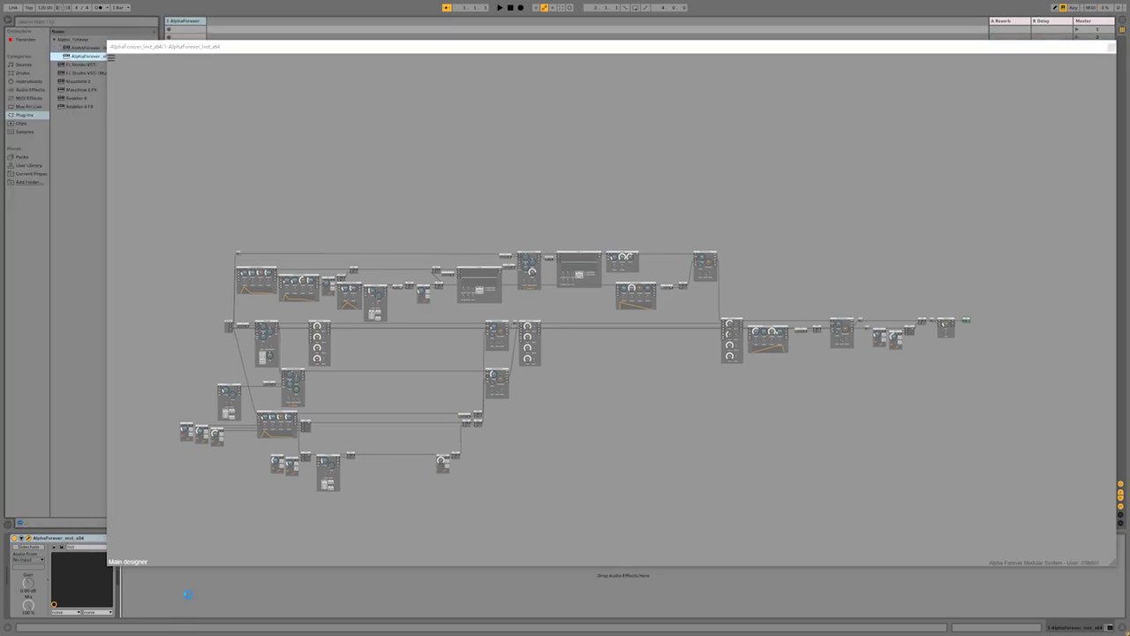
left_click(8, 21)
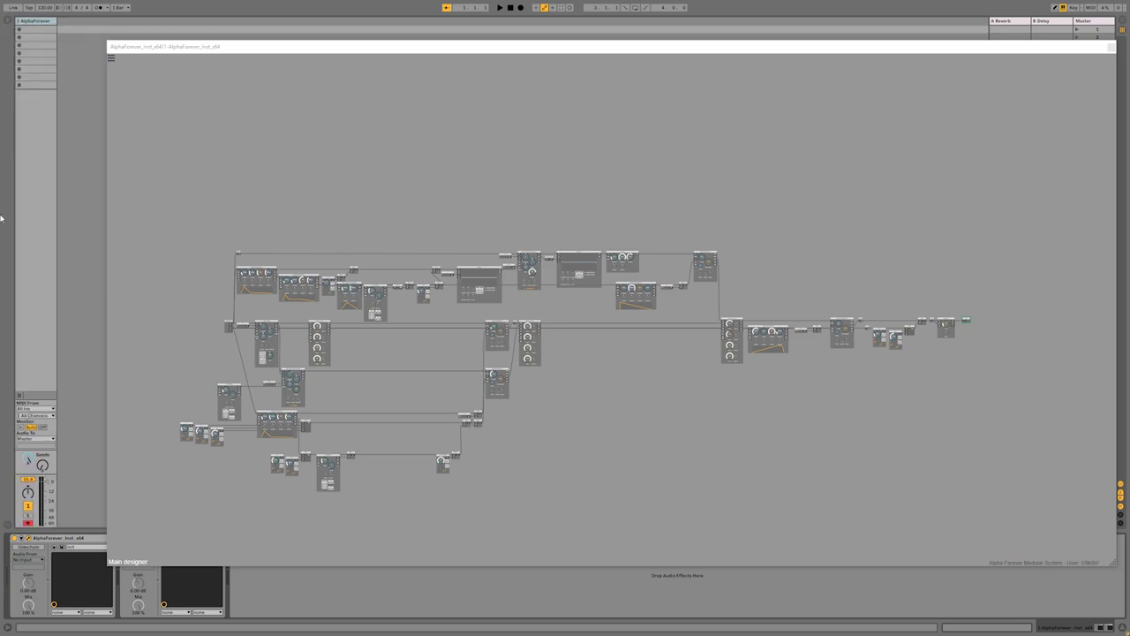
Return the track's reverb send to its default and load the Fx Dly Griesinger Reverb preset in the effect plugin.
right_click(29, 460)
left_click(49, 521)
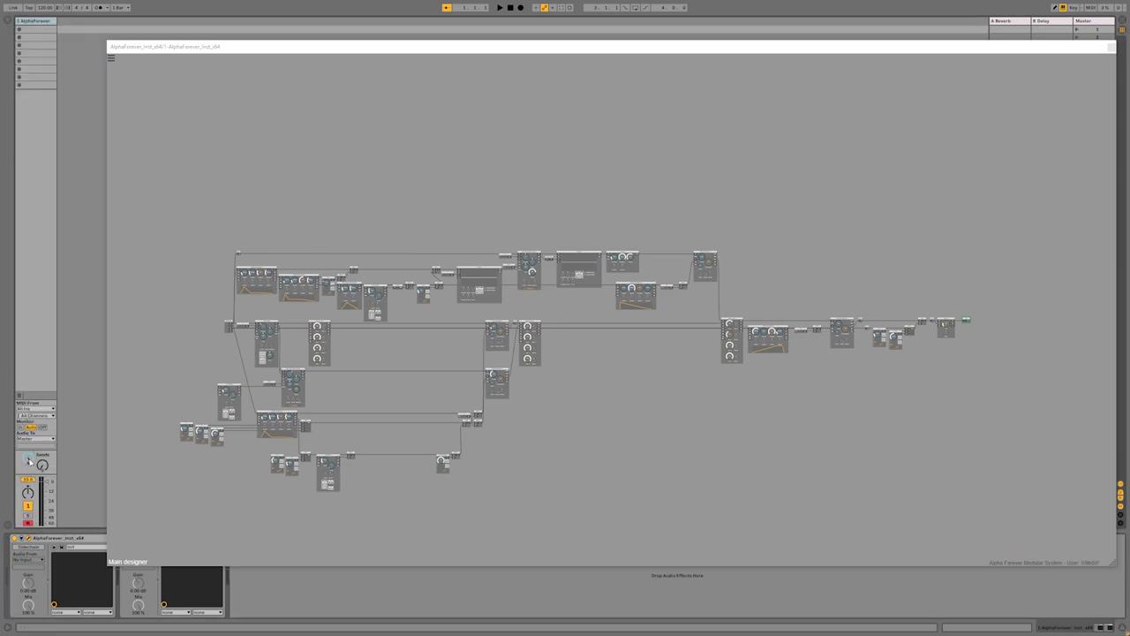
left_click_drag(334, 47, 364, 16)
left_click(195, 547)
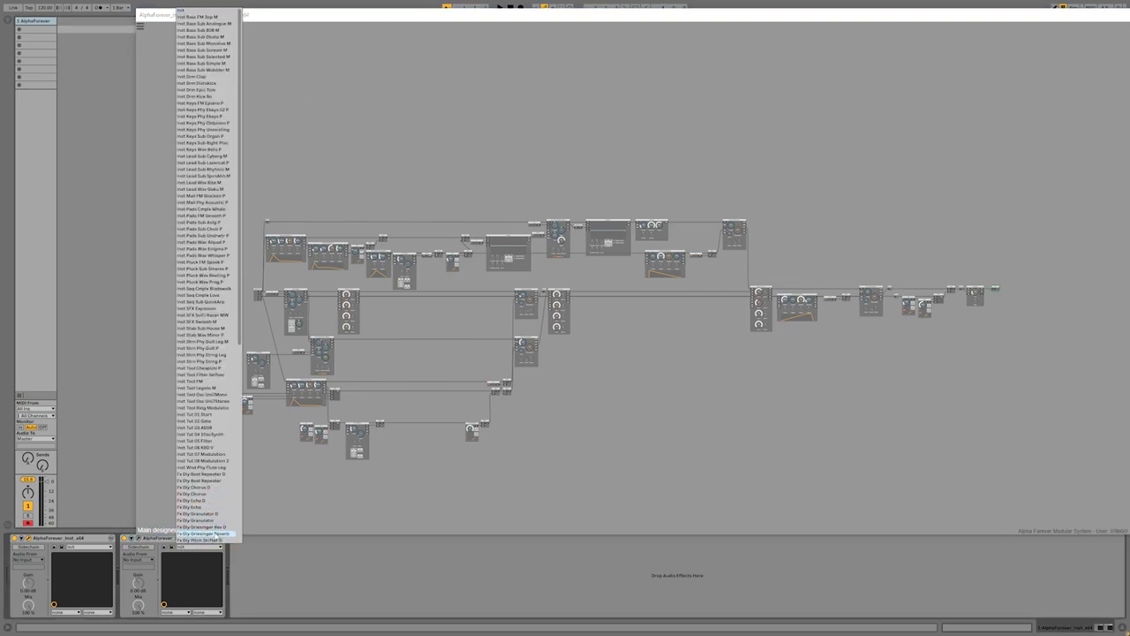
left_click(205, 533)
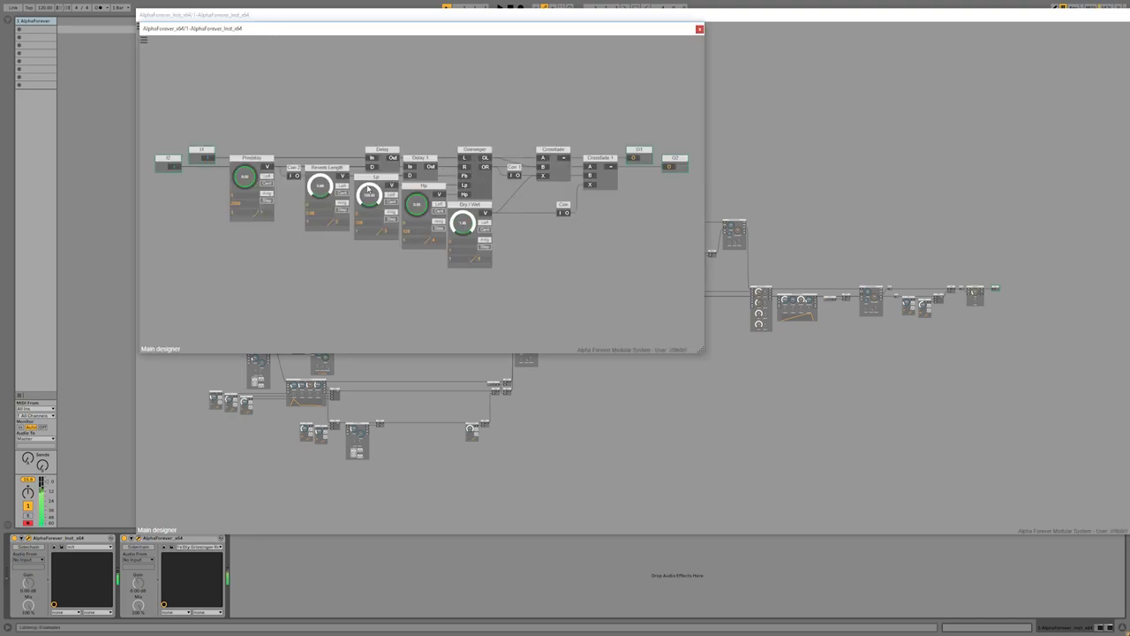
Close the effect's window, reopen the instrument's designer, and look over the whole patch from oscillators to output.
left_click(700, 29)
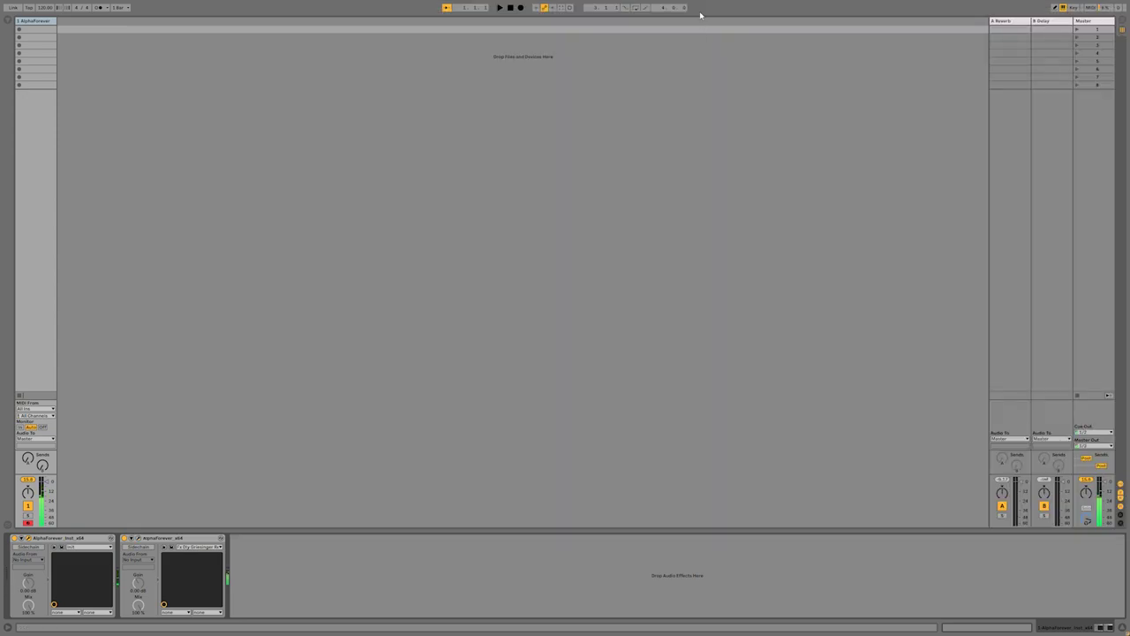
left_click(28, 537)
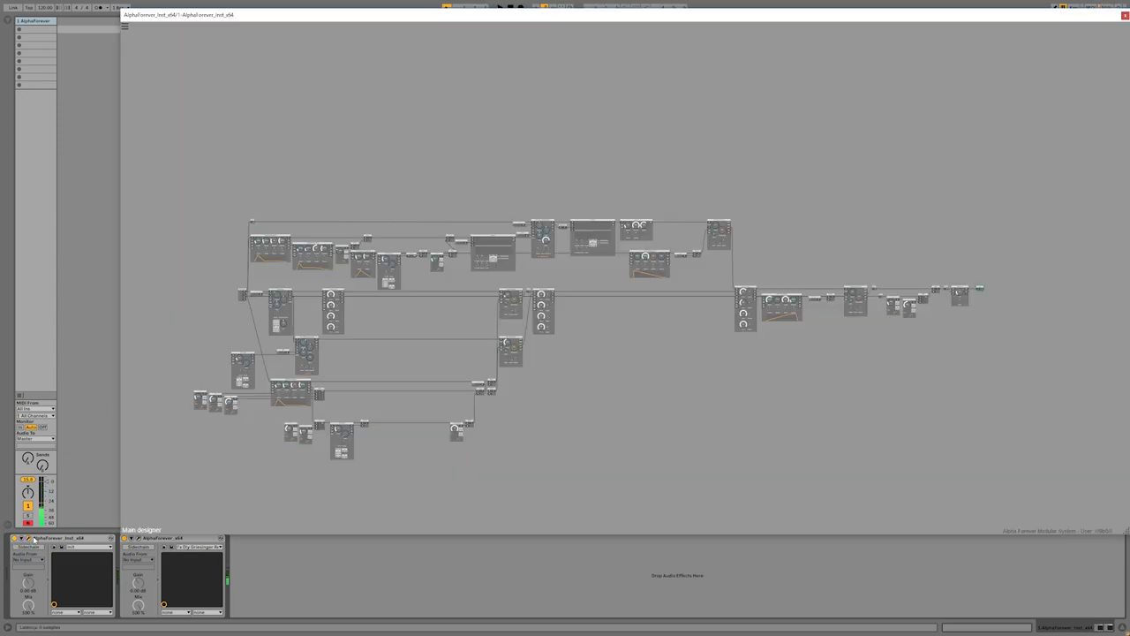
scroll(621, 415, "up", 3)
left_click_drag(708, 352, 708, 331)
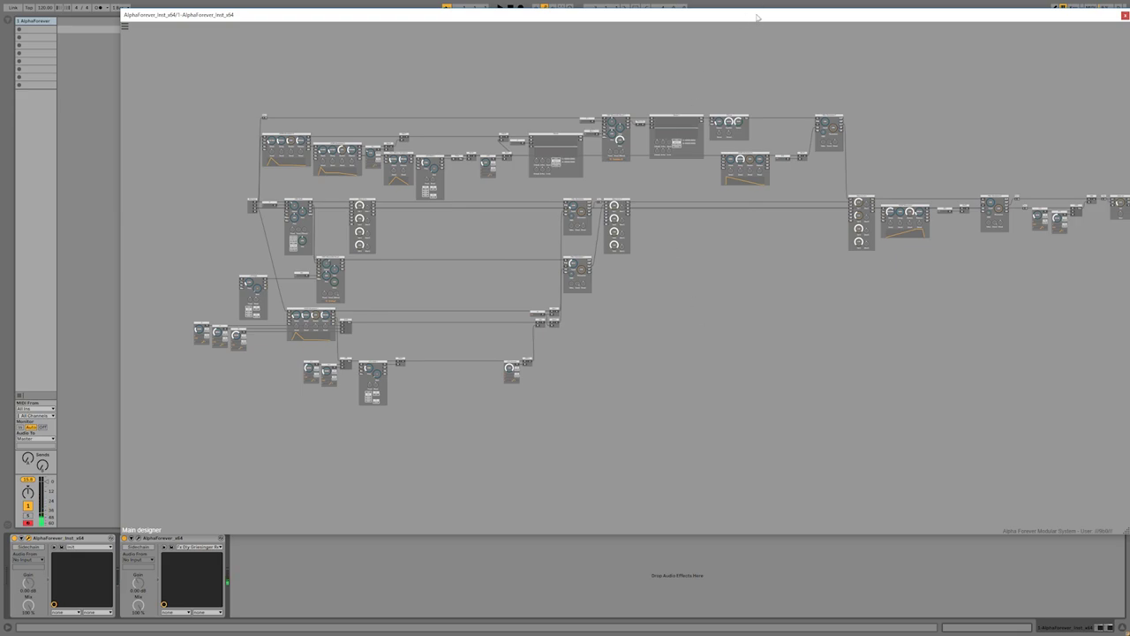
left_click_drag(759, 14, 696, 28)
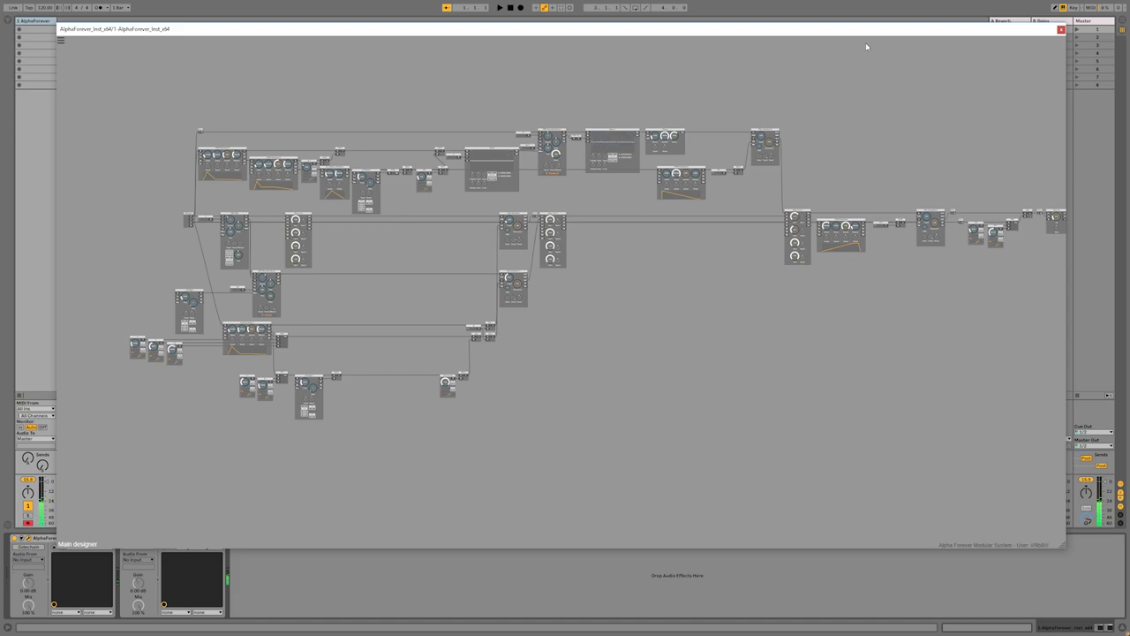
scroll(724, 109, "up", 4)
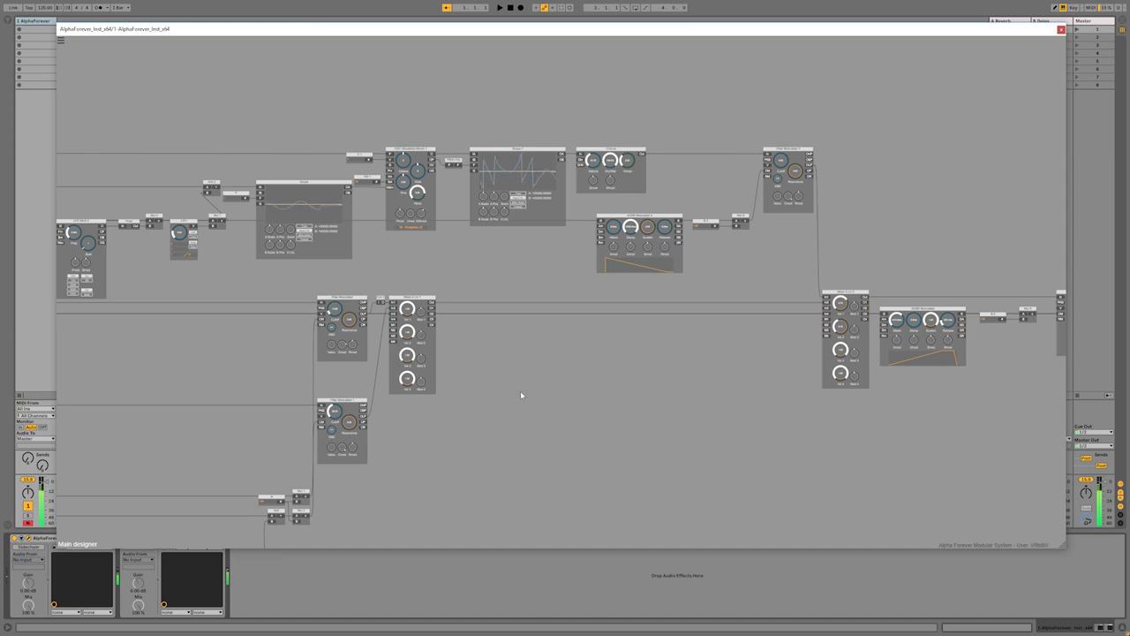
scroll(518, 379, "down", 10)
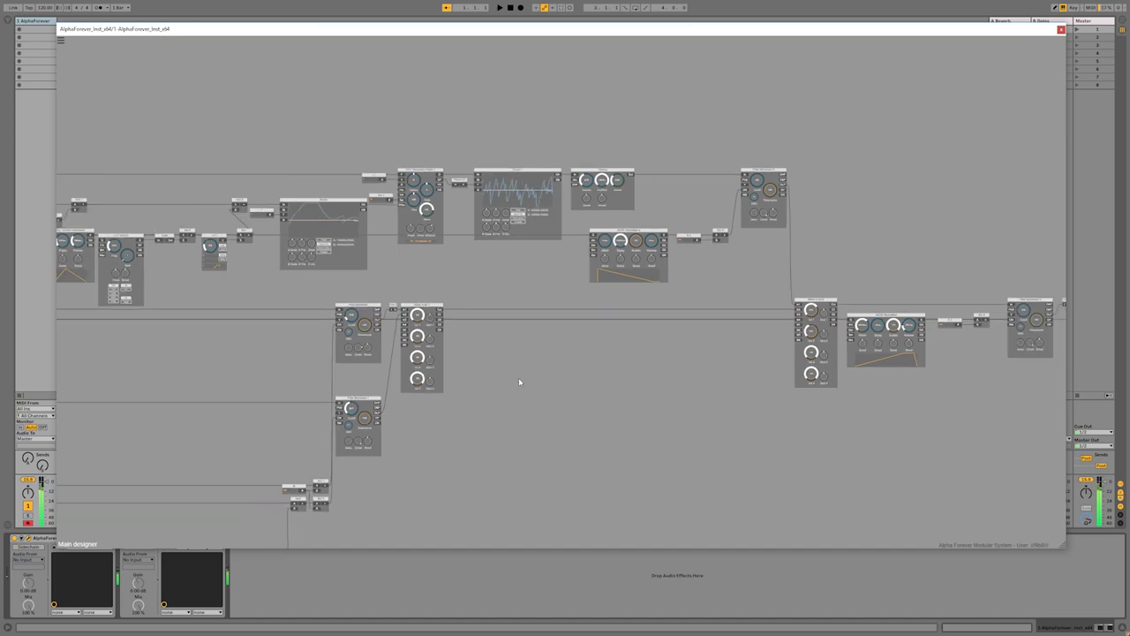
left_click_drag(557, 352, 571, 334)
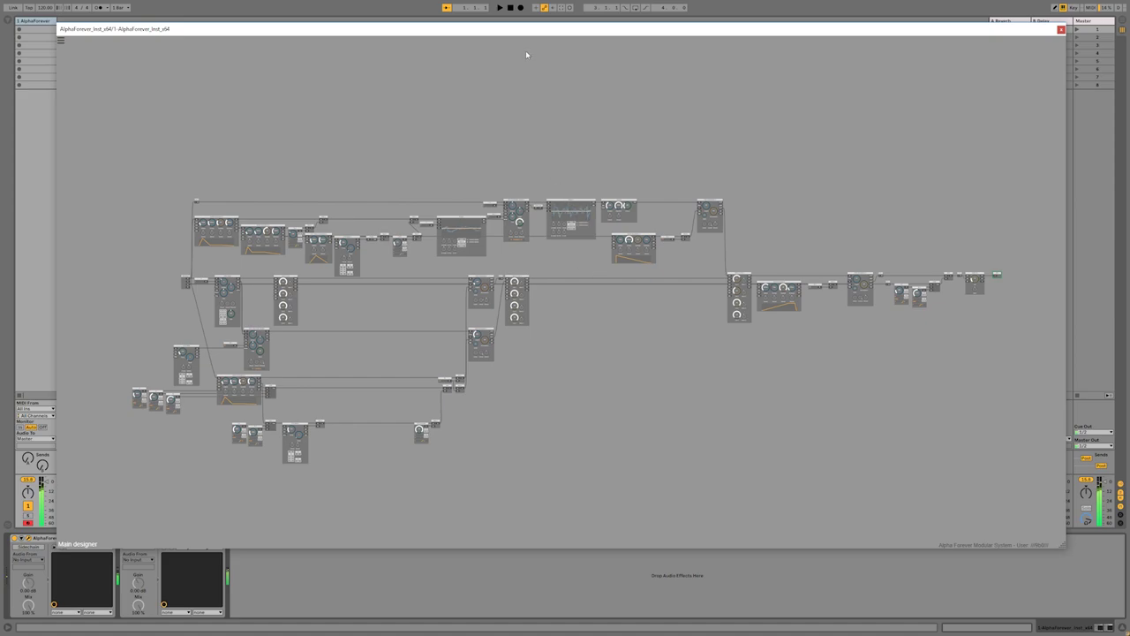
Open the effect plugin's designer and examine the Griesinger reverb's controls, crossfades and outputs.
left_click_drag(511, 28, 516, 10)
left_click(141, 538)
scroll(354, 272, "up", 2)
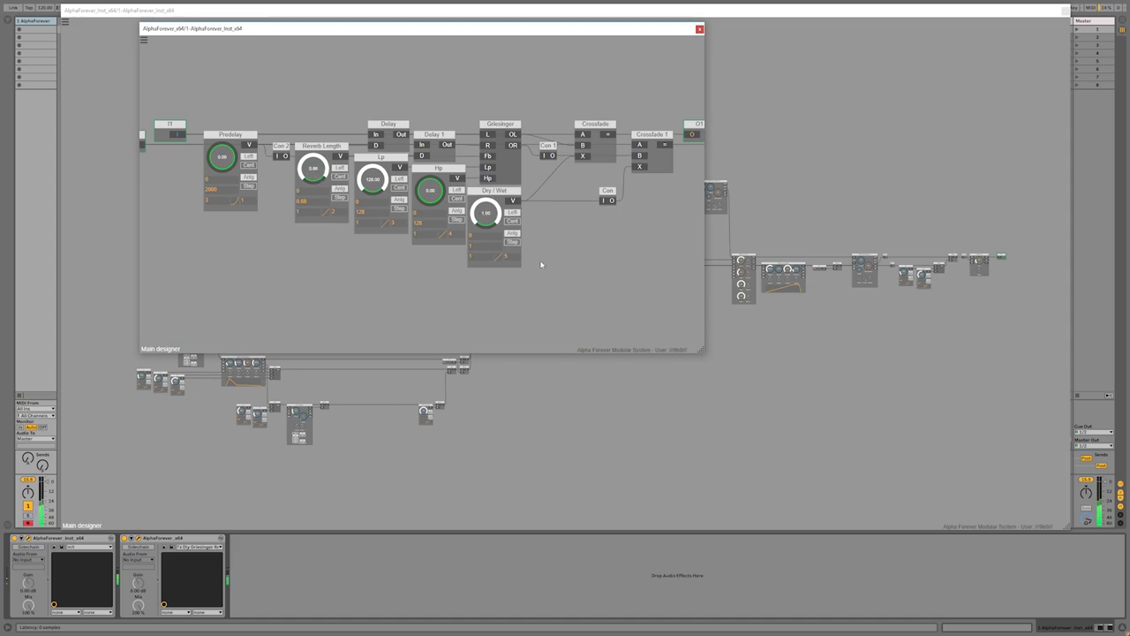
left_click_drag(599, 270, 482, 325)
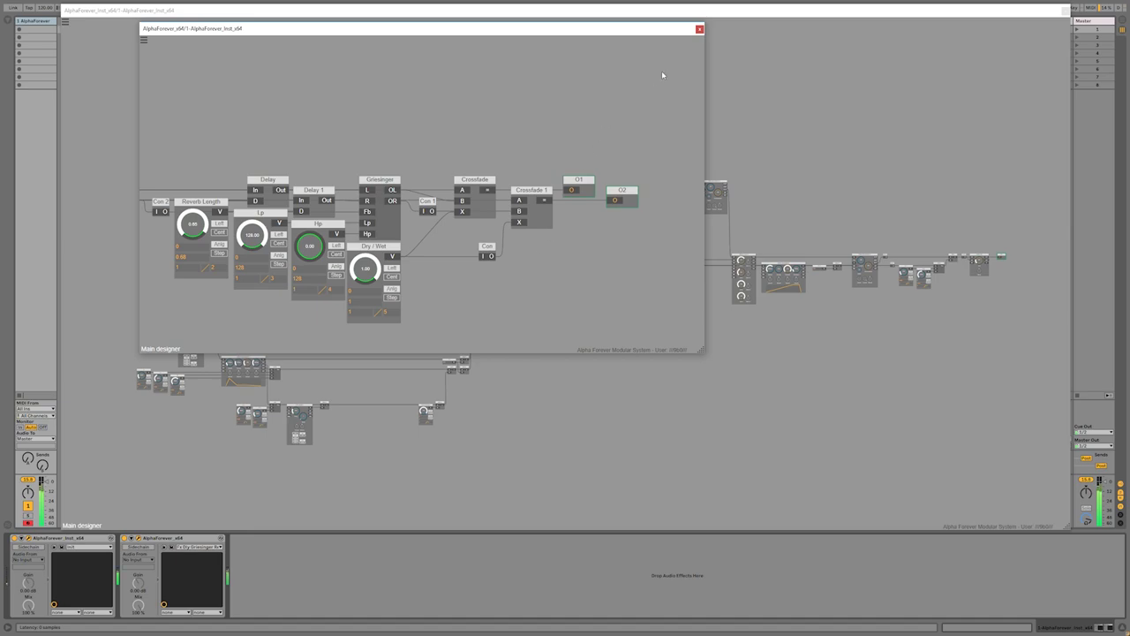
left_click(738, 76)
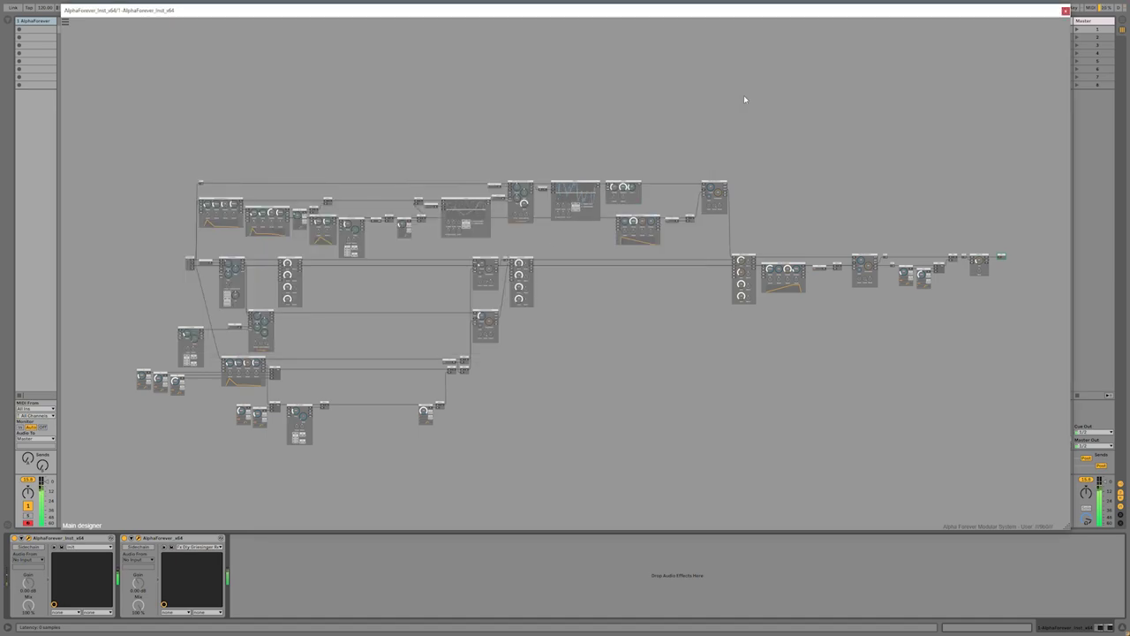
Lengthen the release of the envelope that modulates Filter Modulated 2.
left_click_drag(556, 14, 553, 33)
scroll(527, 156, "up", 4)
scroll(603, 78, "down", 4)
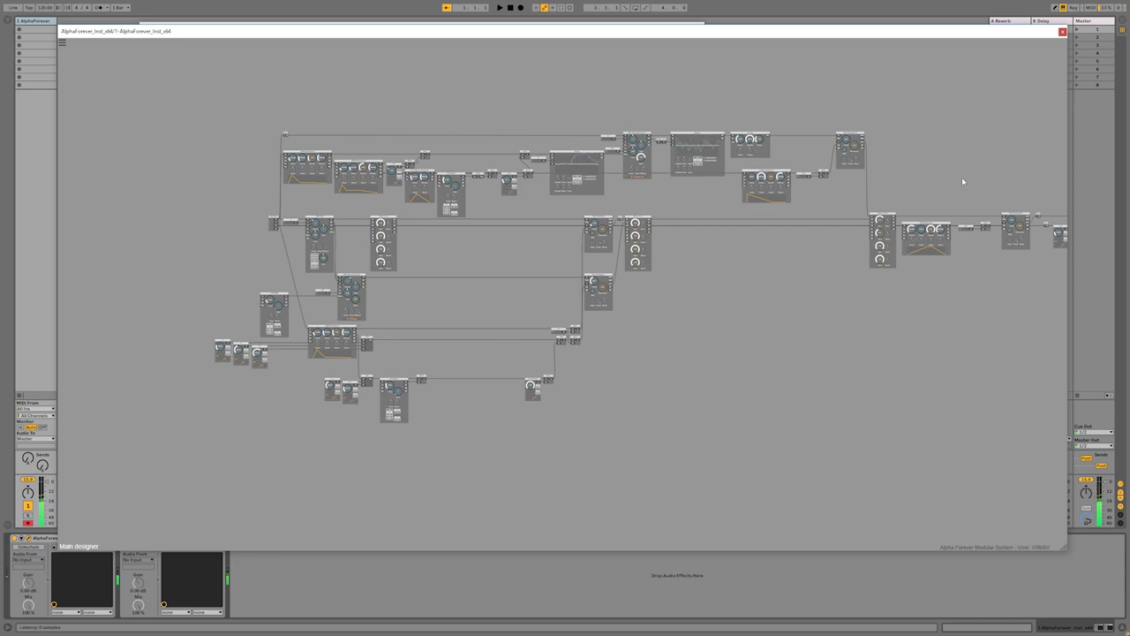
left_click_drag(968, 183, 805, 170)
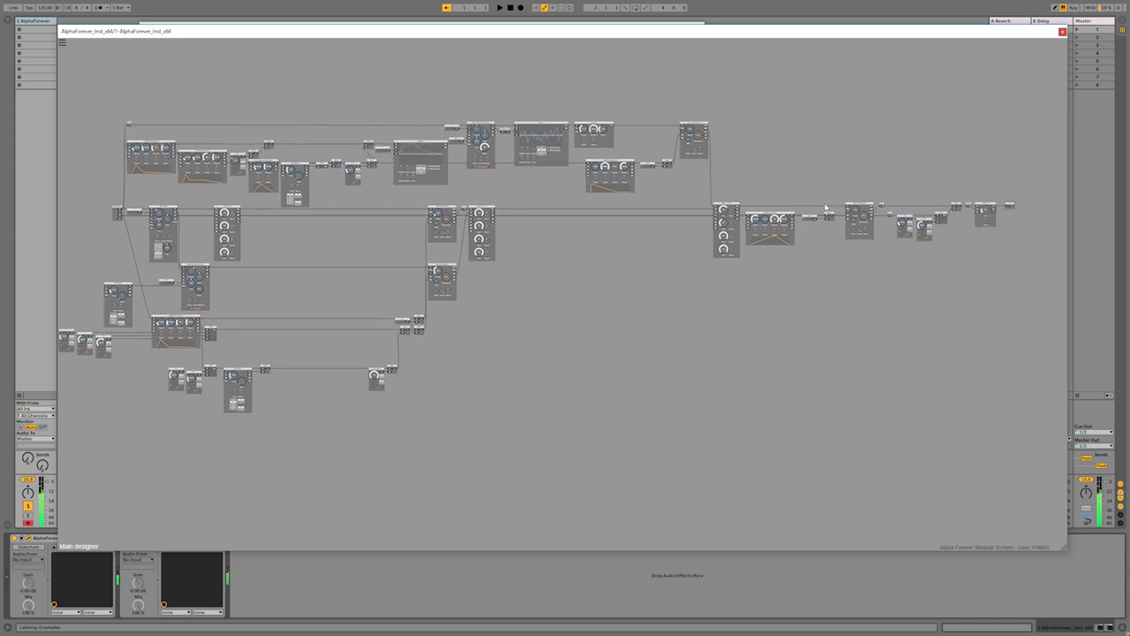
mouse_move(525, 287)
left_mouse_down()
mouse_move(663, 289)
mouse_move(544, 288)
left_mouse_up()
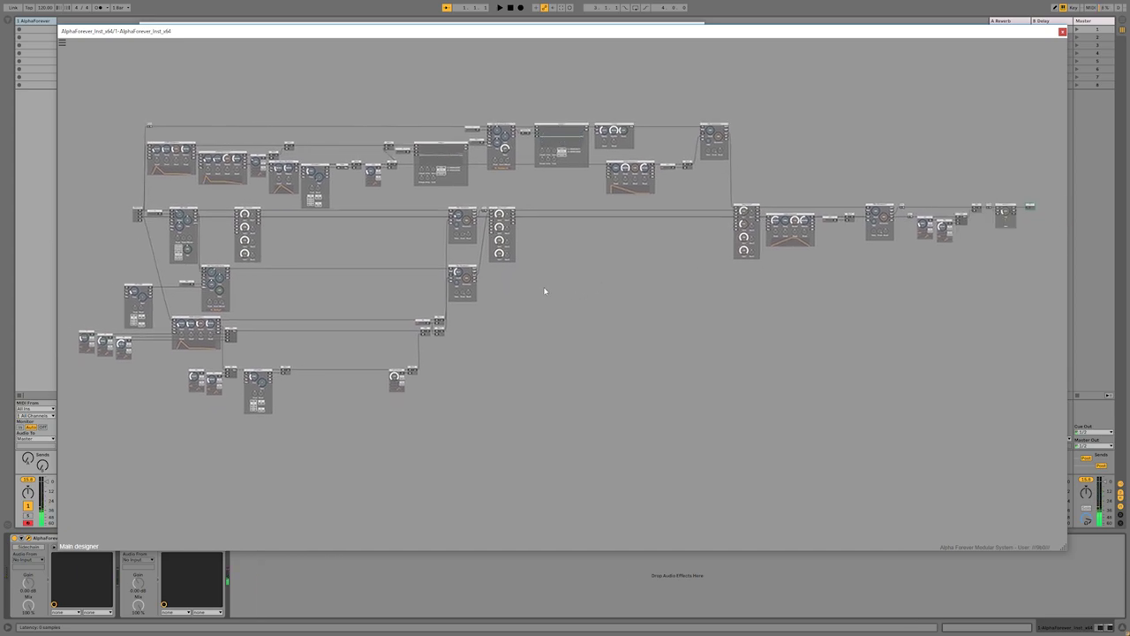
left_click_drag(546, 287, 571, 313)
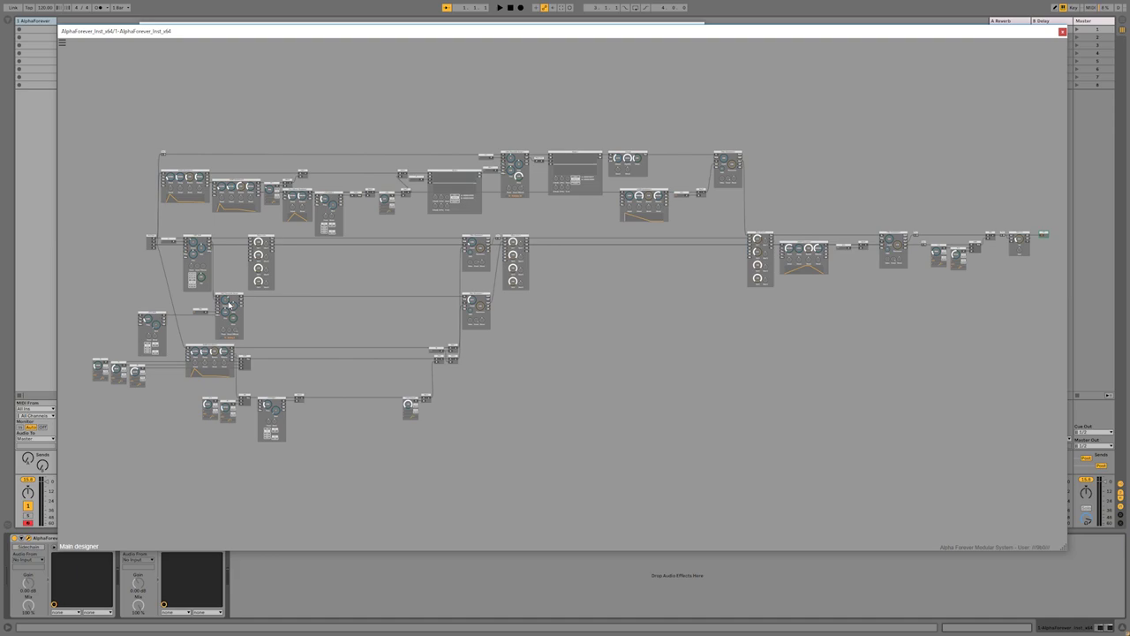
Move the A, H and R knob modules together closer to ADSR Modulated 1.
scroll(272, 334, "up", 6)
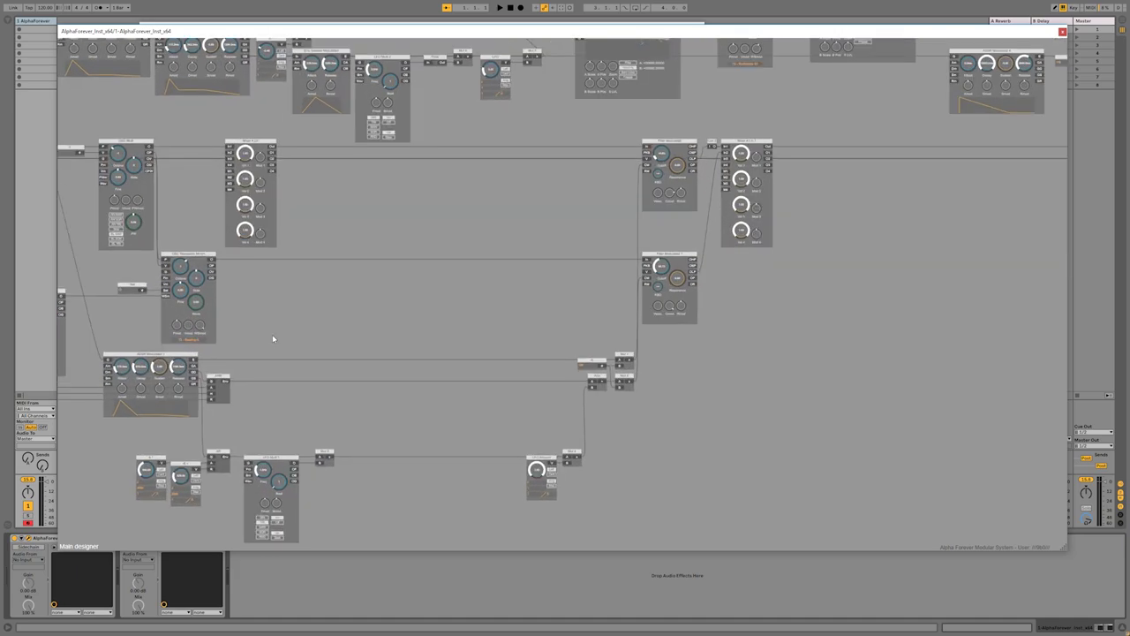
scroll(490, 333, "up", 8)
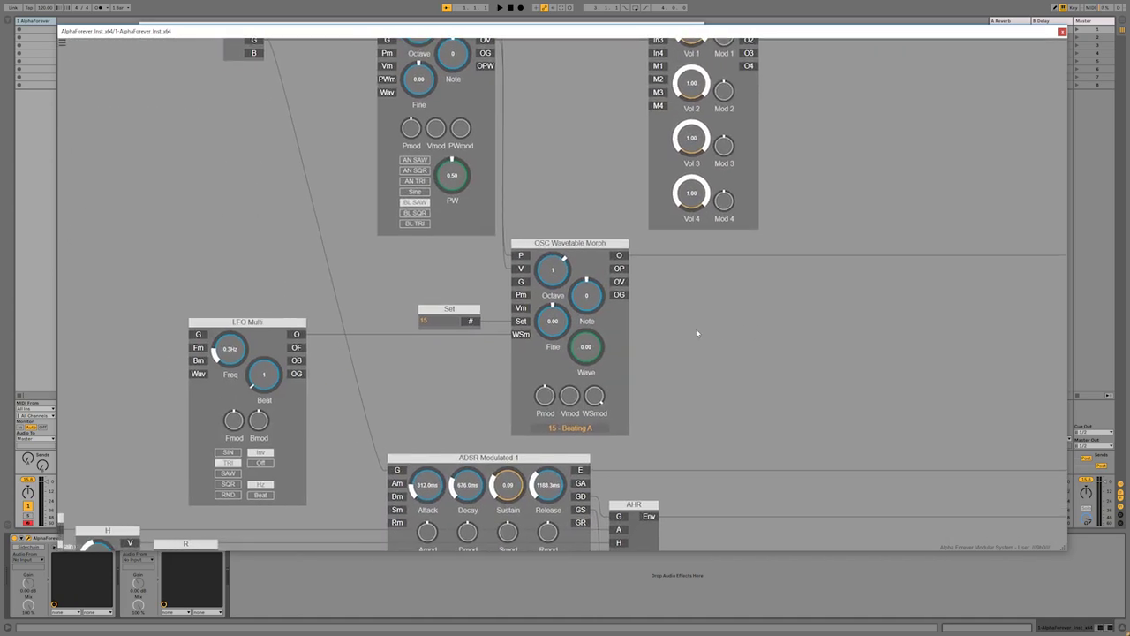
scroll(697, 333, "down", 3)
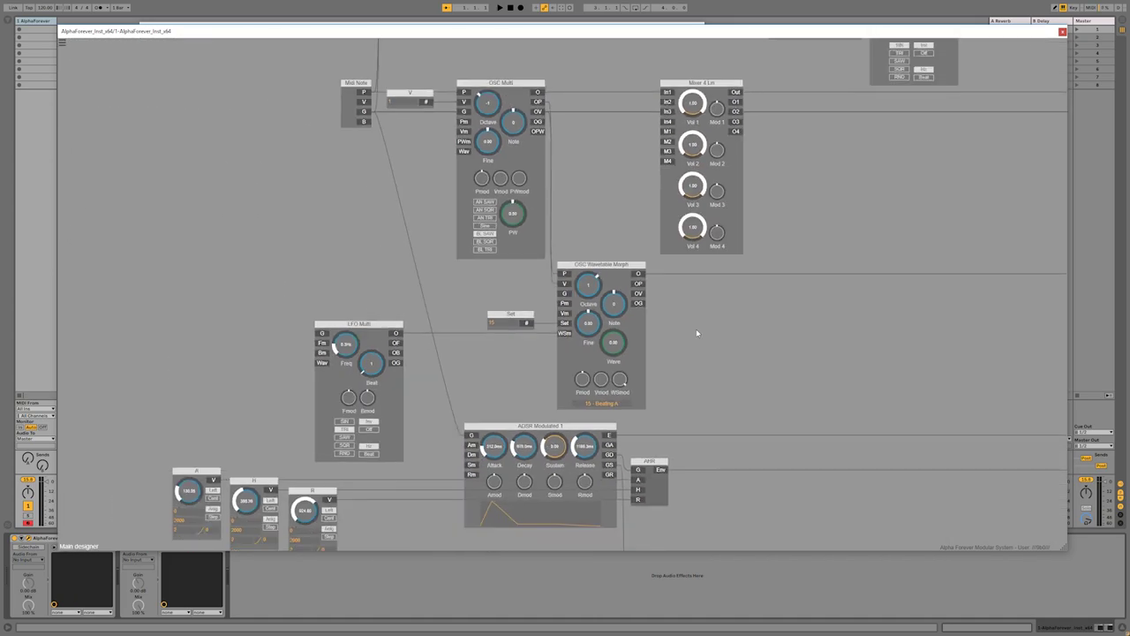
scroll(697, 333, "down", 2)
scroll(696, 333, "down", 1)
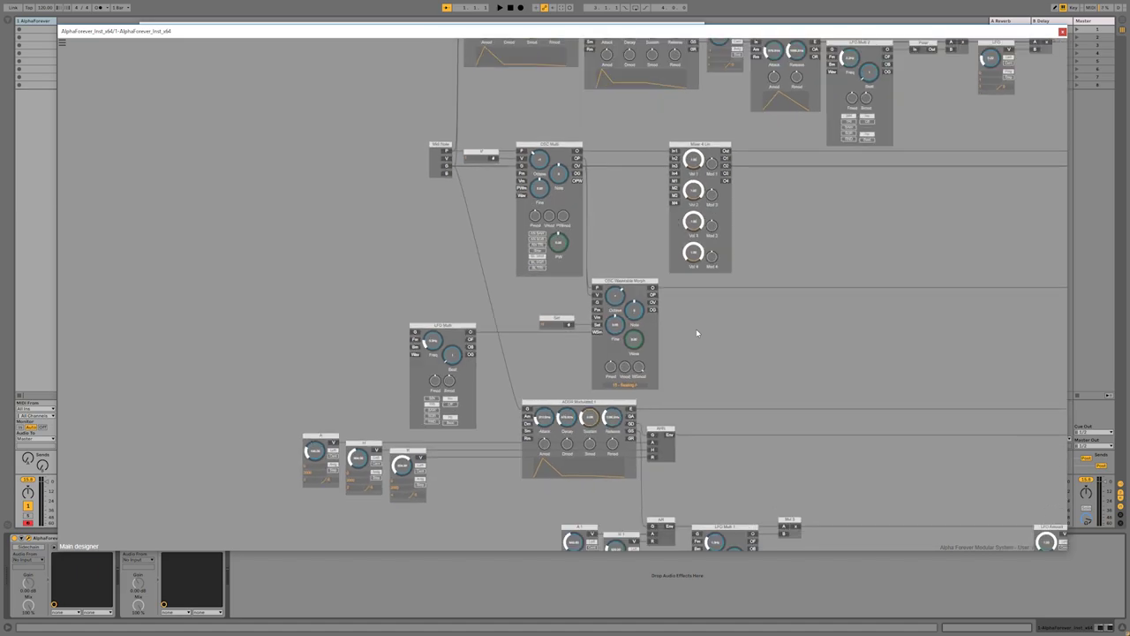
left_click_drag(287, 430, 439, 529)
left_click_drag(431, 453, 412, 431)
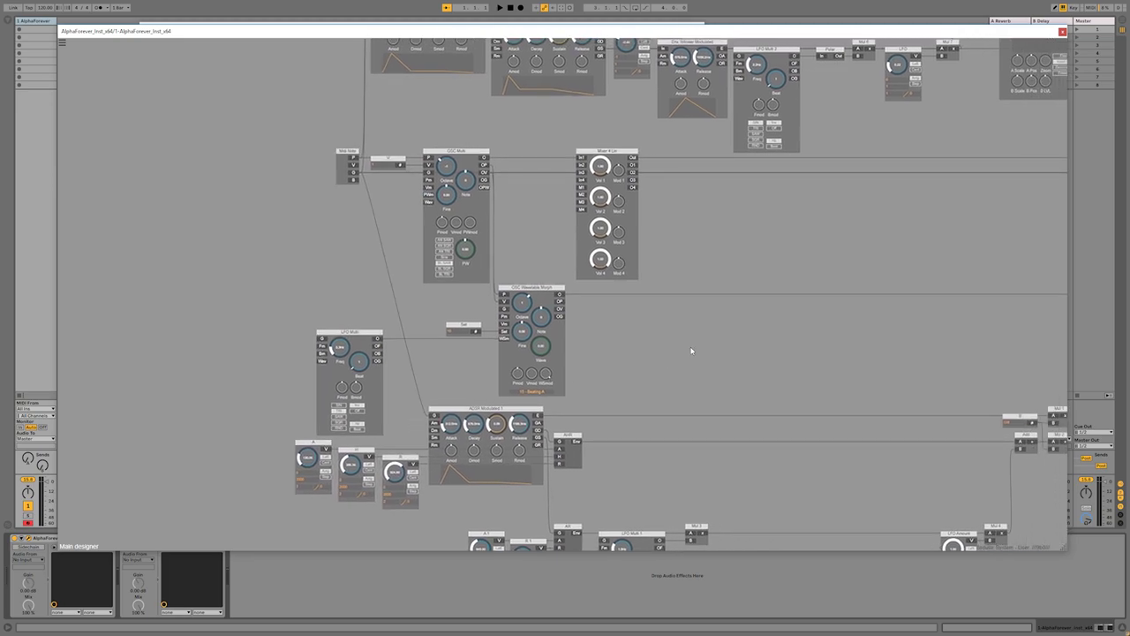
scroll(692, 350, "down", 2)
scroll(691, 350, "right", 8)
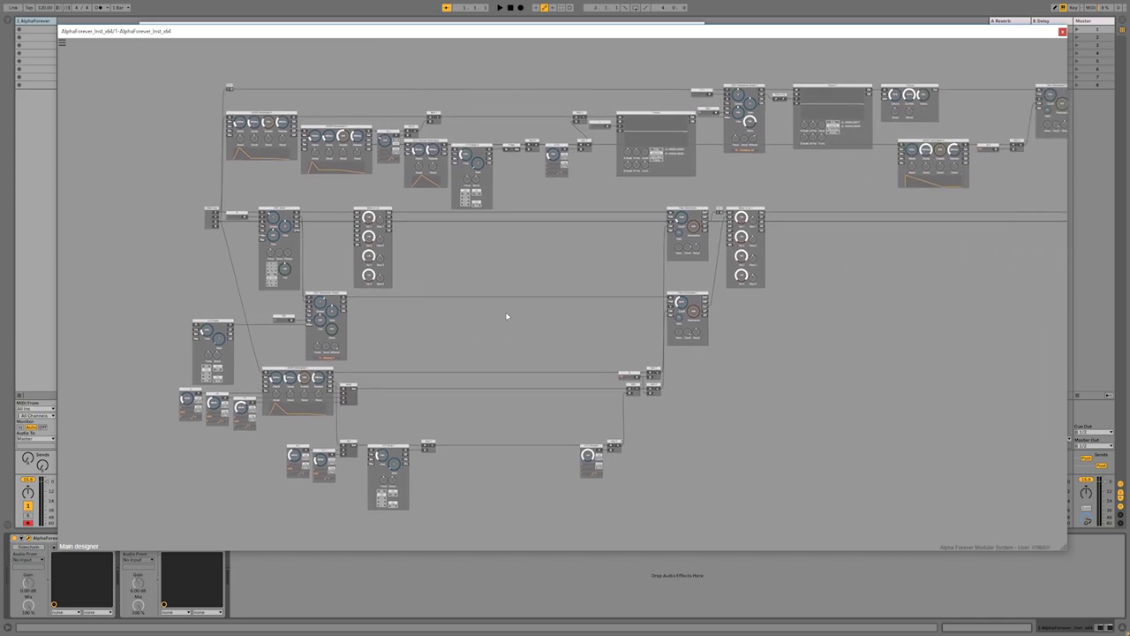
Examine the signal path from the oscillators and filters through the mixers to the output, with the whole patch in view.
left_click_drag(519, 315, 399, 334)
scroll(435, 325, "down", 1)
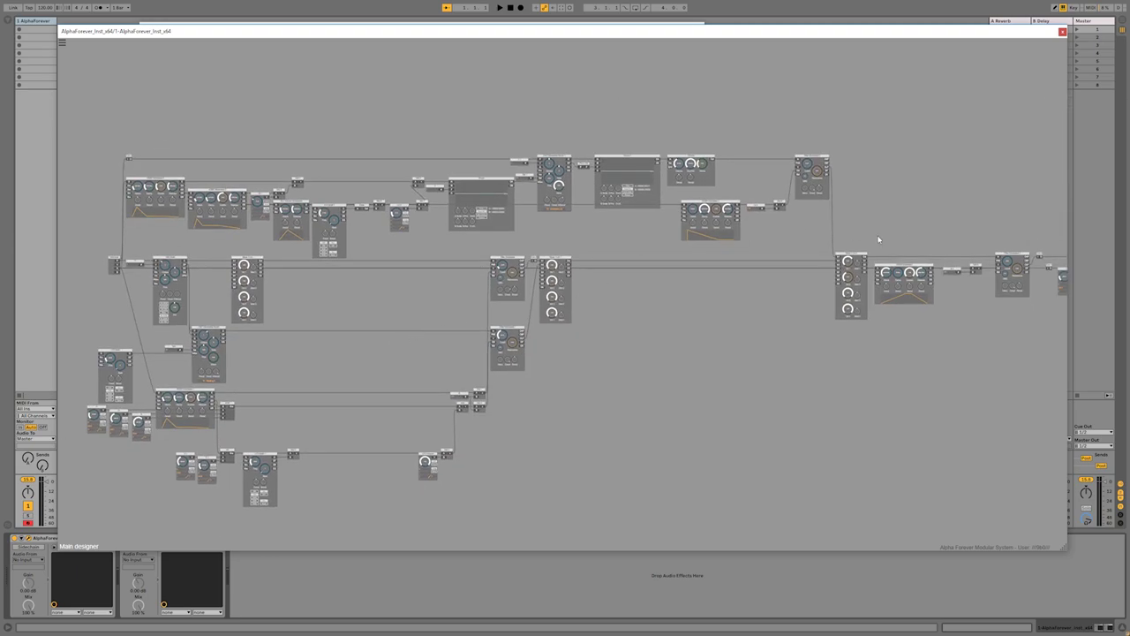
left_click_drag(908, 371, 799, 387)
scroll(820, 383, "down", 1)
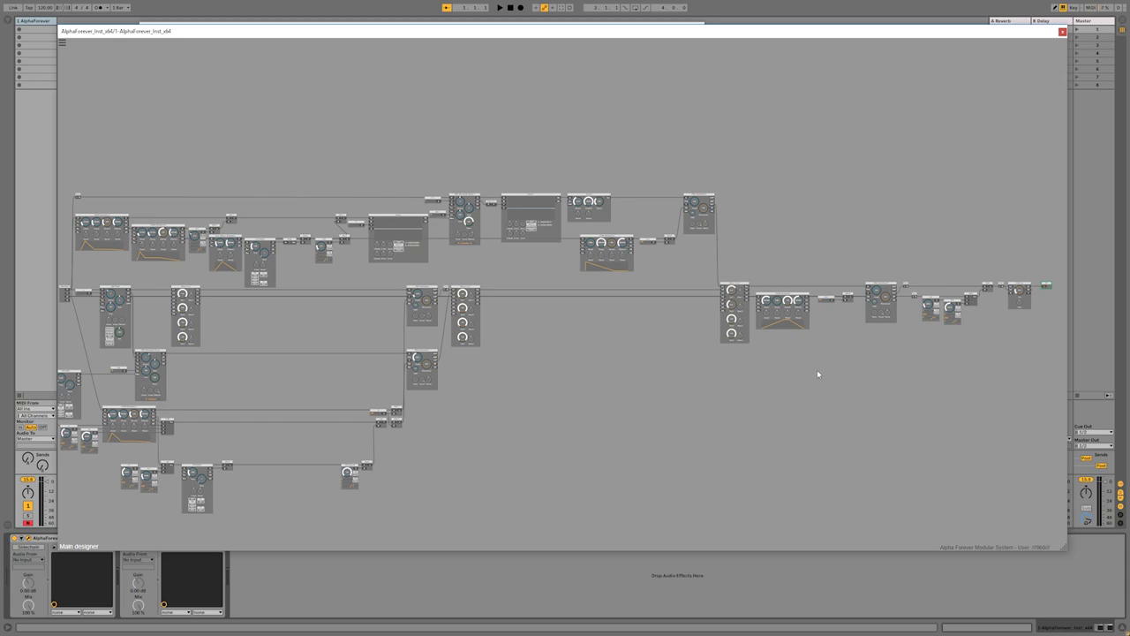
scroll(820, 367, "down", 2)
left_click_drag(820, 368, 828, 317)
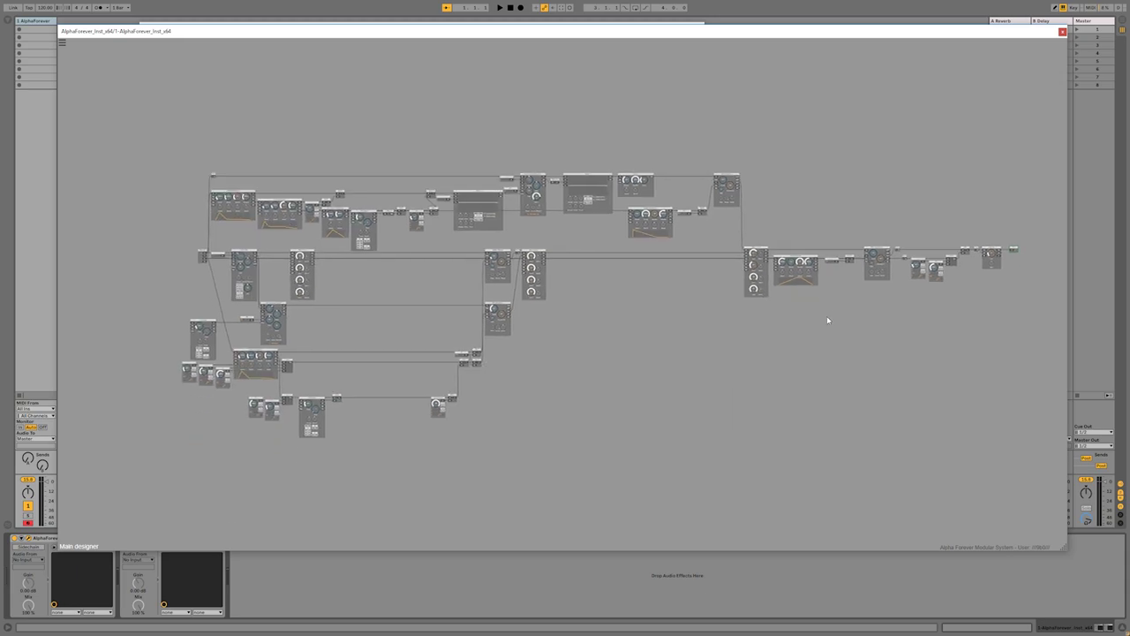
scroll(828, 317, "up", 1)
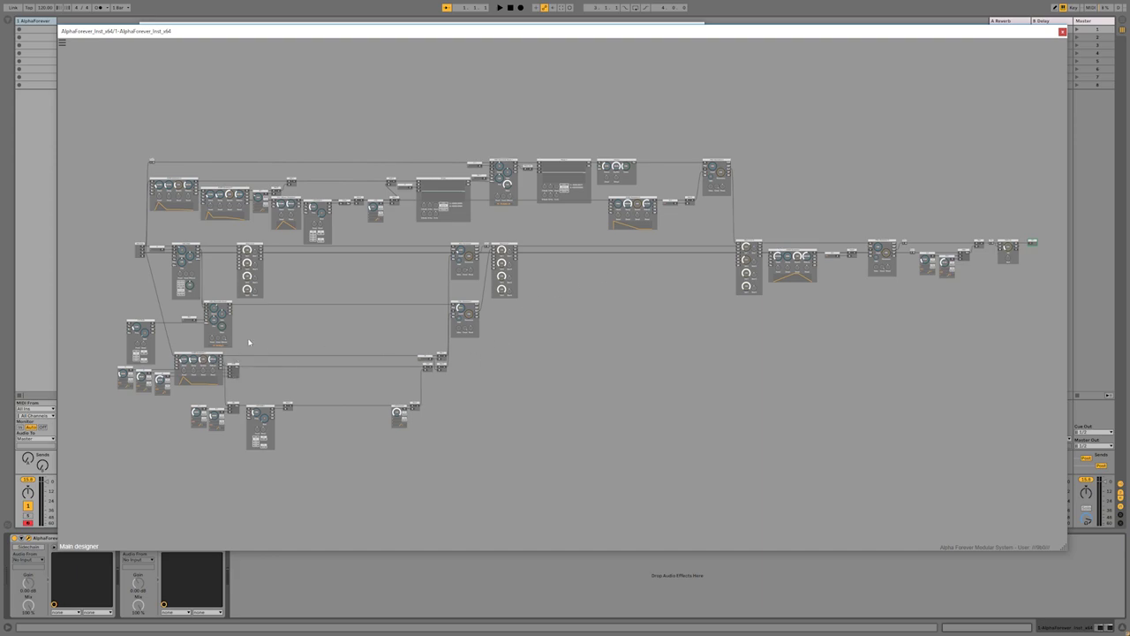
Inspect the envelope, LFO and knob modules feeding the oscillators and filters, and review how they fit into the complete patch.
scroll(248, 342, "up", 3)
left_click_drag(245, 350, 370, 382)
scroll(453, 324, "down", 1)
scroll(371, 381, "down", 1)
left_click_drag(463, 370, 348, 363)
scroll(399, 373, "down", 1)
scroll(364, 367, "down", 1)
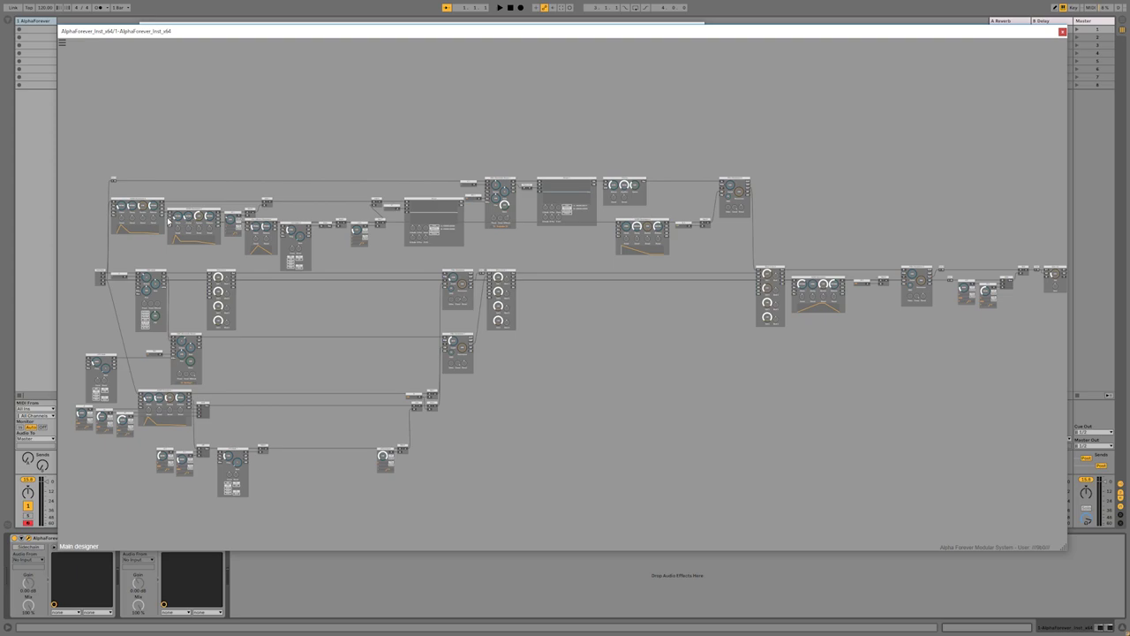
scroll(471, 125, "down", 5)
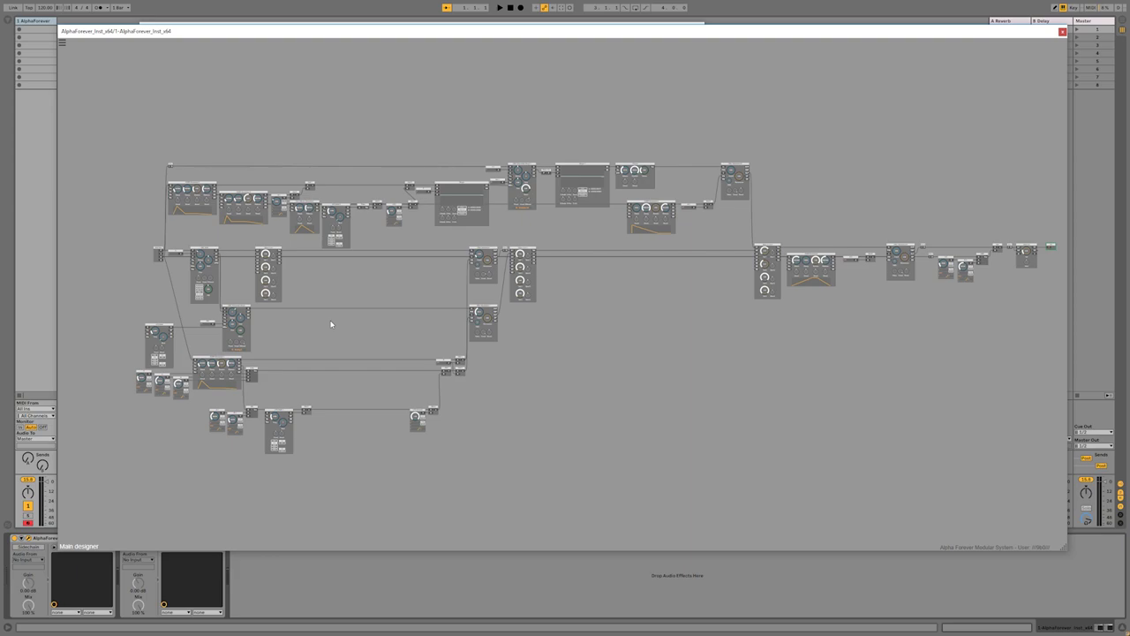
scroll(282, 394, "up", 4)
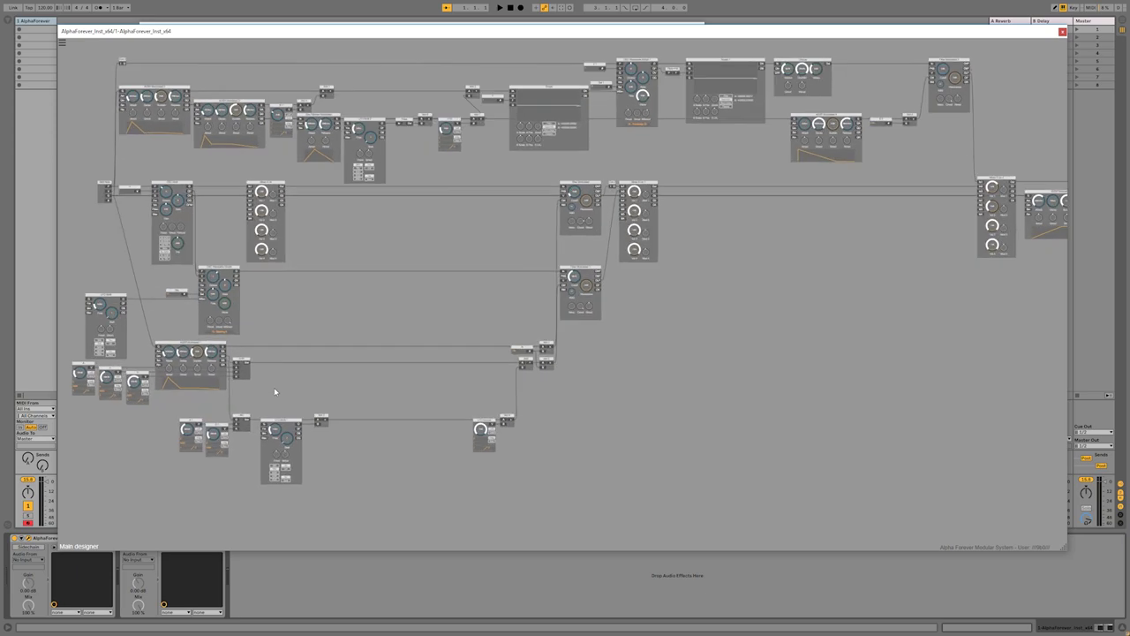
scroll(304, 334, "down", 4)
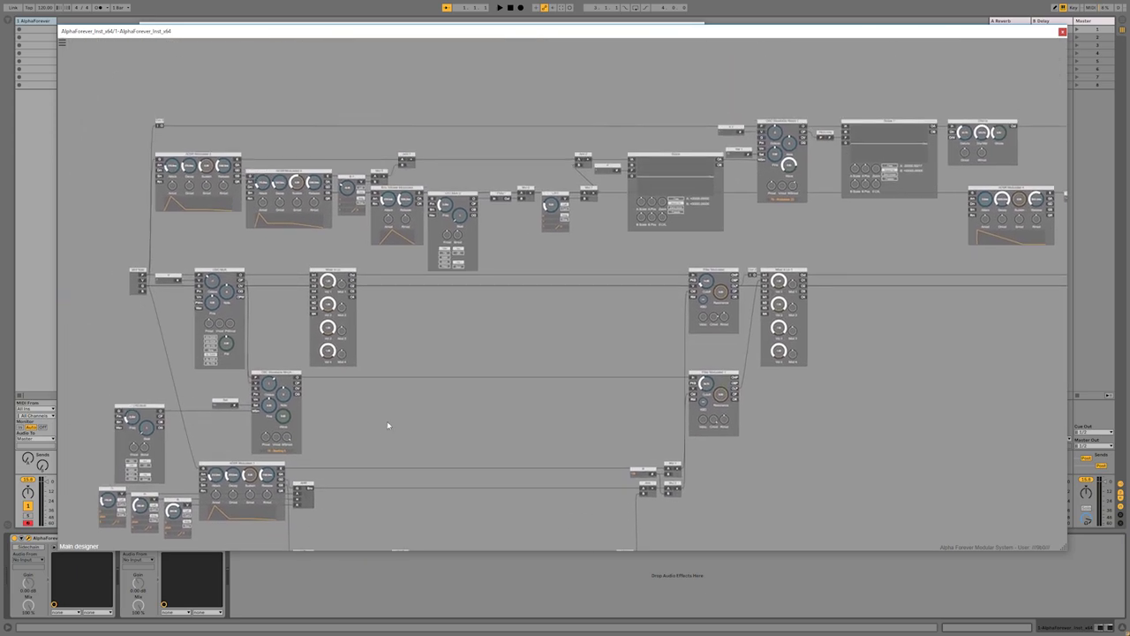
scroll(411, 348, "down", 2)
left_click_drag(426, 309, 379, 309)
scroll(329, 315, "down", 2)
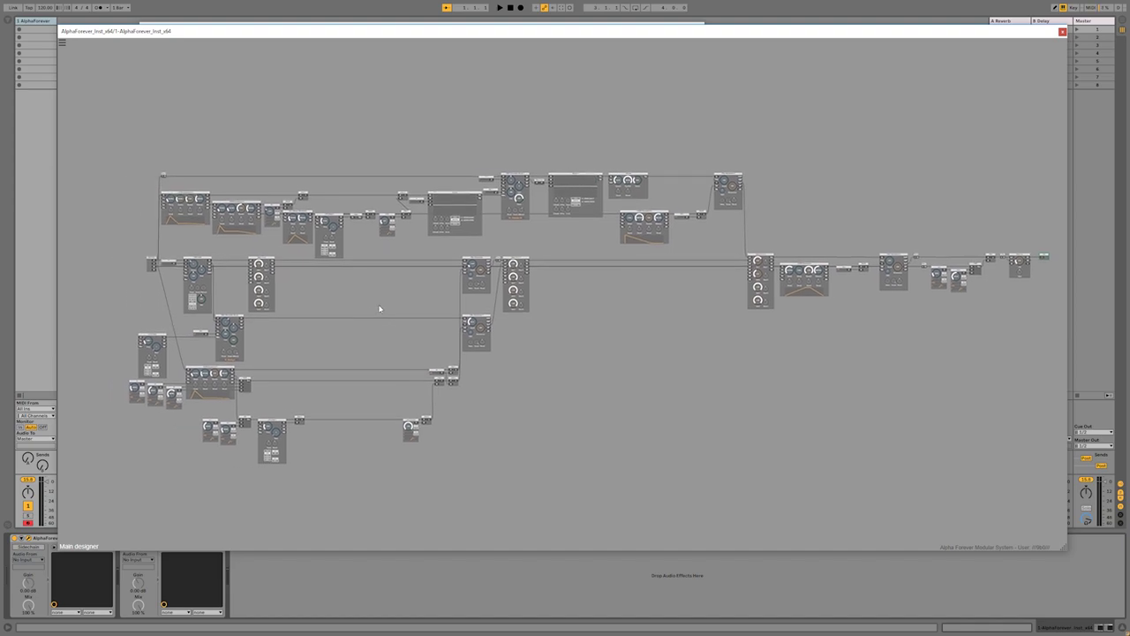